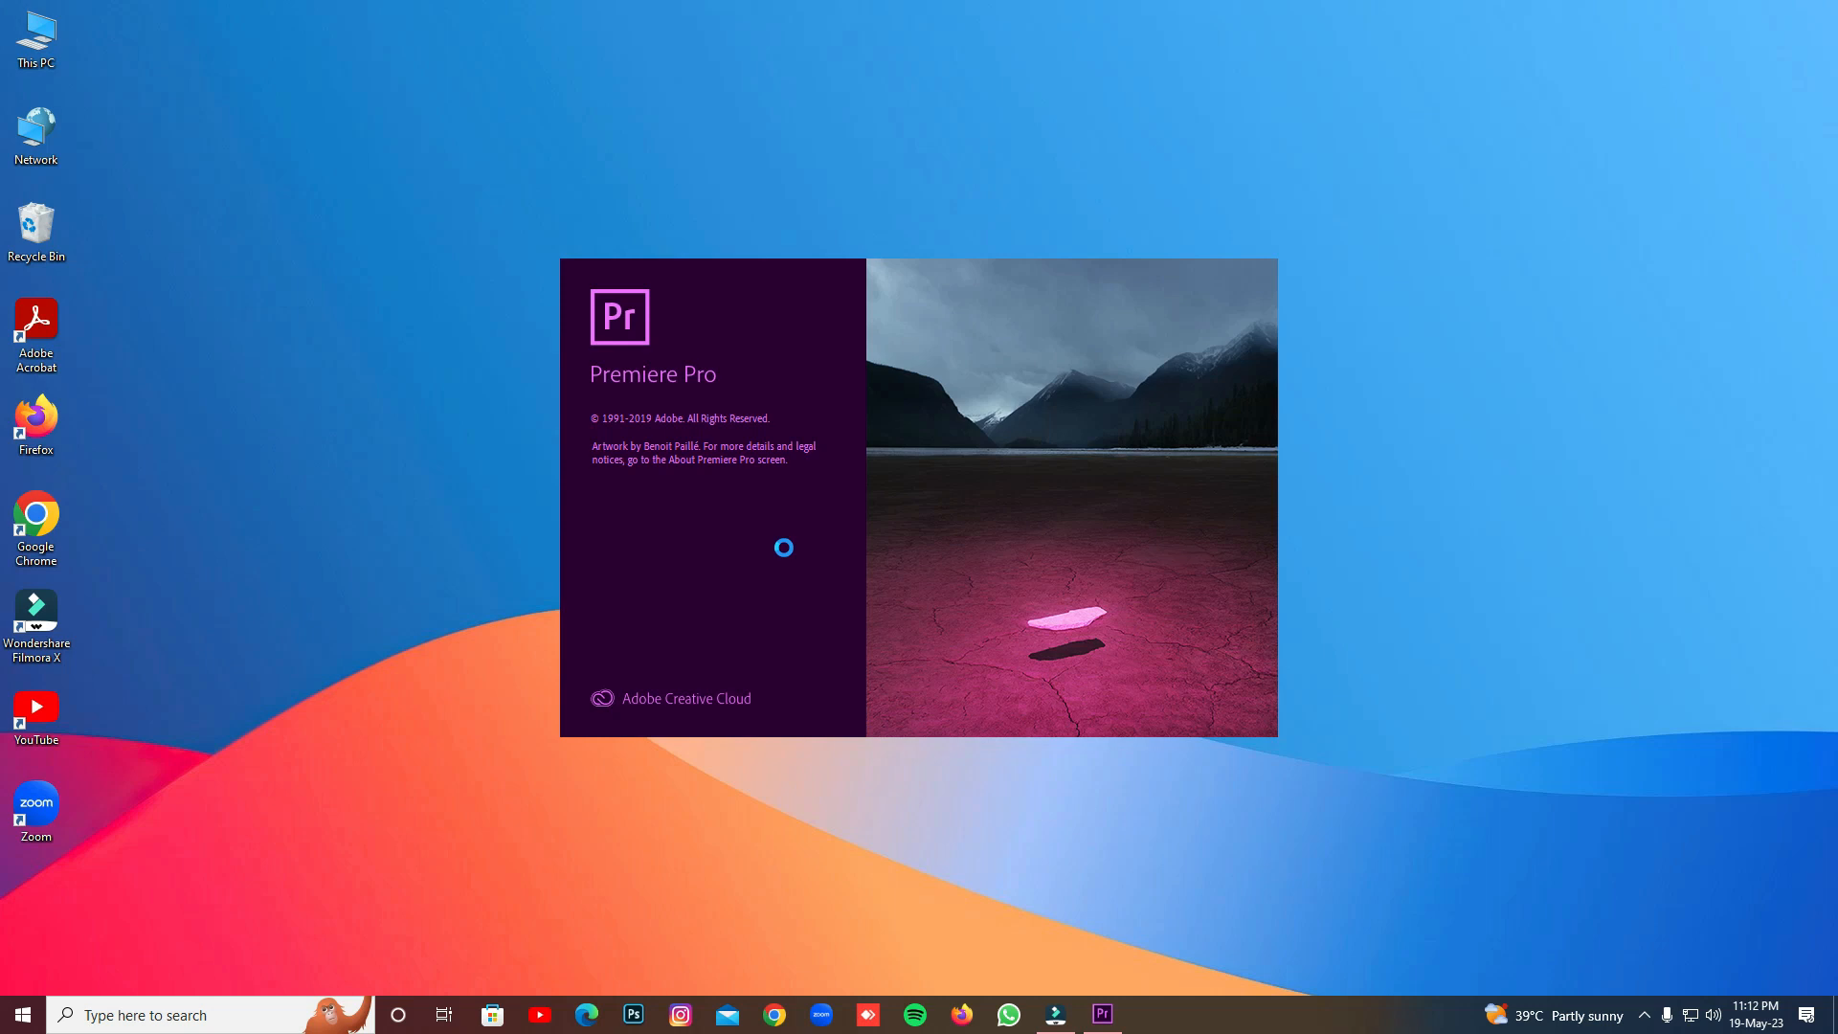
- Open the Local Disk (C:) drive from This PC in File Explorer
{"action": "double_click", "coordinate": [36, 37]}
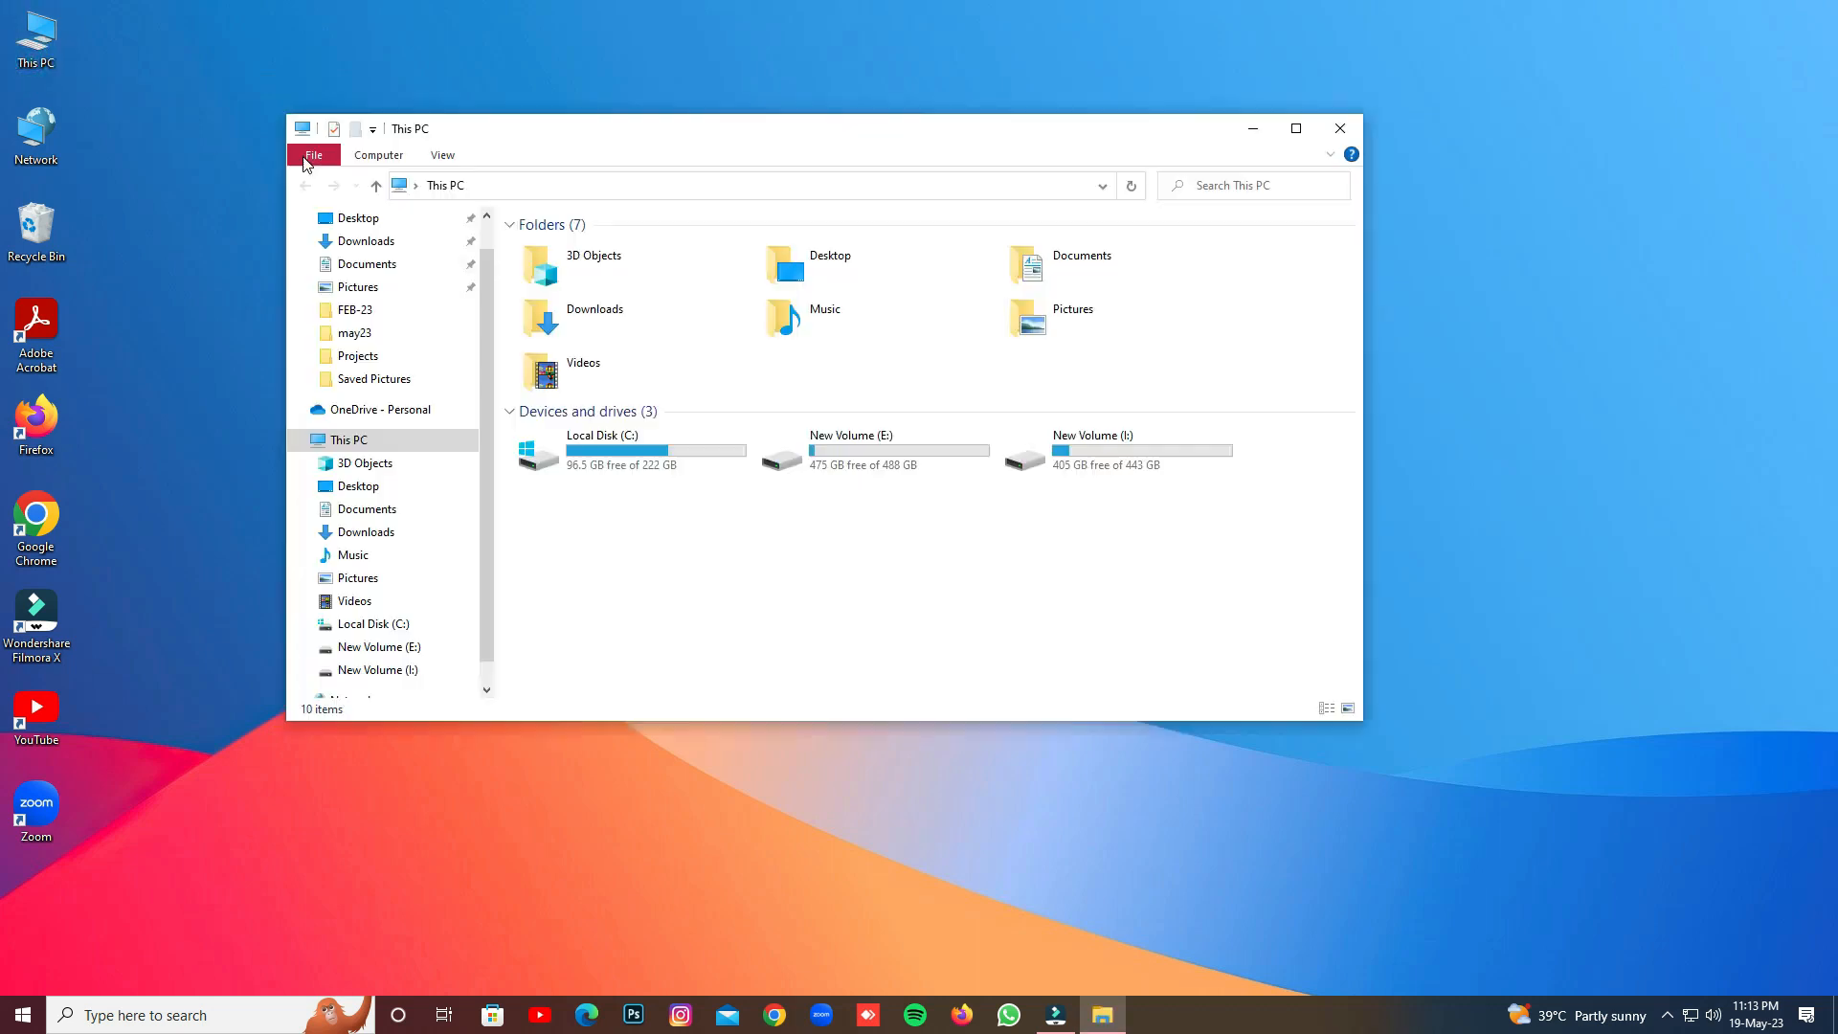
{"action": "left_click", "coordinate": [627, 464]}
{"action": "double_click", "coordinate": [626, 465]}
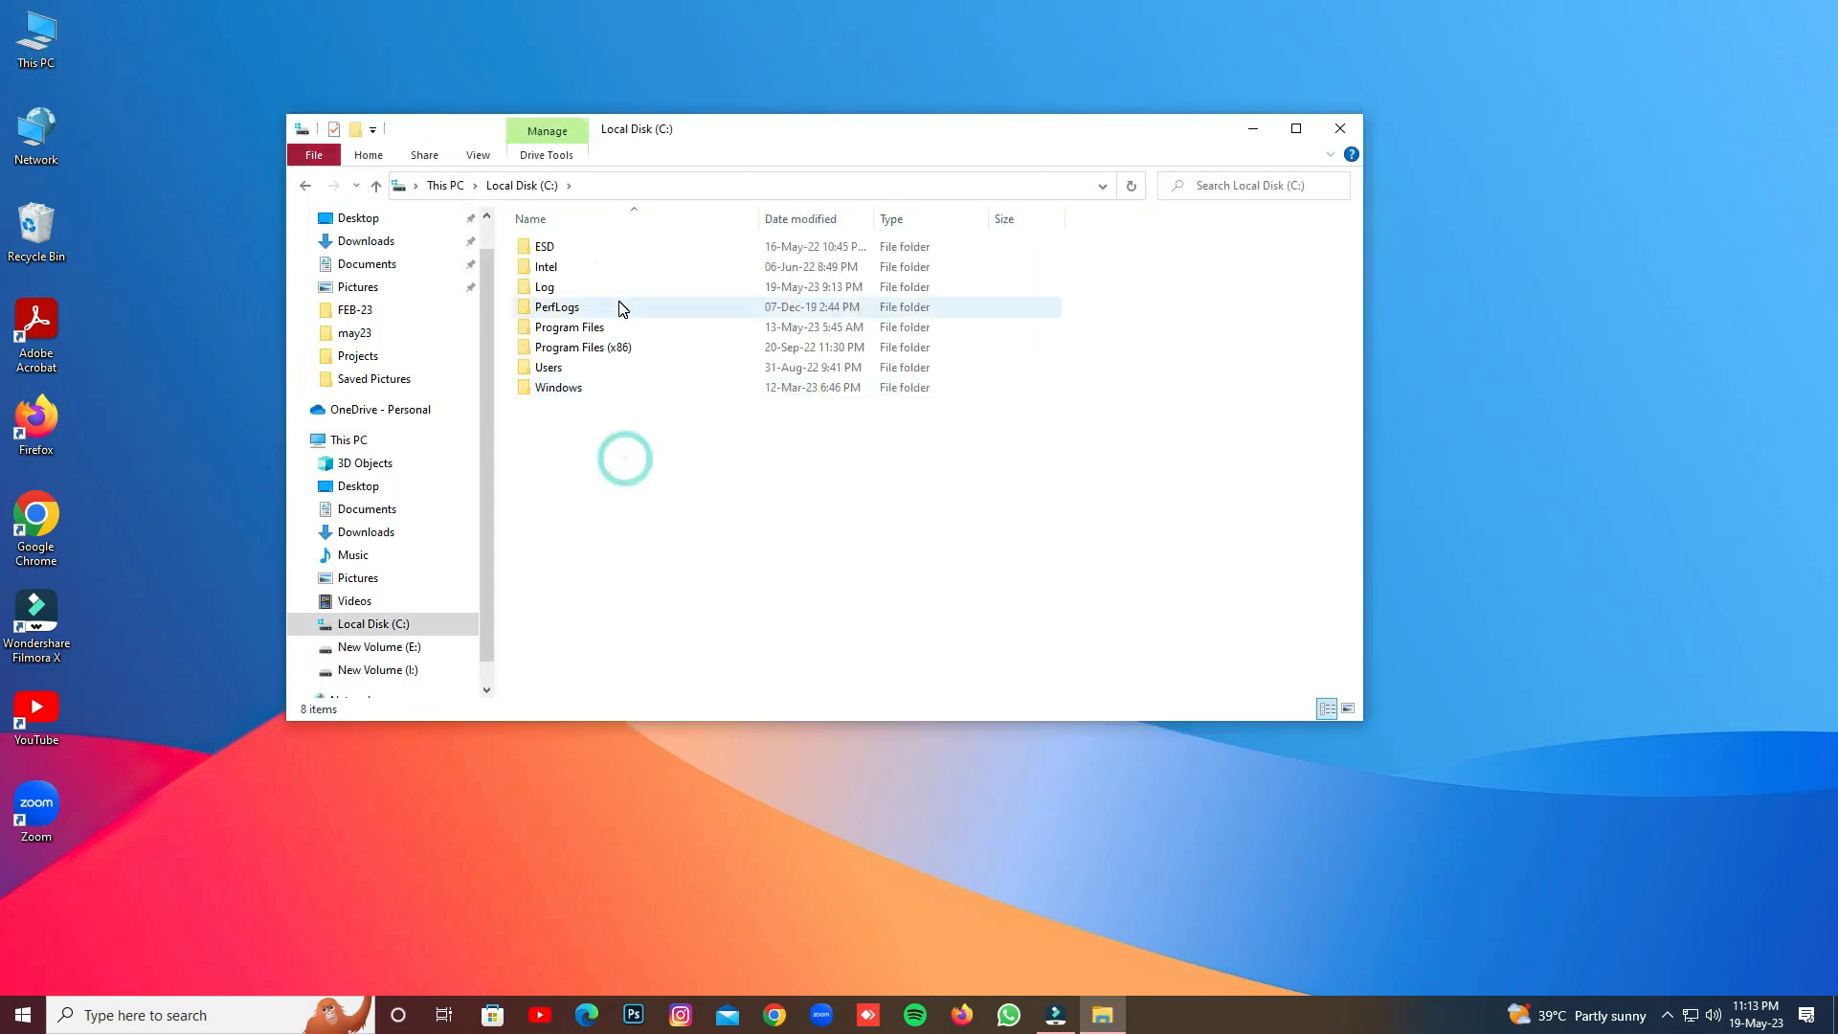
{"action": "double_click", "coordinate": [569, 353]}
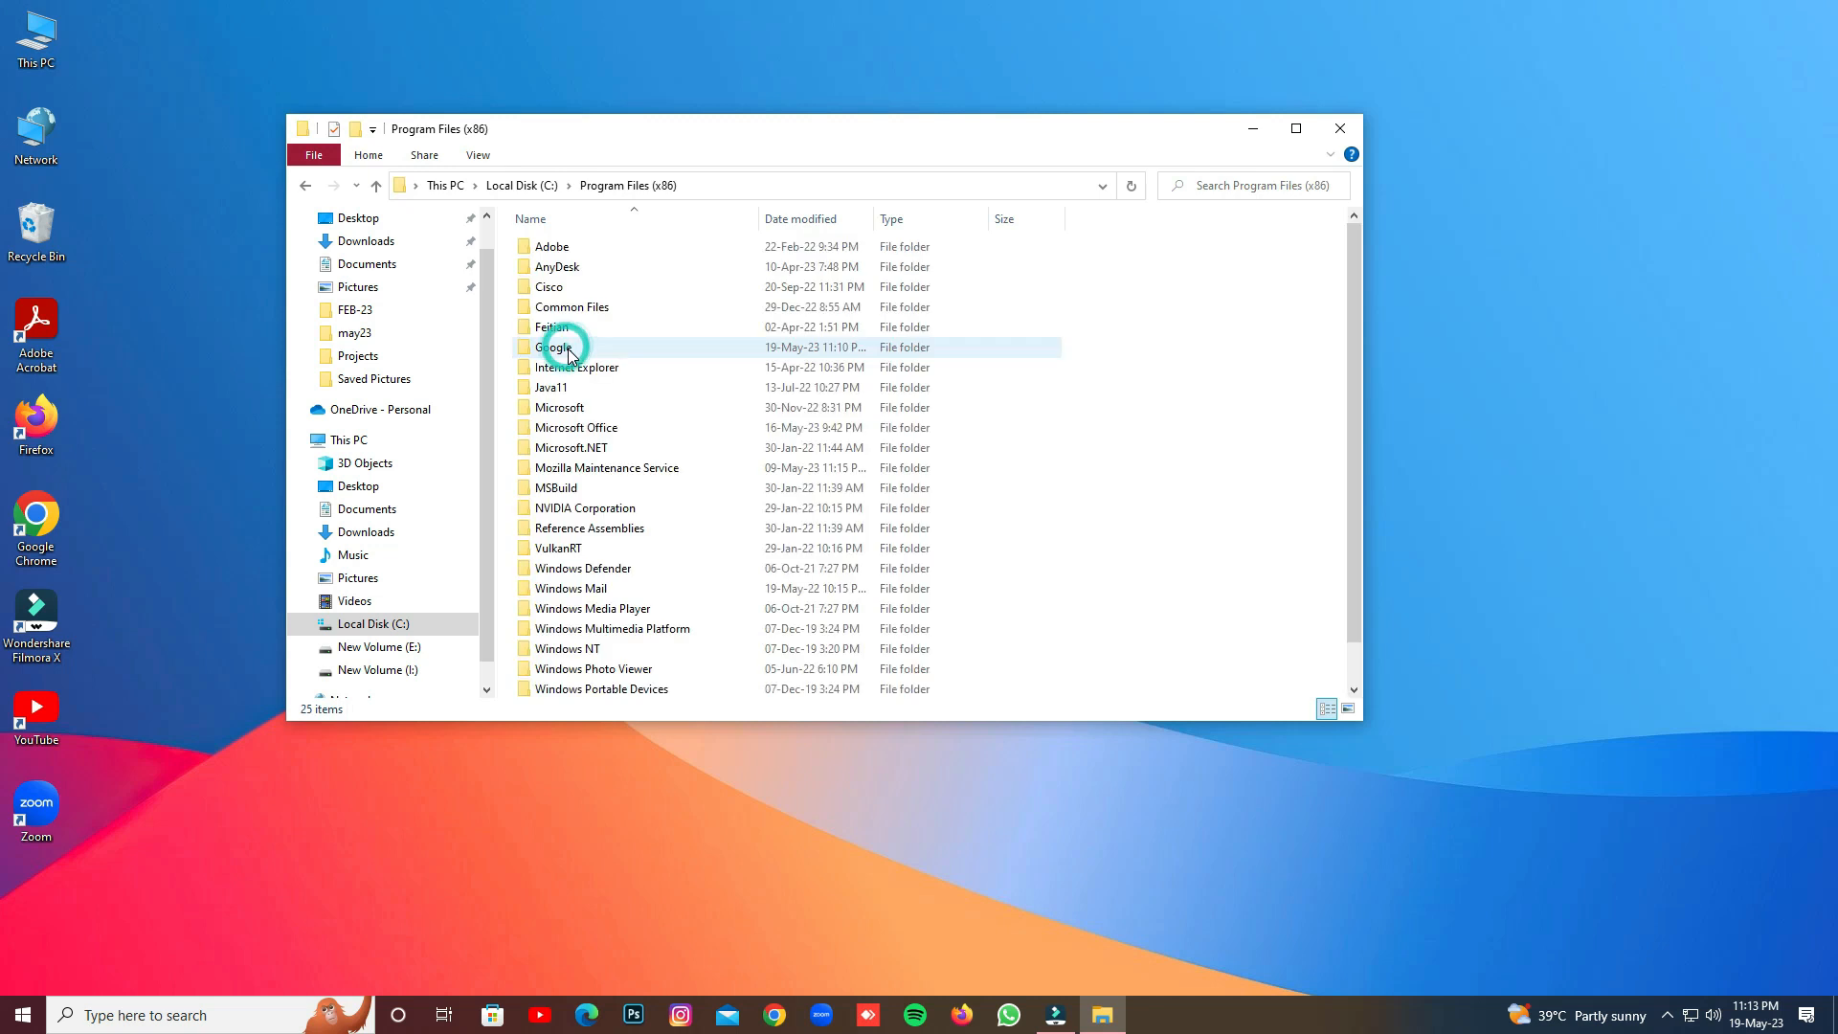
{"action": "double_click", "coordinate": [553, 247]}
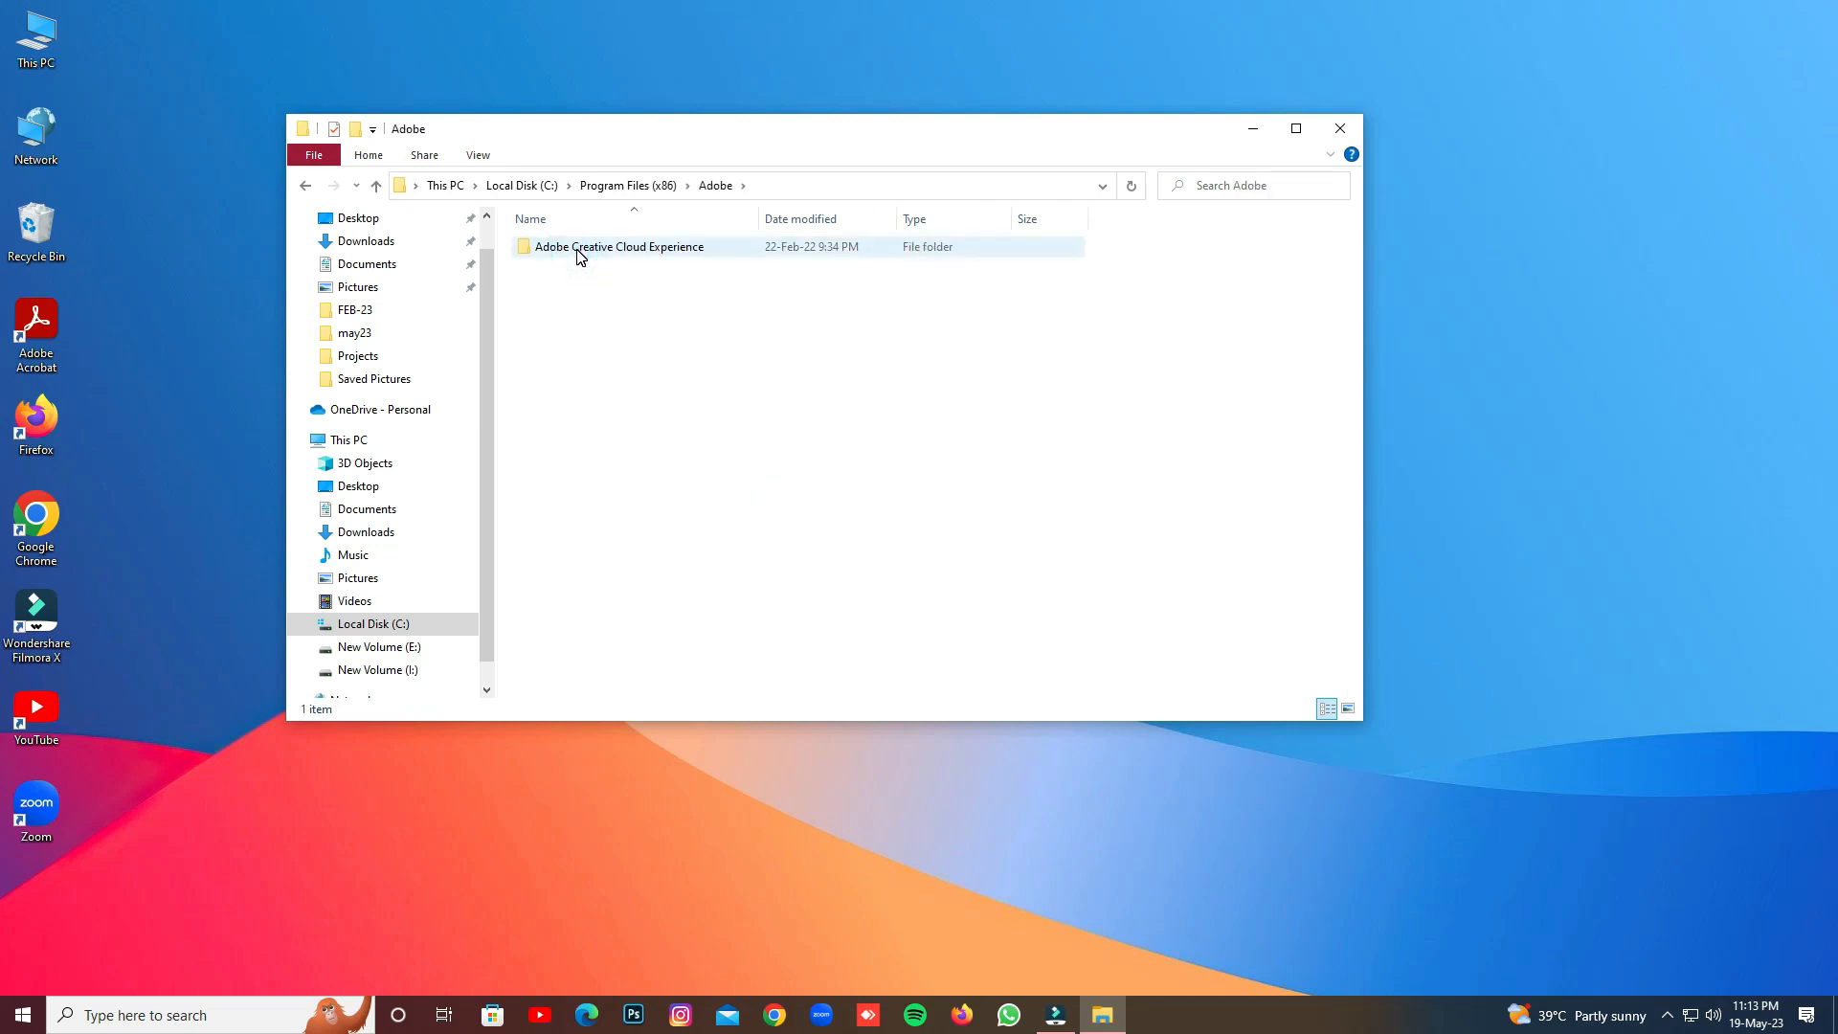
{"action": "double_click", "coordinate": [581, 249]}
{"action": "left_click", "coordinate": [303, 188]}
{"action": "left_click", "coordinate": [303, 187]}
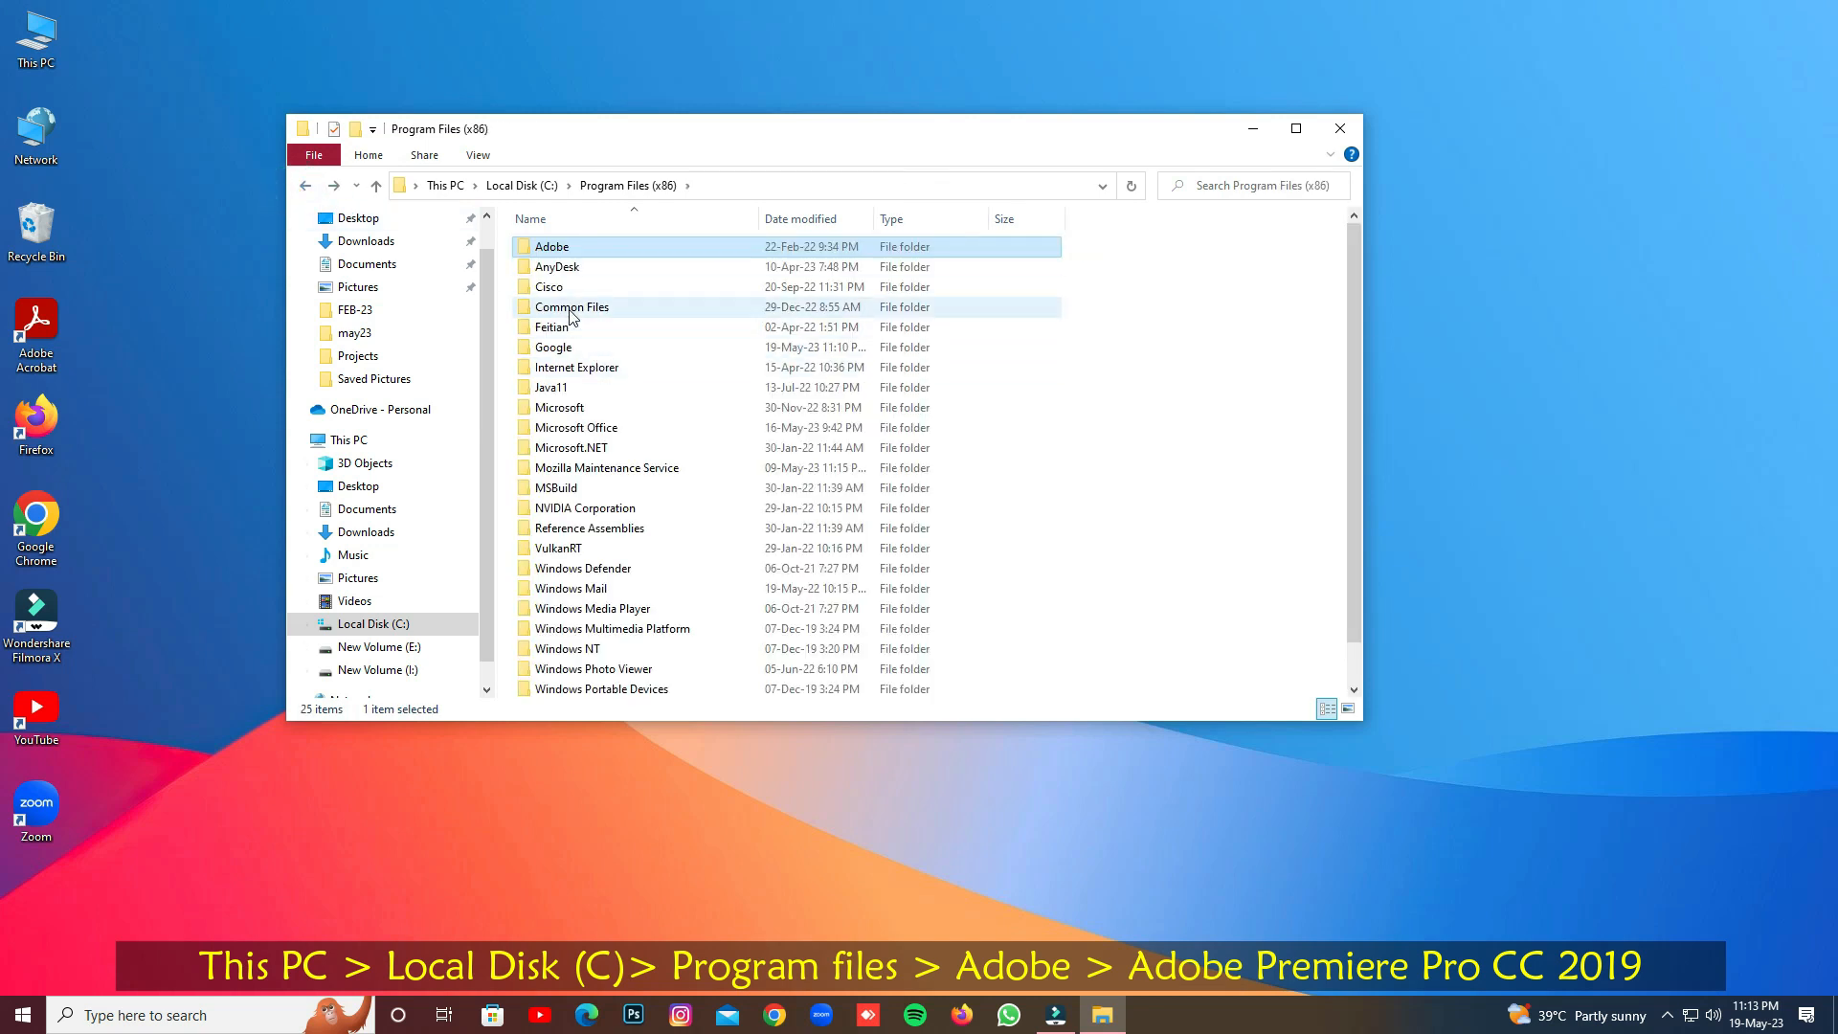
{"action": "scroll", "coordinate": [571, 316], "scroll_direction": "down", "scroll_amount": 1}
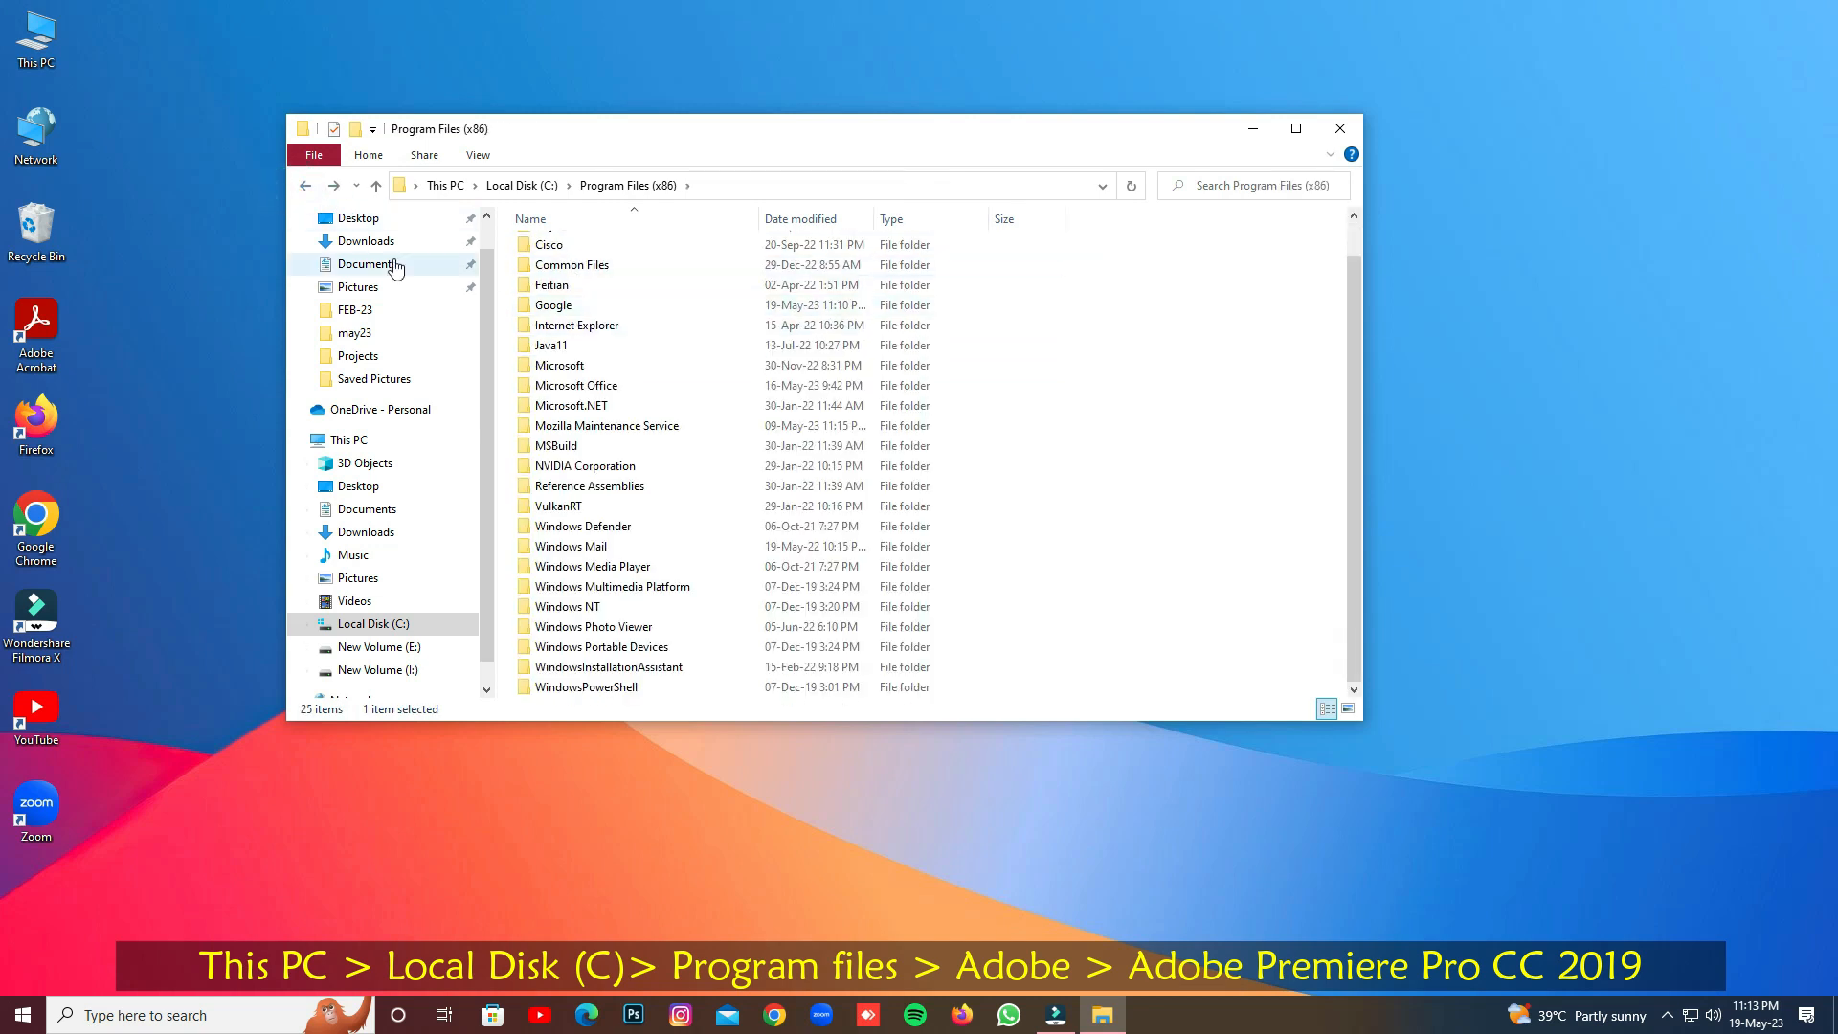
{"action": "left_click", "coordinate": [305, 184]}
- Open the Adobe Premiere Pro CC 2019 folder inside Program Files > Adobe
{"action": "left_click", "coordinate": [556, 327]}
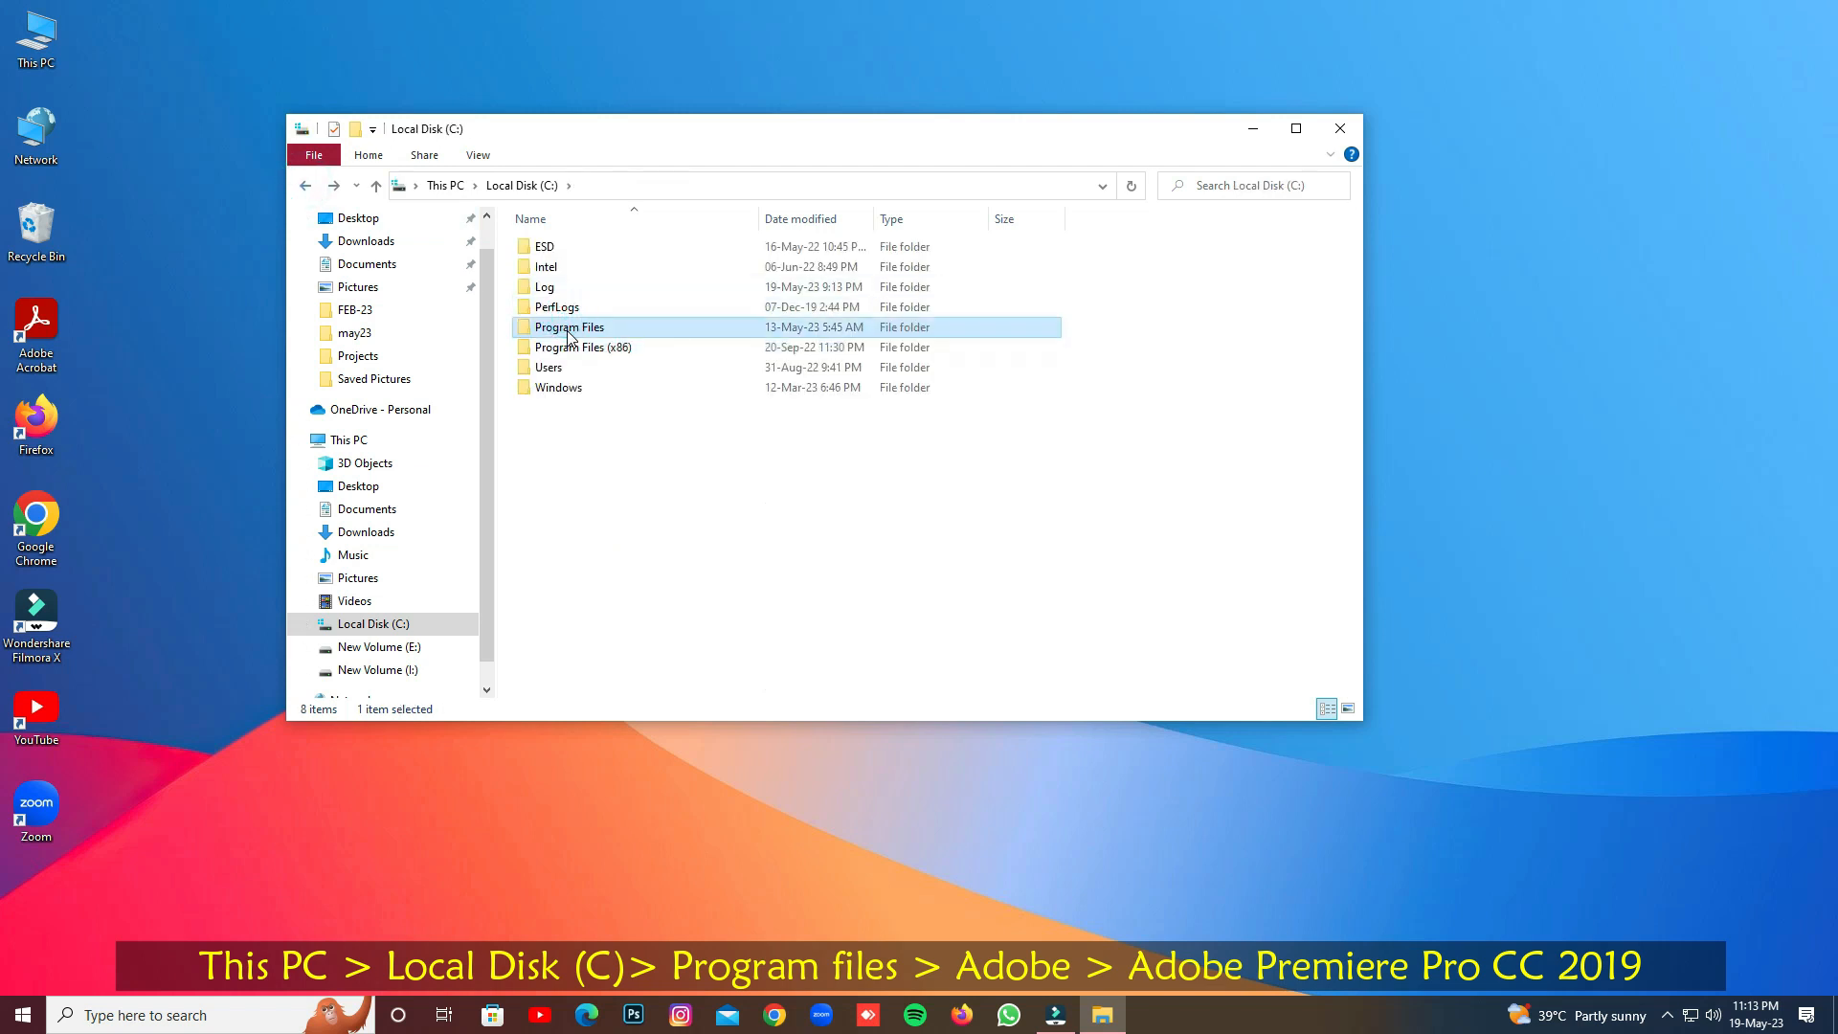
{"action": "double_click", "coordinate": [555, 328]}
{"action": "left_click", "coordinate": [571, 251]}
{"action": "double_click", "coordinate": [571, 250]}
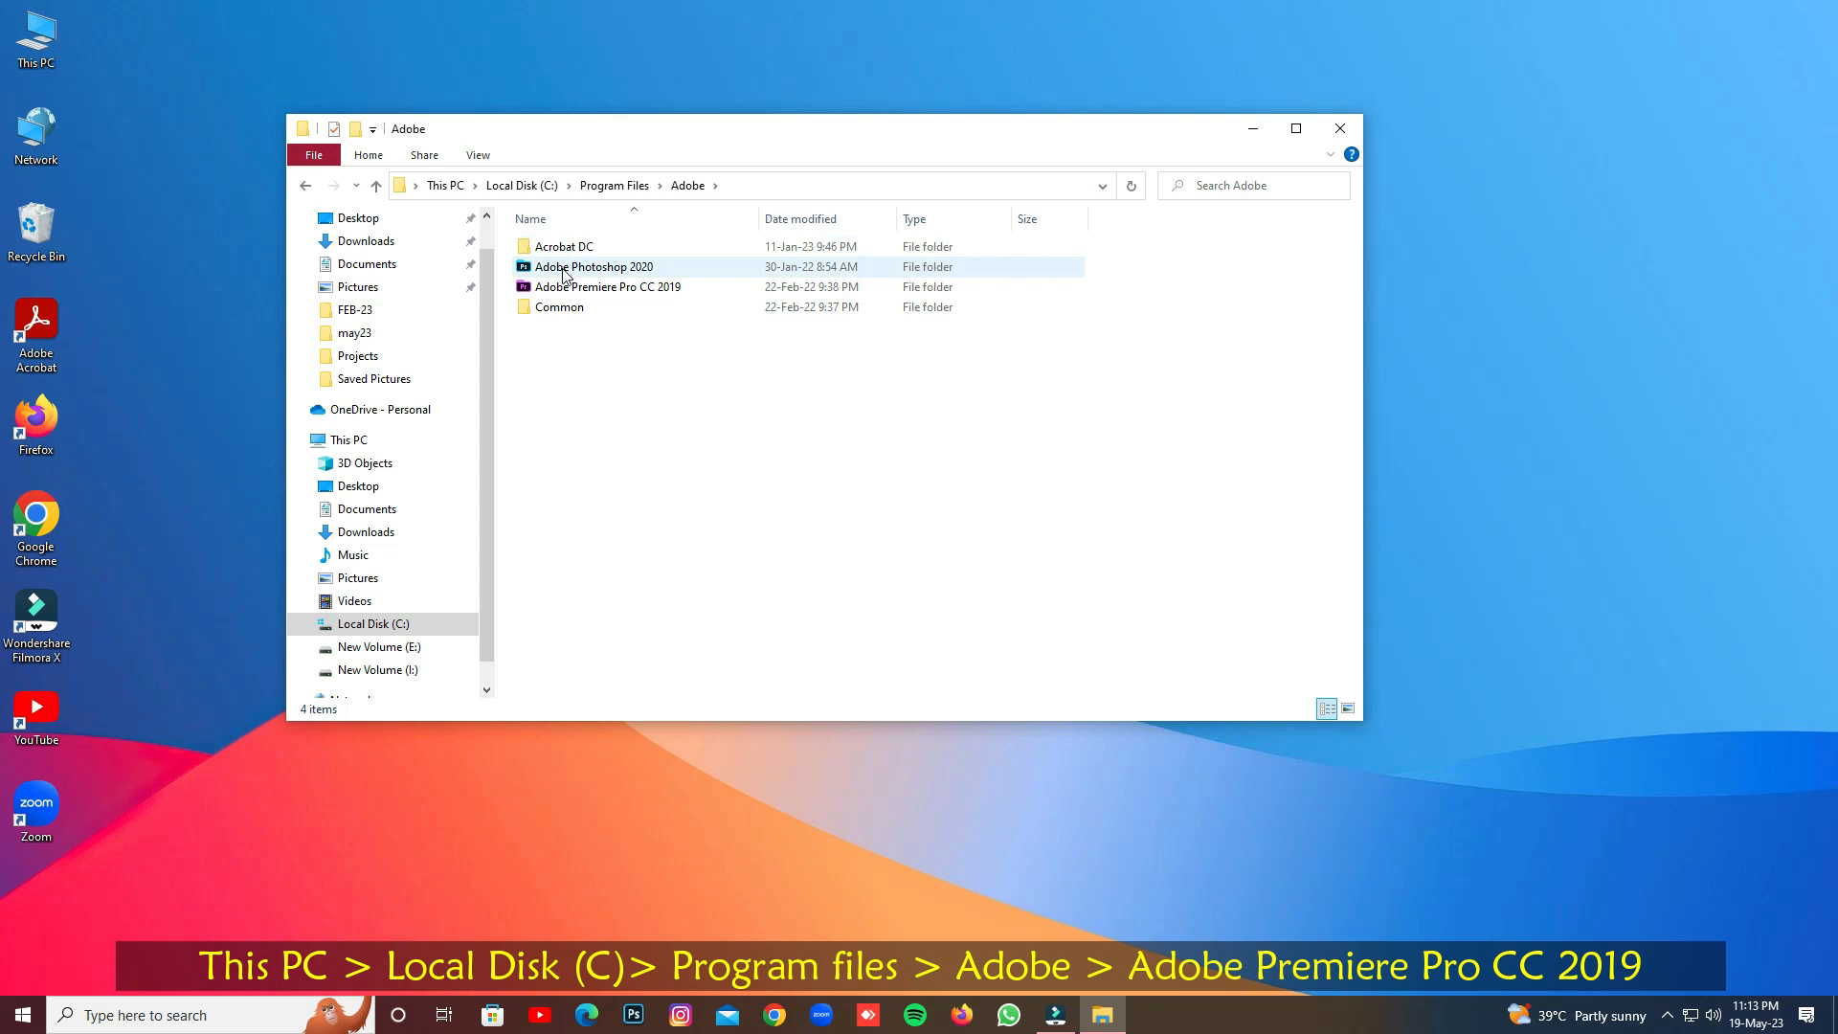
{"action": "double_click", "coordinate": [567, 289]}
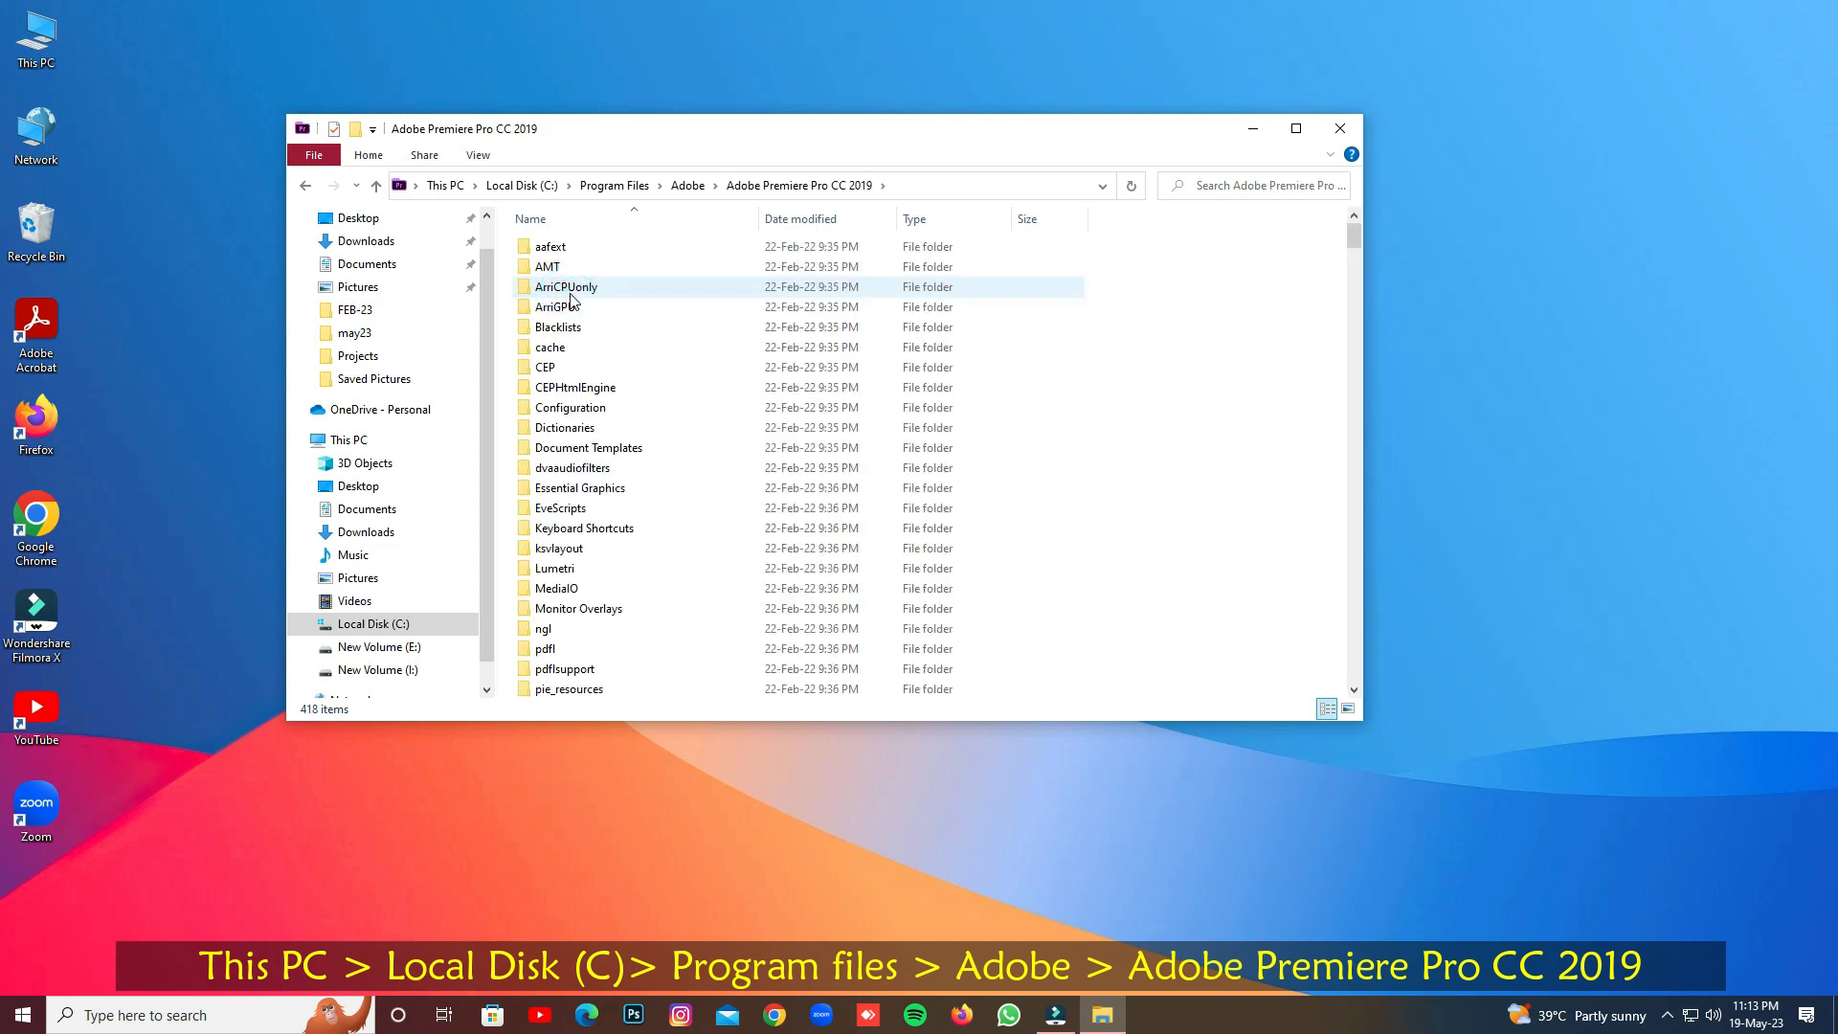
- Locate the Adobe Premiere Pro application file in the installation folder and try to launch it
{"action": "scroll", "coordinate": [618, 459], "scroll_direction": "down", "scroll_amount": 4}
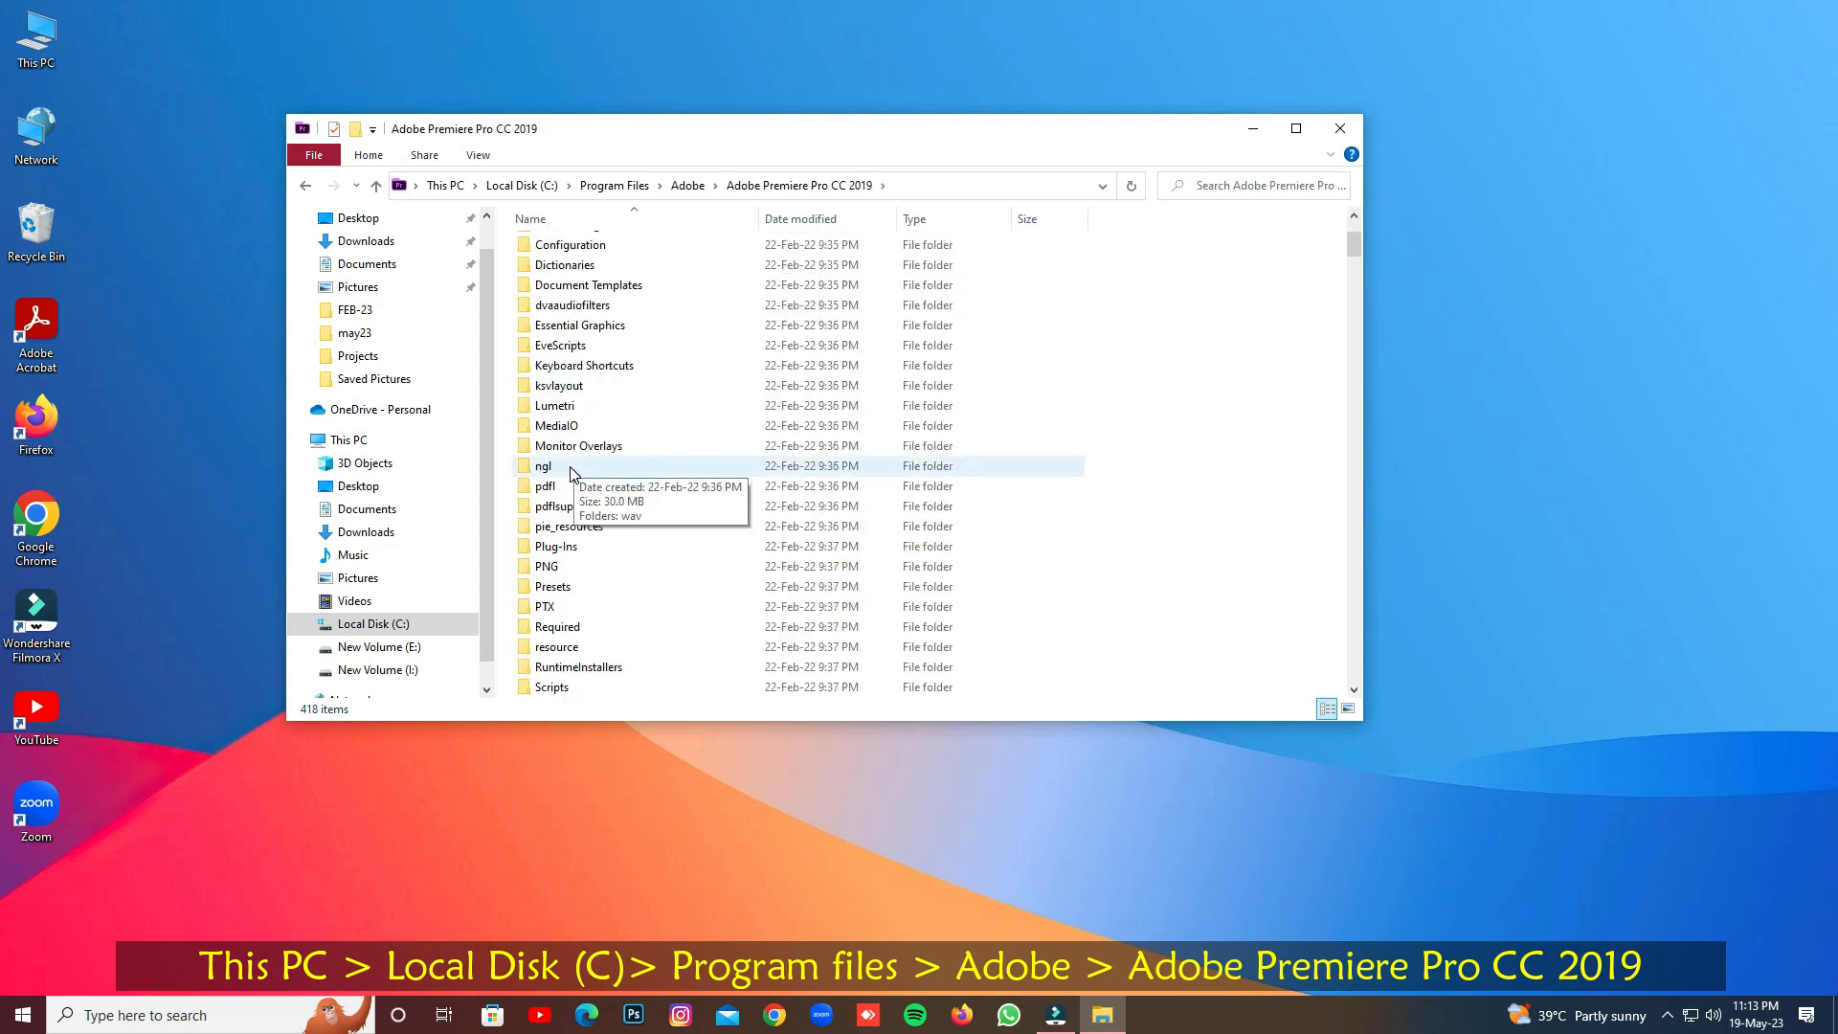
{"action": "scroll", "coordinate": [637, 451], "scroll_direction": "down", "scroll_amount": 4}
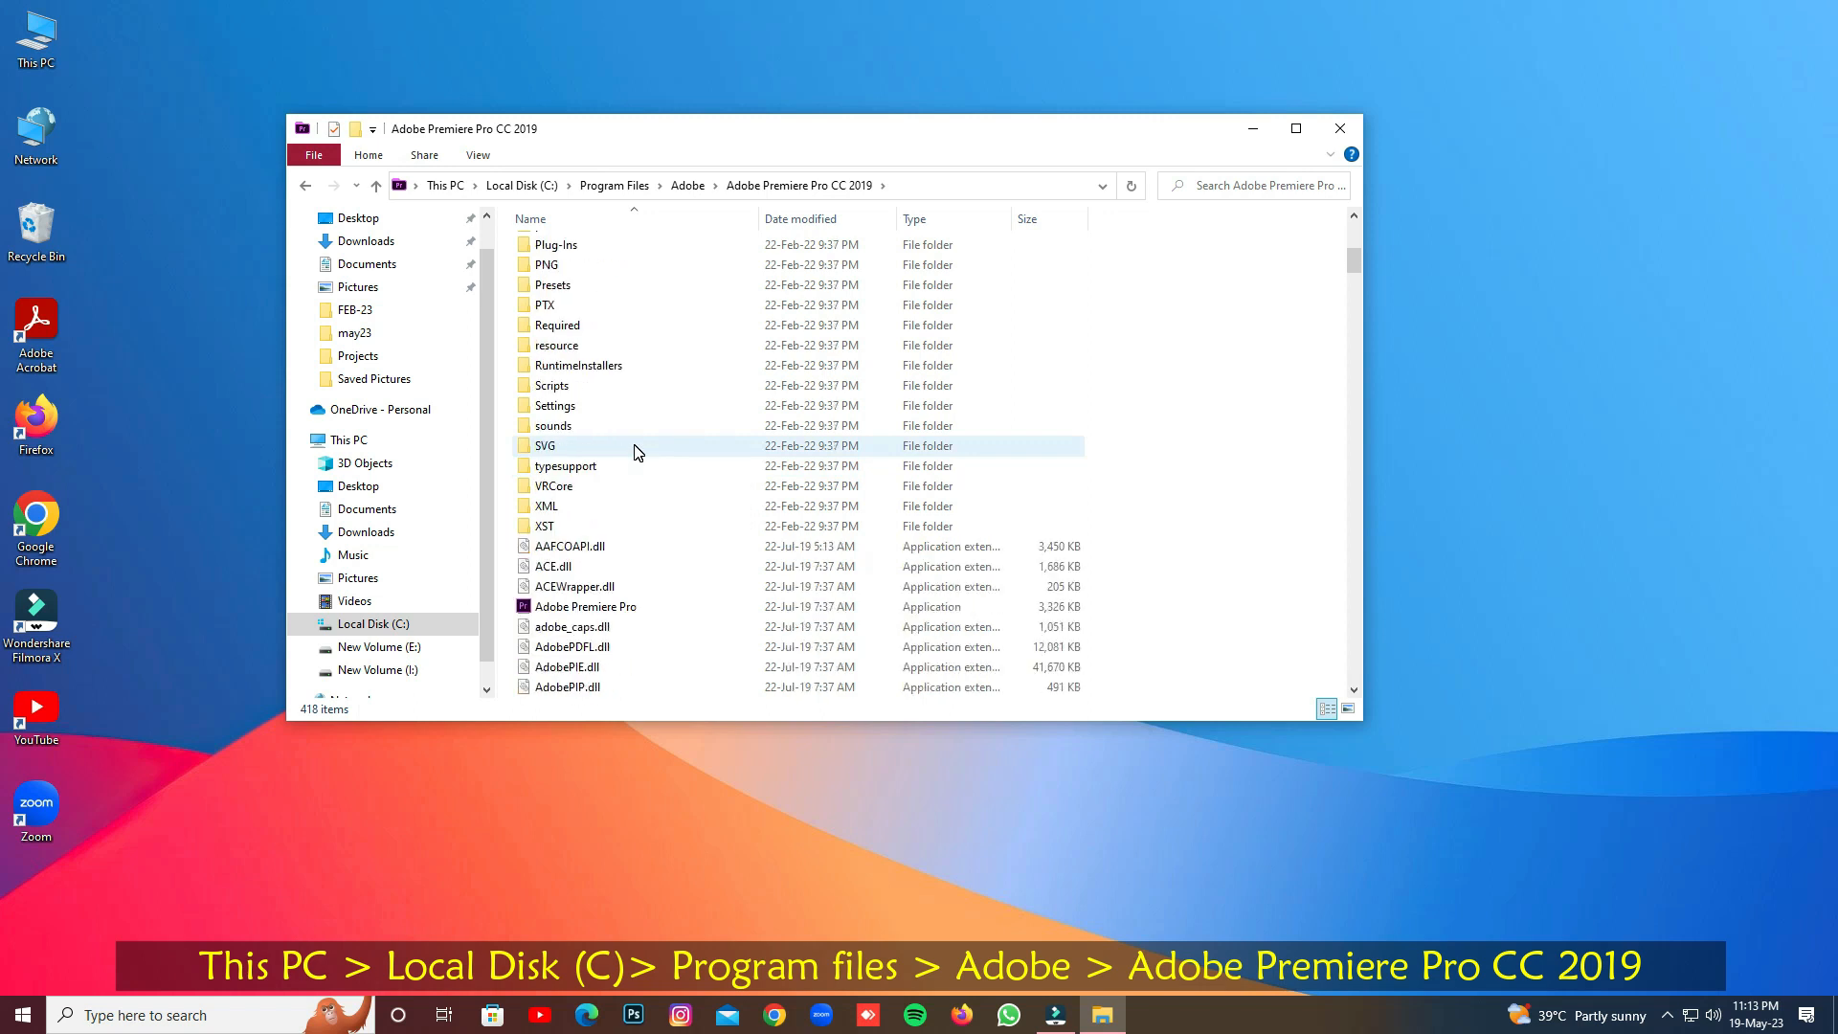
{"action": "scroll", "coordinate": [636, 450], "scroll_direction": "down", "scroll_amount": 1}
{"action": "scroll", "coordinate": [636, 451], "scroll_direction": "down", "scroll_amount": 2}
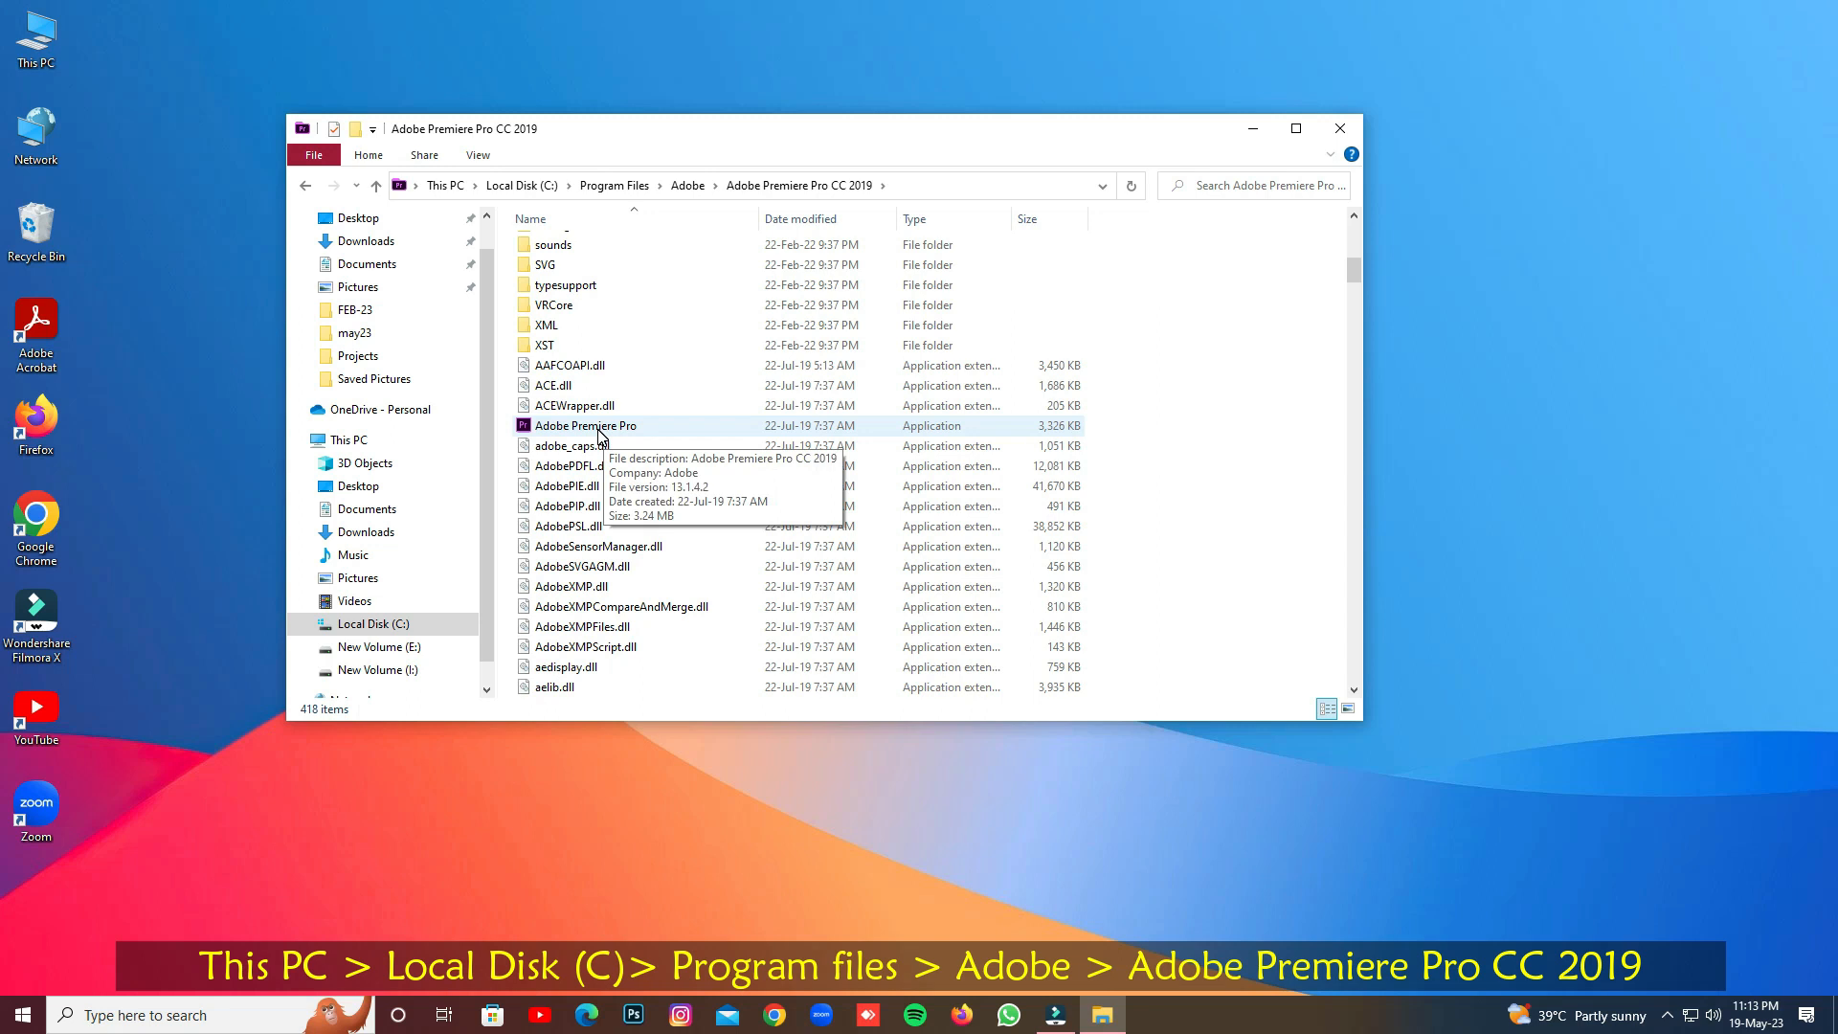
{"action": "double_click", "coordinate": [599, 431]}
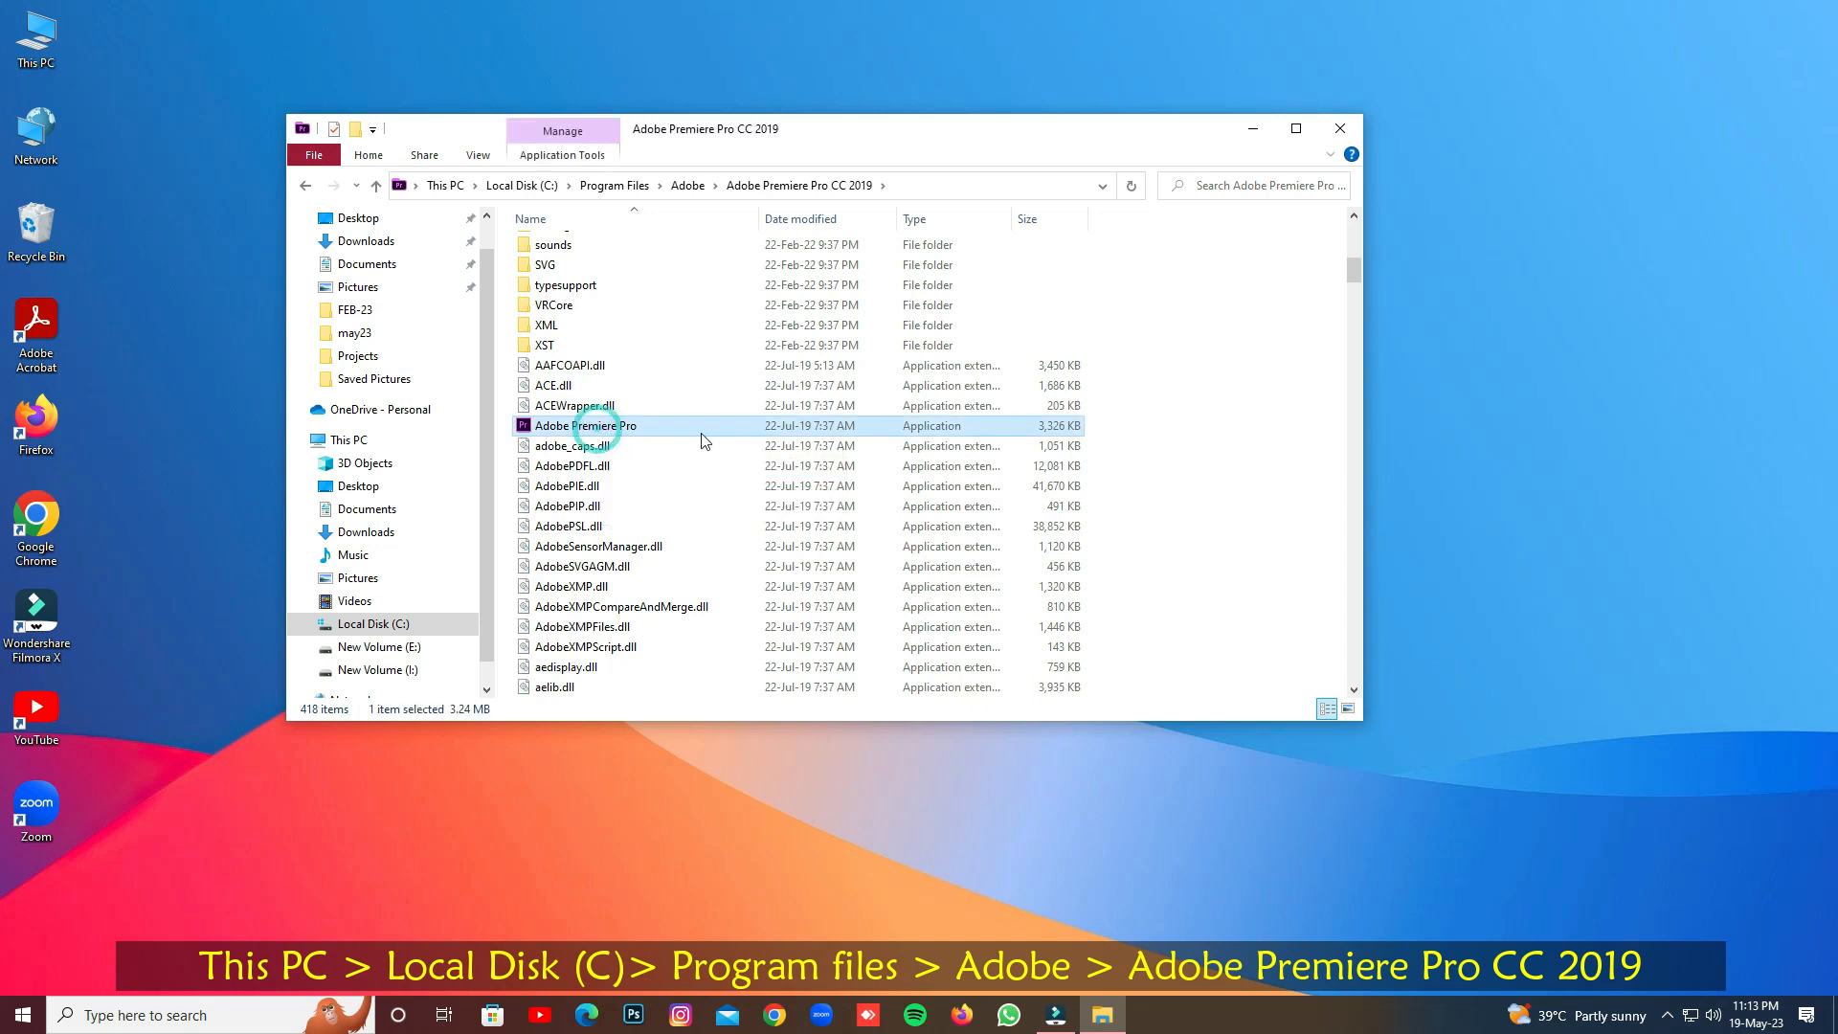
{"action": "right_click", "coordinate": [635, 426]}
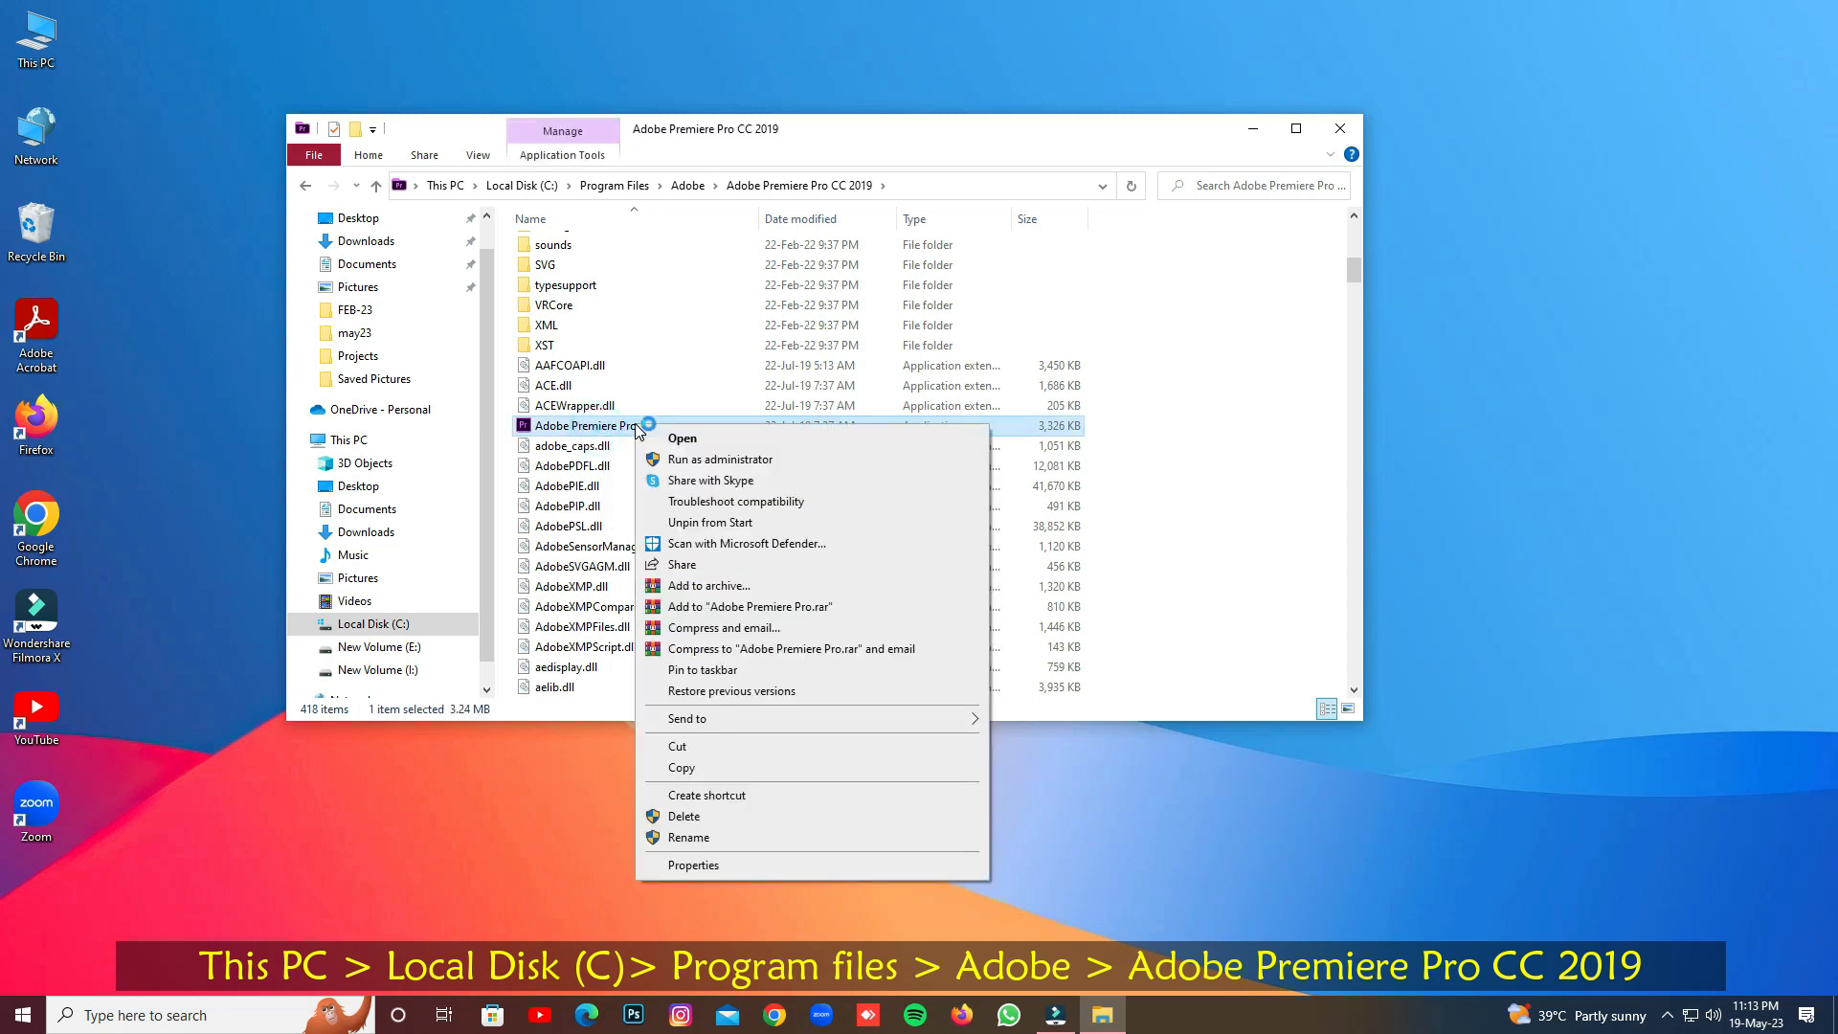
{"action": "left_click", "coordinate": [1286, 542]}
- Enlarge the File Explorer window to nearly the full screen height and shift it slightly sideways
{"action": "left_click_drag", "start_coordinate": [1291, 719], "coordinate": [1300, 985]}
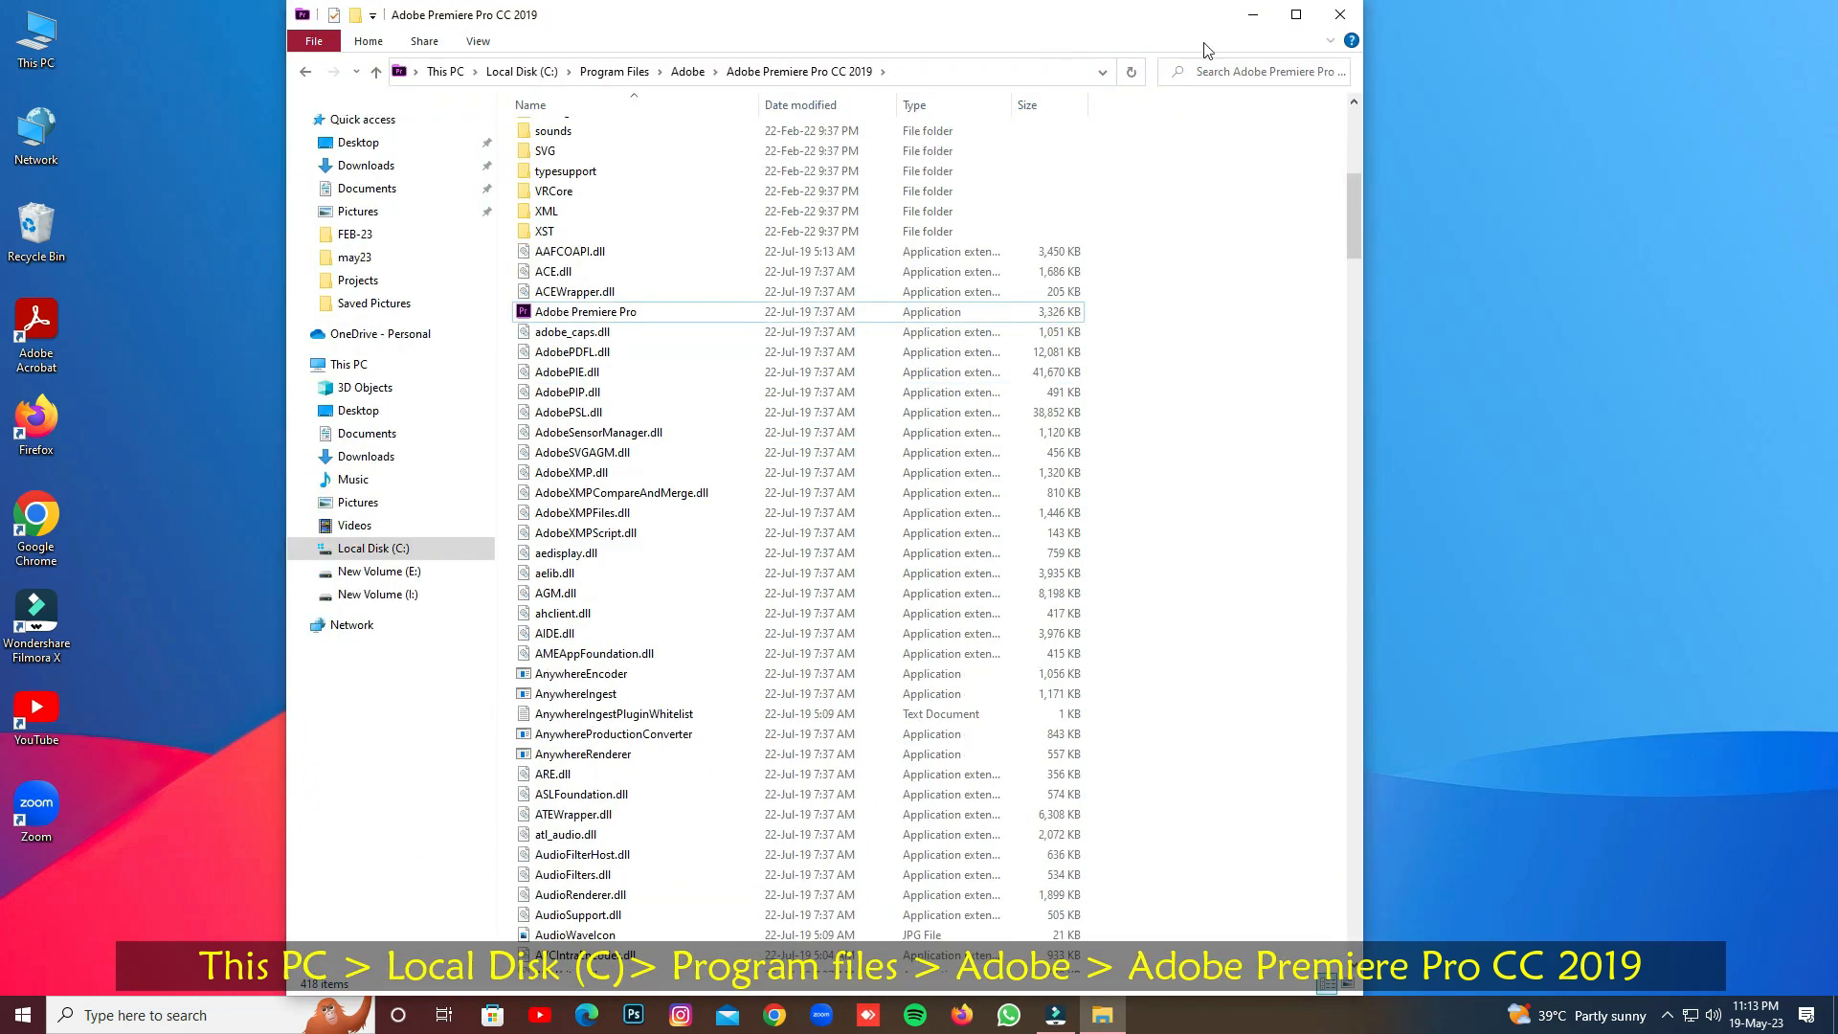
{"action": "left_click_drag", "start_coordinate": [1154, 24], "coordinate": [1217, 24]}
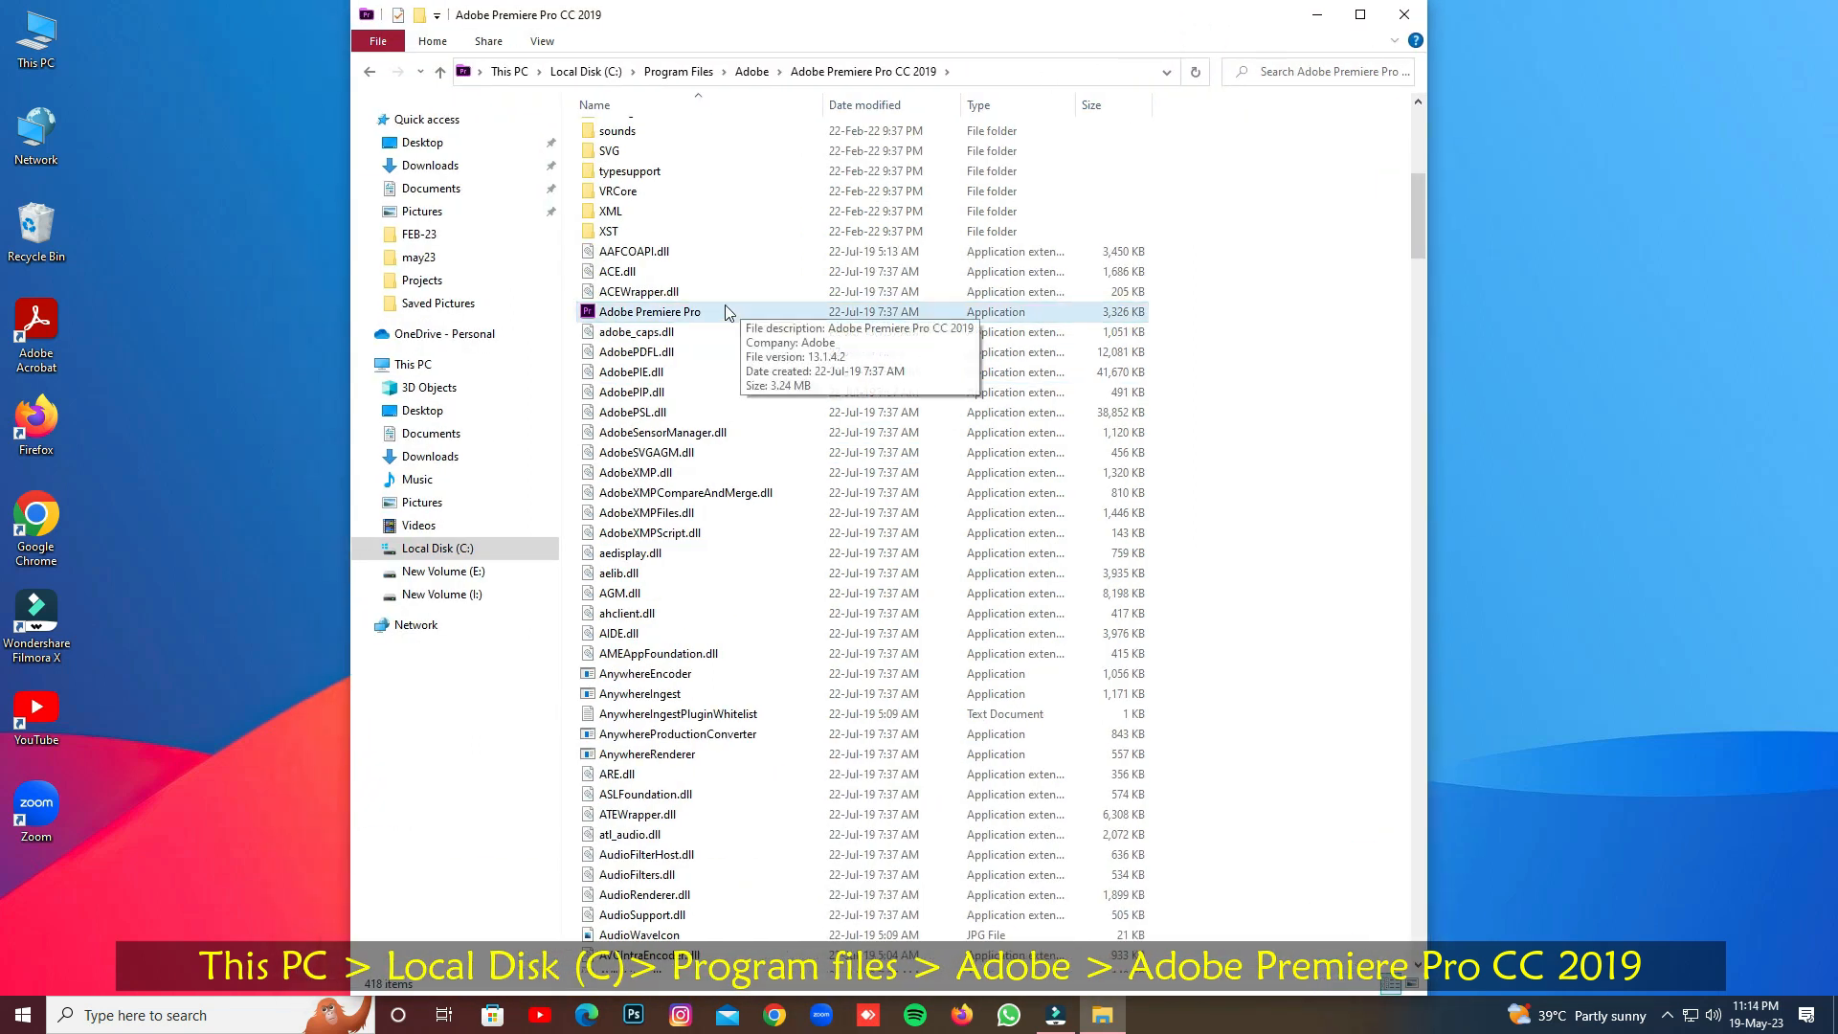
{"action": "scroll", "coordinate": [667, 346], "scroll_direction": "up", "scroll_amount": 2}
{"action": "scroll", "coordinate": [667, 359], "scroll_direction": "up", "scroll_amount": 2}
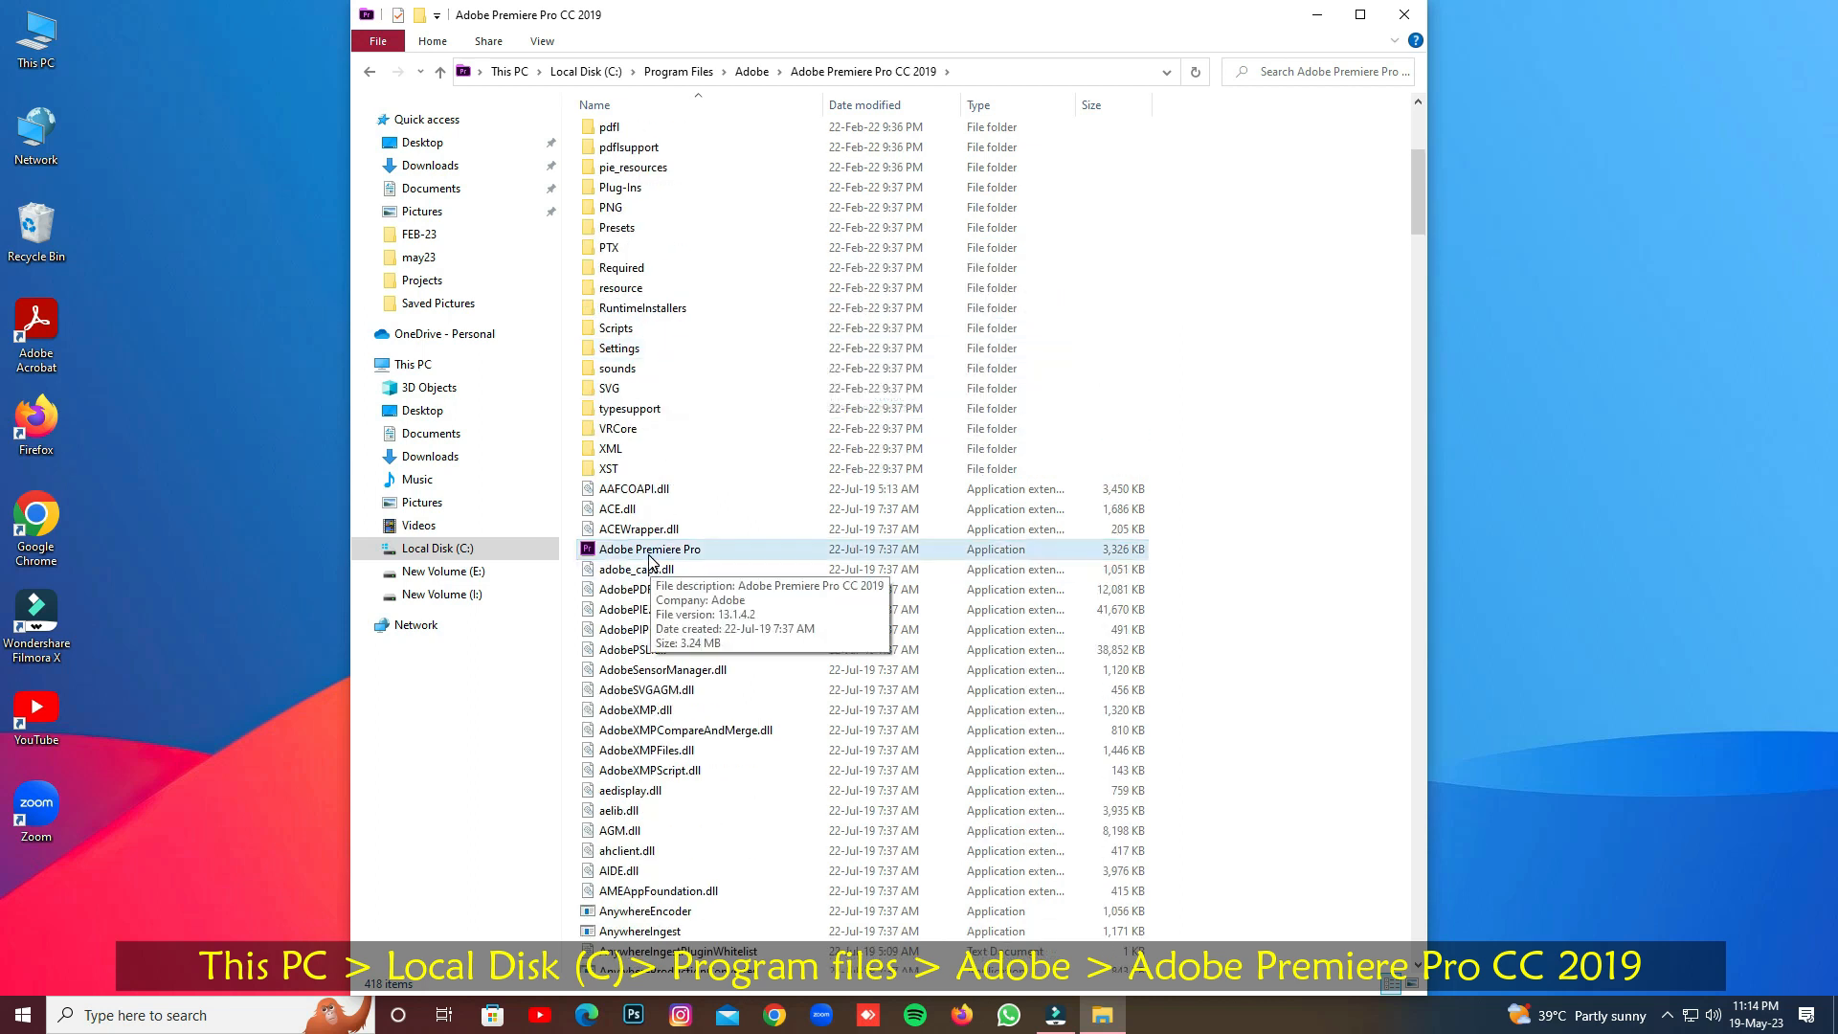
- Duplicate the Adobe Premiere Pro application file within the same folder, granting administrator permission for the copy
{"action": "left_click", "coordinate": [648, 555]}
{"action": "right_click", "coordinate": [648, 559]}
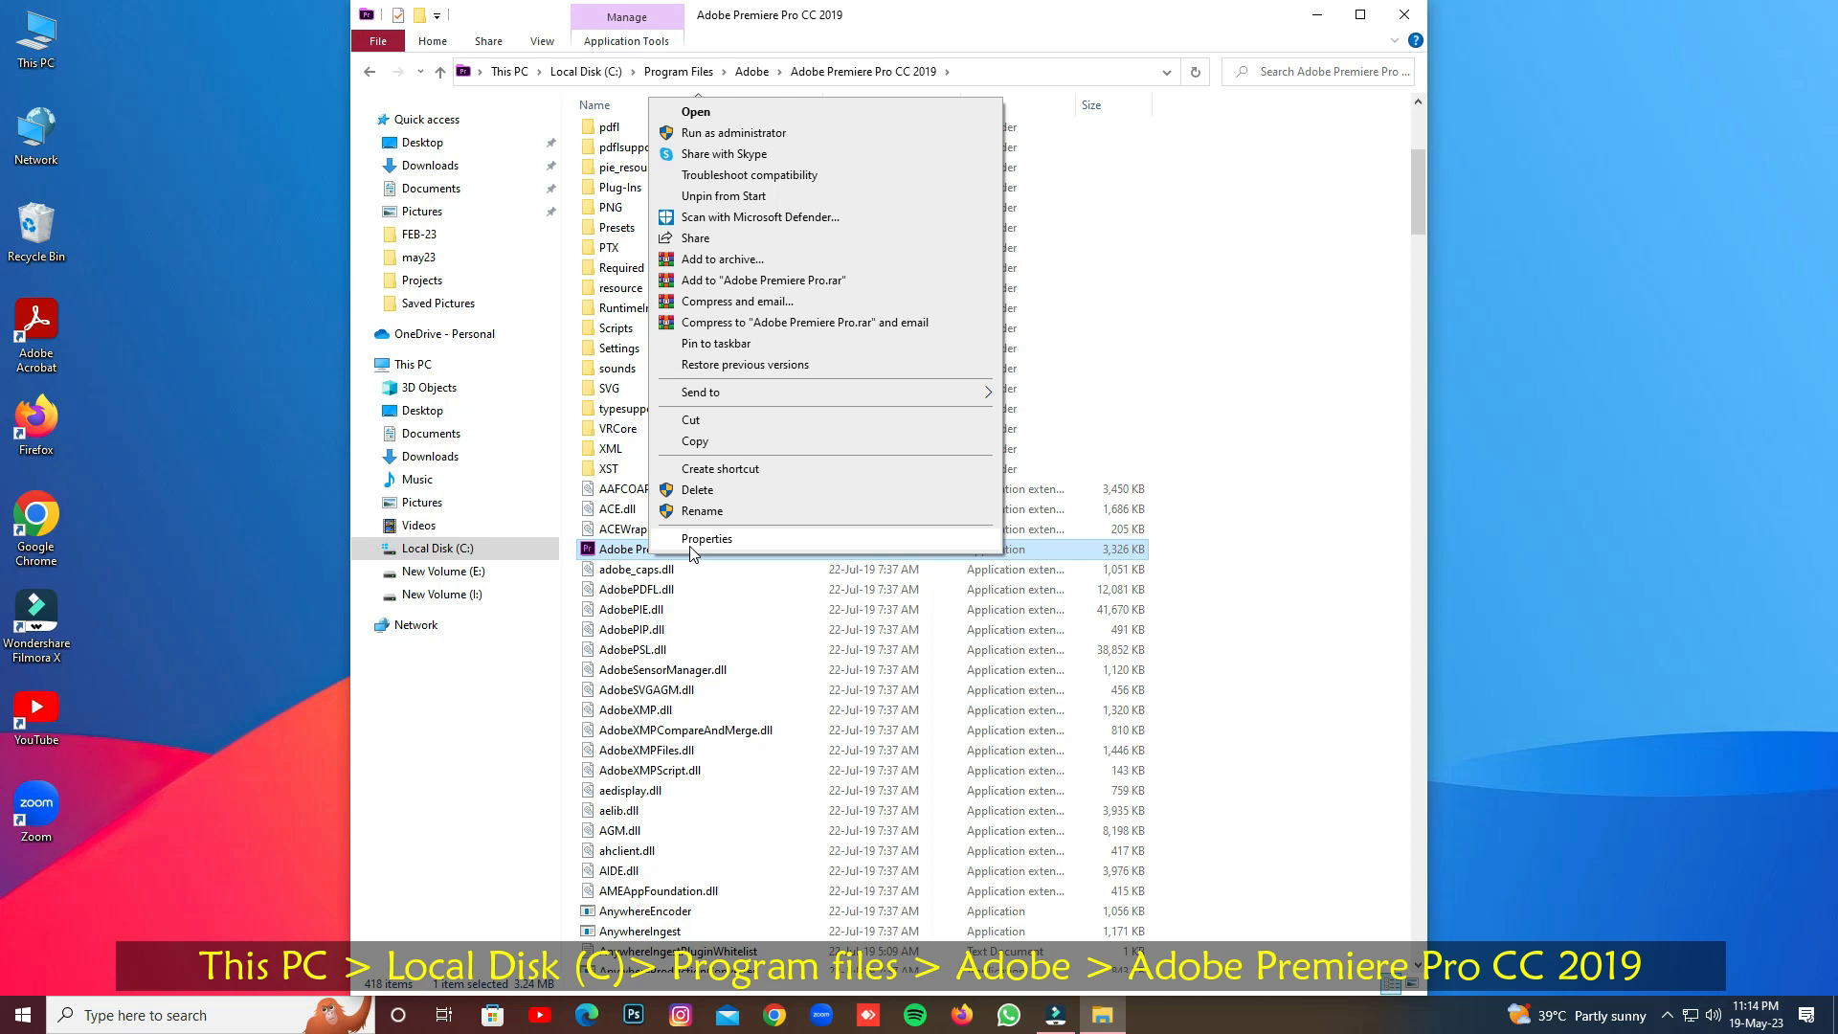
{"action": "left_click", "coordinate": [618, 553]}
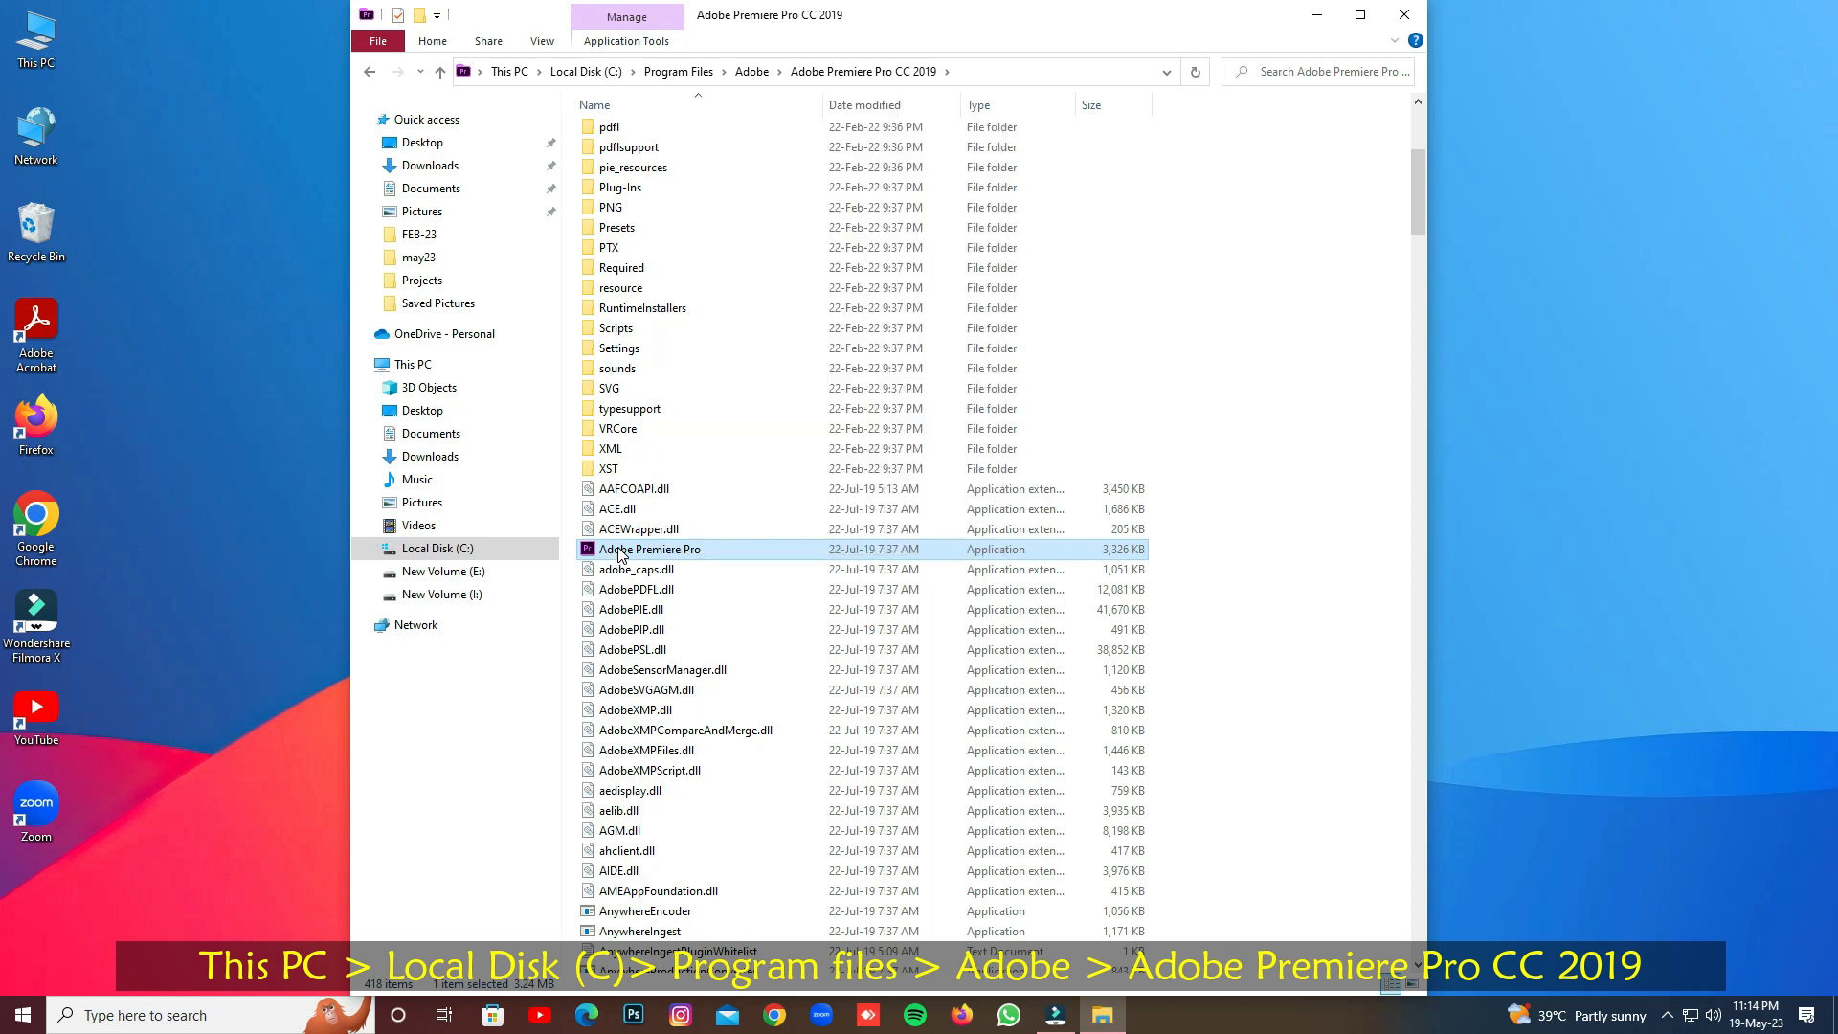
{"action": "right_click", "coordinate": [618, 551]}
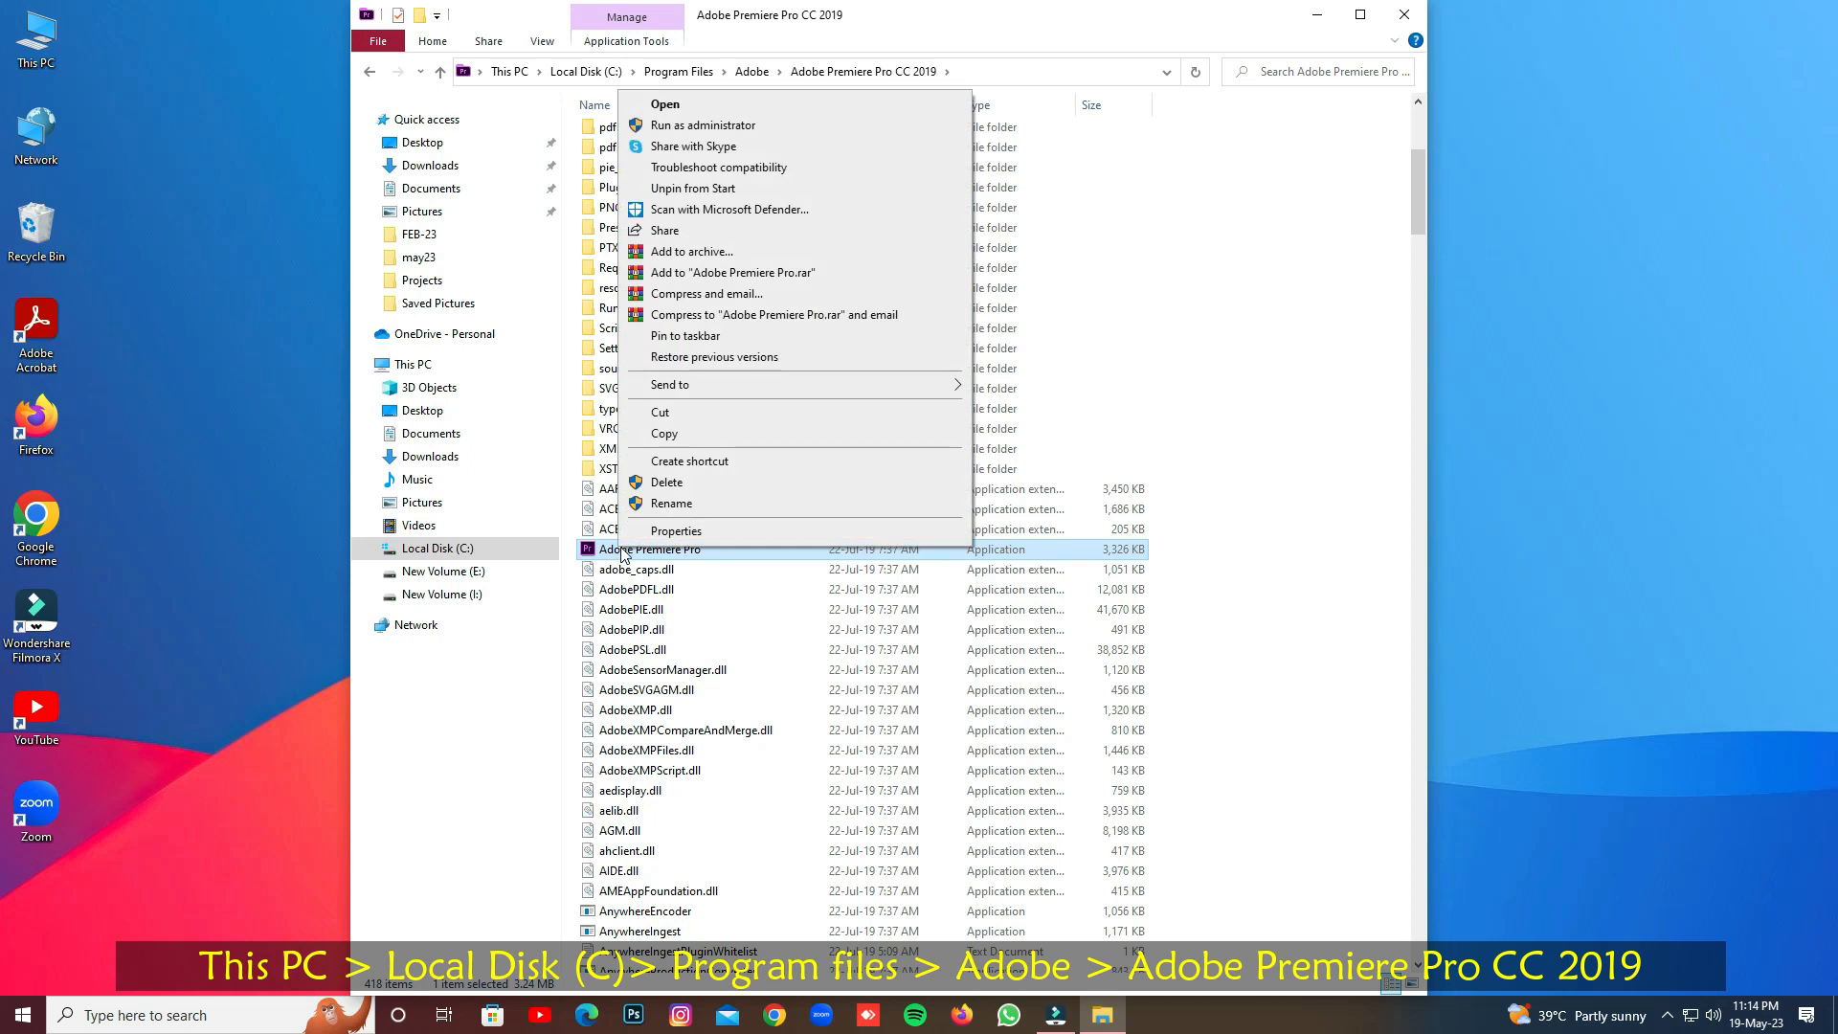
{"action": "left_click", "coordinate": [673, 436]}
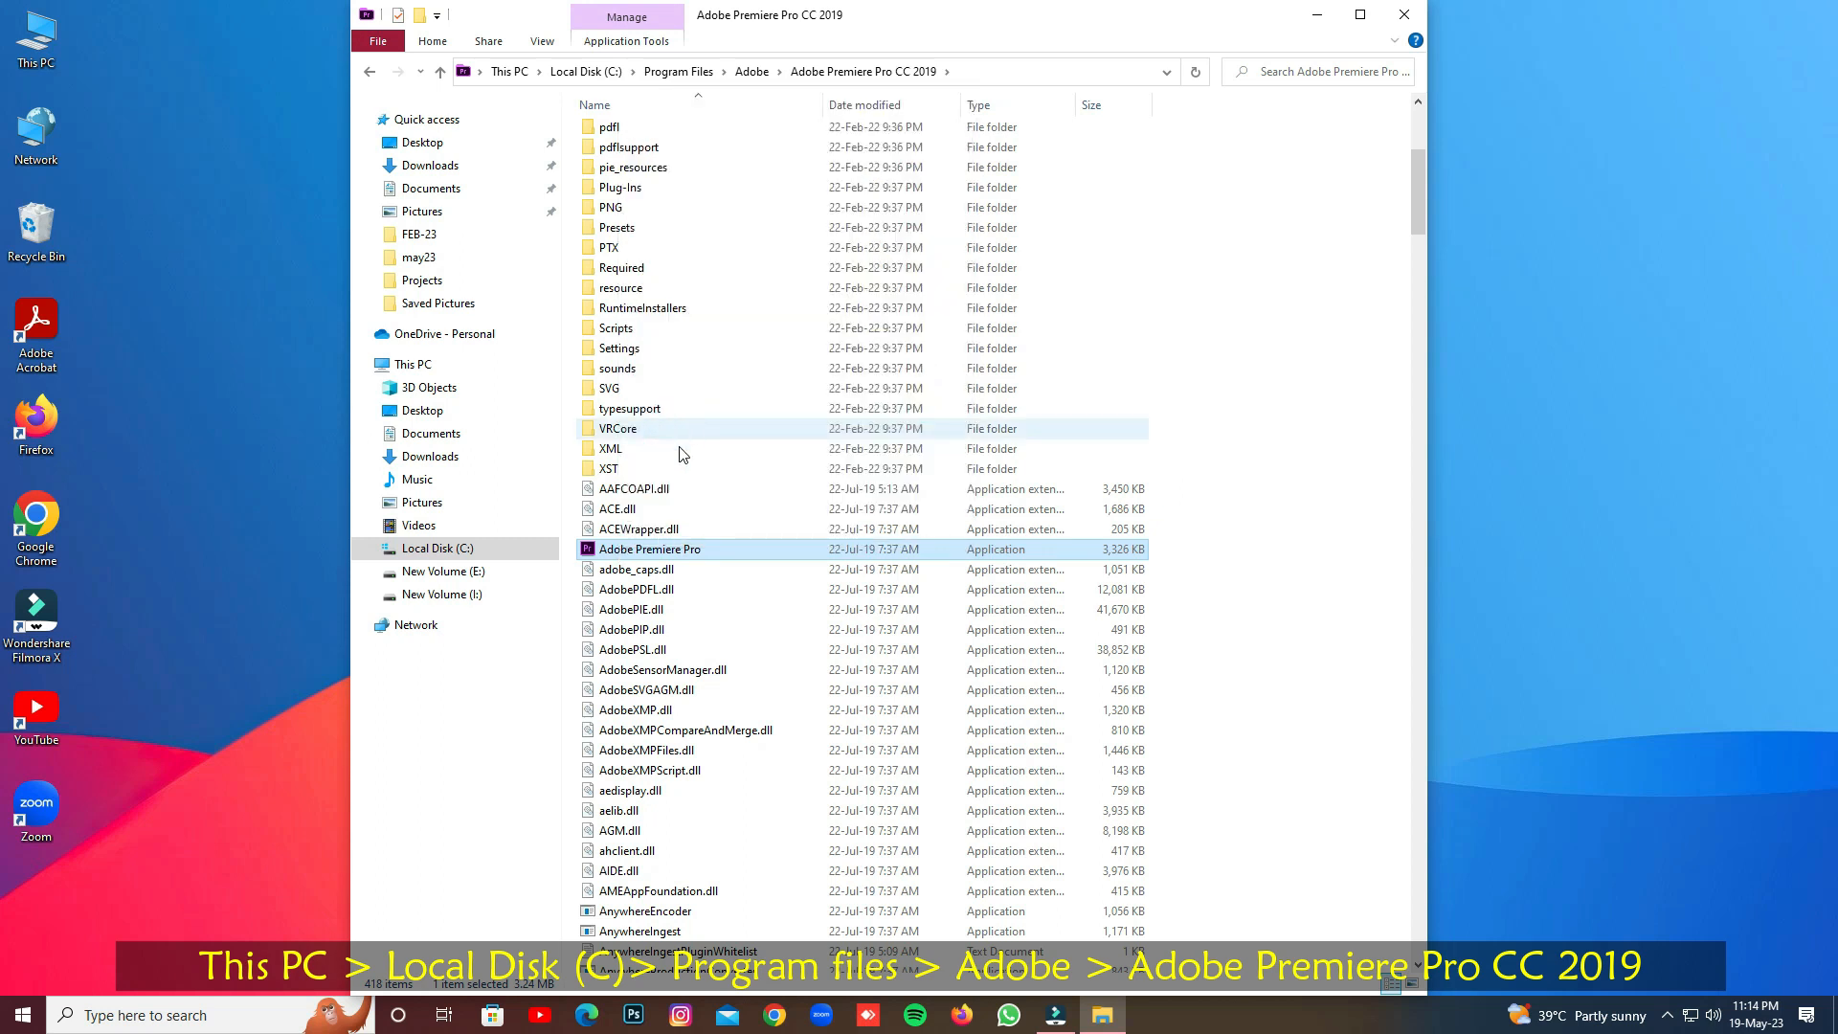
{"action": "right_click", "coordinate": [1243, 471]}
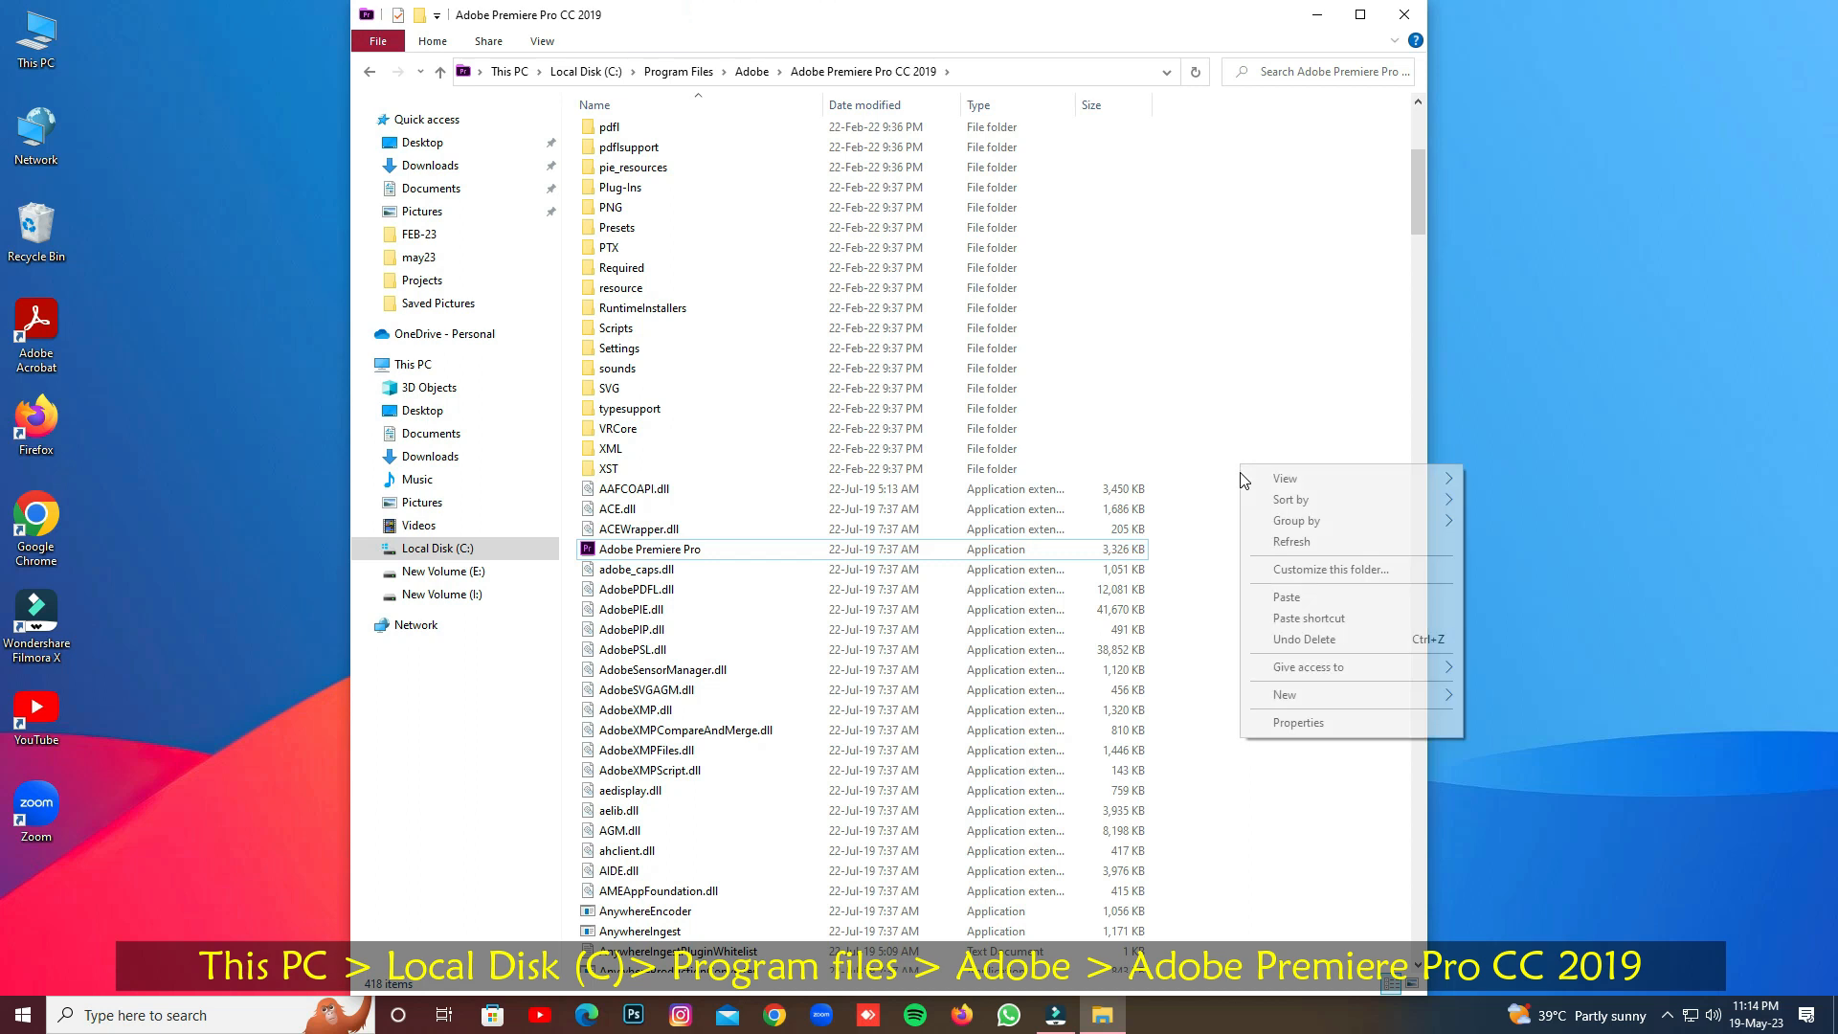
{"action": "left_click", "coordinate": [1294, 596]}
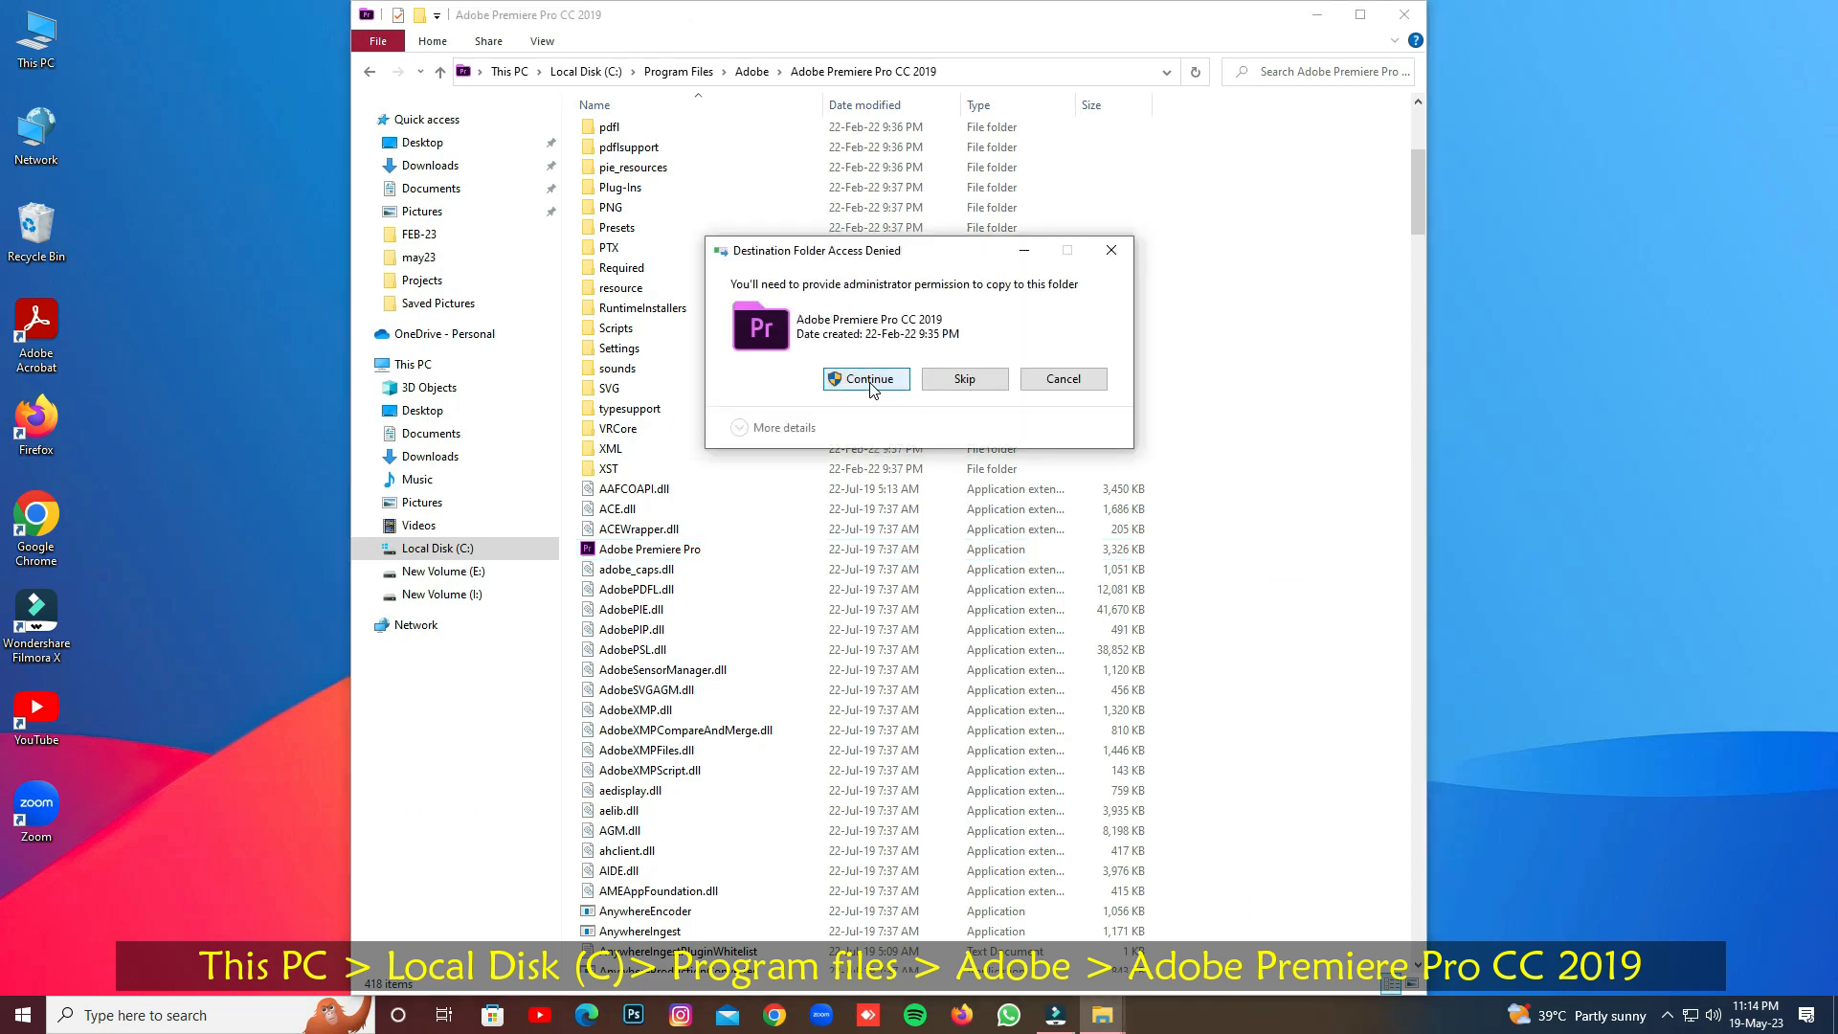
{"action": "left_click", "coordinate": [869, 379]}
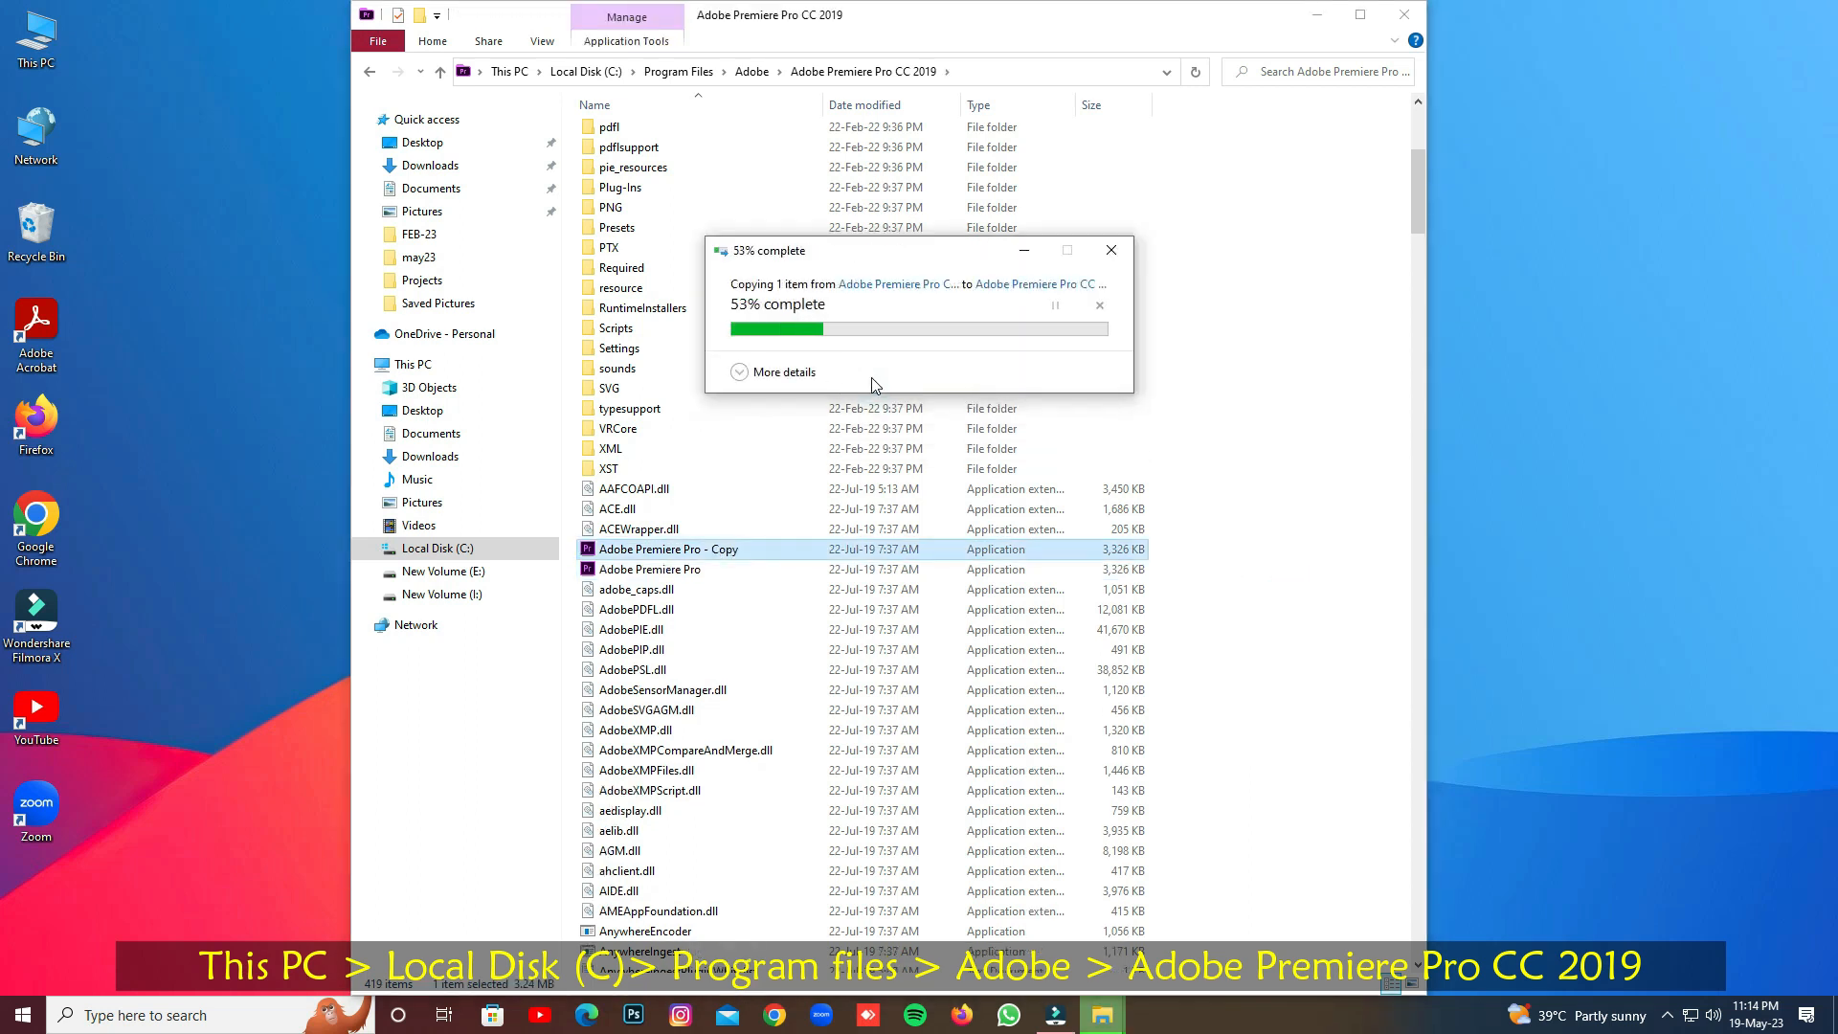
{"action": "left_click", "coordinate": [699, 571]}
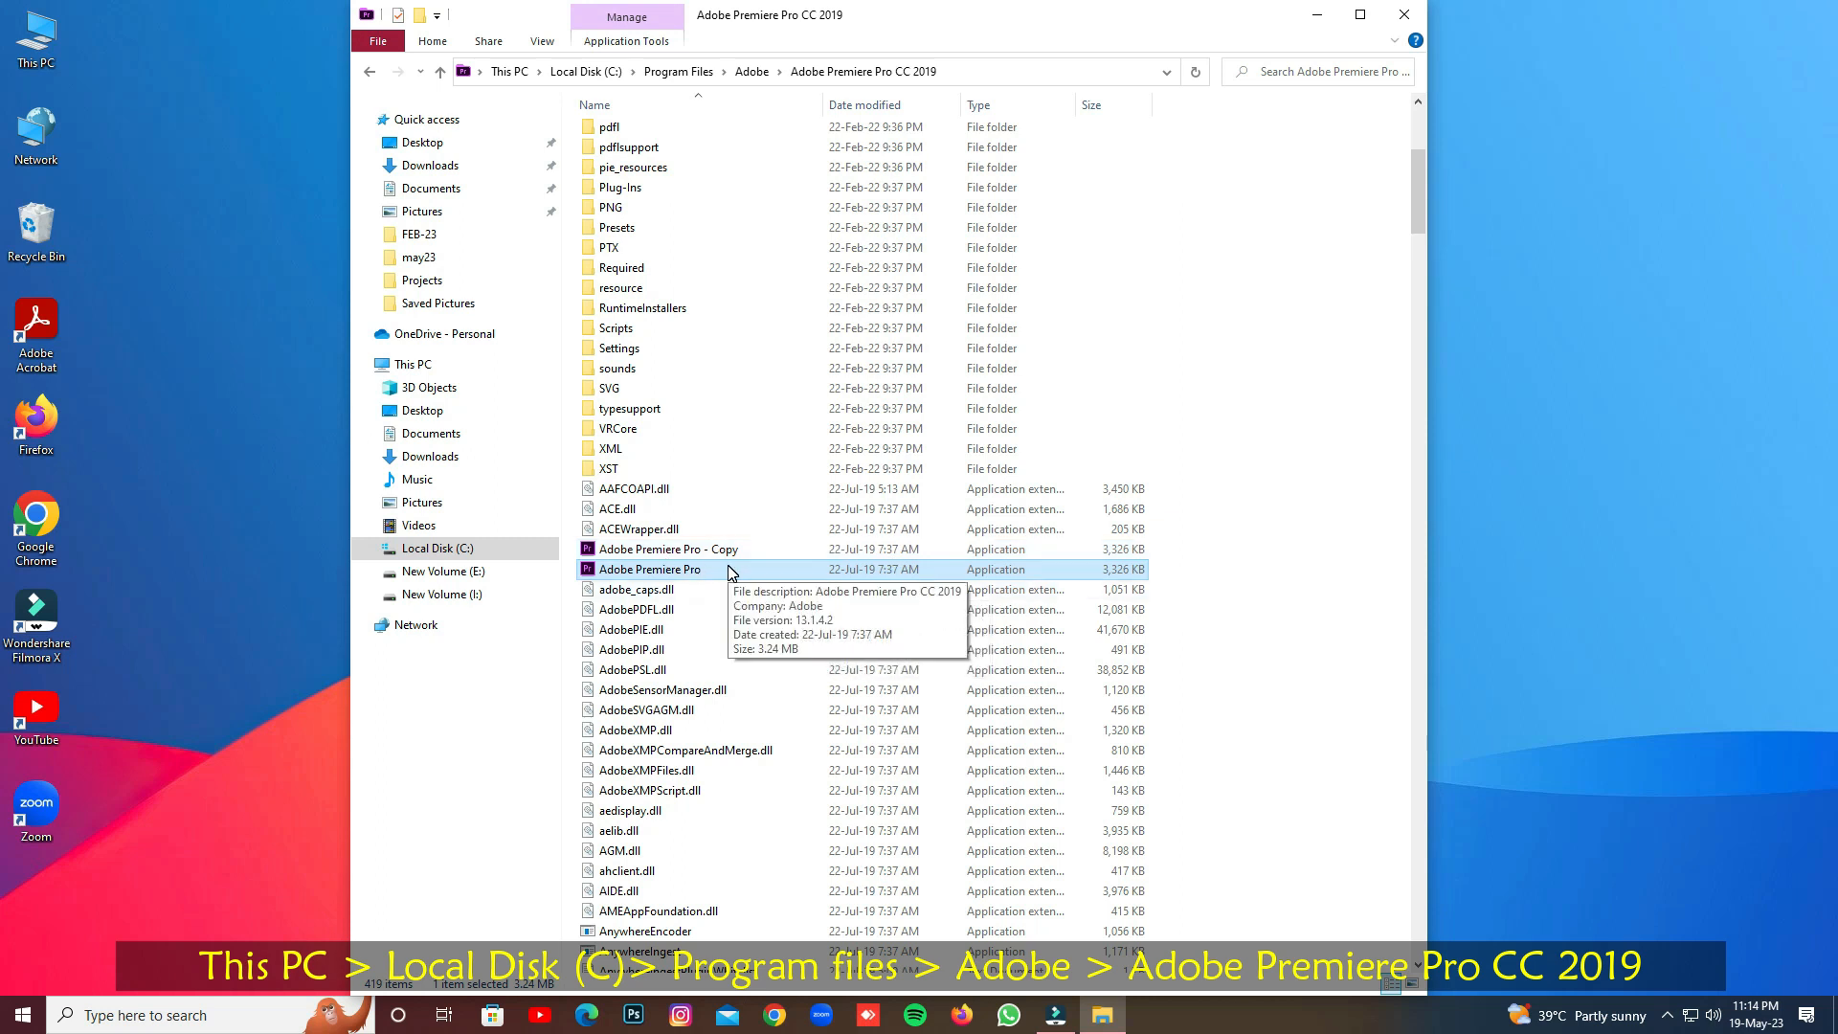
{"action": "key", "text": "Delete"}
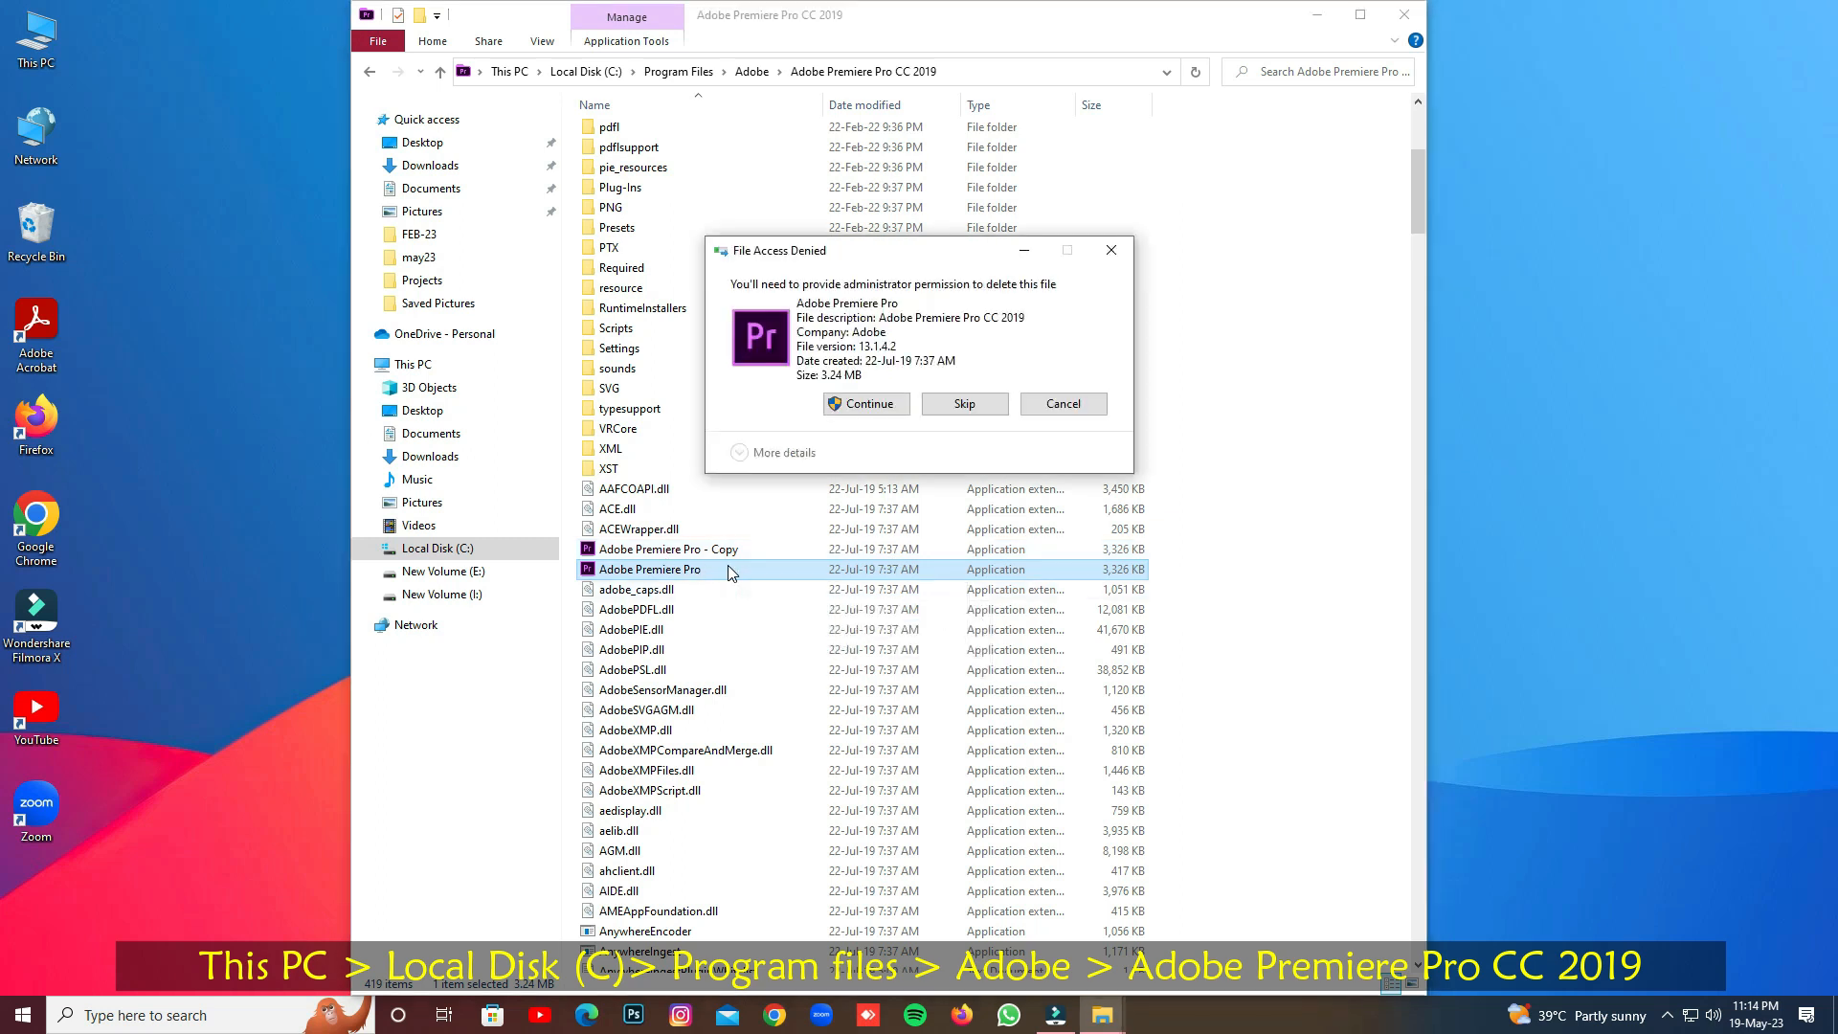
{"action": "left_click", "coordinate": [1062, 403]}
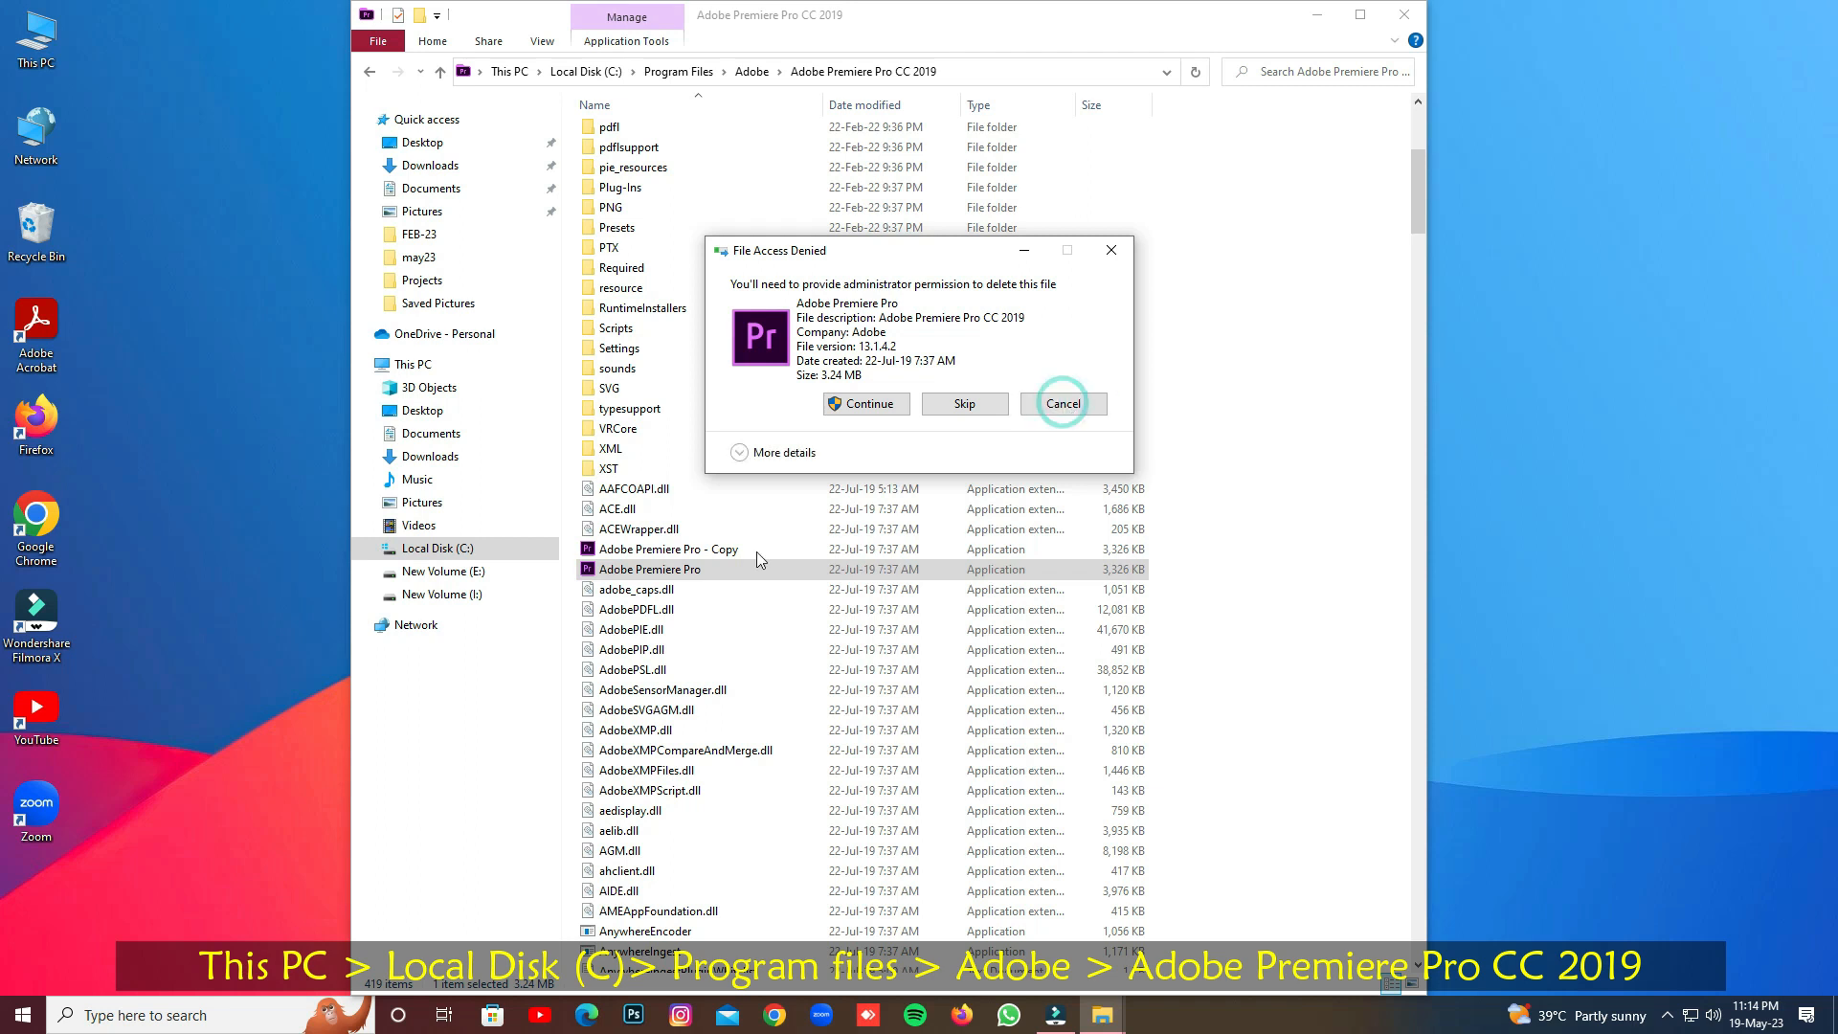
{"action": "right_click", "coordinate": [685, 573]}
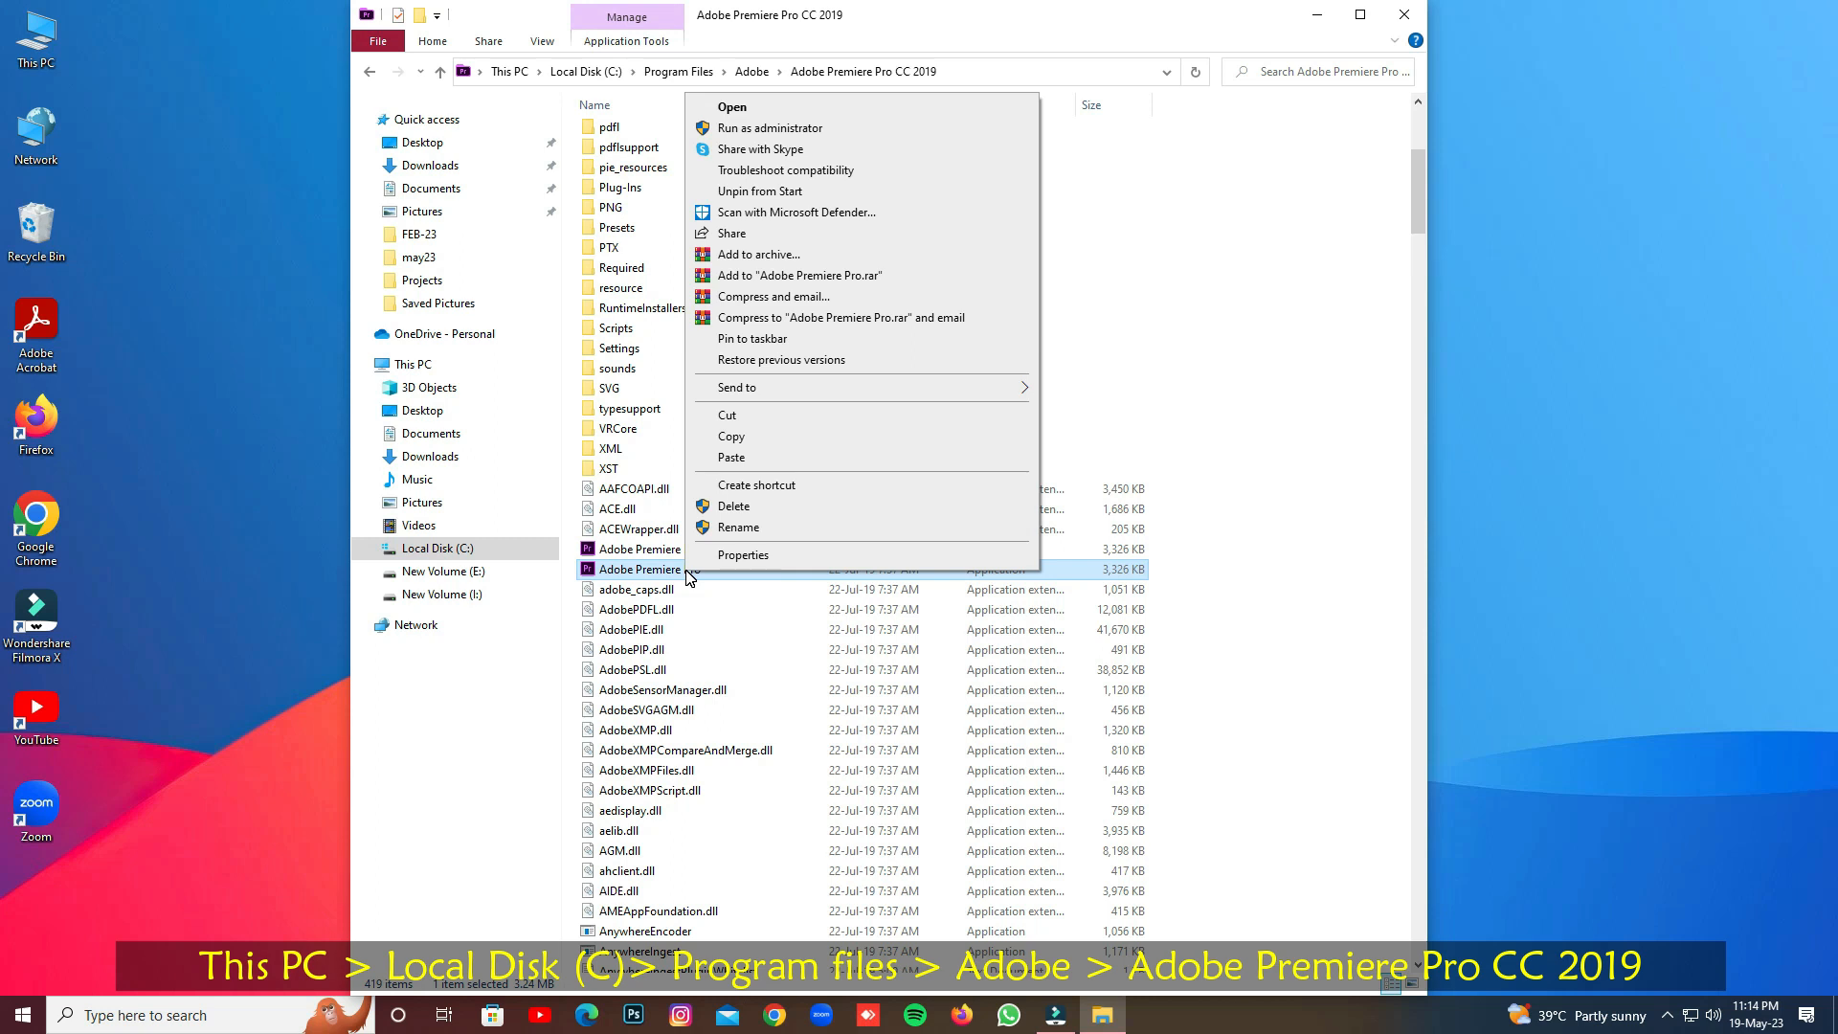
{"action": "left_click", "coordinate": [659, 556]}
{"action": "right_click", "coordinate": [659, 555]}
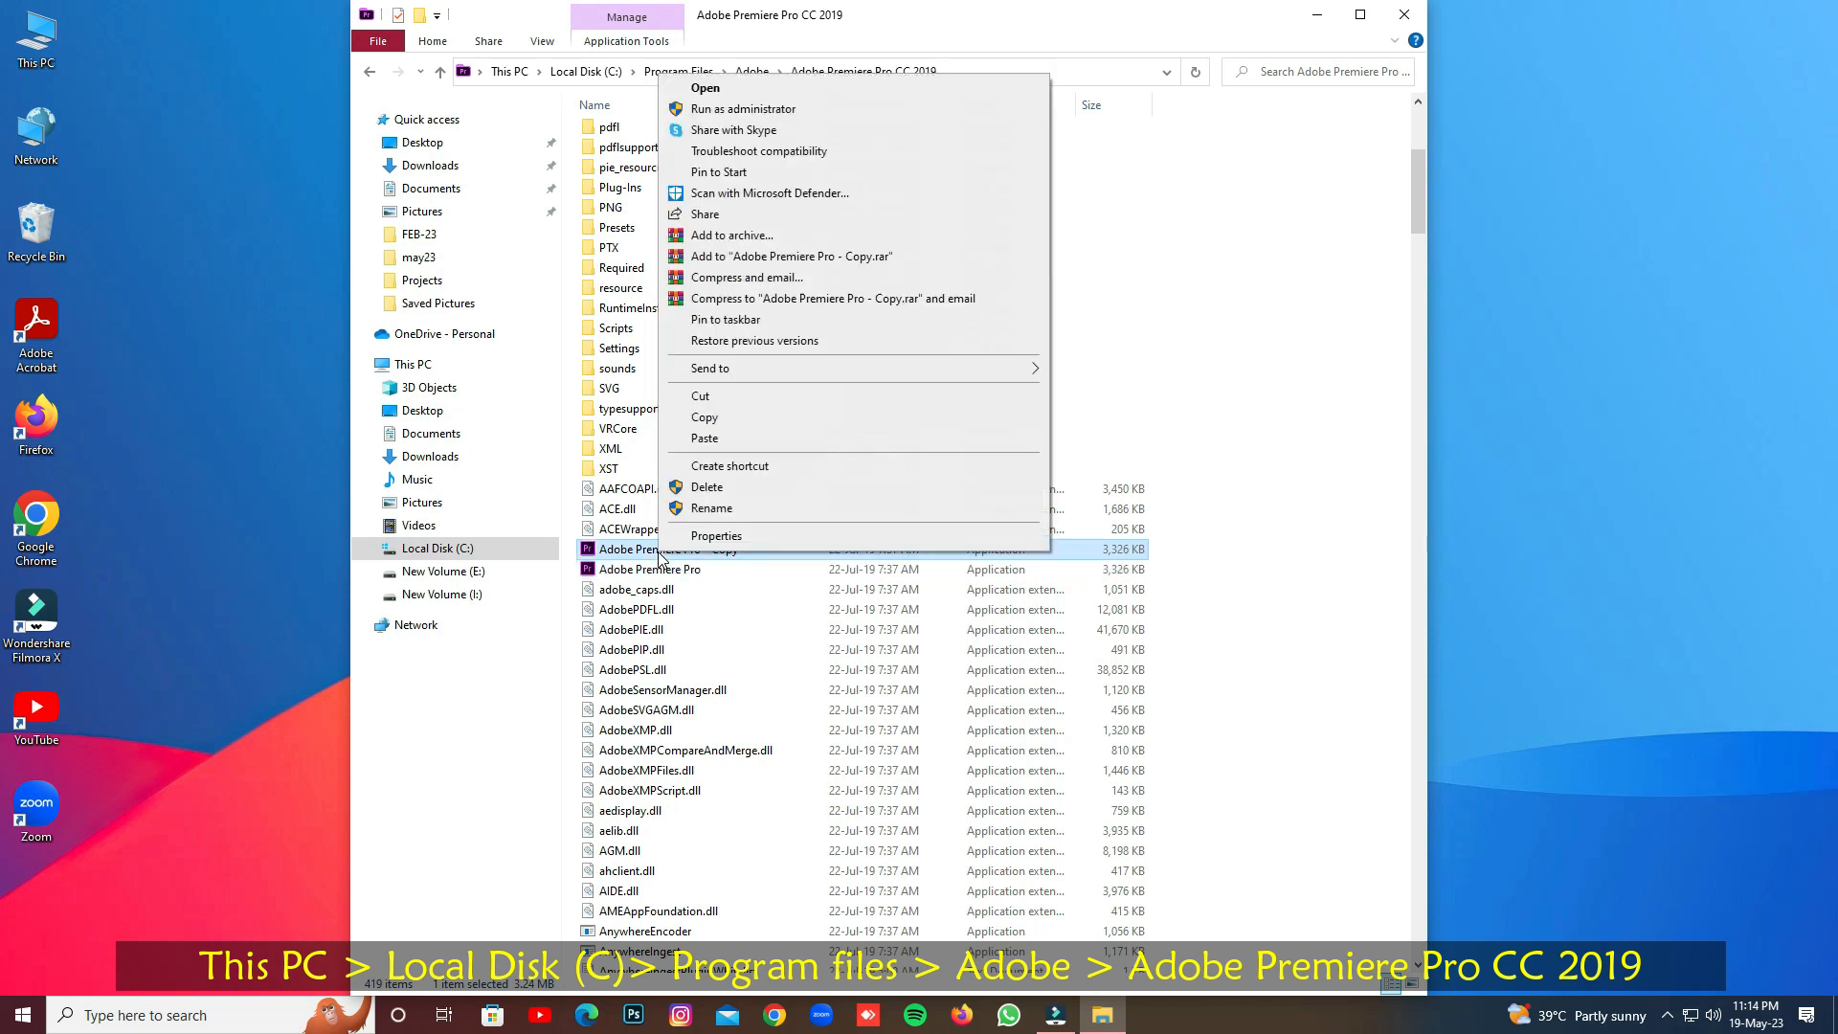
- Rename the original Adobe Premiere Pro application file as Adobe Premiere Pro CC, granting administrator permission
{"action": "left_click", "coordinate": [661, 568]}
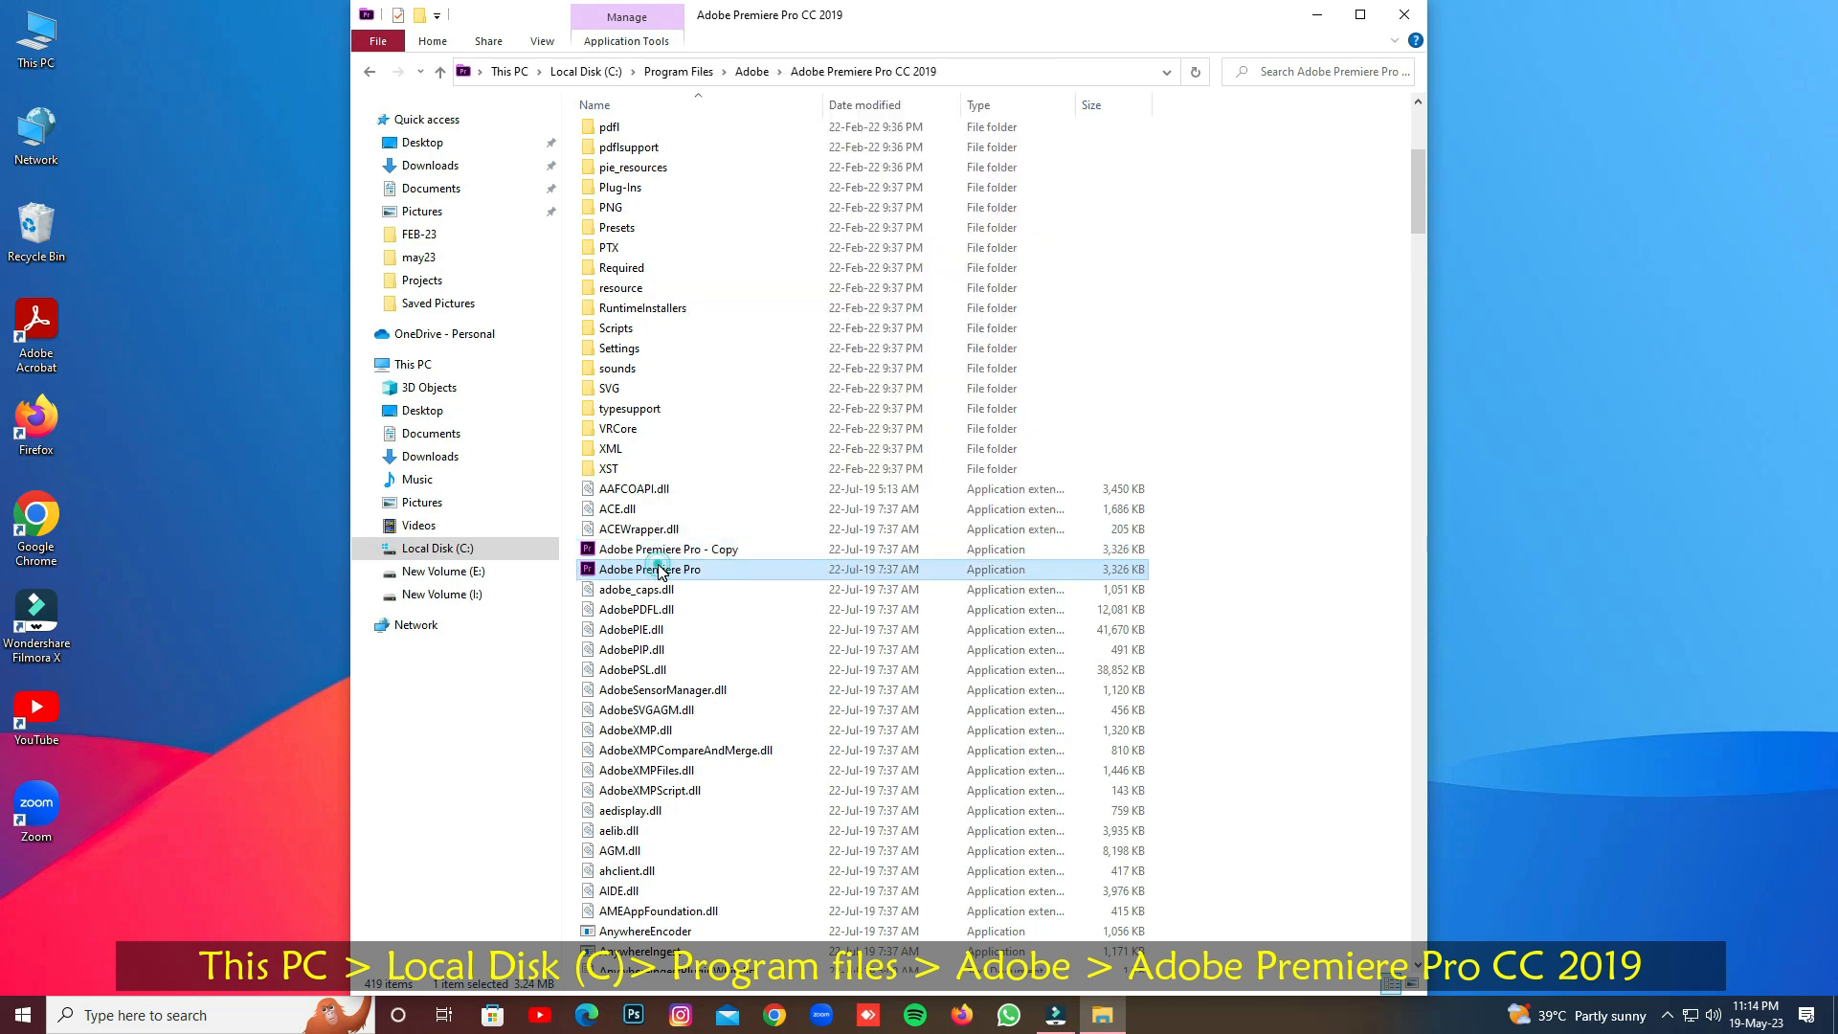
{"action": "left_click", "coordinate": [659, 569]}
{"action": "key", "text": "End"}
{"action": "type", "text": "V"}
{"action": "type", "text": "CC"}
{"action": "key", "text": "Return"}
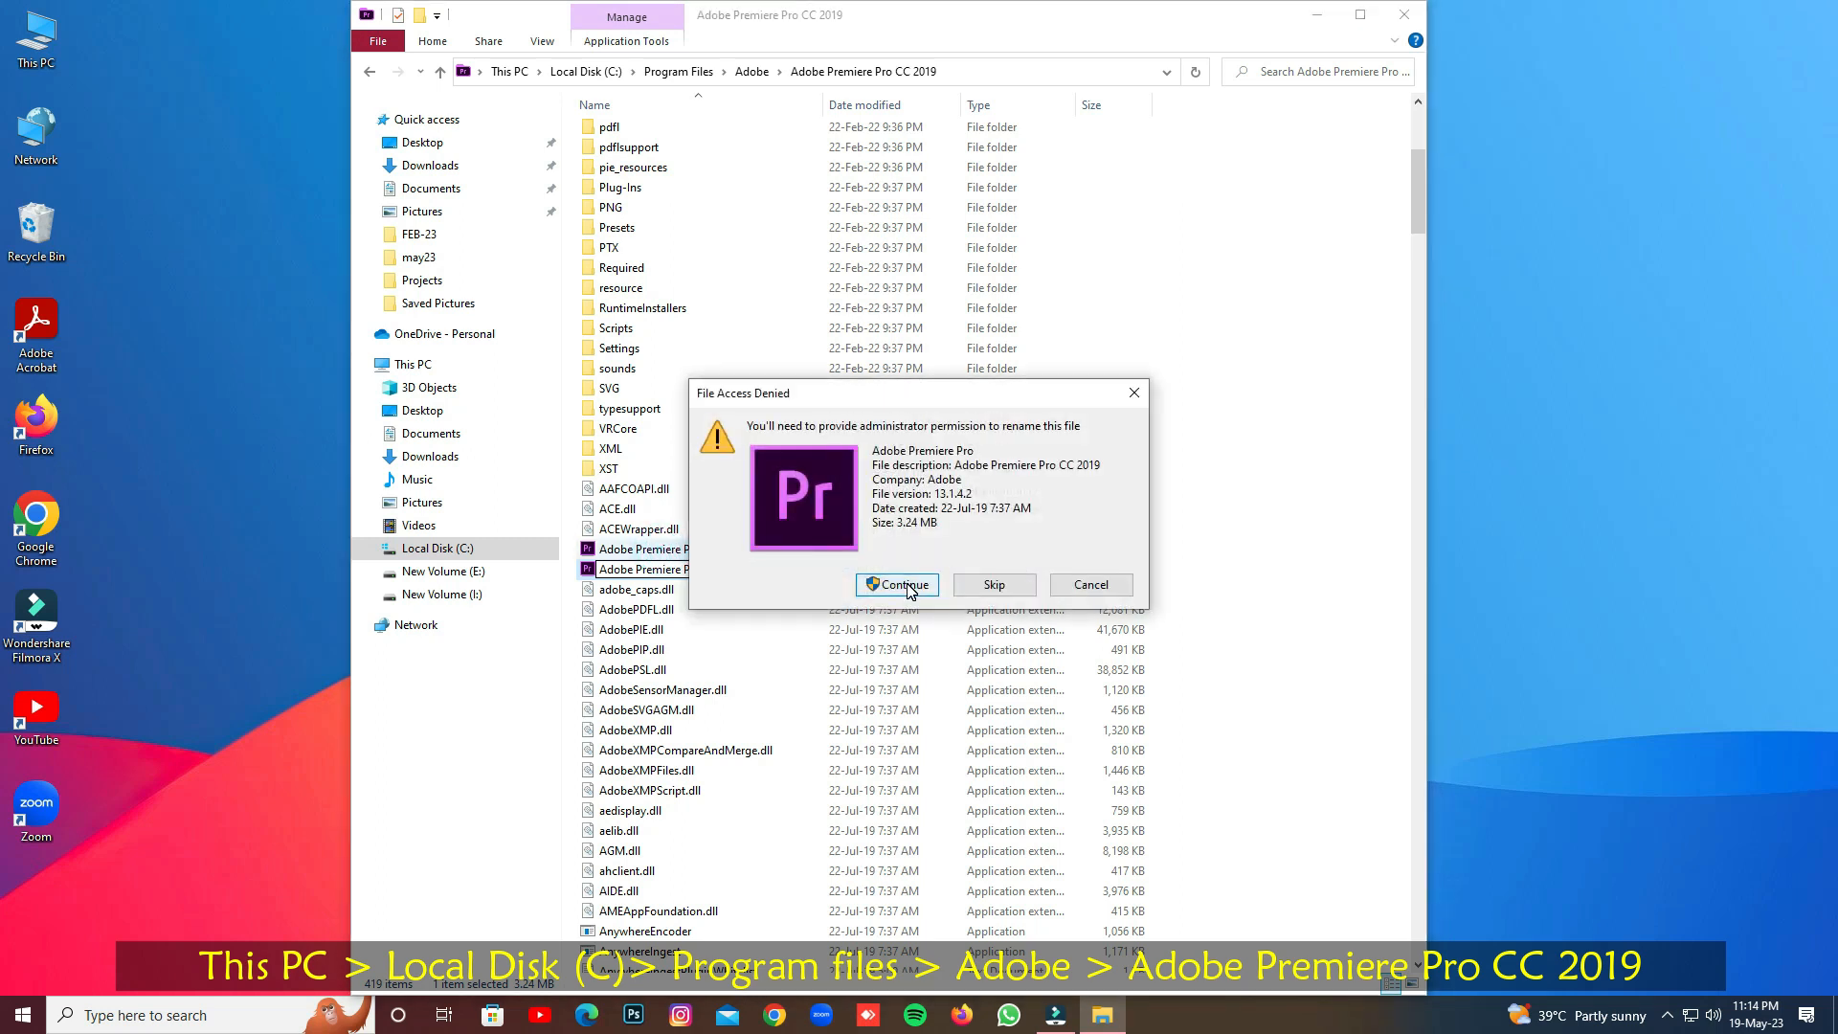
{"action": "left_click", "coordinate": [904, 584]}
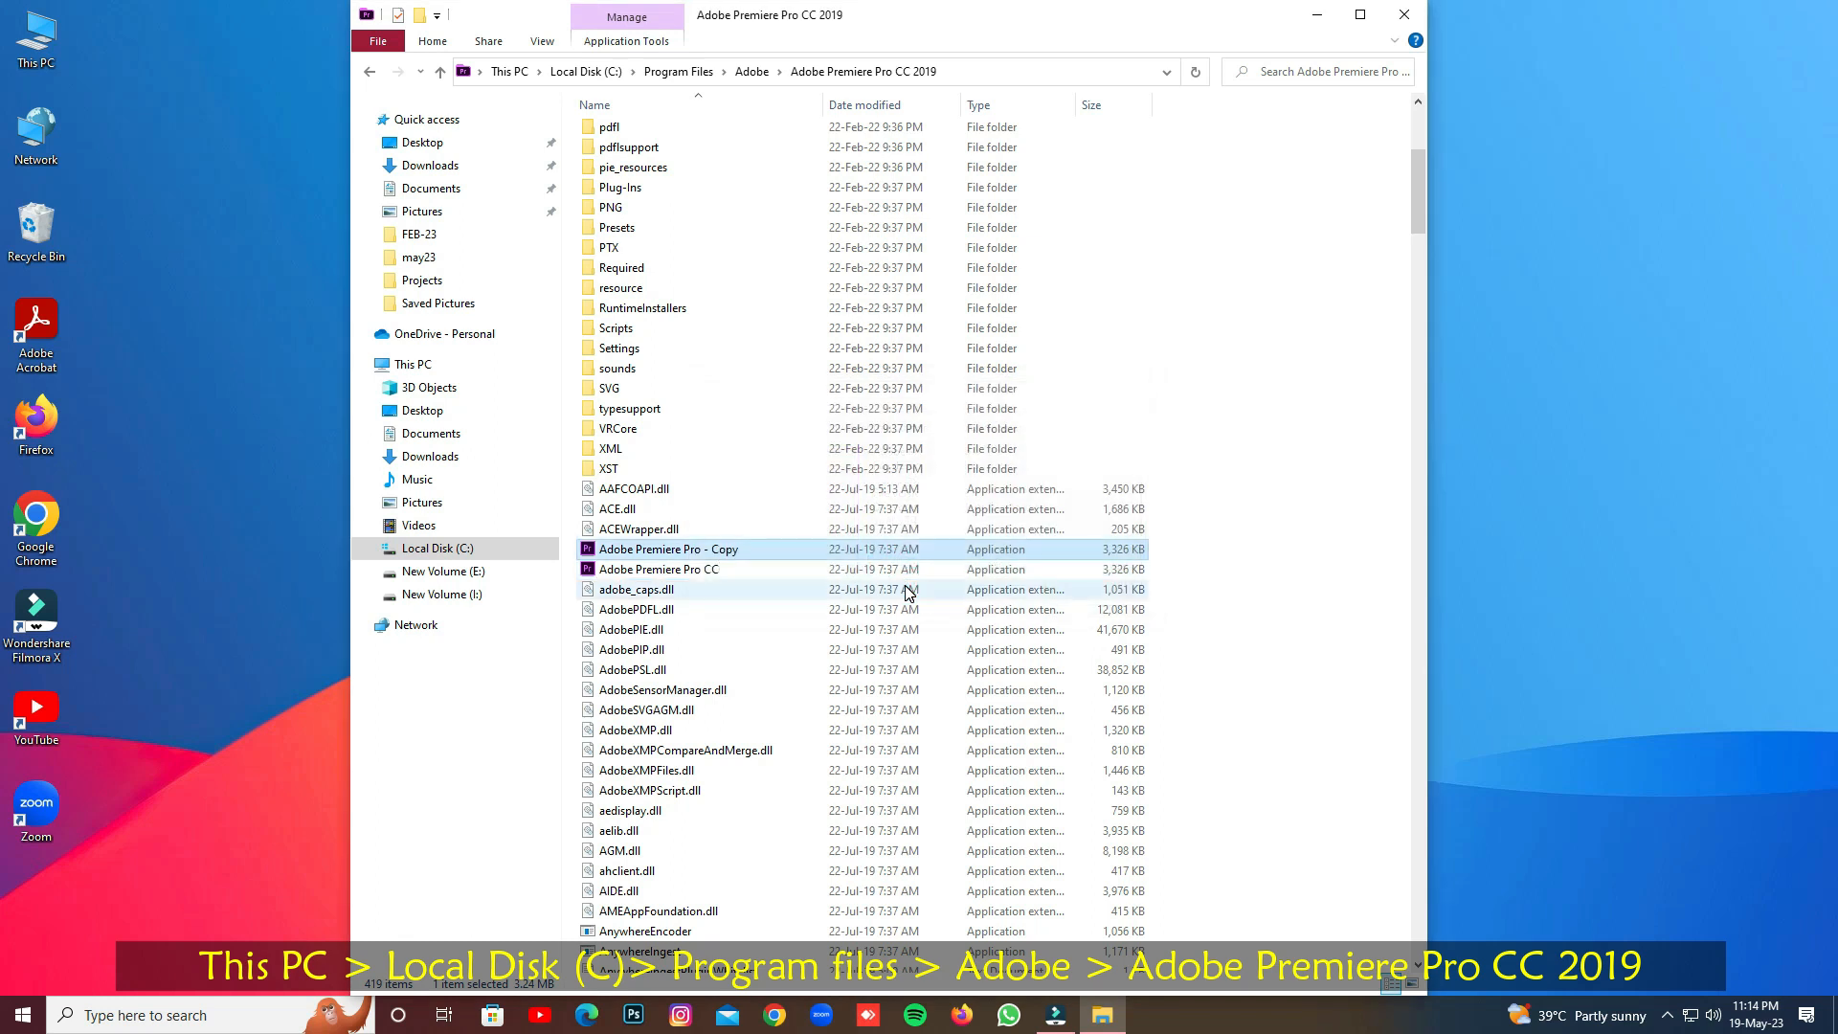
- Rename the Adobe Premiere Pro - Copy application file as Adobe Premiere Pro
{"action": "left_click", "coordinate": [1384, 589]}
{"action": "left_click", "coordinate": [645, 550]}
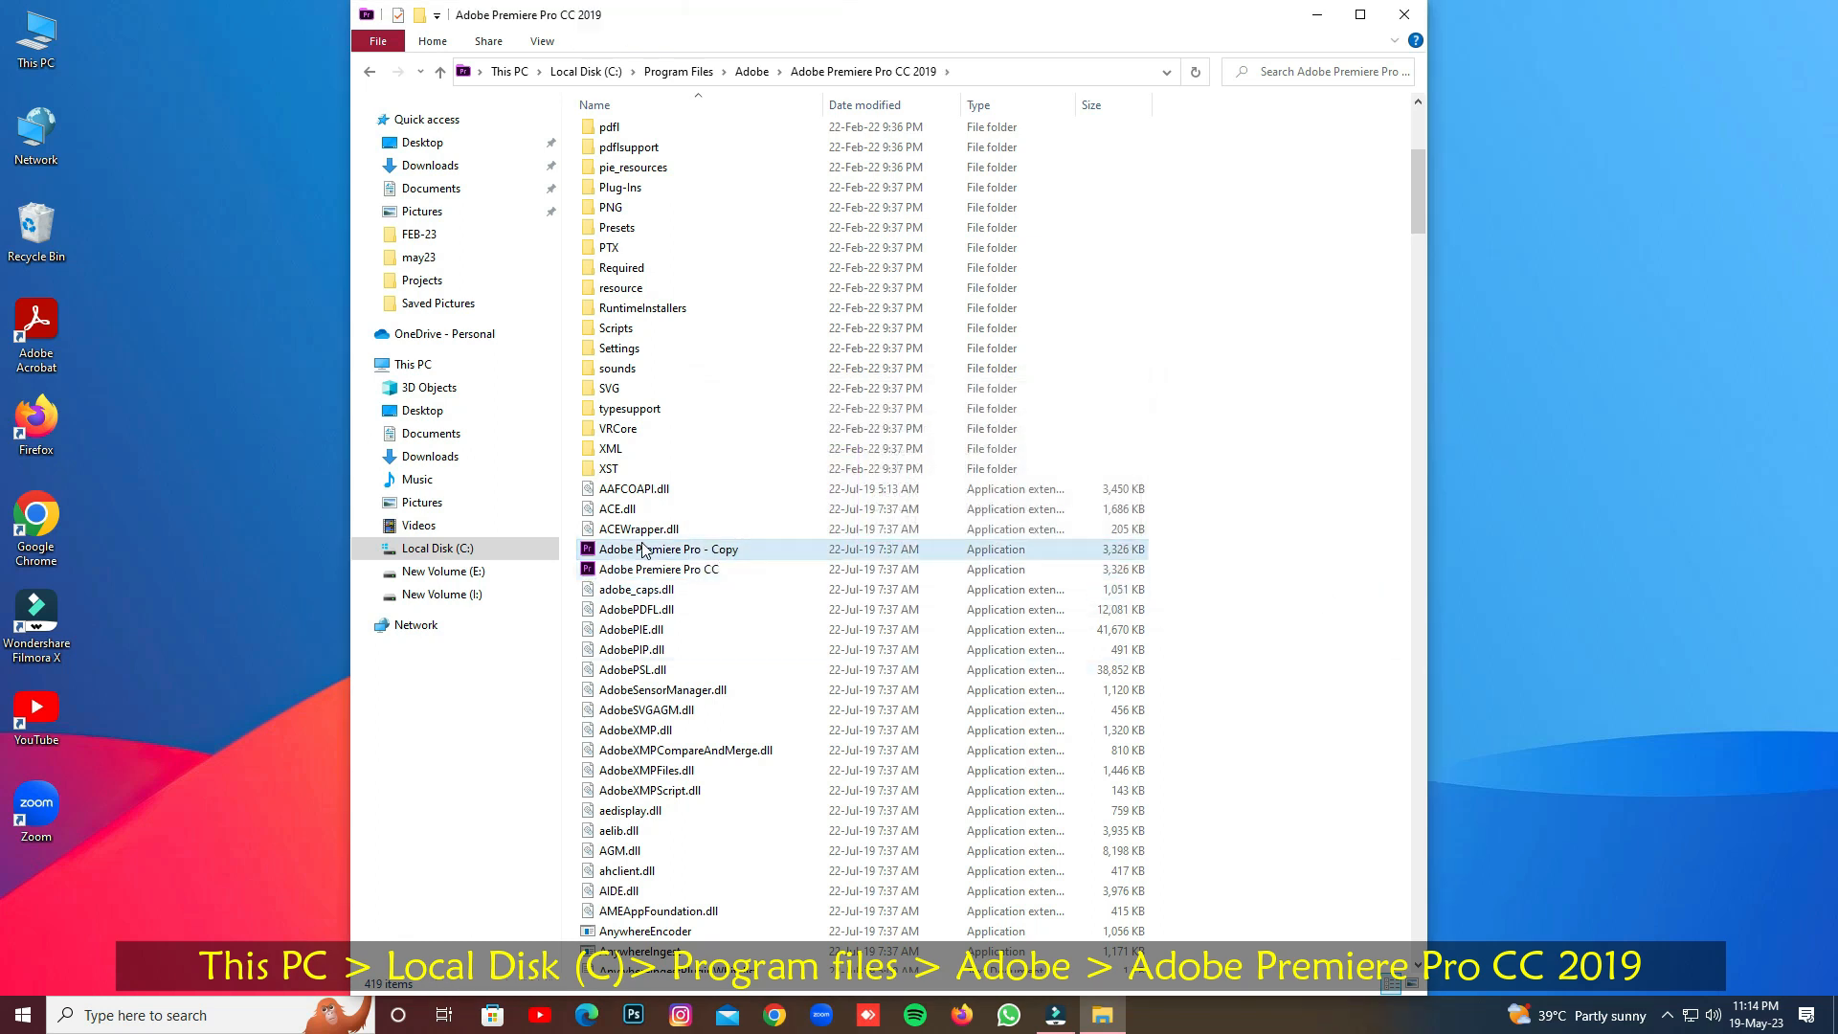
{"action": "double_click", "coordinate": [646, 550]}
{"action": "right_click", "coordinate": [646, 551]}
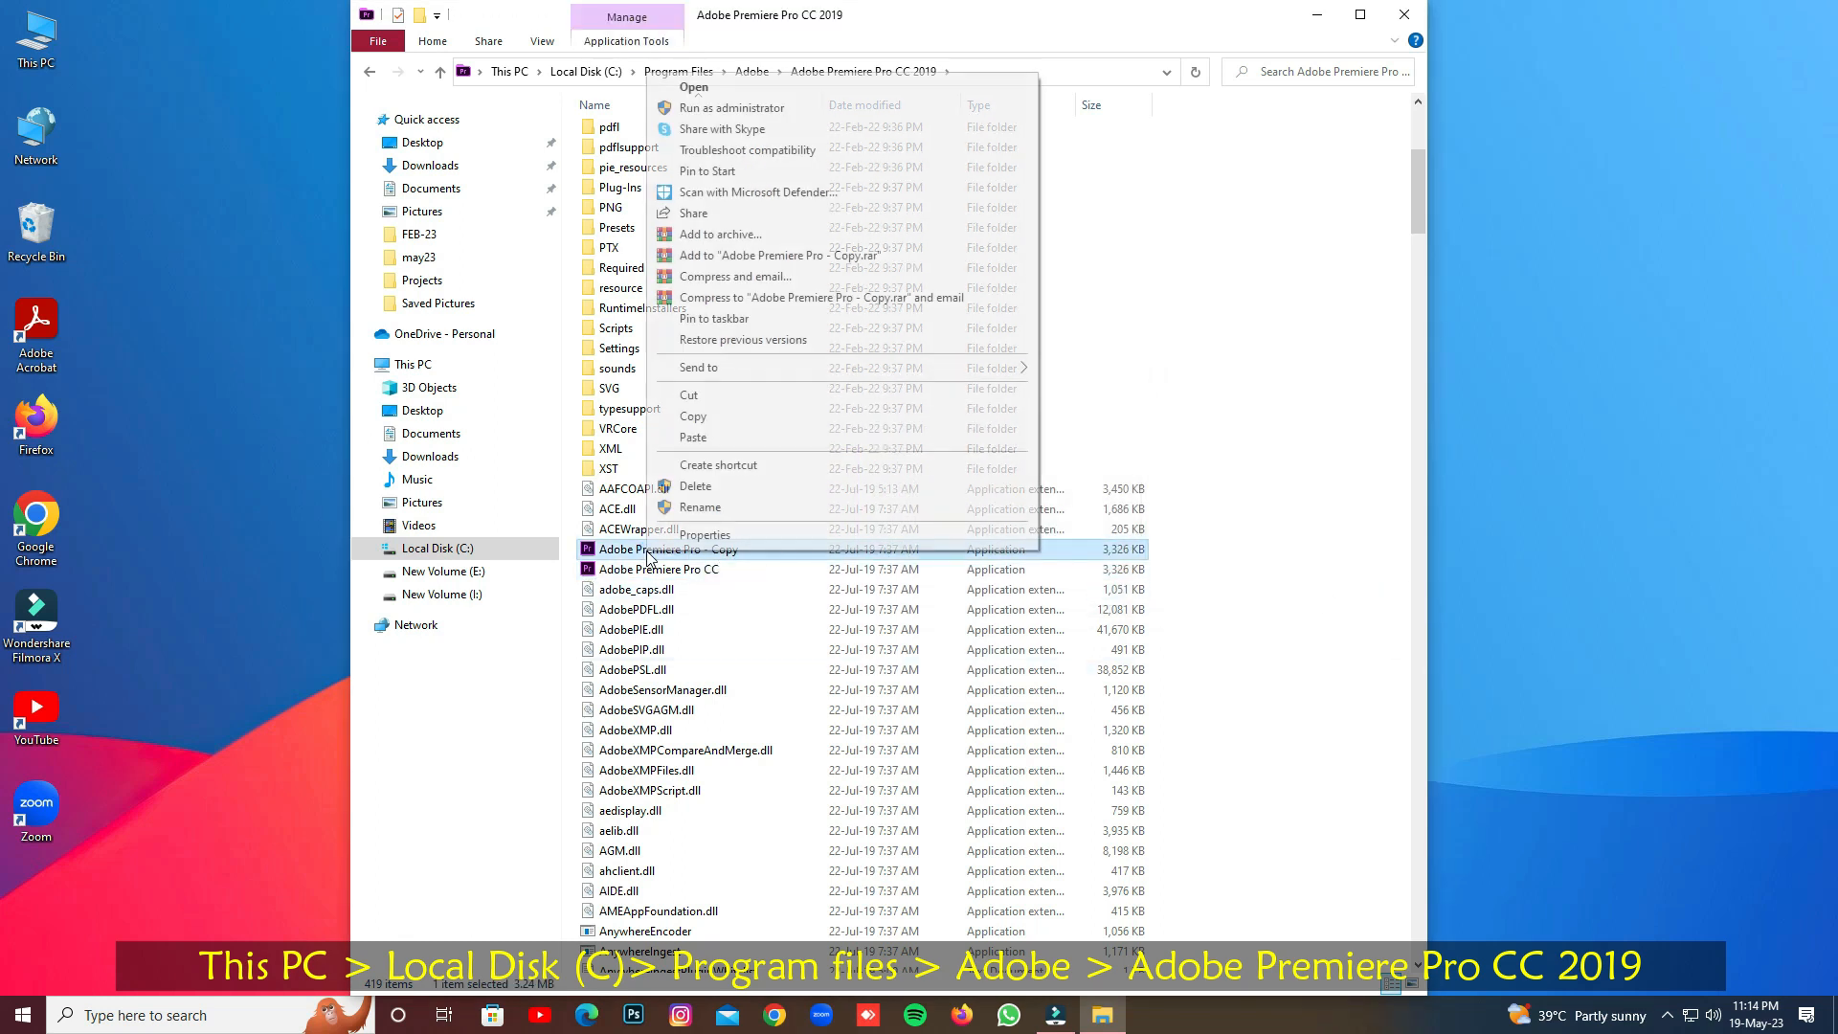
{"action": "left_click", "coordinate": [712, 509]}
{"action": "key", "text": "BackSpace"}
{"action": "key", "text": "BackSpace"}
{"action": "key", "text": "BackSpace"}
{"action": "key", "text": "BackSpace"}
{"action": "key", "text": "BackSpace"}
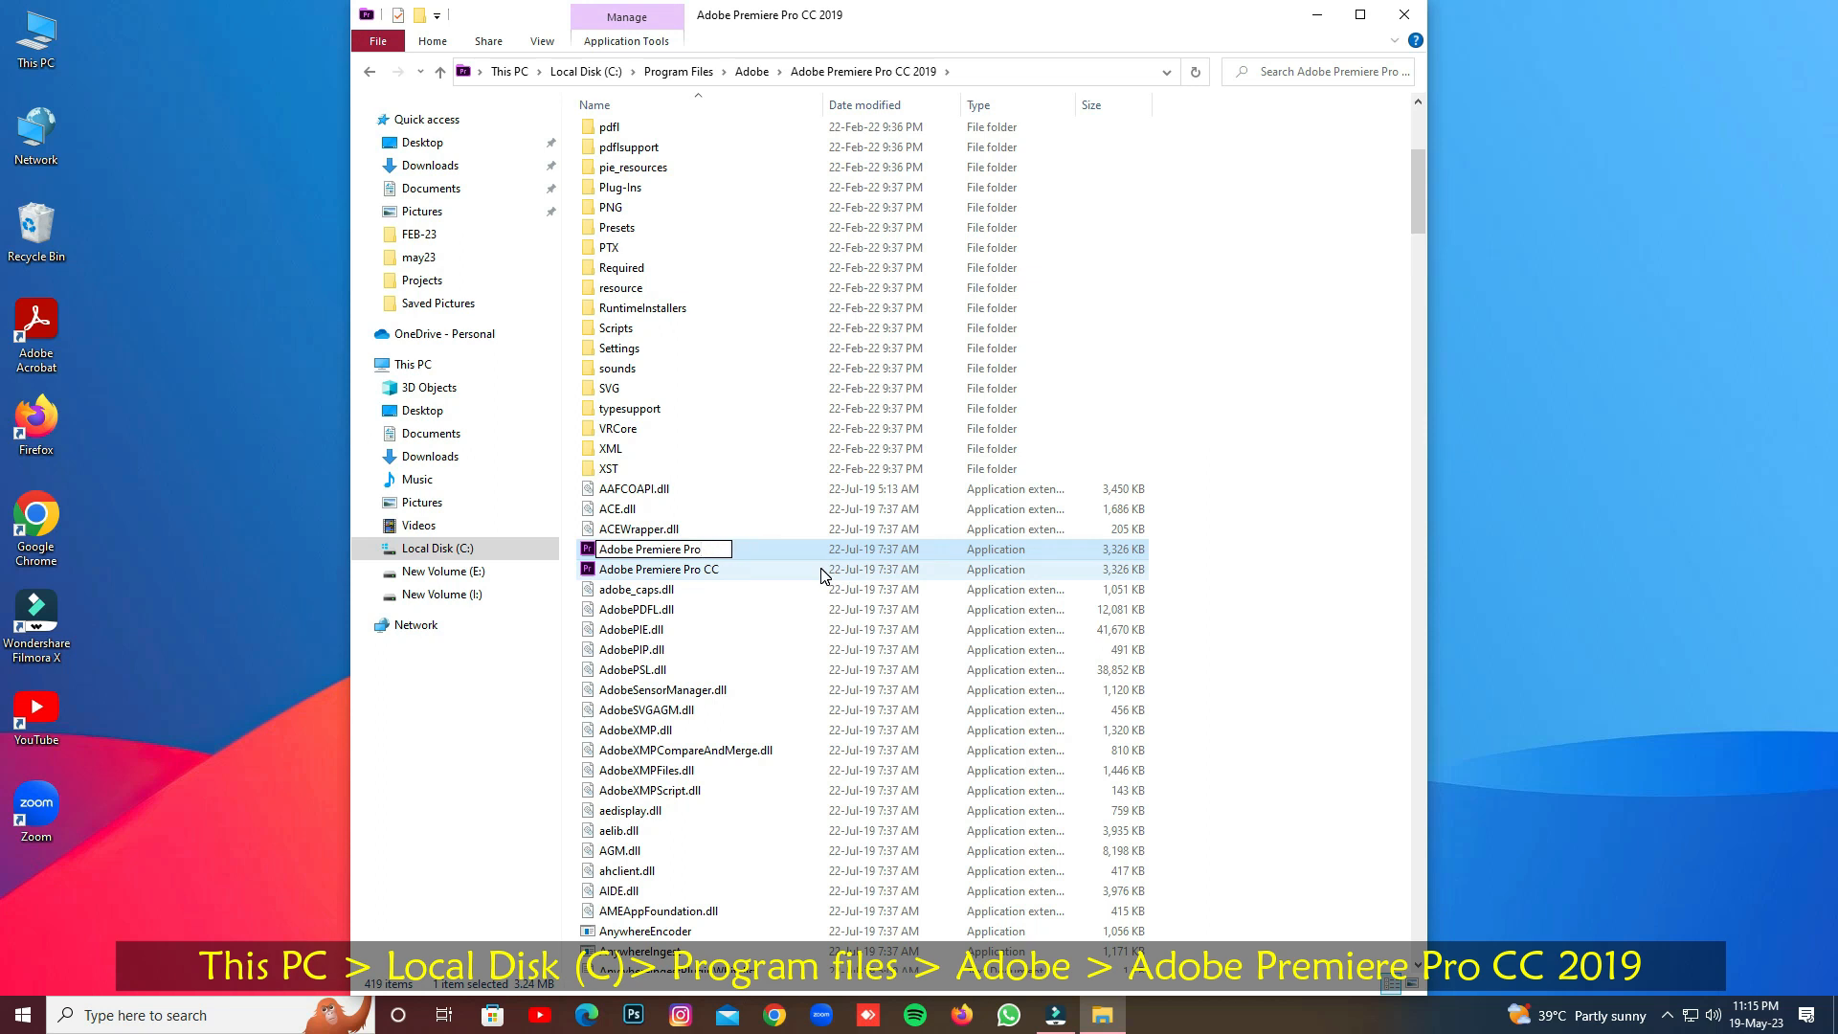
{"action": "key", "text": "Return"}
- Delete the renamed Adobe Premiere Pro application file and refresh the installation folder
{"action": "left_click", "coordinate": [689, 550]}
{"action": "left_click", "coordinate": [685, 572]}
{"action": "right_click", "coordinate": [681, 575]}
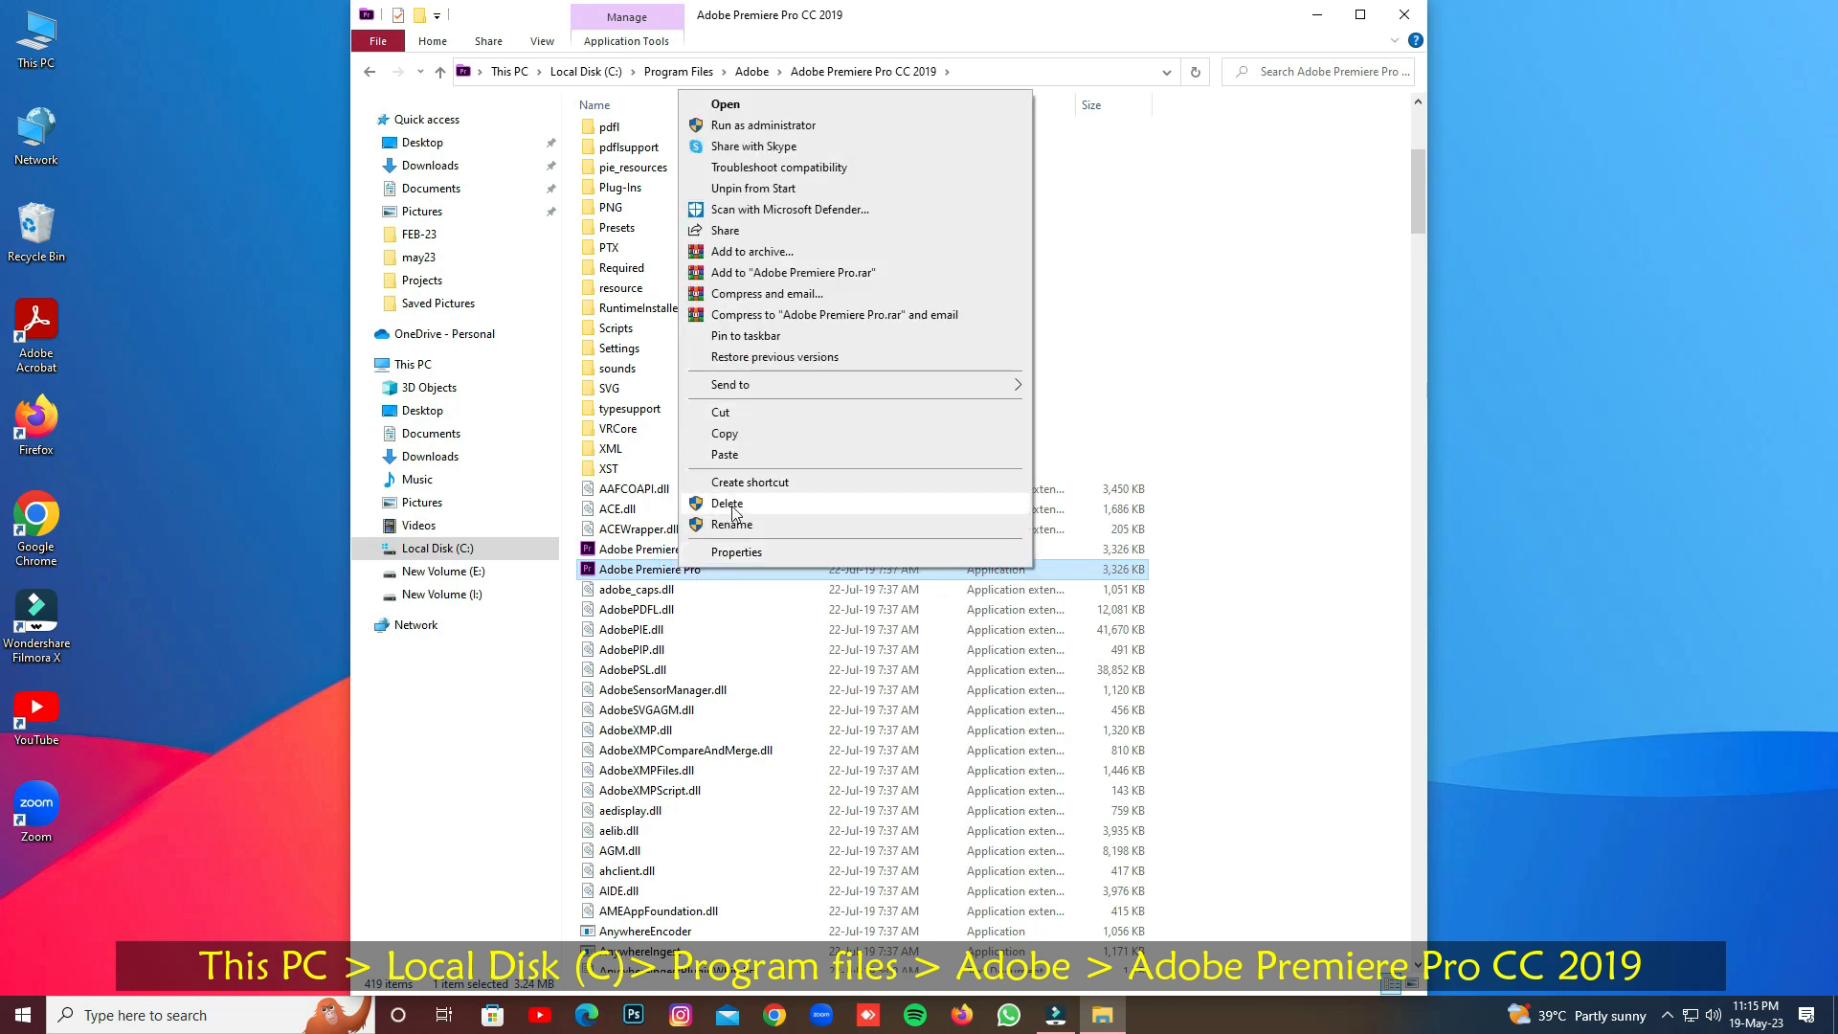
{"action": "left_click", "coordinate": [729, 504]}
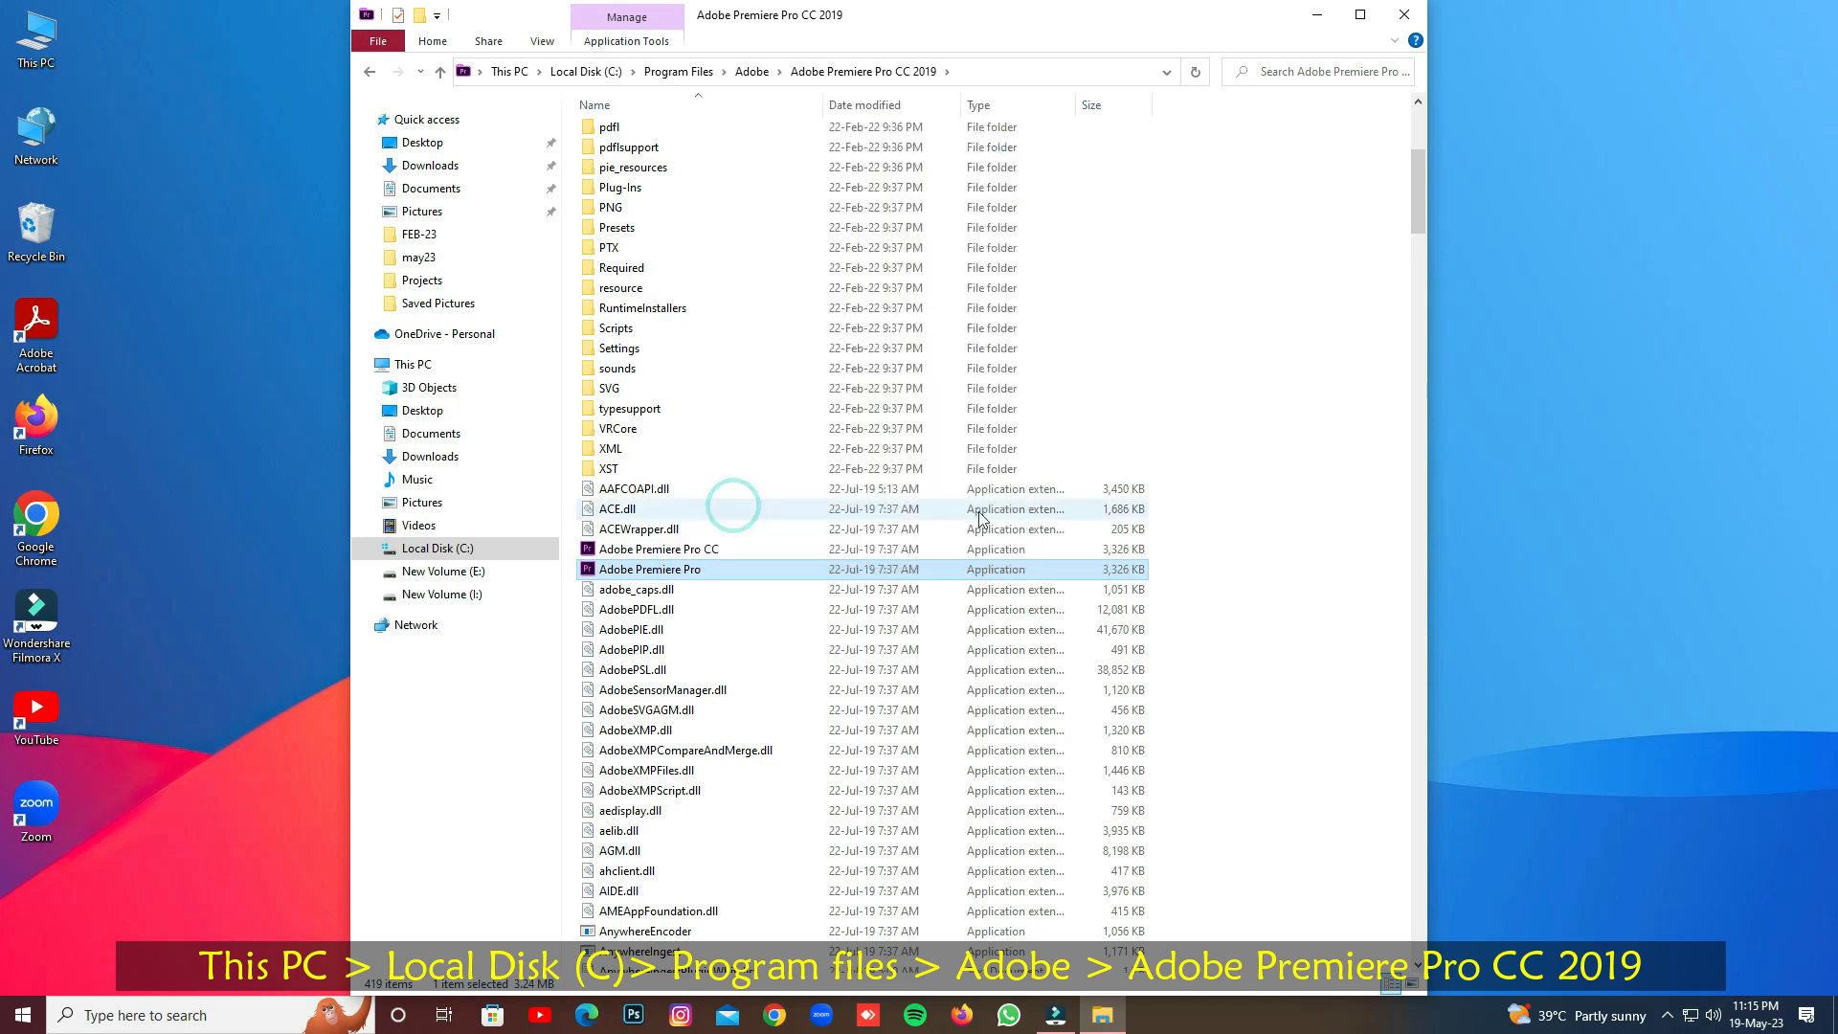
{"action": "right_click", "coordinate": [1221, 403]}
{"action": "left_click", "coordinate": [1253, 479]}
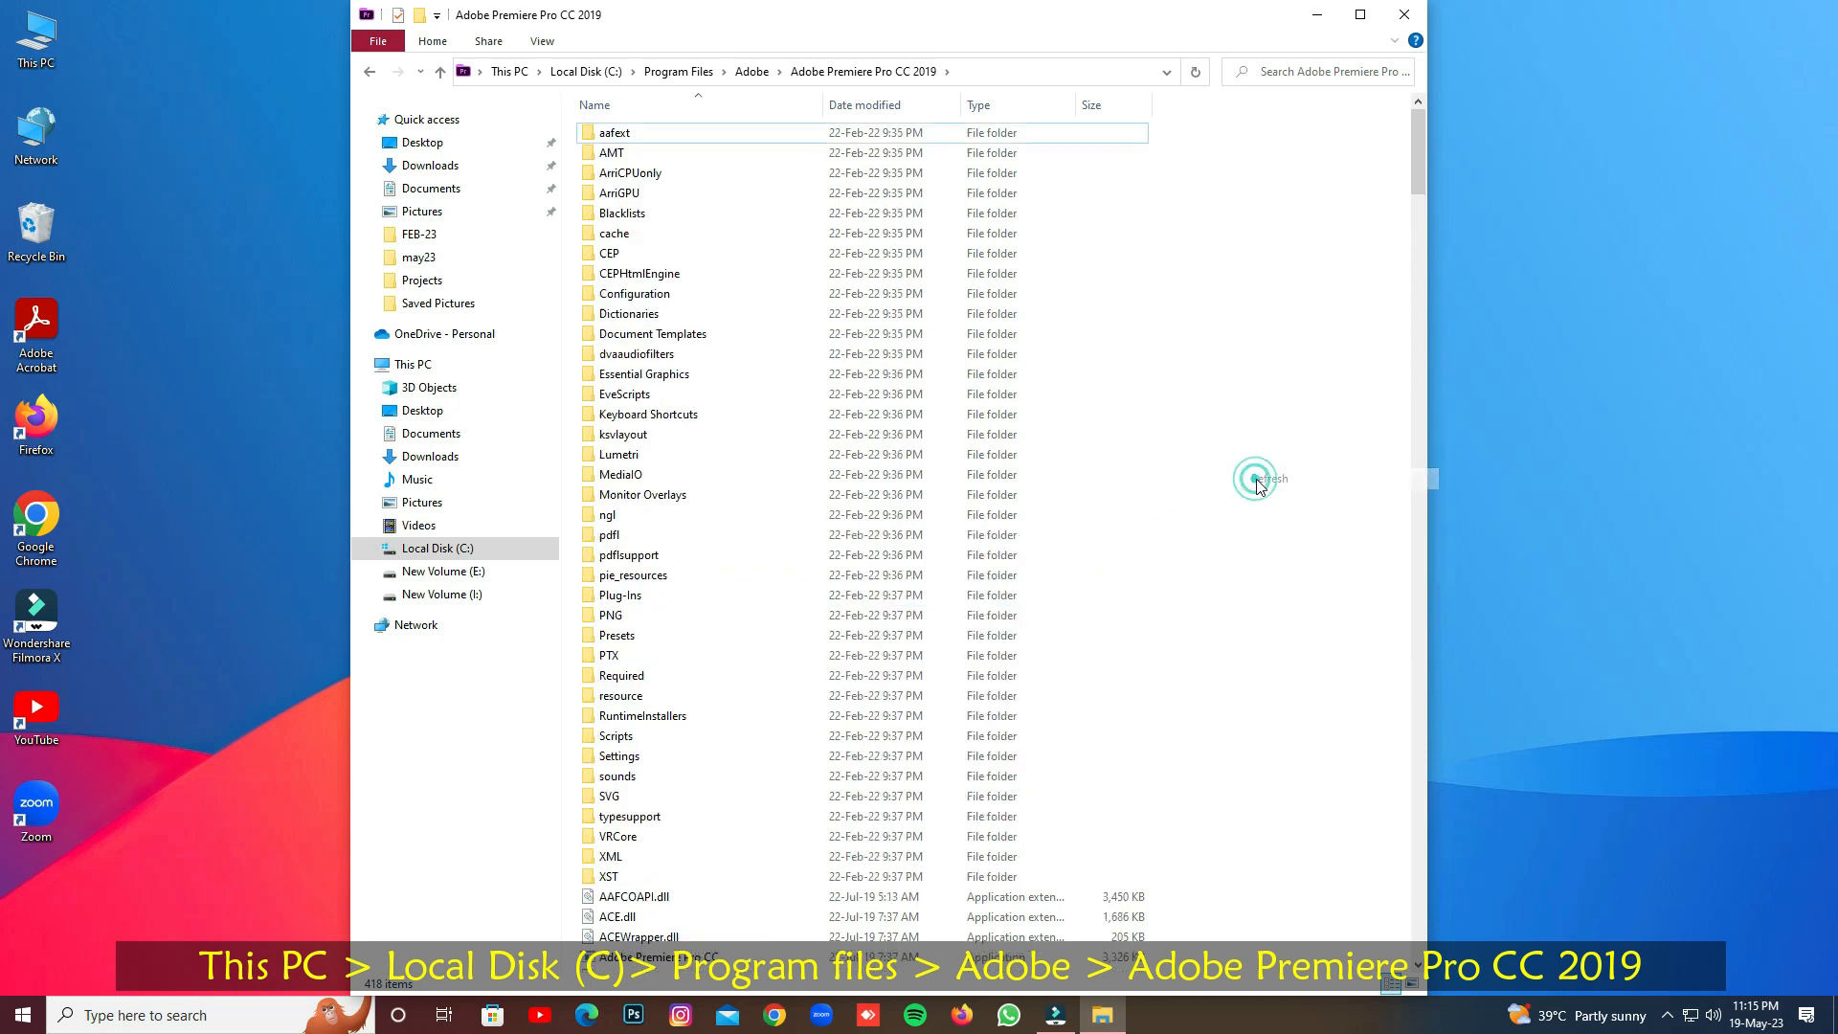
- Cut the Adobe Premiere Pro CC application file to the clipboard and refresh the folder listing
{"action": "scroll", "coordinate": [696, 494], "scroll_direction": "down", "scroll_amount": 6}
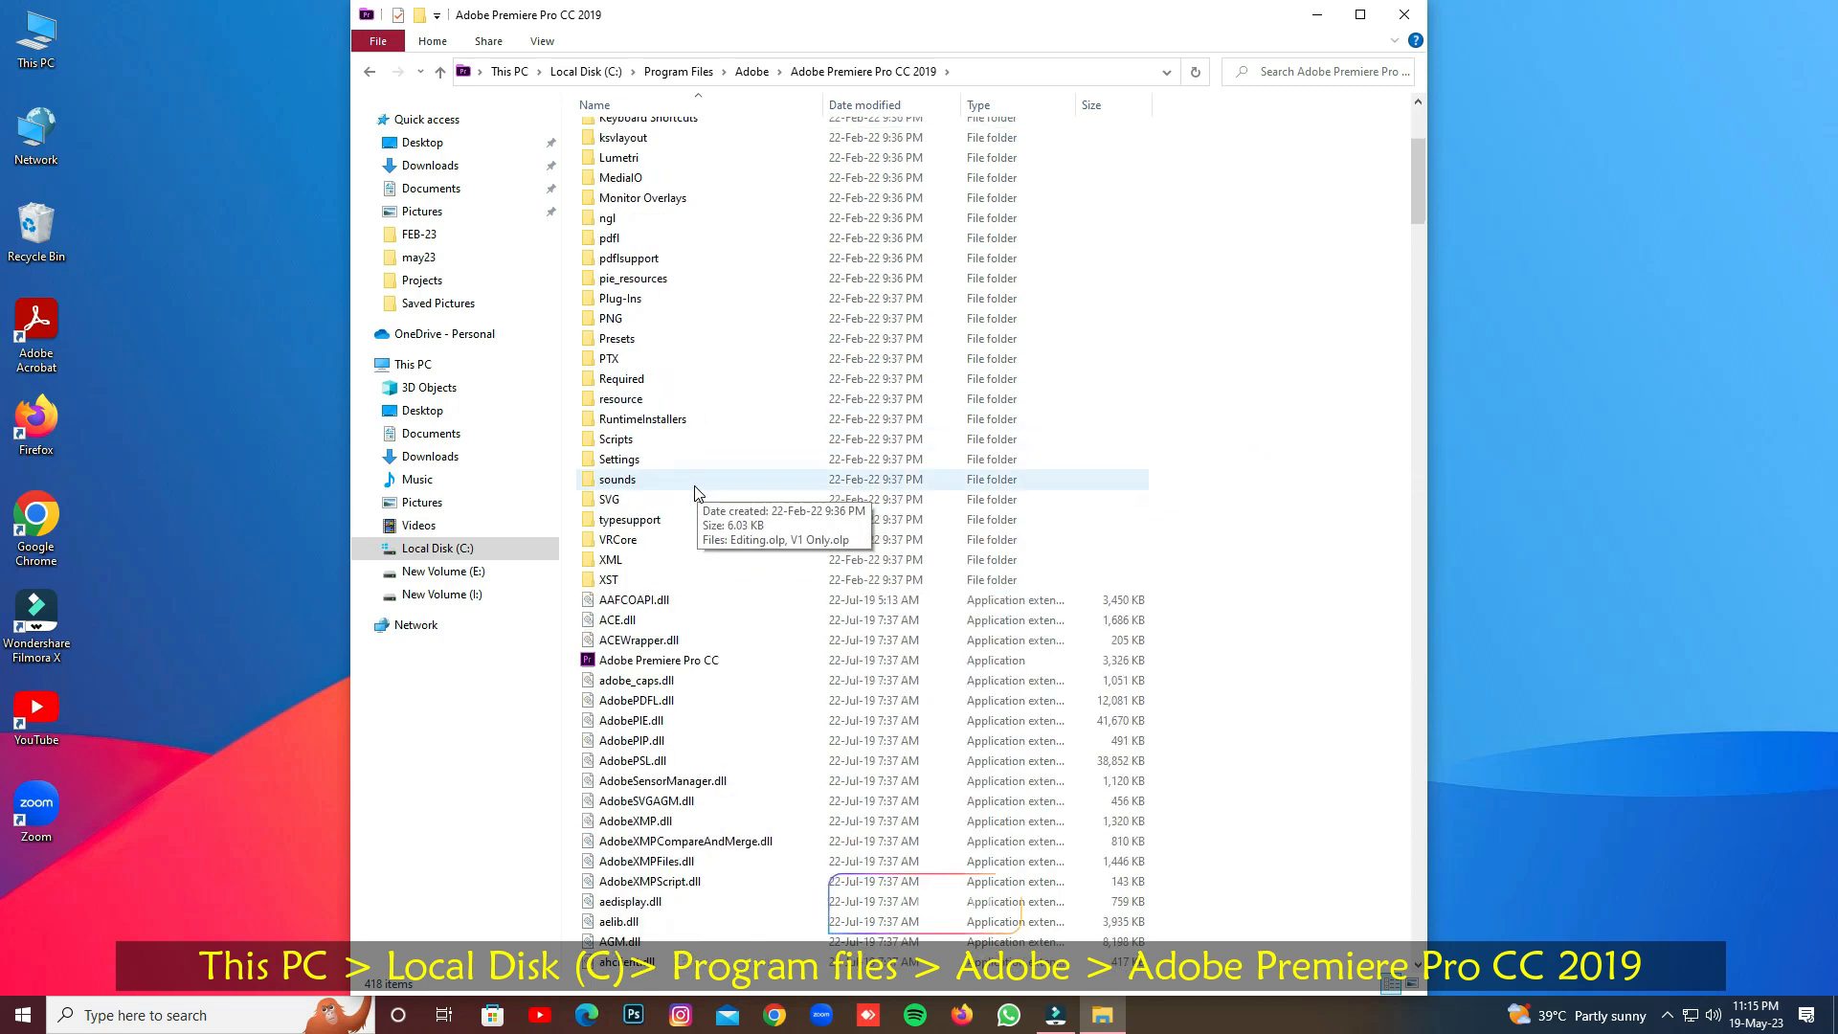
{"action": "left_click", "coordinate": [685, 600]}
{"action": "right_click", "coordinate": [660, 601]}
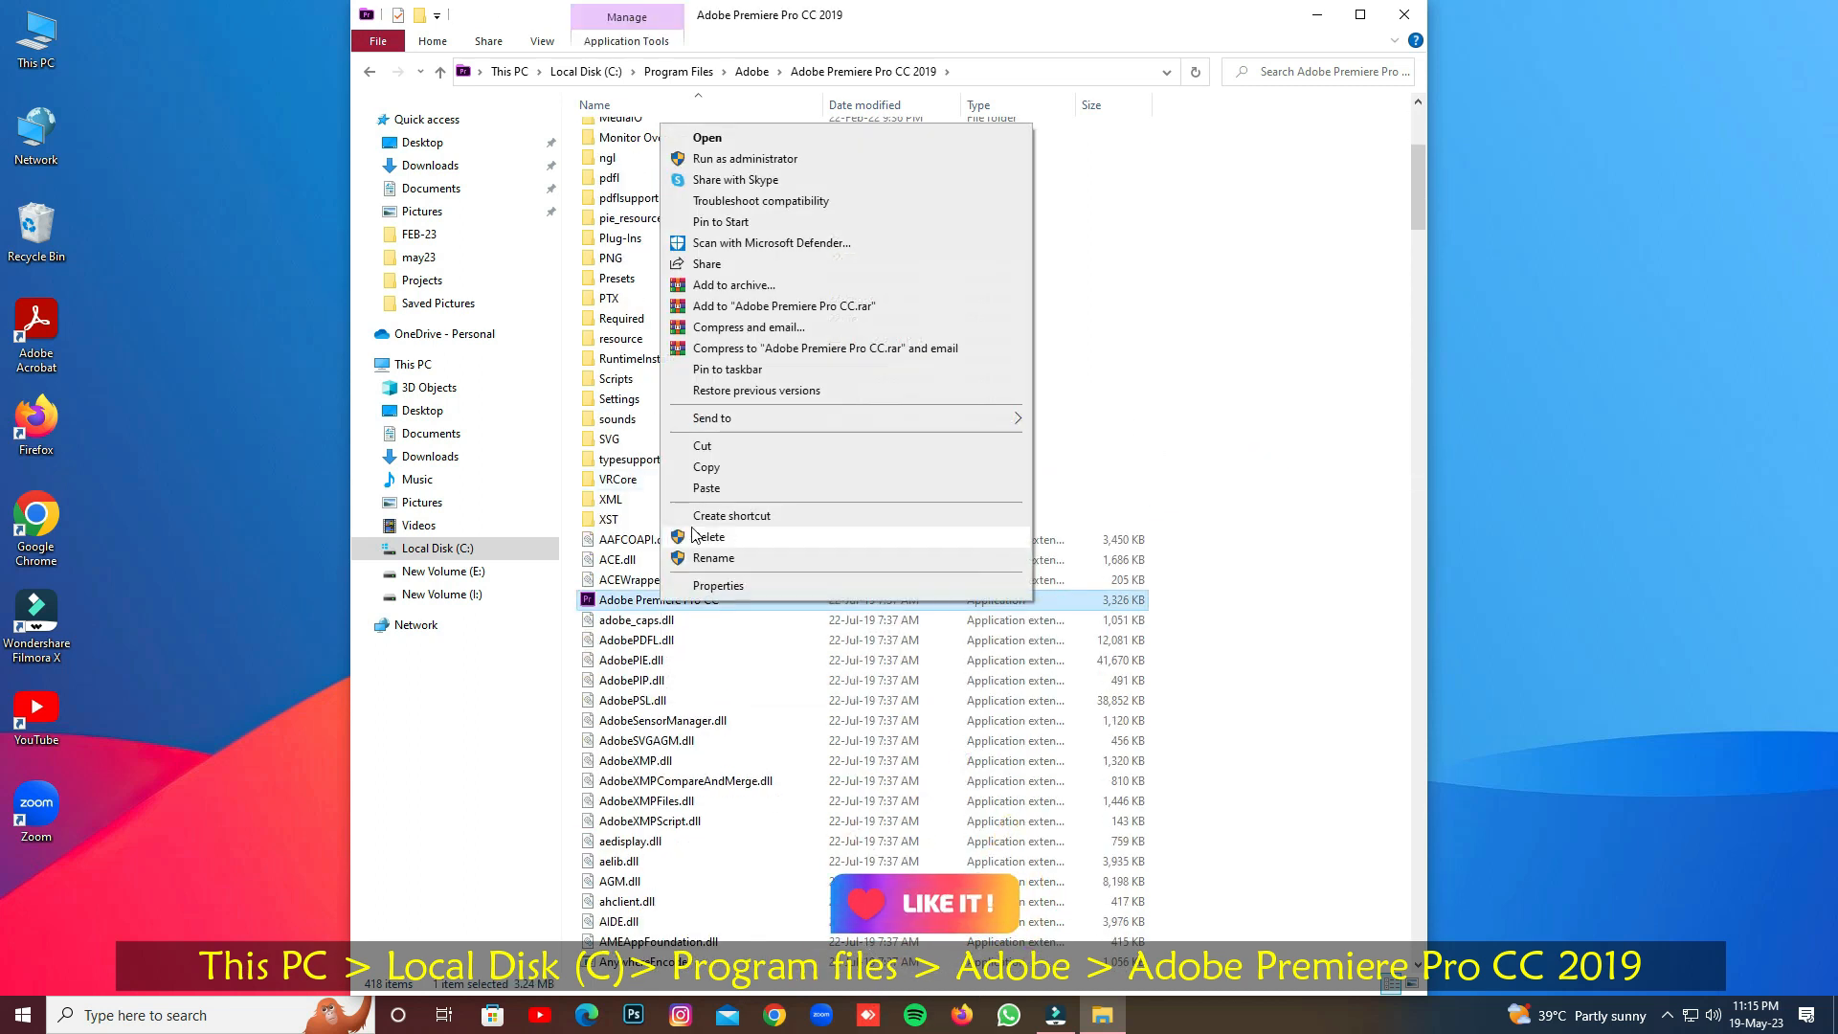
{"action": "left_click", "coordinate": [701, 447]}
{"action": "right_click", "coordinate": [1151, 447]}
{"action": "left_click", "coordinate": [1186, 375]}
{"action": "right_click", "coordinate": [1185, 371]}
{"action": "left_click", "coordinate": [1228, 448]}
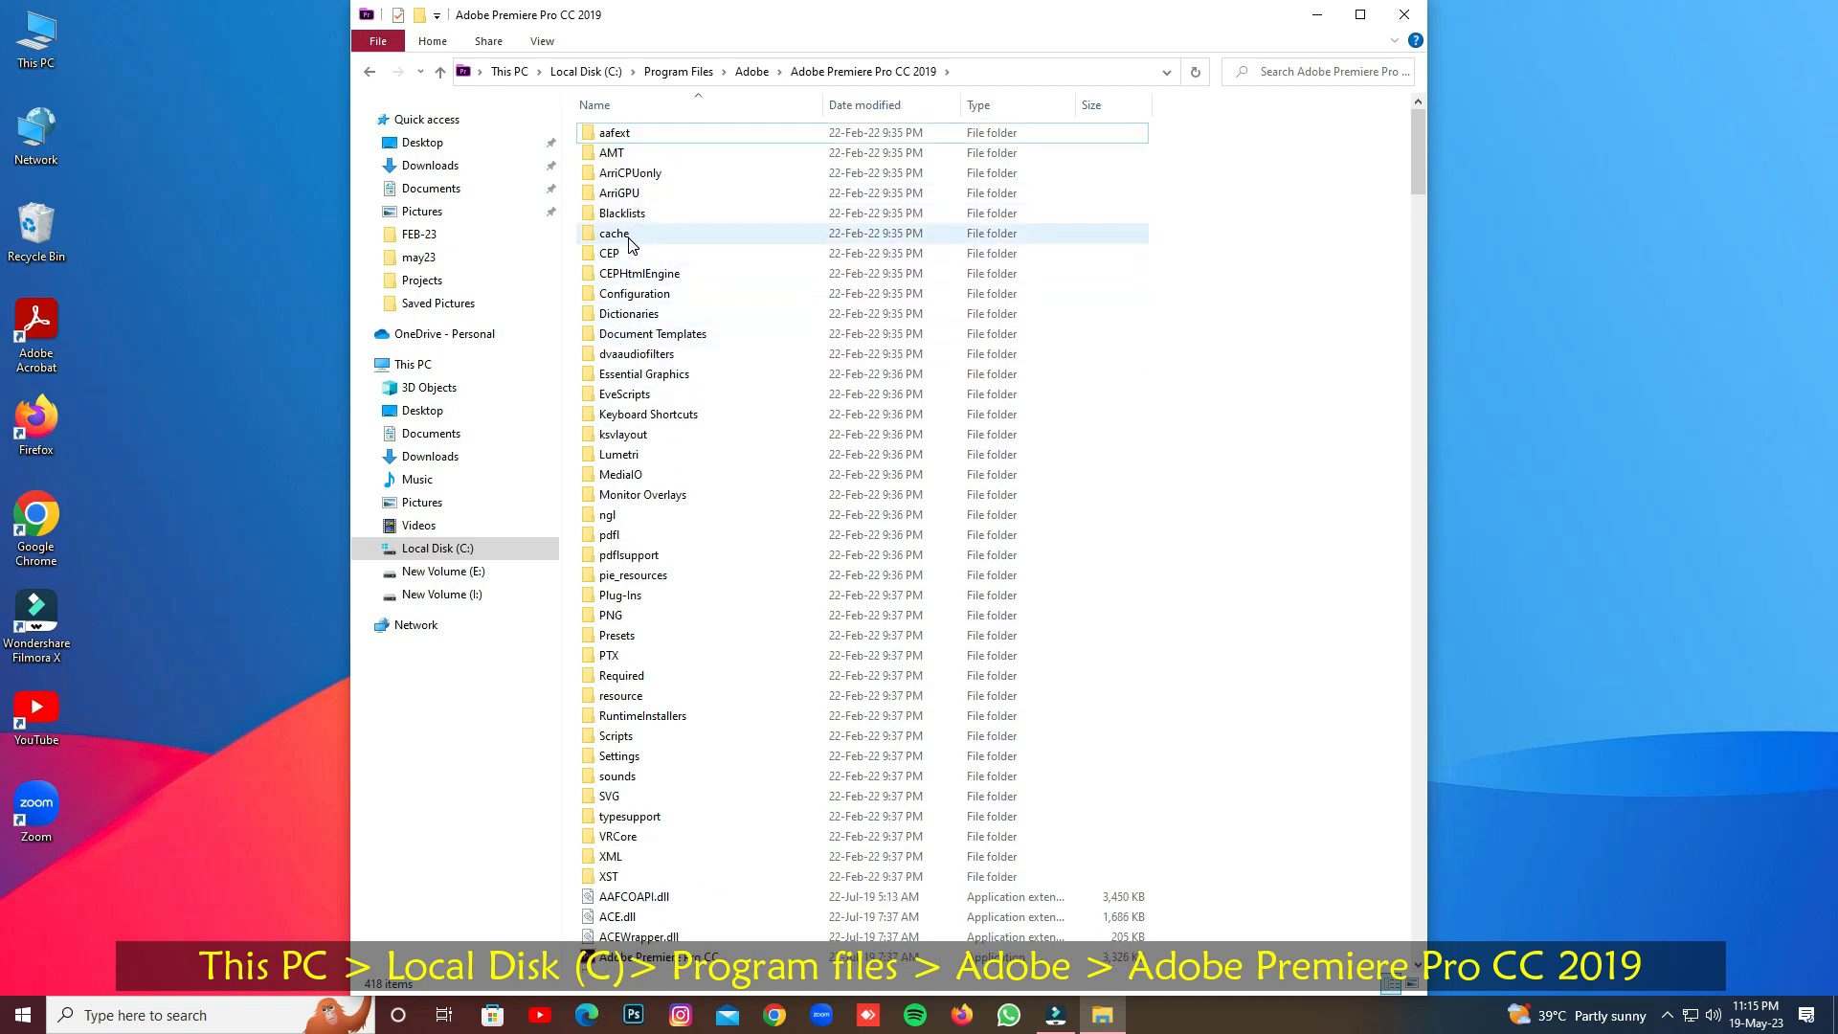
- Check the empty text document in the cache folder and delete it, granting administrator permission
{"action": "double_click", "coordinate": [632, 235]}
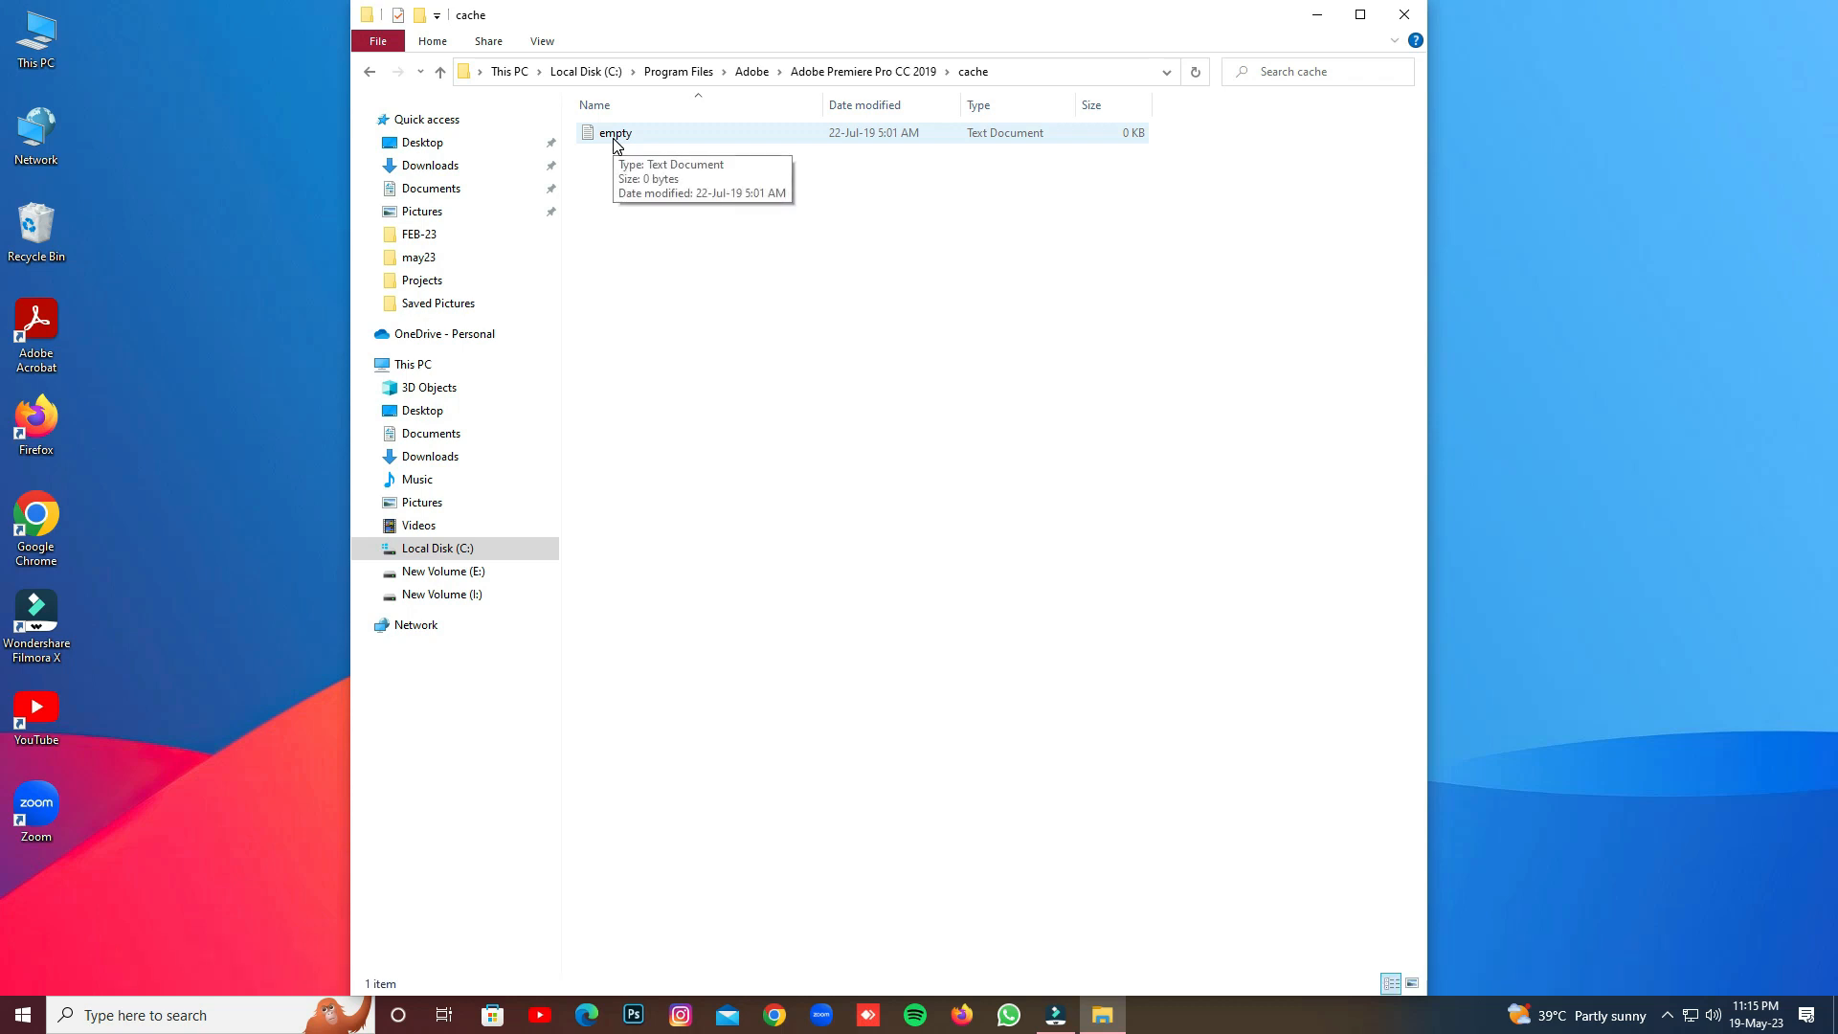
{"action": "double_click", "coordinate": [616, 145]}
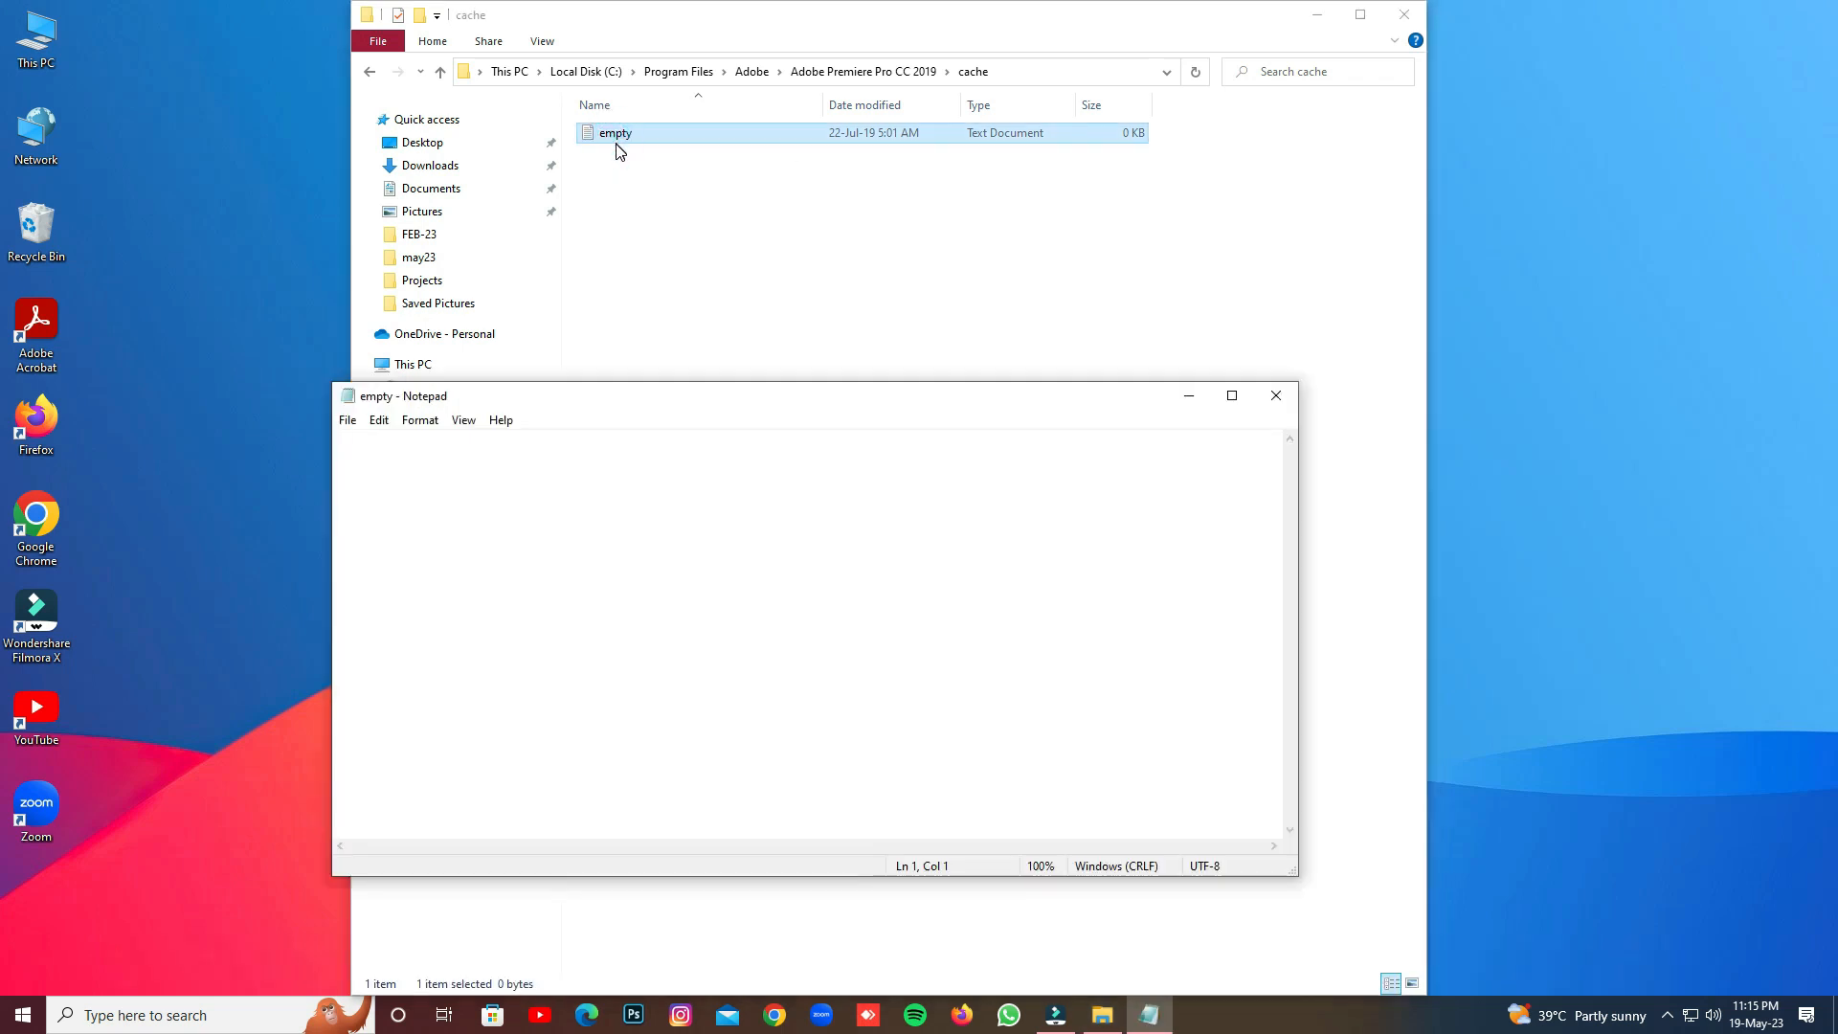
{"action": "left_click", "coordinate": [1275, 395]}
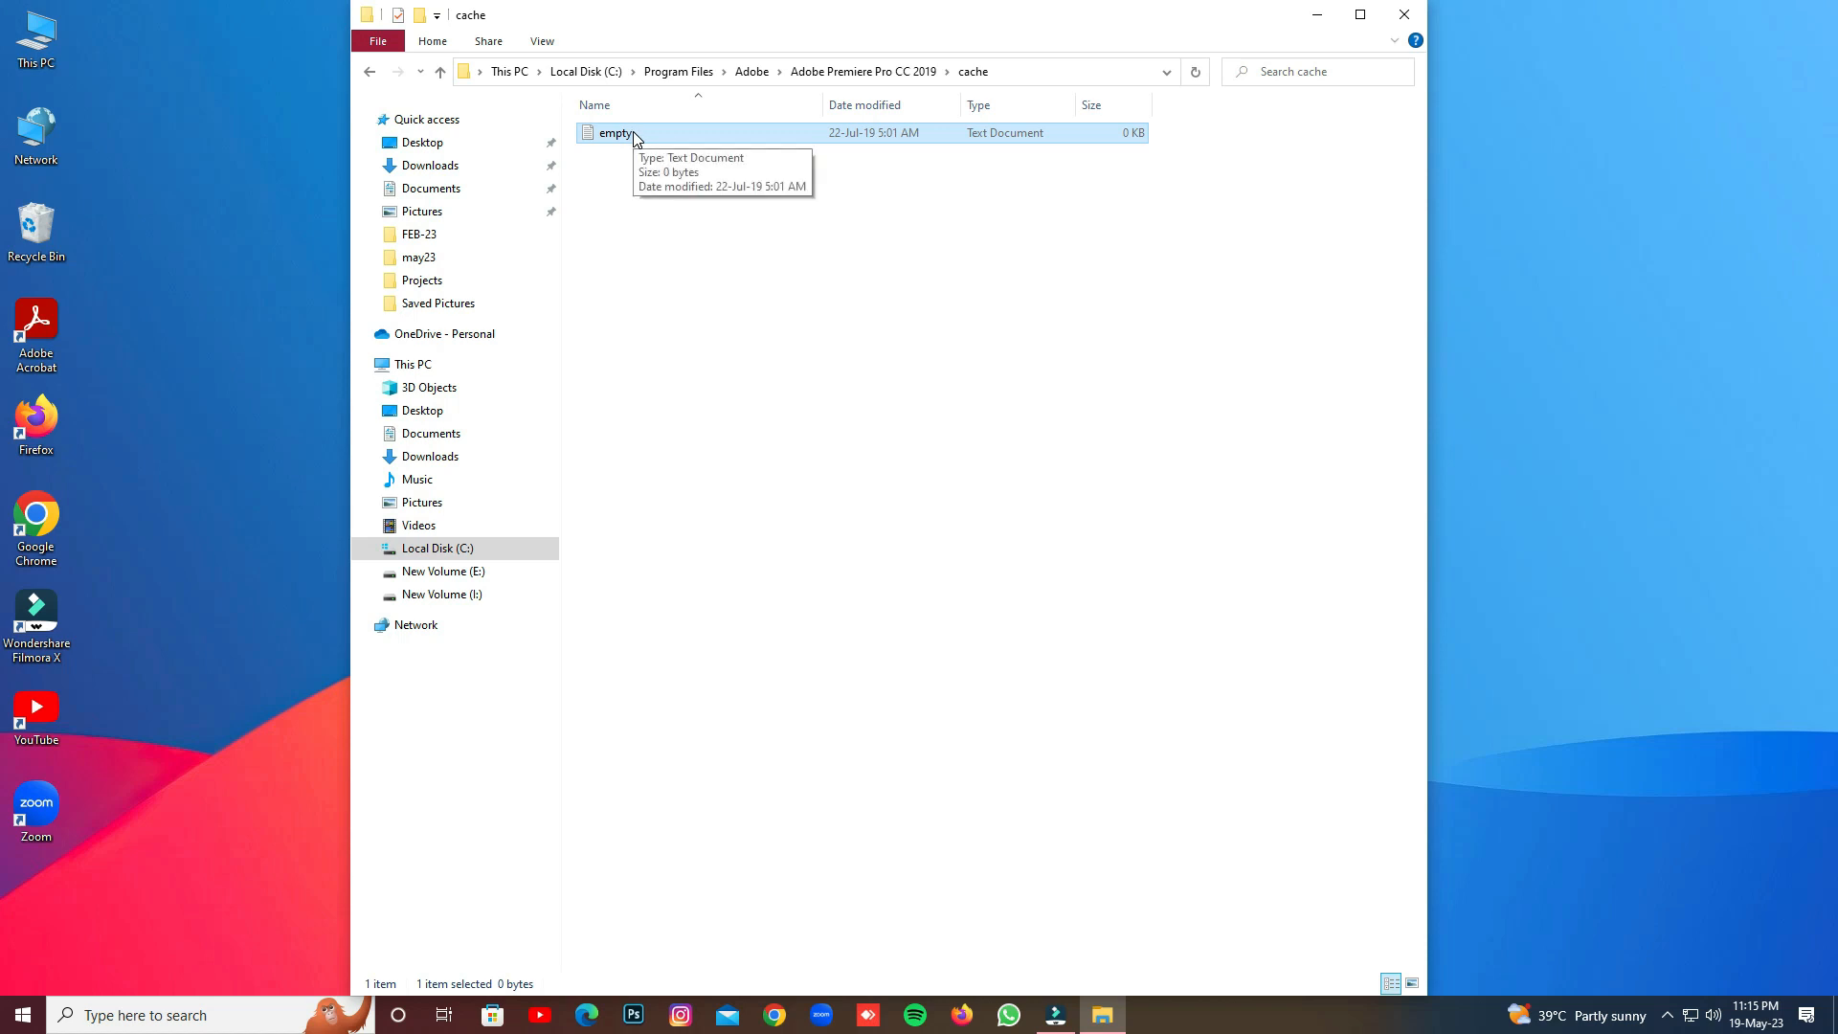
{"action": "key", "text": "Delete"}
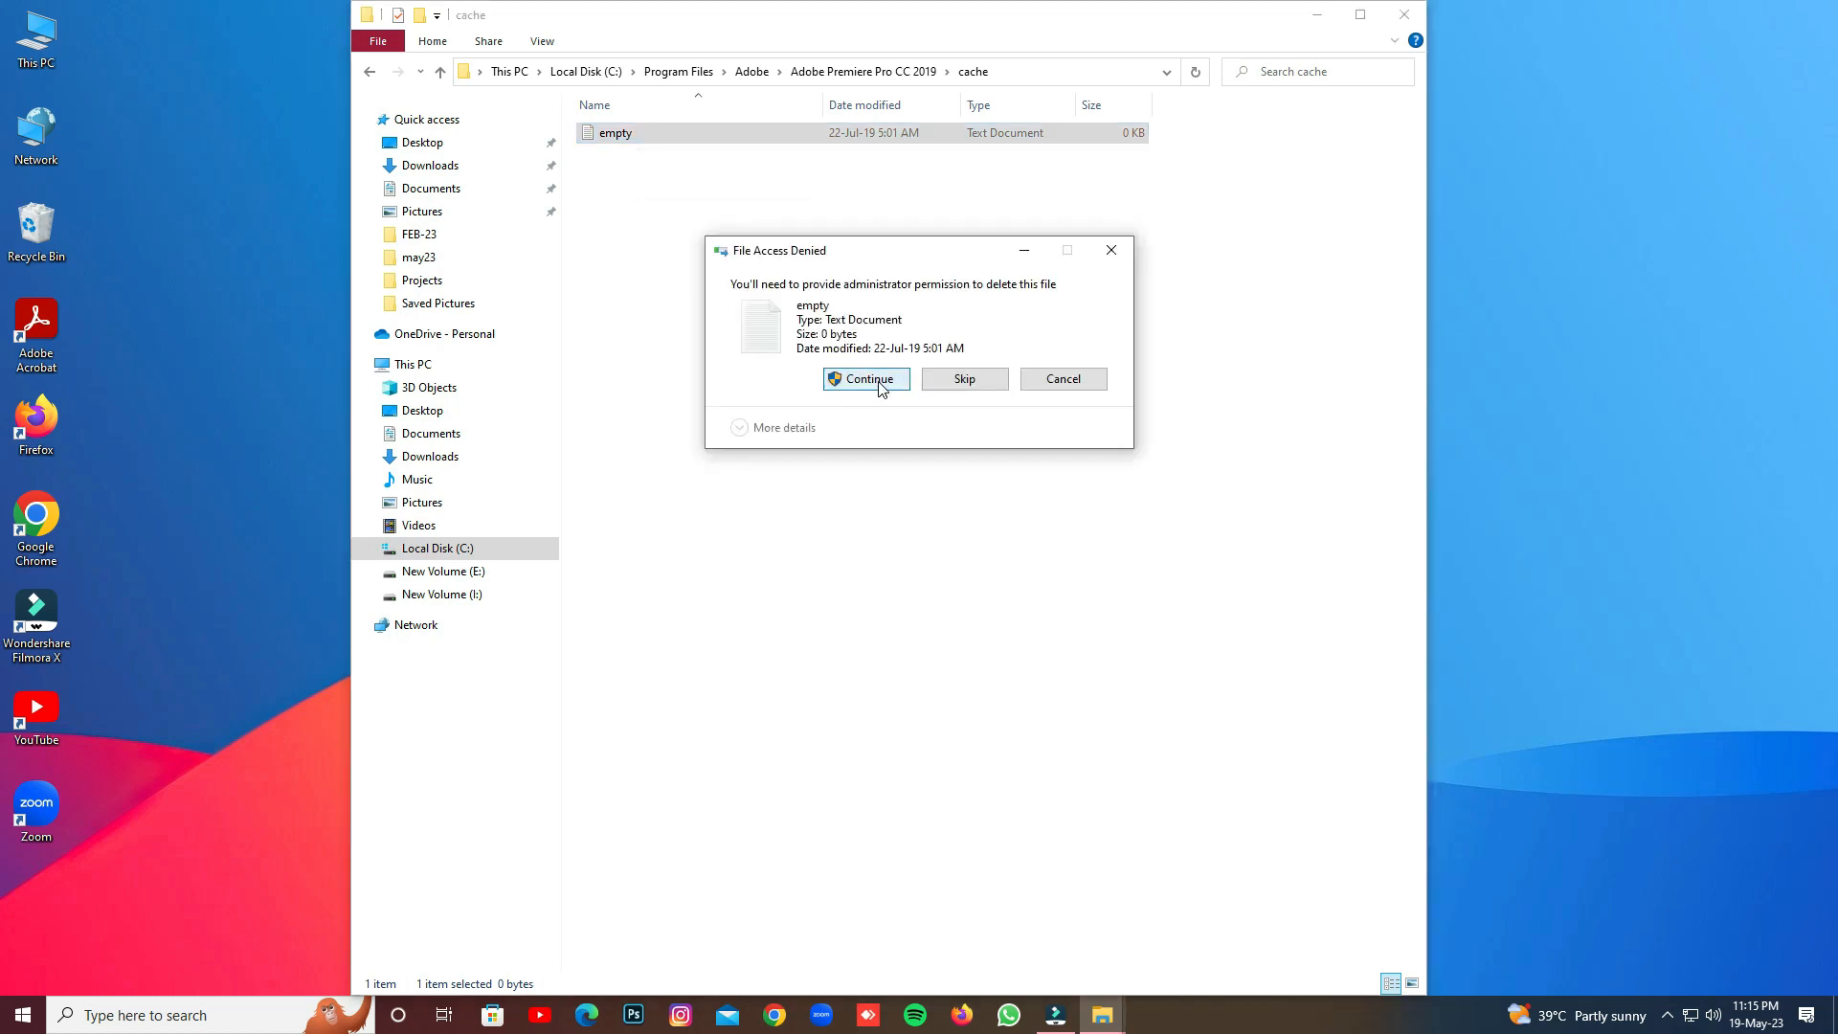
{"action": "left_click", "coordinate": [869, 379]}
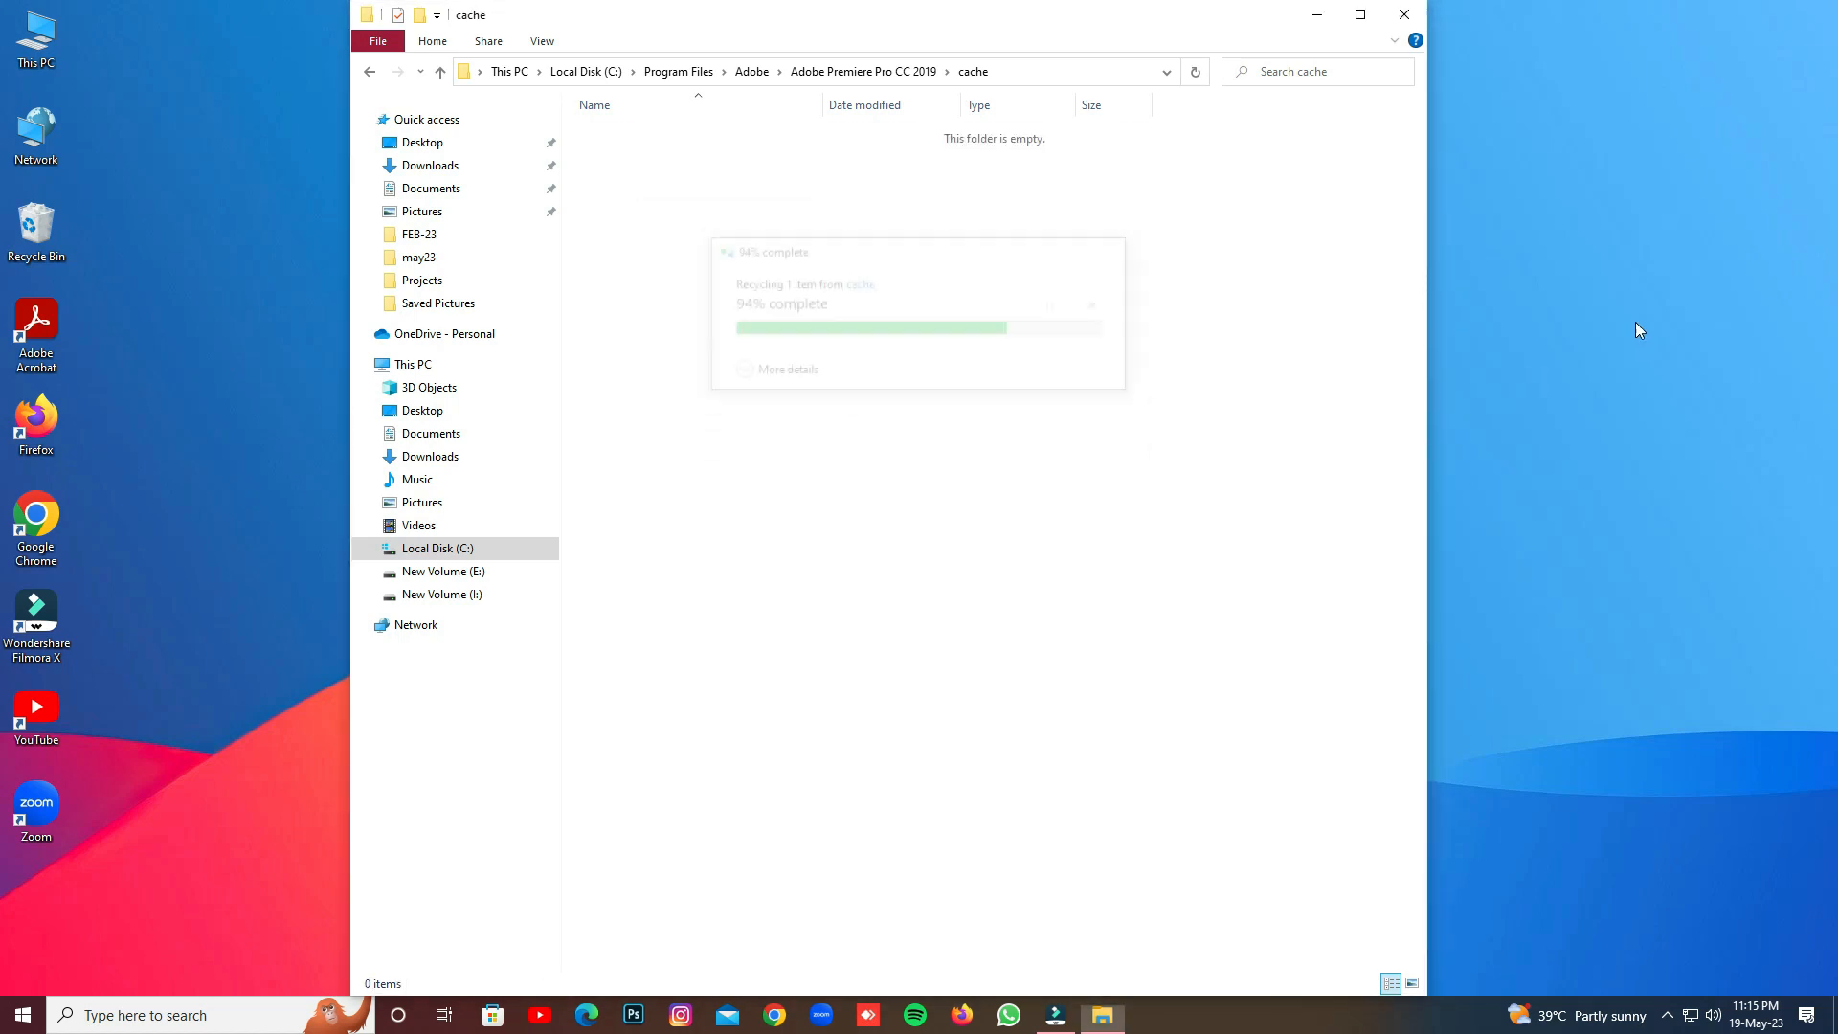
- Return to the Adobe Premiere Pro CC 2019 folder and close the File Explorer window
{"action": "left_click", "coordinate": [372, 73]}
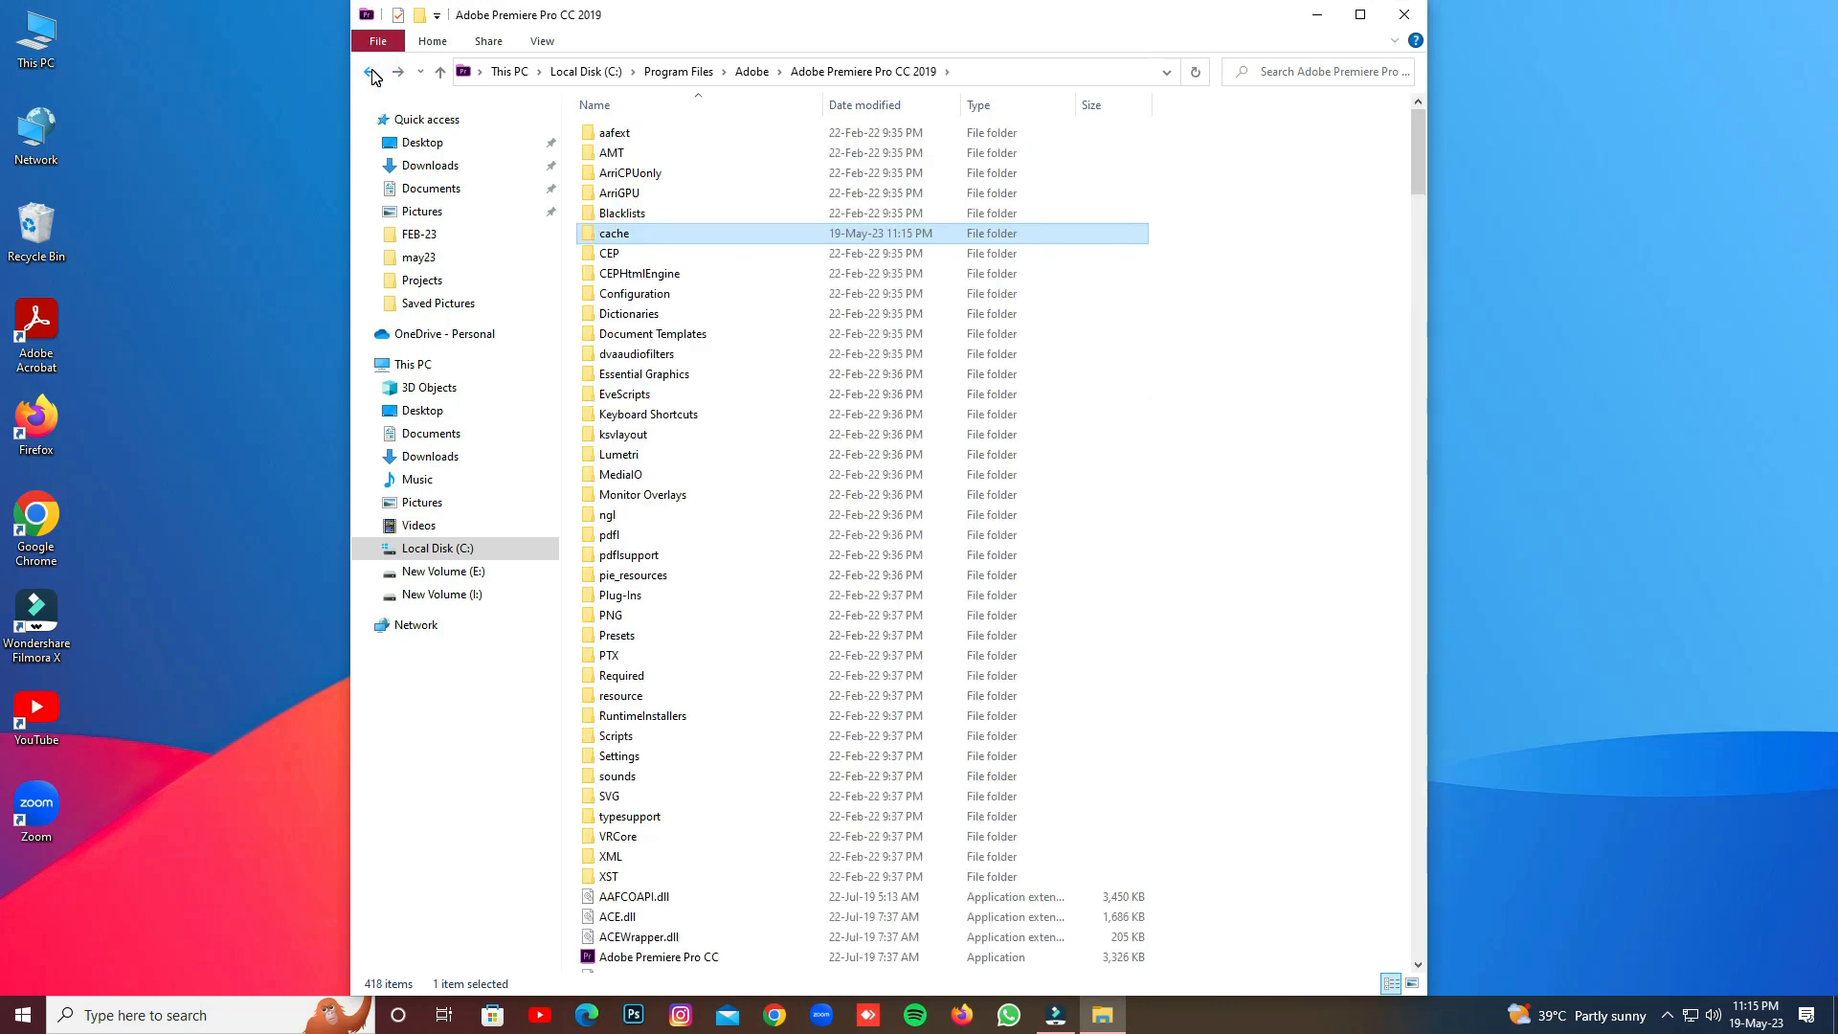
{"action": "left_click", "coordinate": [371, 73]}
{"action": "left_click", "coordinate": [1410, 16]}
- Refresh the Windows desktop several times
{"action": "right_click", "coordinate": [709, 235]}
{"action": "left_click", "coordinate": [755, 290]}
{"action": "right_click", "coordinate": [675, 226]}
{"action": "left_click", "coordinate": [720, 291]}
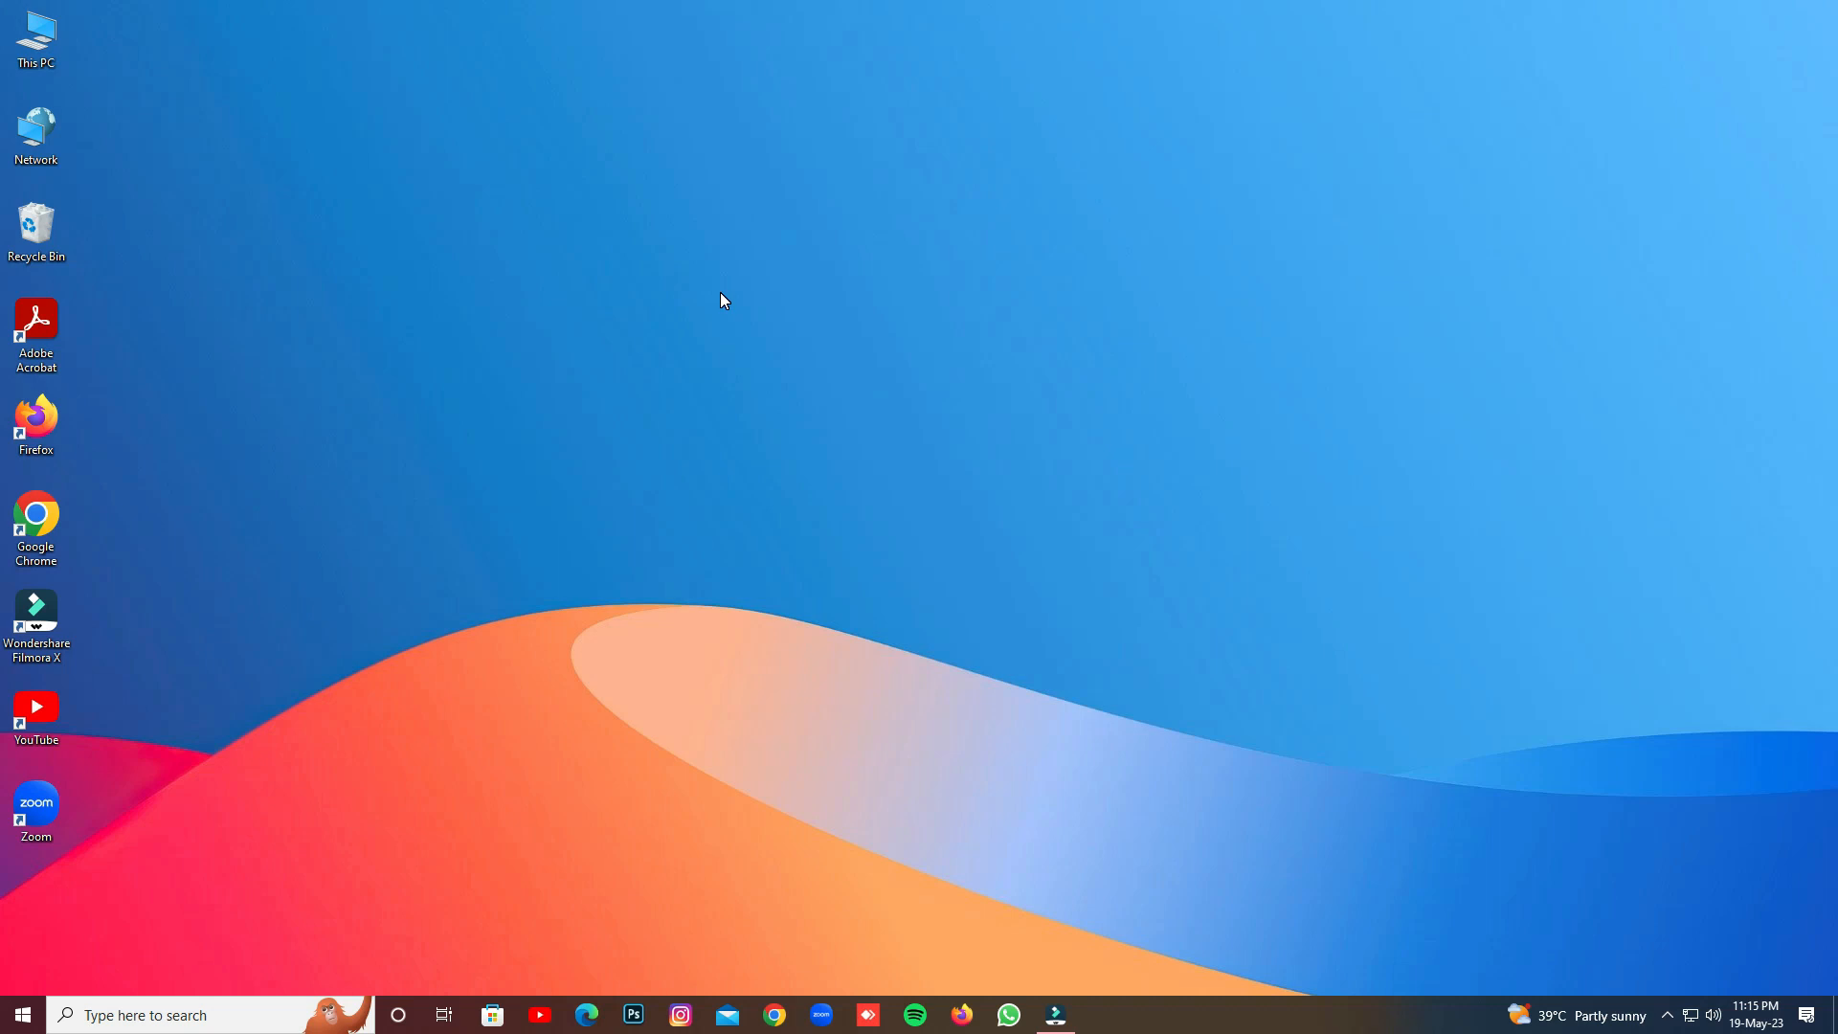
{"action": "right_click", "coordinate": [718, 290]}
{"action": "left_click", "coordinate": [753, 349]}
{"action": "right_click", "coordinate": [690, 290]}
{"action": "left_click", "coordinate": [752, 348]}
- Open Task Manager, move its window nearer the middle of the desktop and expand it to the detailed view
{"action": "key", "text": "ctrl+alt+Delete"}
{"action": "left_click", "coordinate": [961, 500]}
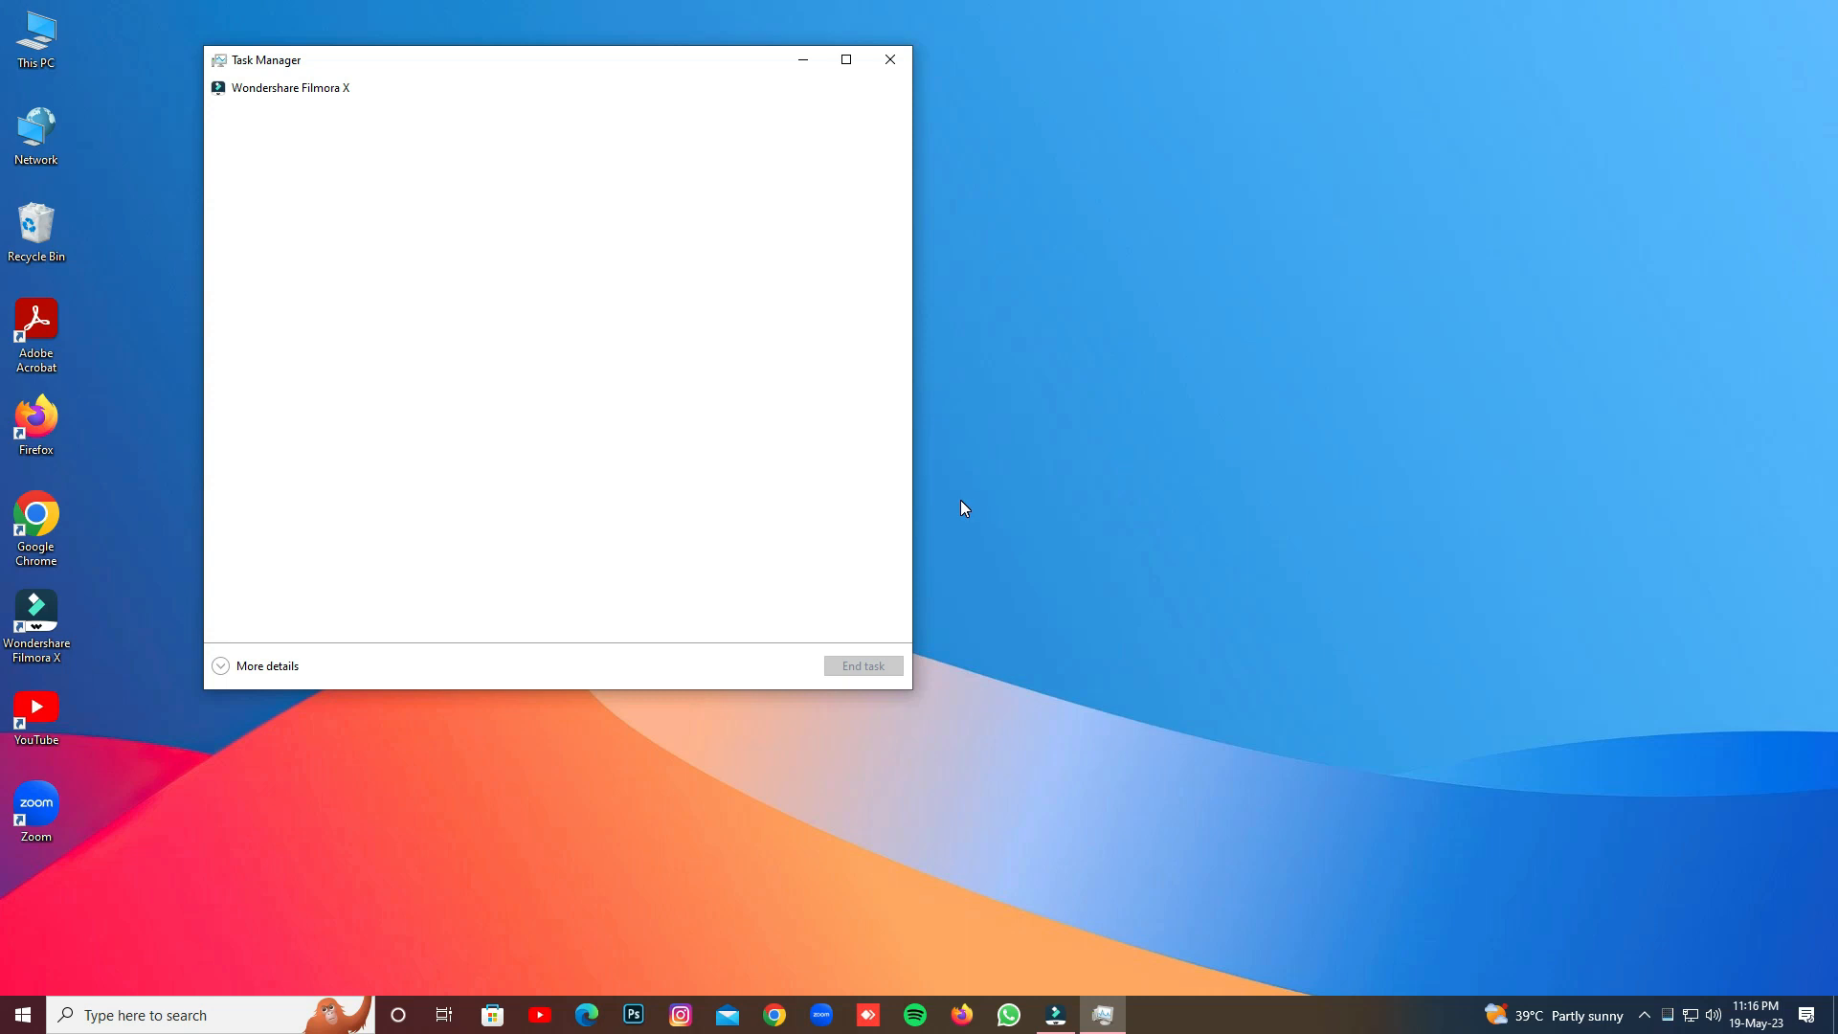
{"action": "left_click_drag", "start_coordinate": [575, 74], "coordinate": [778, 91]}
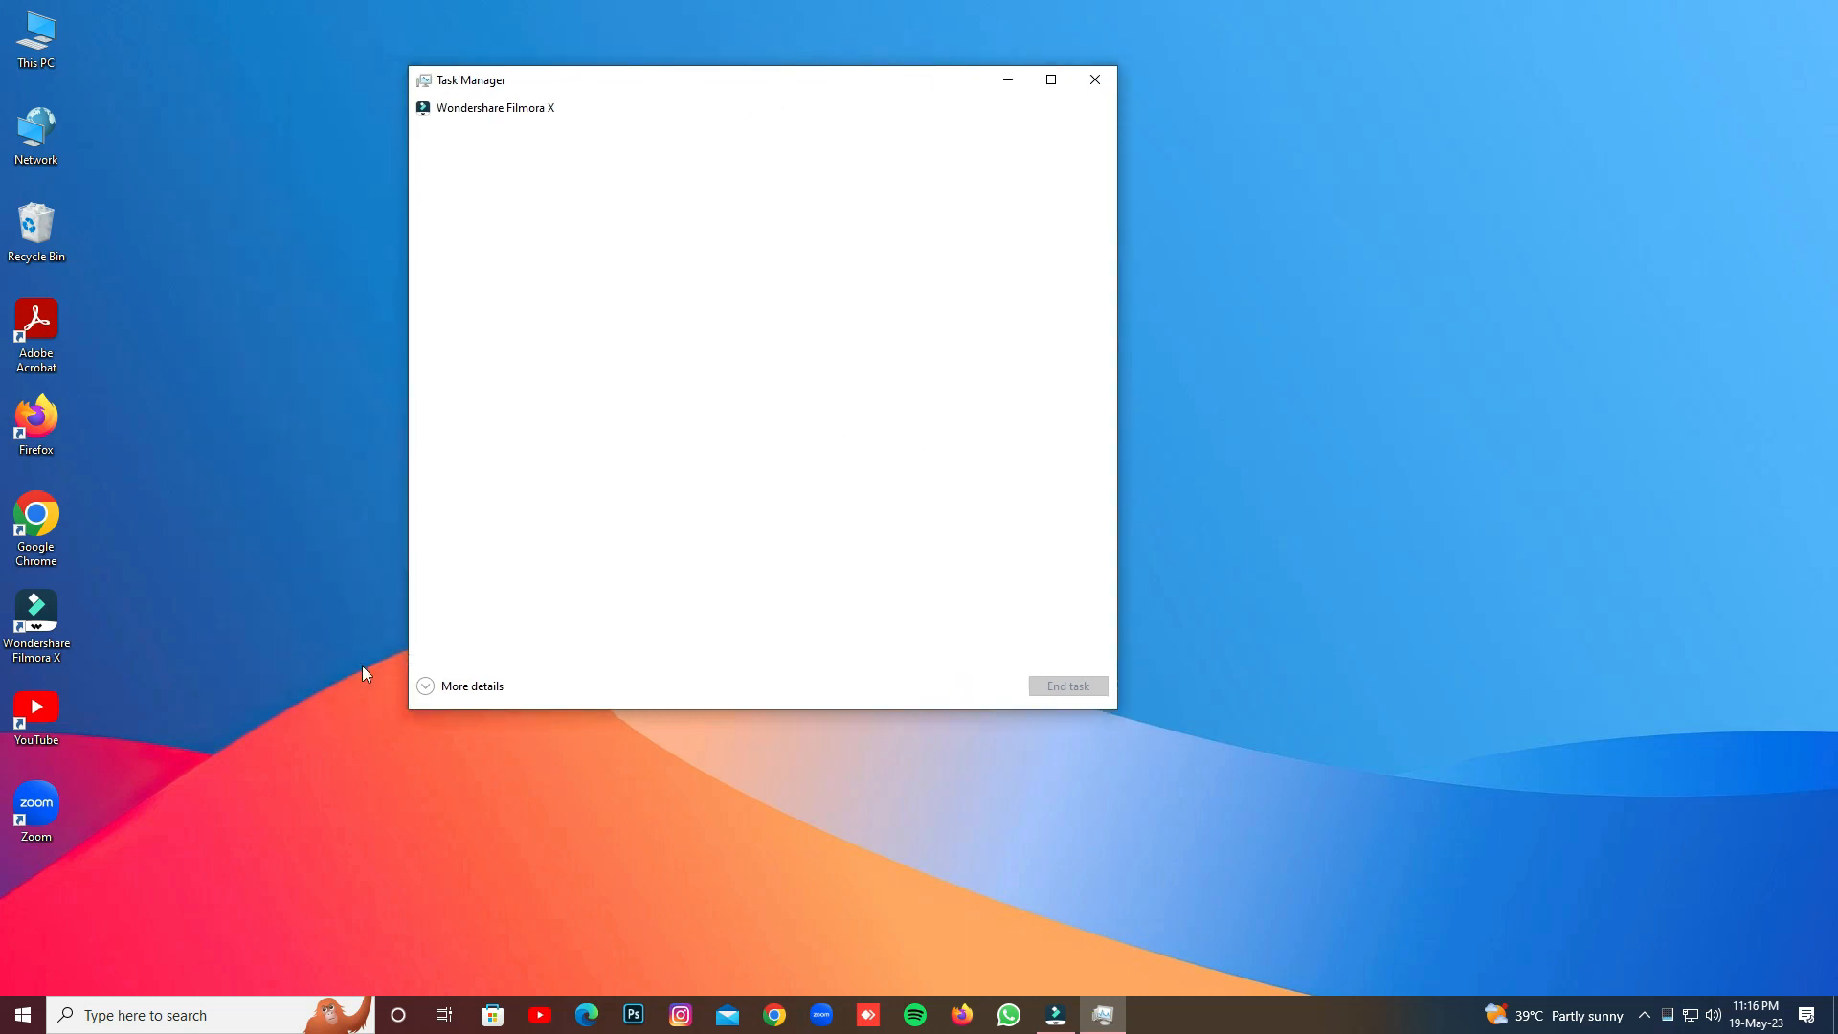
{"action": "left_click", "coordinate": [484, 689]}
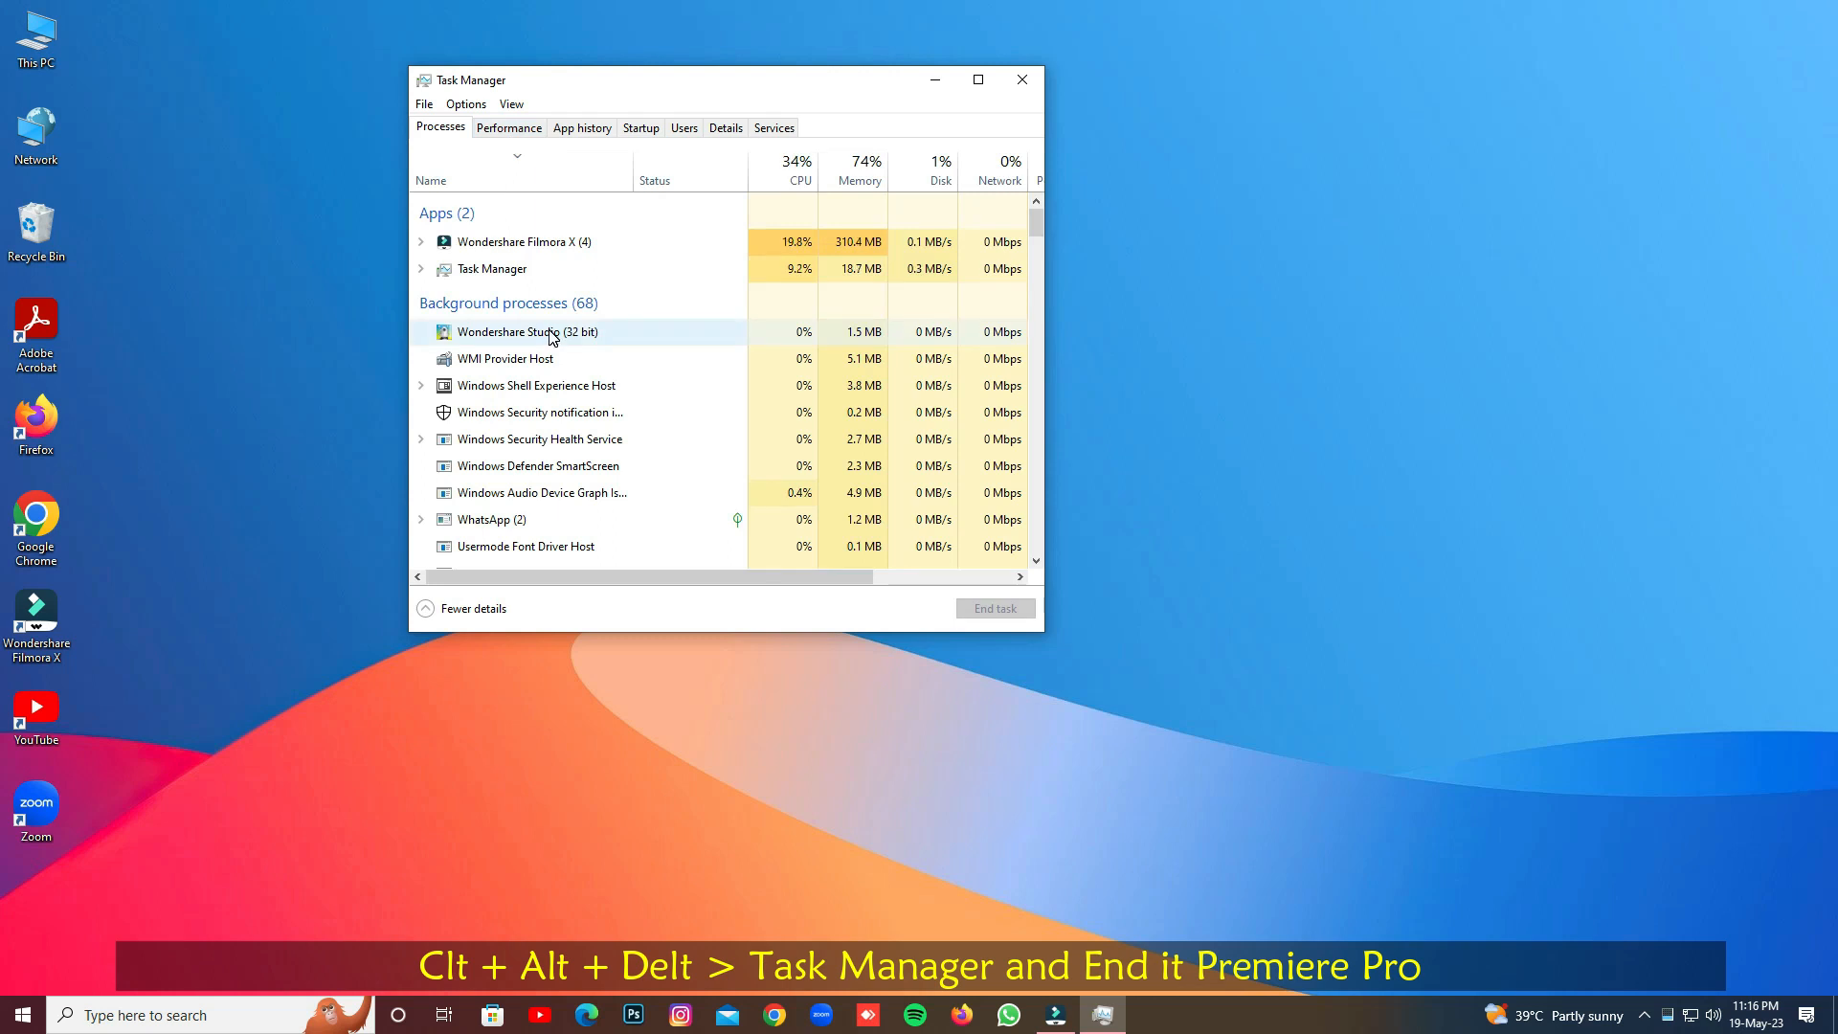
- Look through the running apps and background processes for a Premiere Pro task to end
{"action": "left_click", "coordinate": [518, 131]}
{"action": "left_click", "coordinate": [440, 127]}
{"action": "scroll", "coordinate": [541, 359], "scroll_direction": "down", "scroll_amount": 2}
{"action": "scroll", "coordinate": [552, 406], "scroll_direction": "down", "scroll_amount": 4}
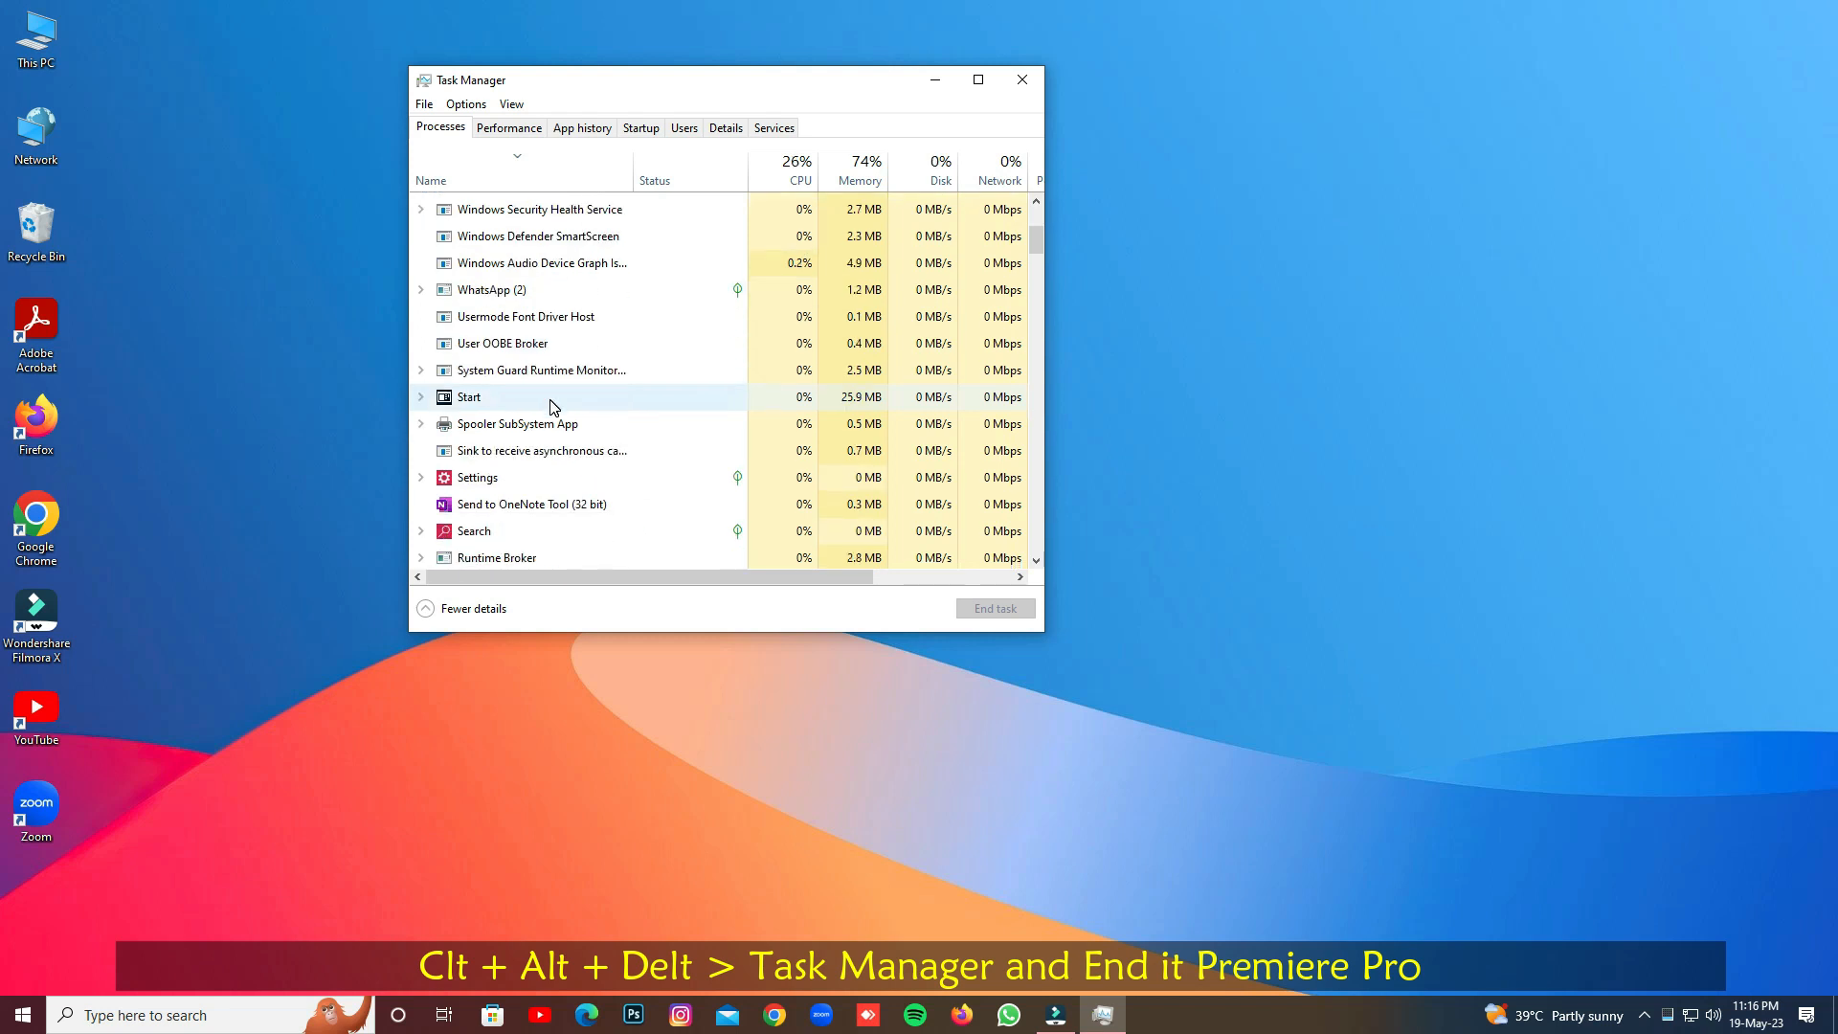
{"action": "scroll", "coordinate": [553, 406], "scroll_direction": "down", "scroll_amount": 7}
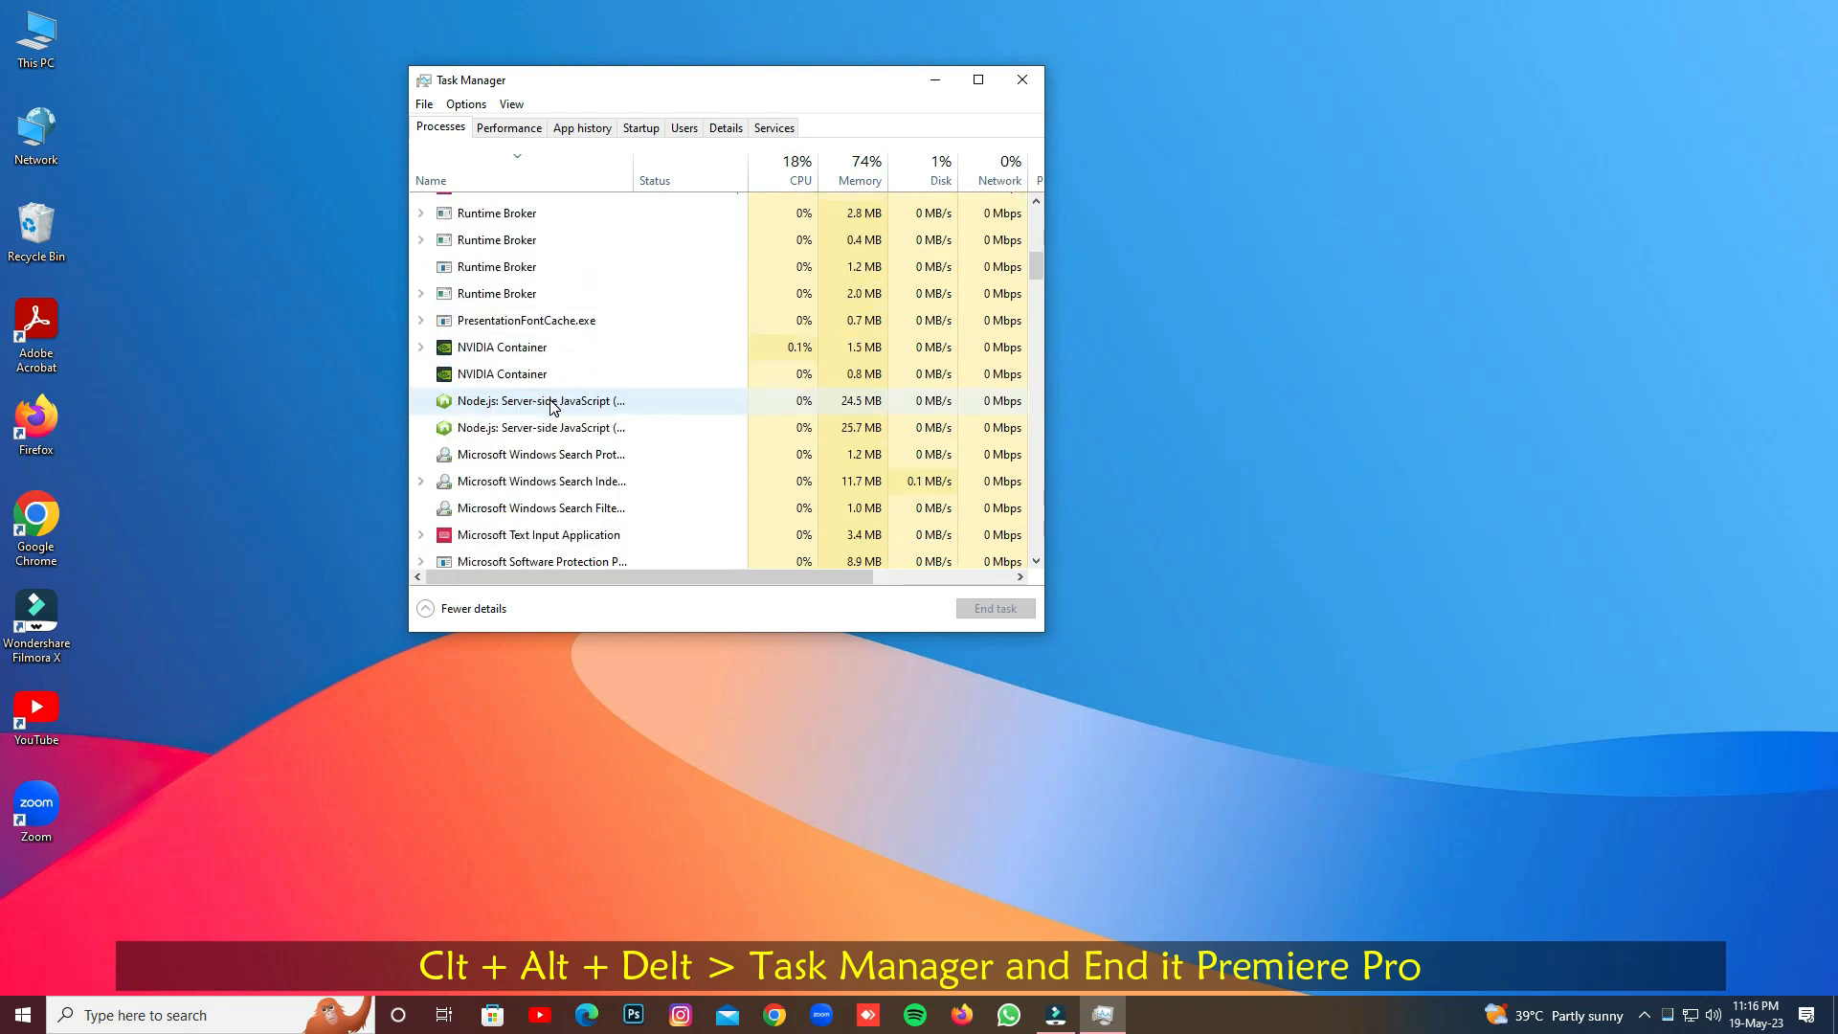
{"action": "scroll", "coordinate": [553, 405], "scroll_direction": "down", "scroll_amount": 6}
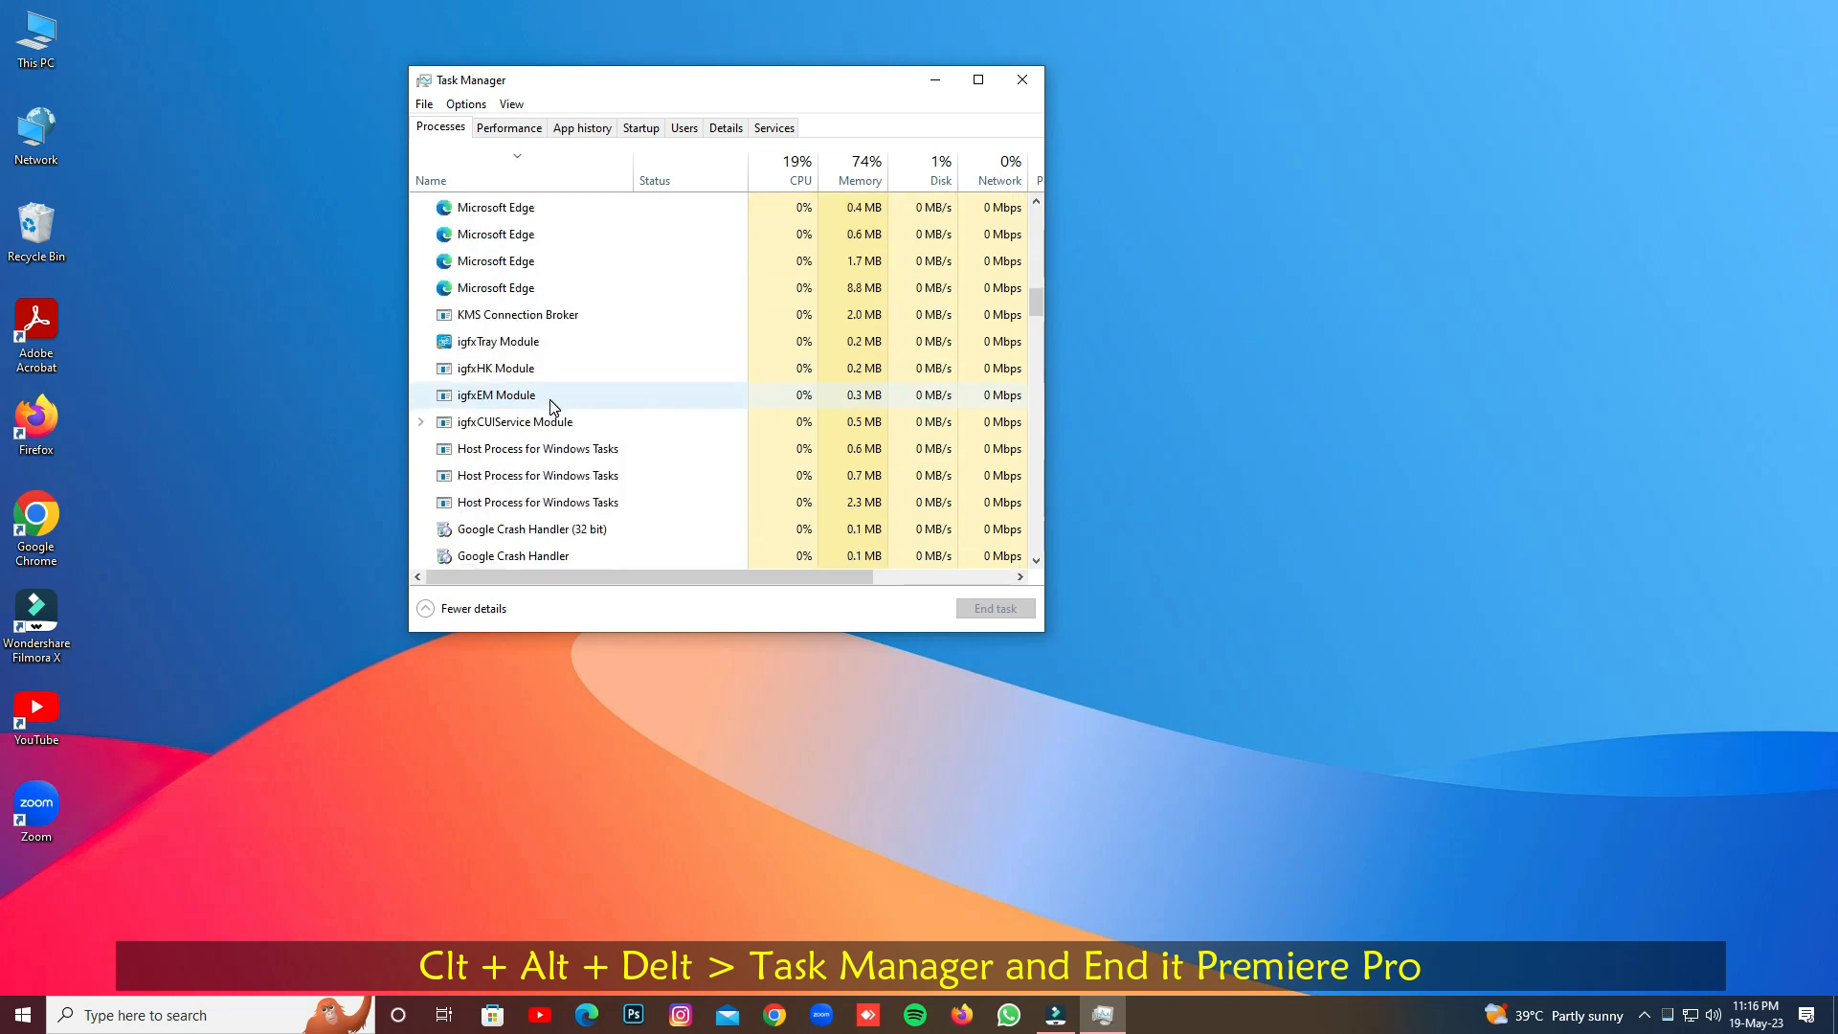
{"action": "scroll", "coordinate": [552, 406], "scroll_direction": "down", "scroll_amount": 3}
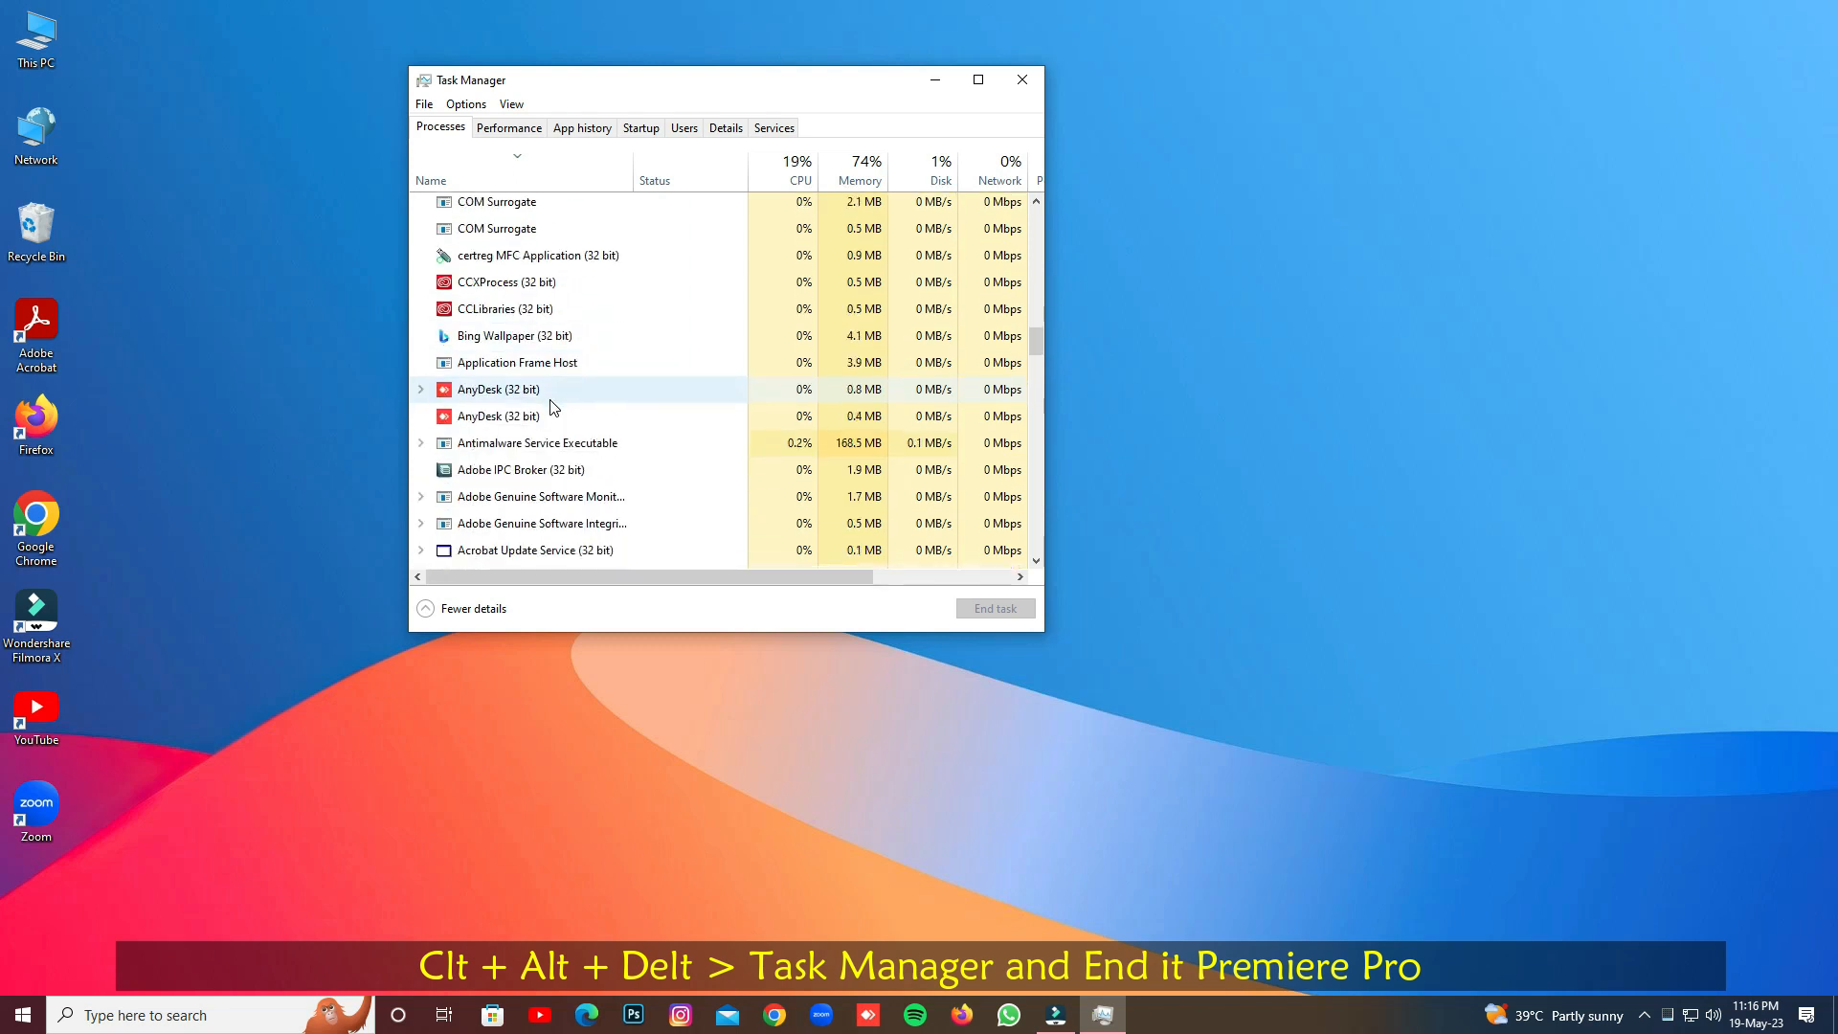
- Enlarge the Task Manager window and look through the Windows processes for a Premiere Pro task
{"action": "left_click_drag", "start_coordinate": [1046, 634], "coordinate": [1280, 991]}
{"action": "scroll", "coordinate": [688, 648], "scroll_direction": "down", "scroll_amount": 1}
{"action": "scroll", "coordinate": [687, 648], "scroll_direction": "down", "scroll_amount": 3}
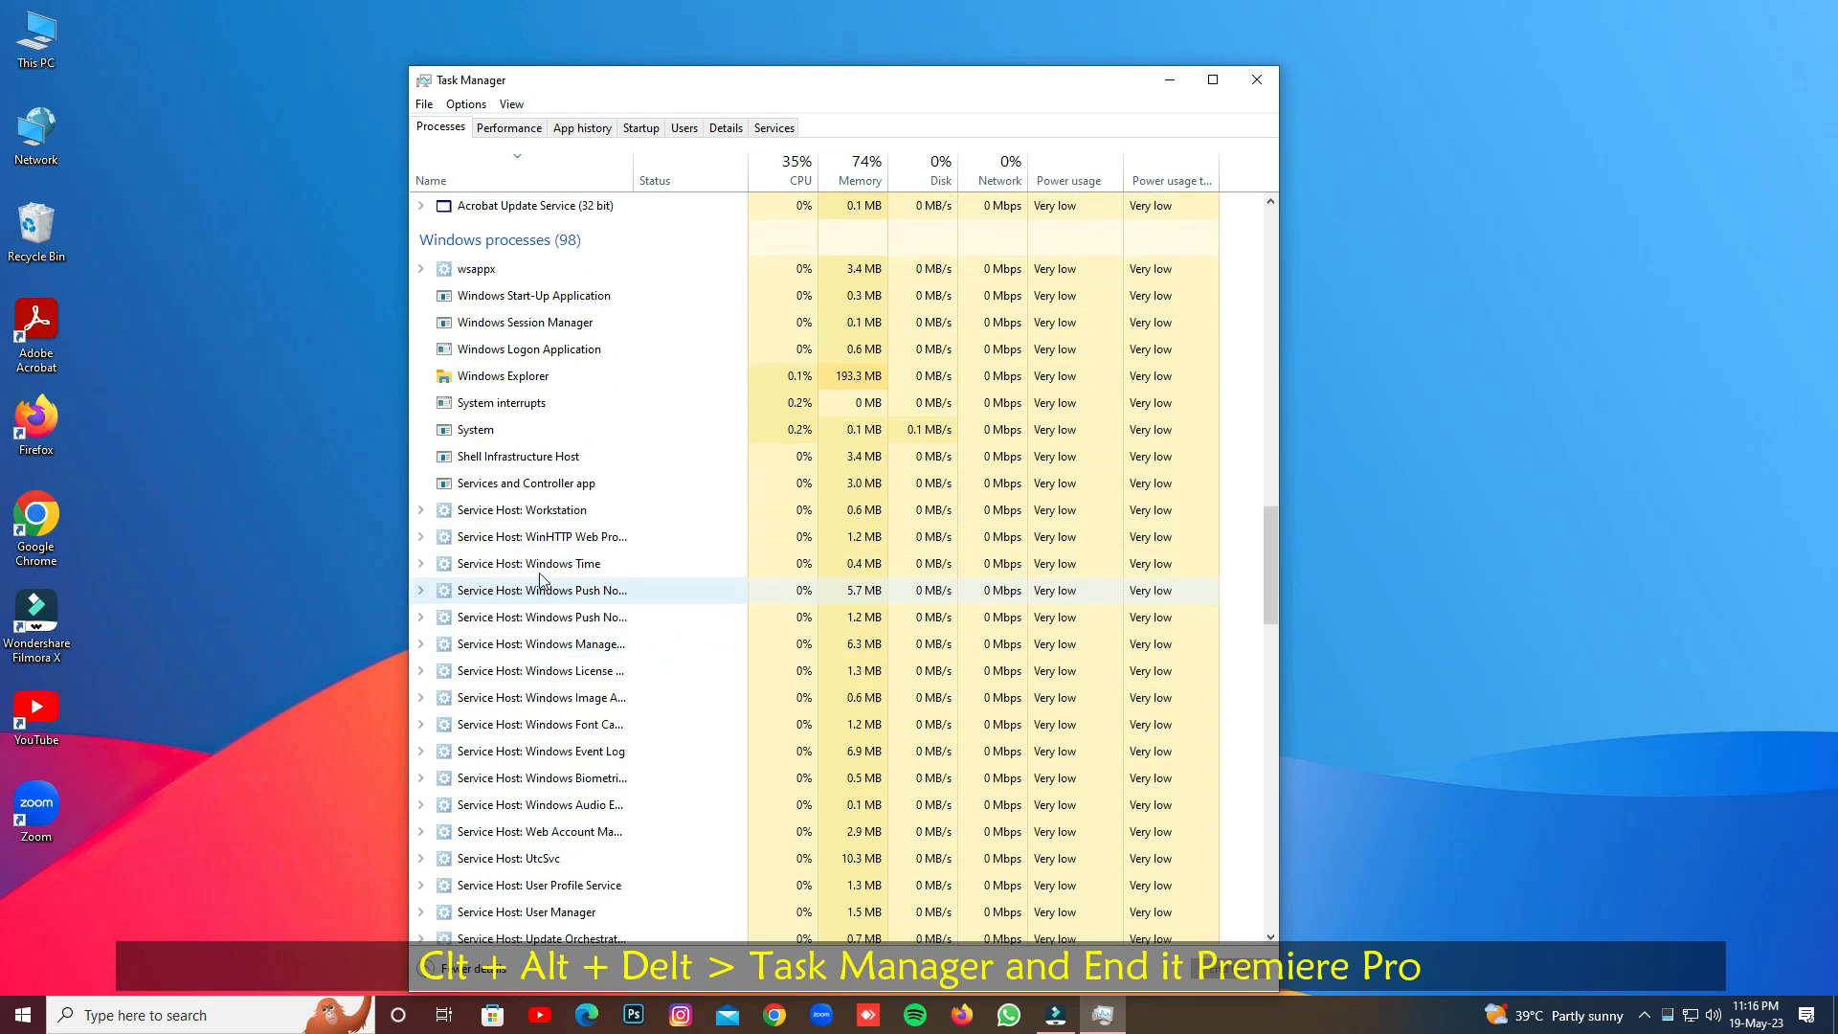
{"action": "scroll", "coordinate": [539, 569], "scroll_direction": "down", "scroll_amount": 8}
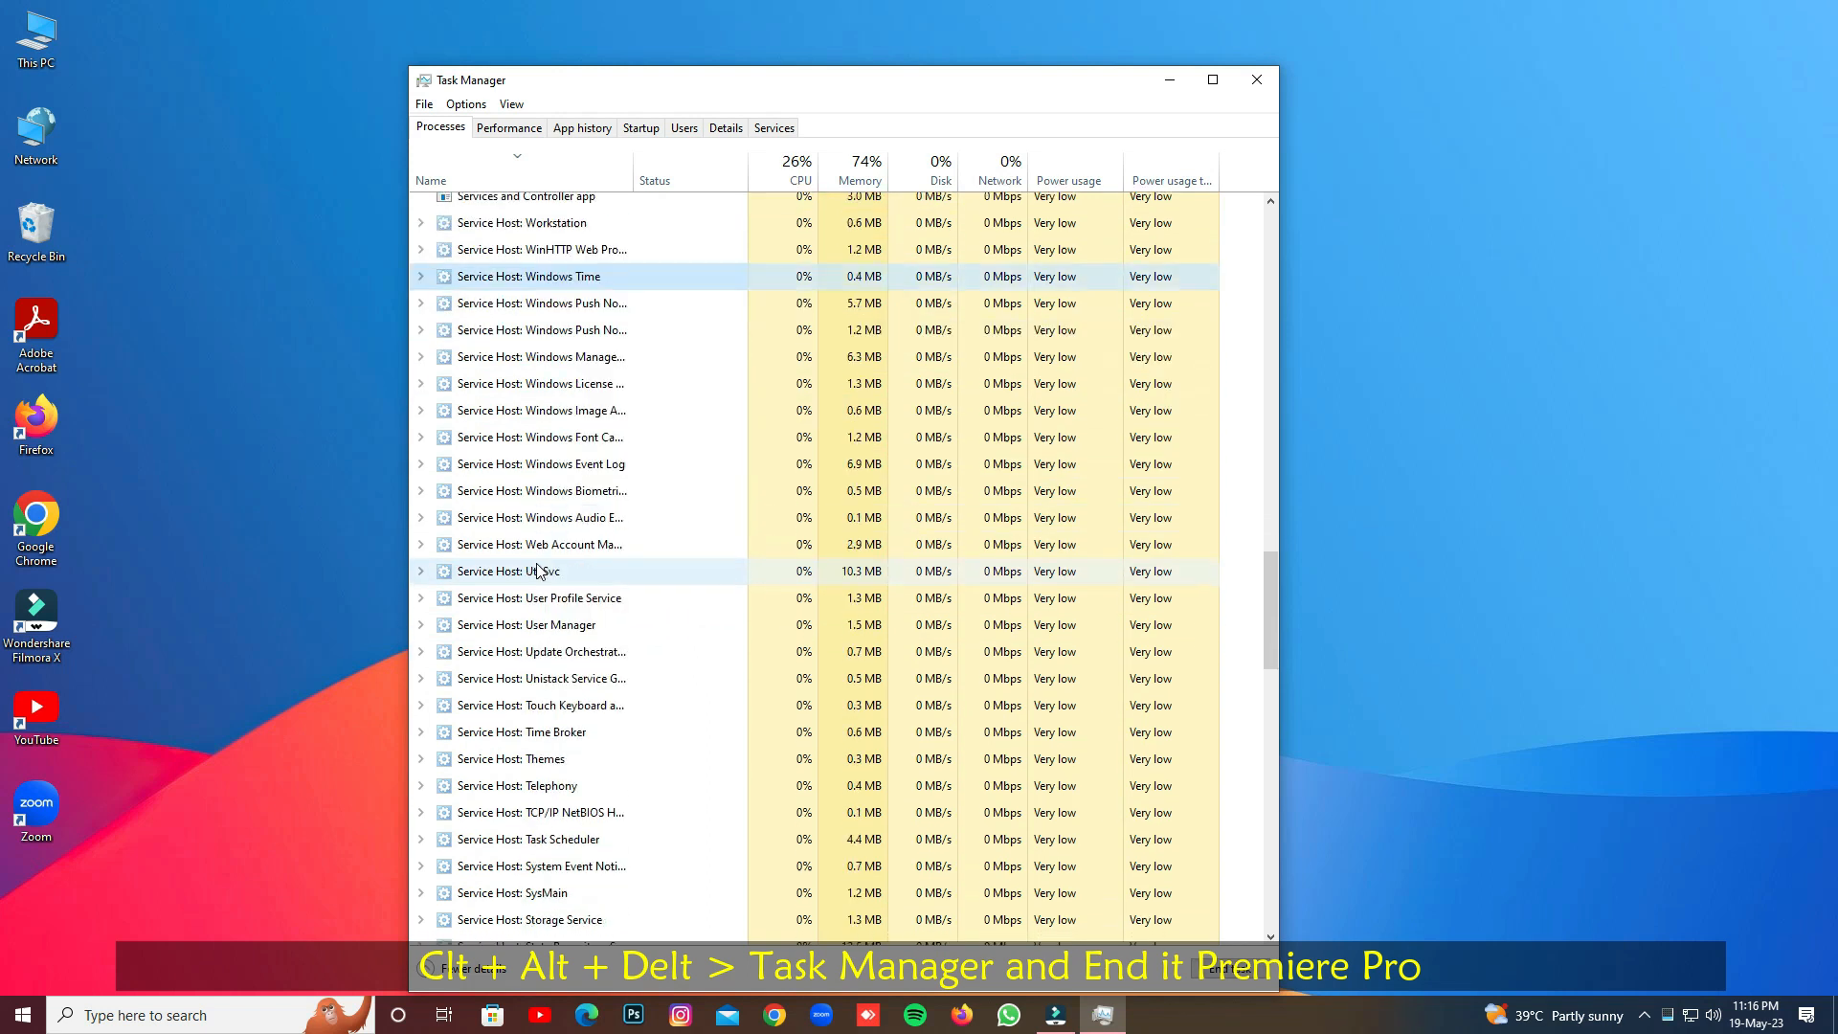
{"action": "scroll", "coordinate": [539, 571], "scroll_direction": "down", "scroll_amount": 6}
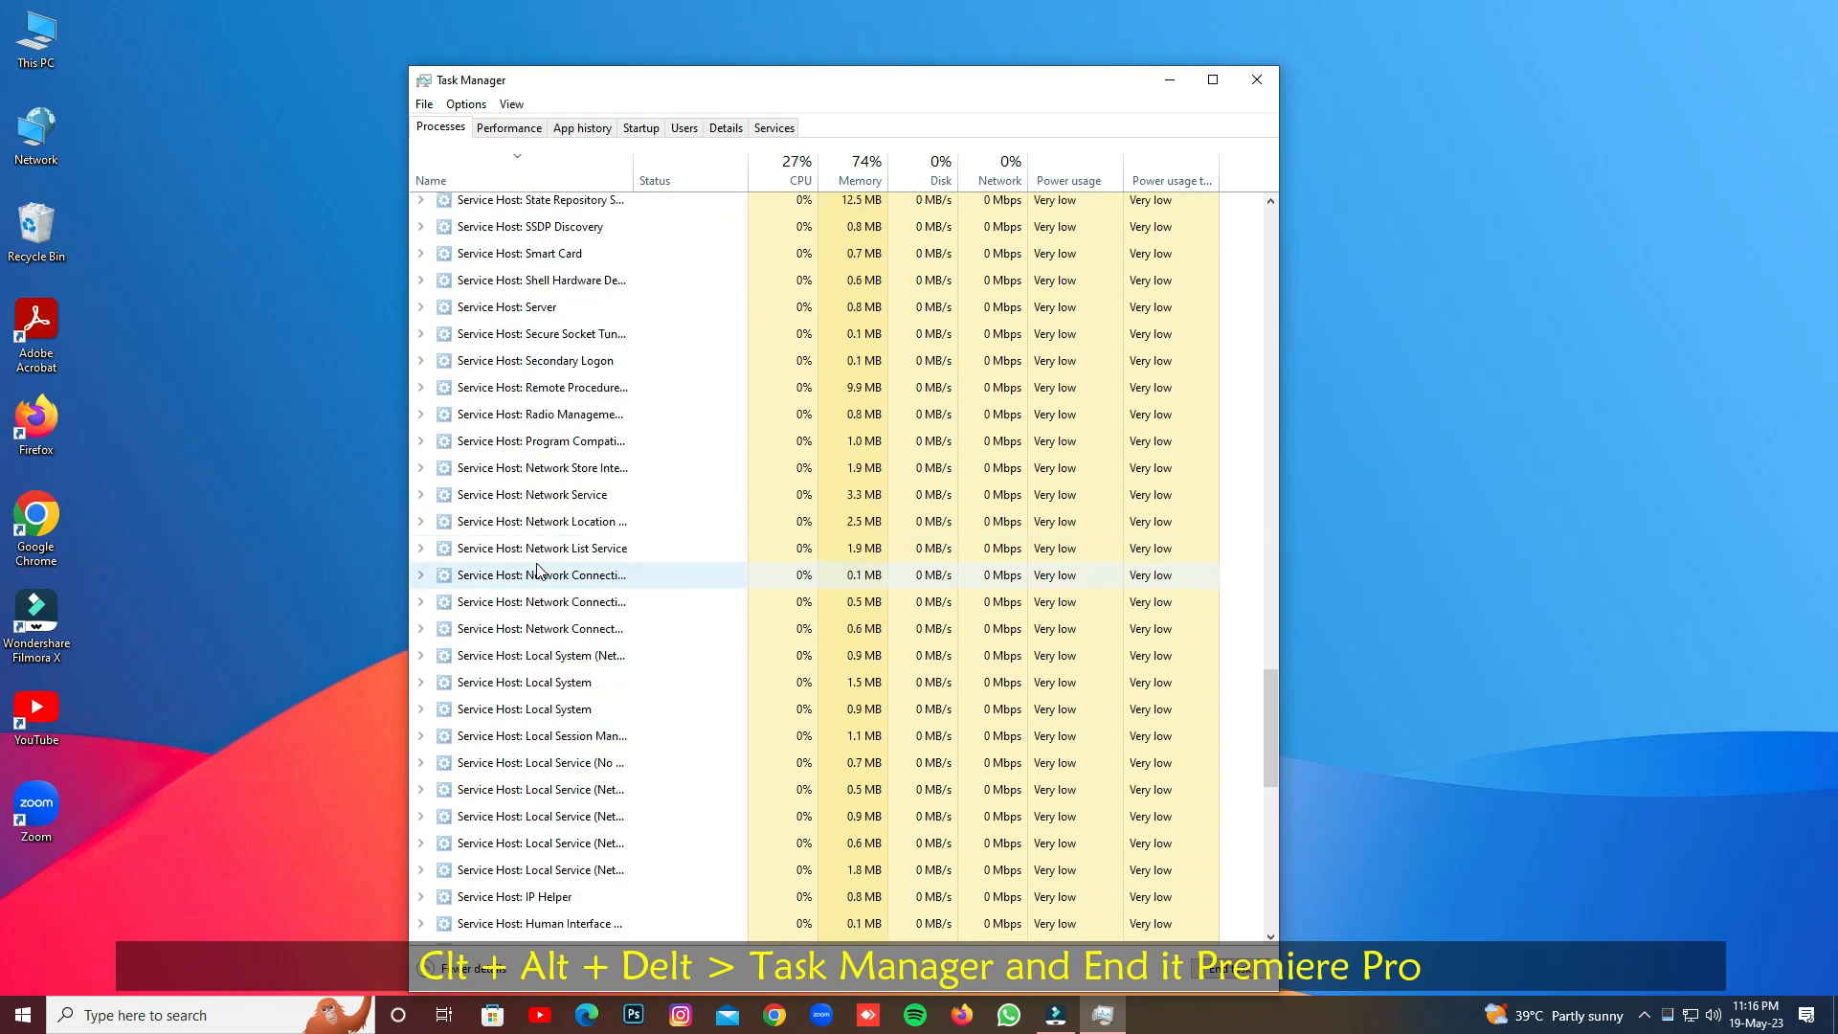
{"action": "scroll", "coordinate": [450, 536], "scroll_direction": "down", "scroll_amount": 6}
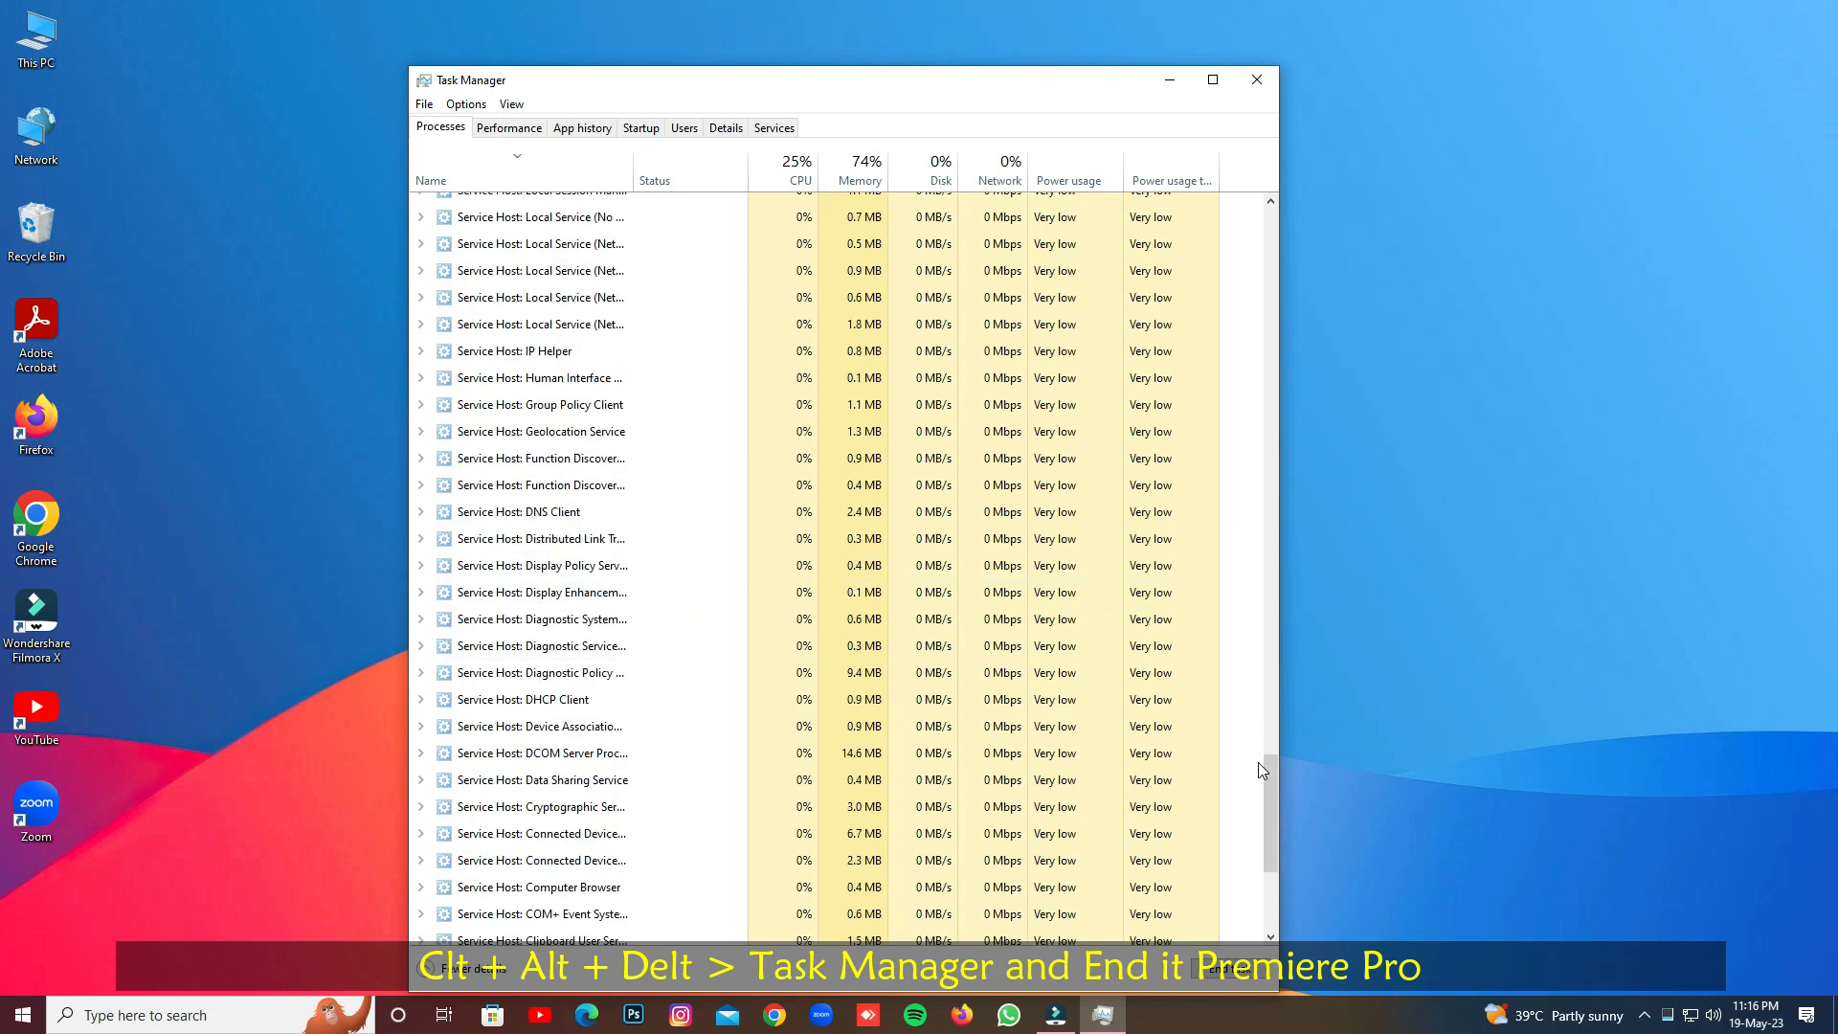
{"action": "scroll", "coordinate": [1272, 865], "scroll_direction": "down", "scroll_amount": 4}
{"action": "left_click_drag", "start_coordinate": [1267, 870], "coordinate": [1264, 647]}
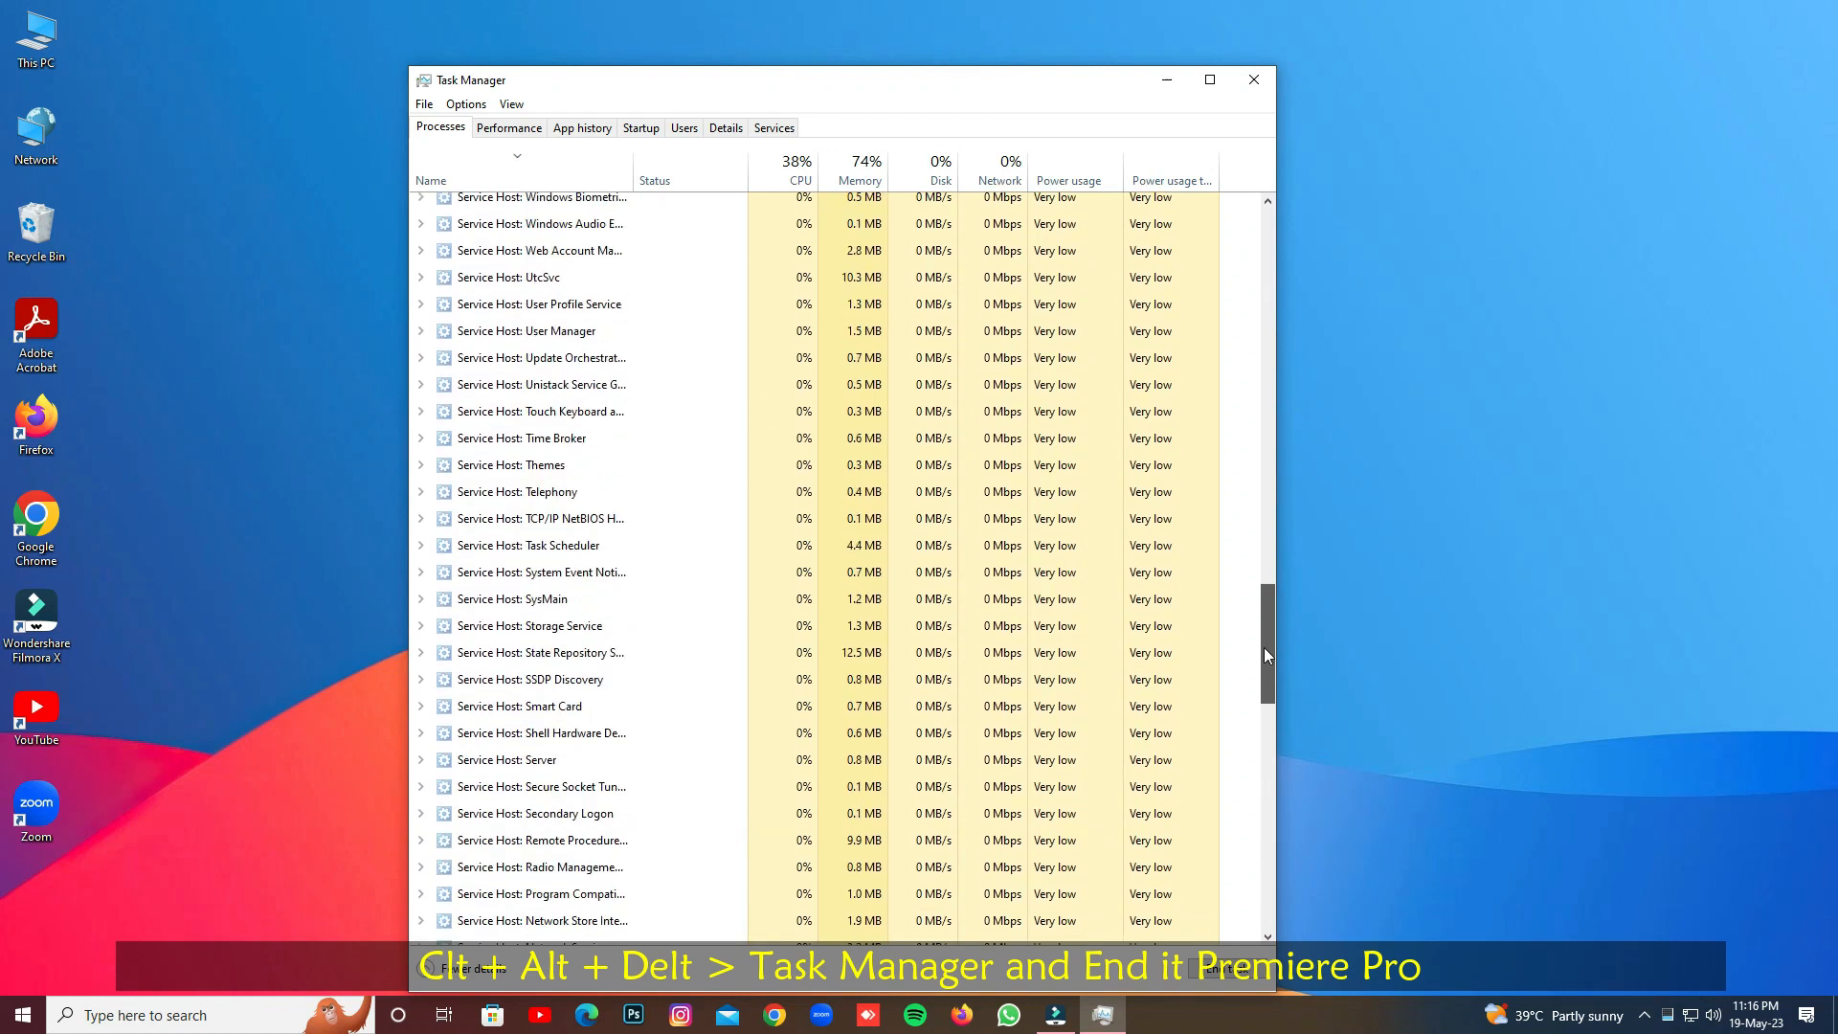
- Check Task Manager's performance, app history, startup and user information for Premiere Pro
{"action": "left_click", "coordinate": [509, 127]}
{"action": "left_click", "coordinate": [581, 127]}
{"action": "left_click", "coordinate": [640, 128]}
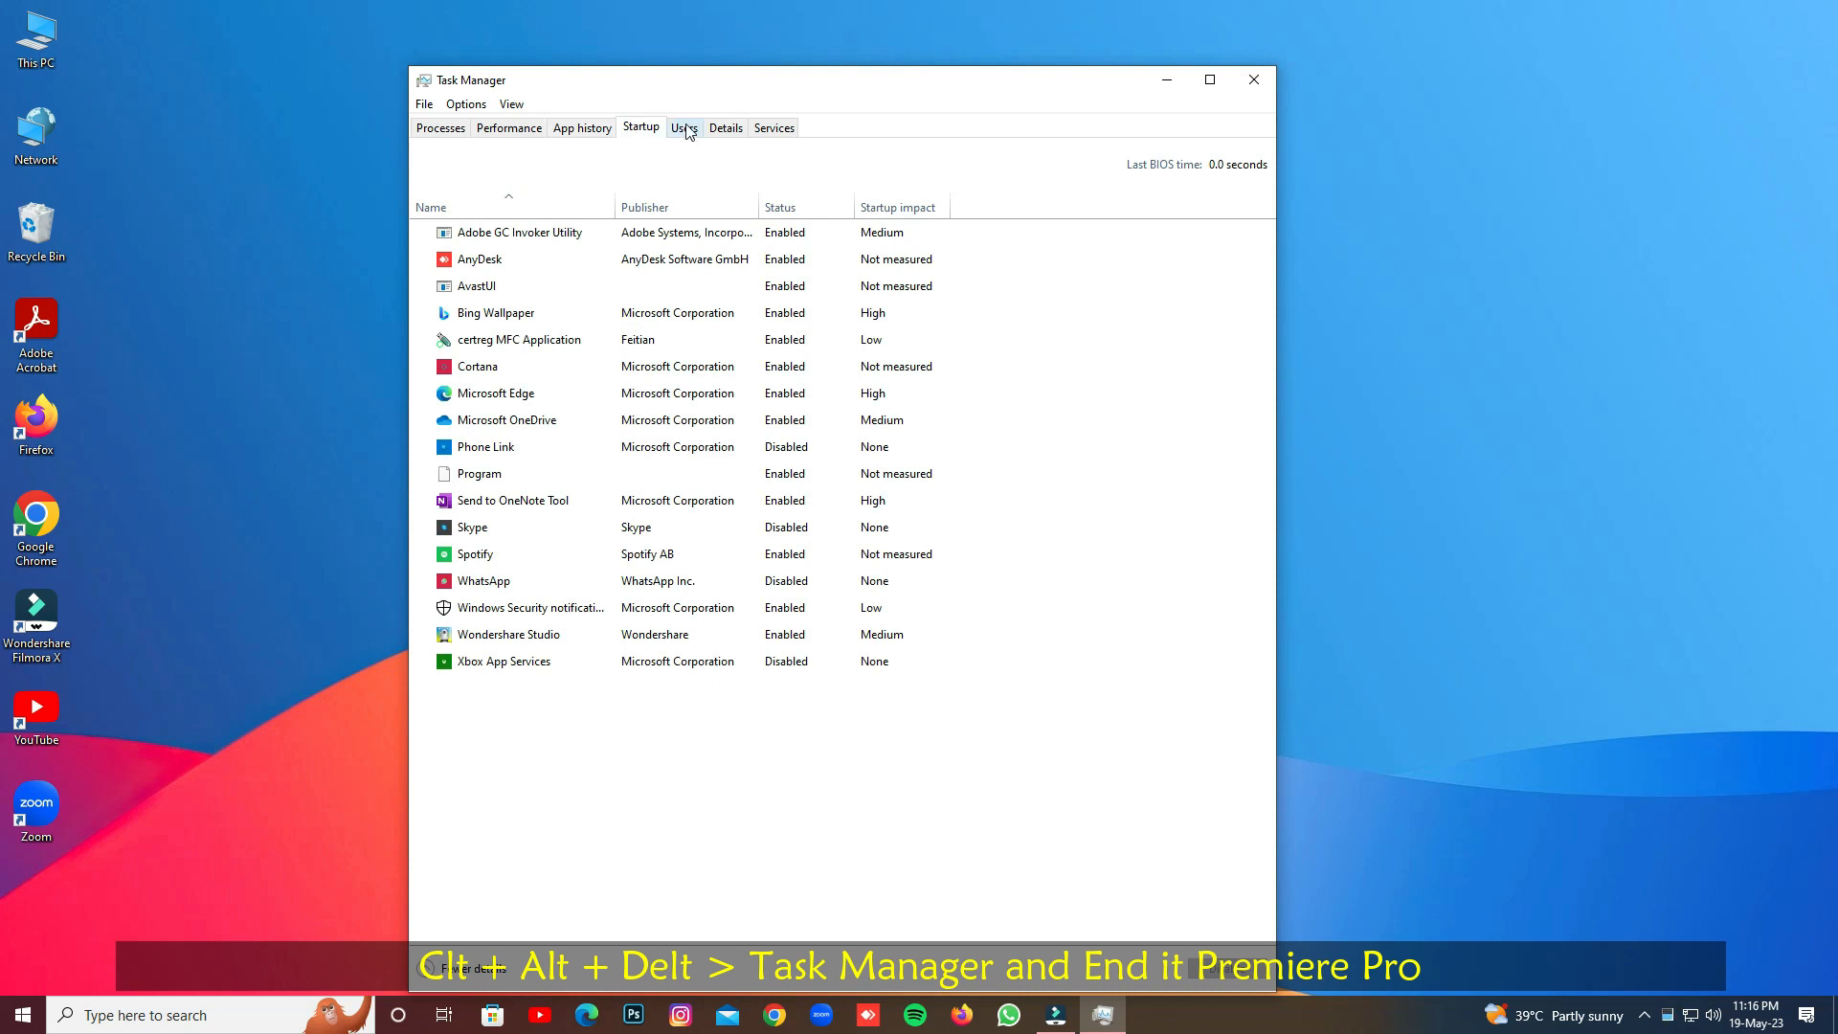
{"action": "left_click", "coordinate": [685, 129]}
- Look through the detailed list of running executables for a Premiere Pro process
{"action": "left_click", "coordinate": [727, 130]}
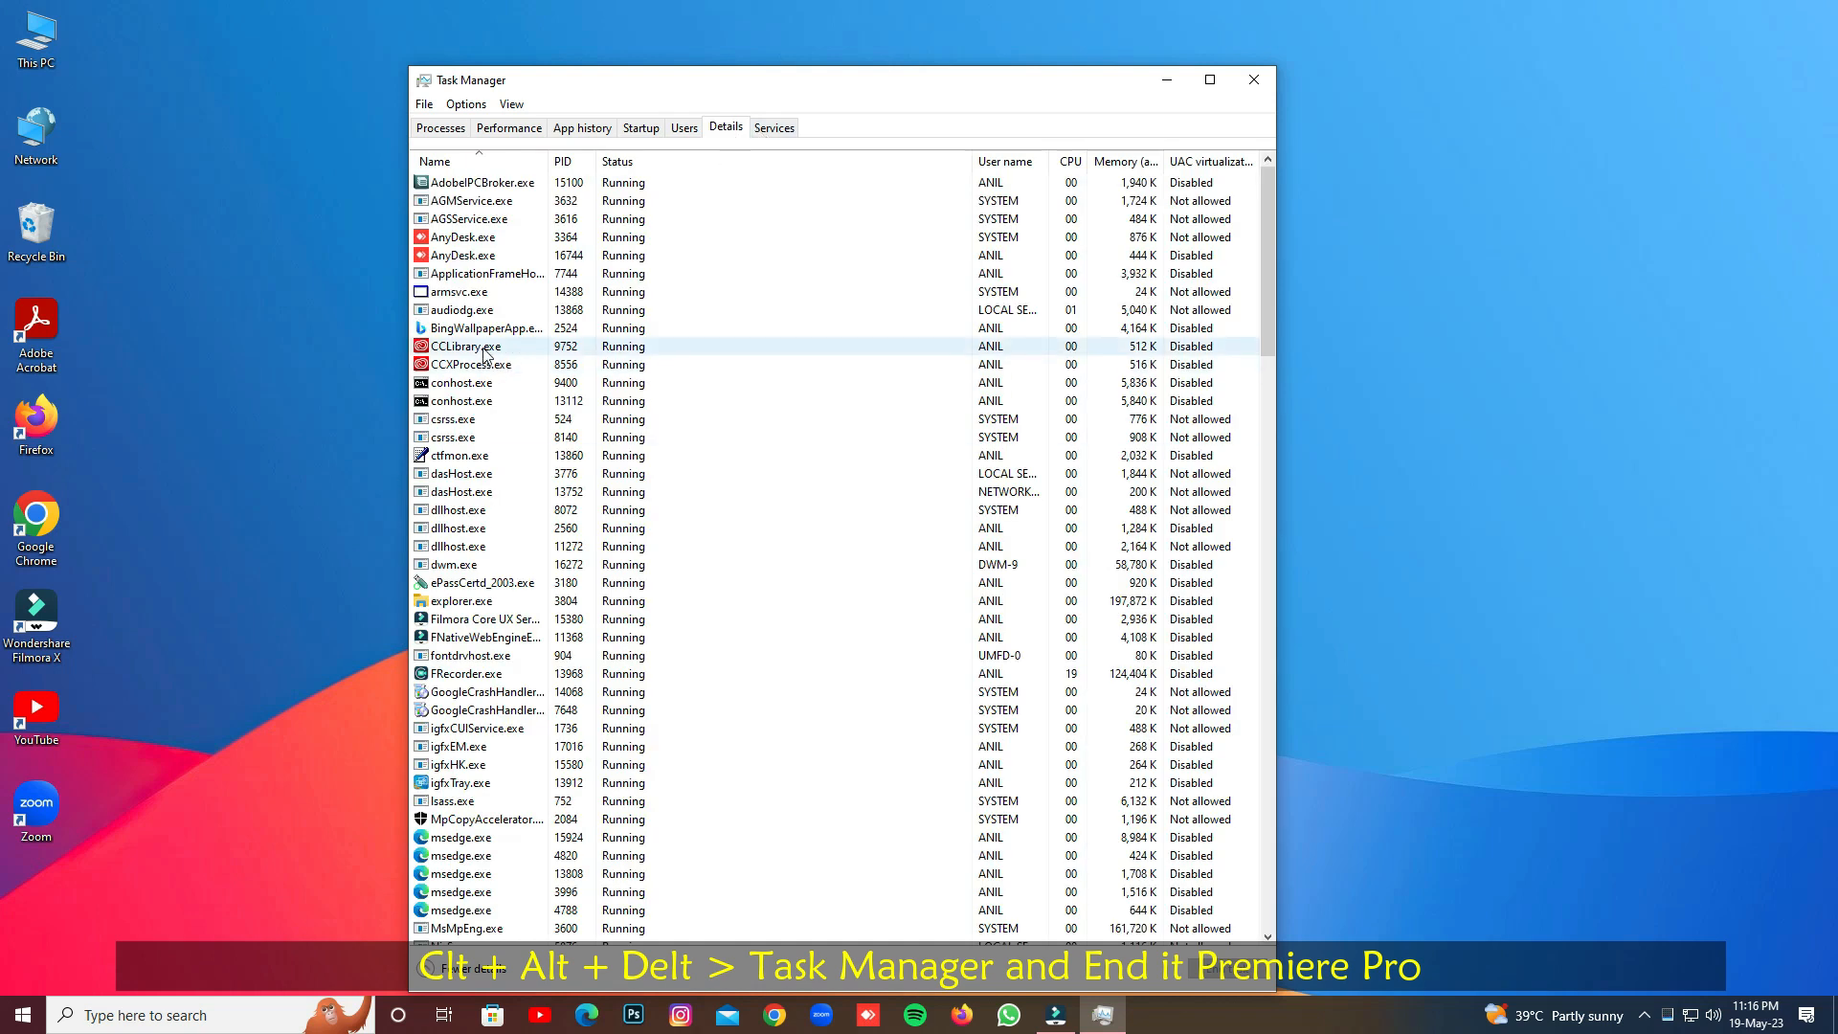
{"action": "scroll", "coordinate": [483, 354], "scroll_direction": "down", "scroll_amount": 8}
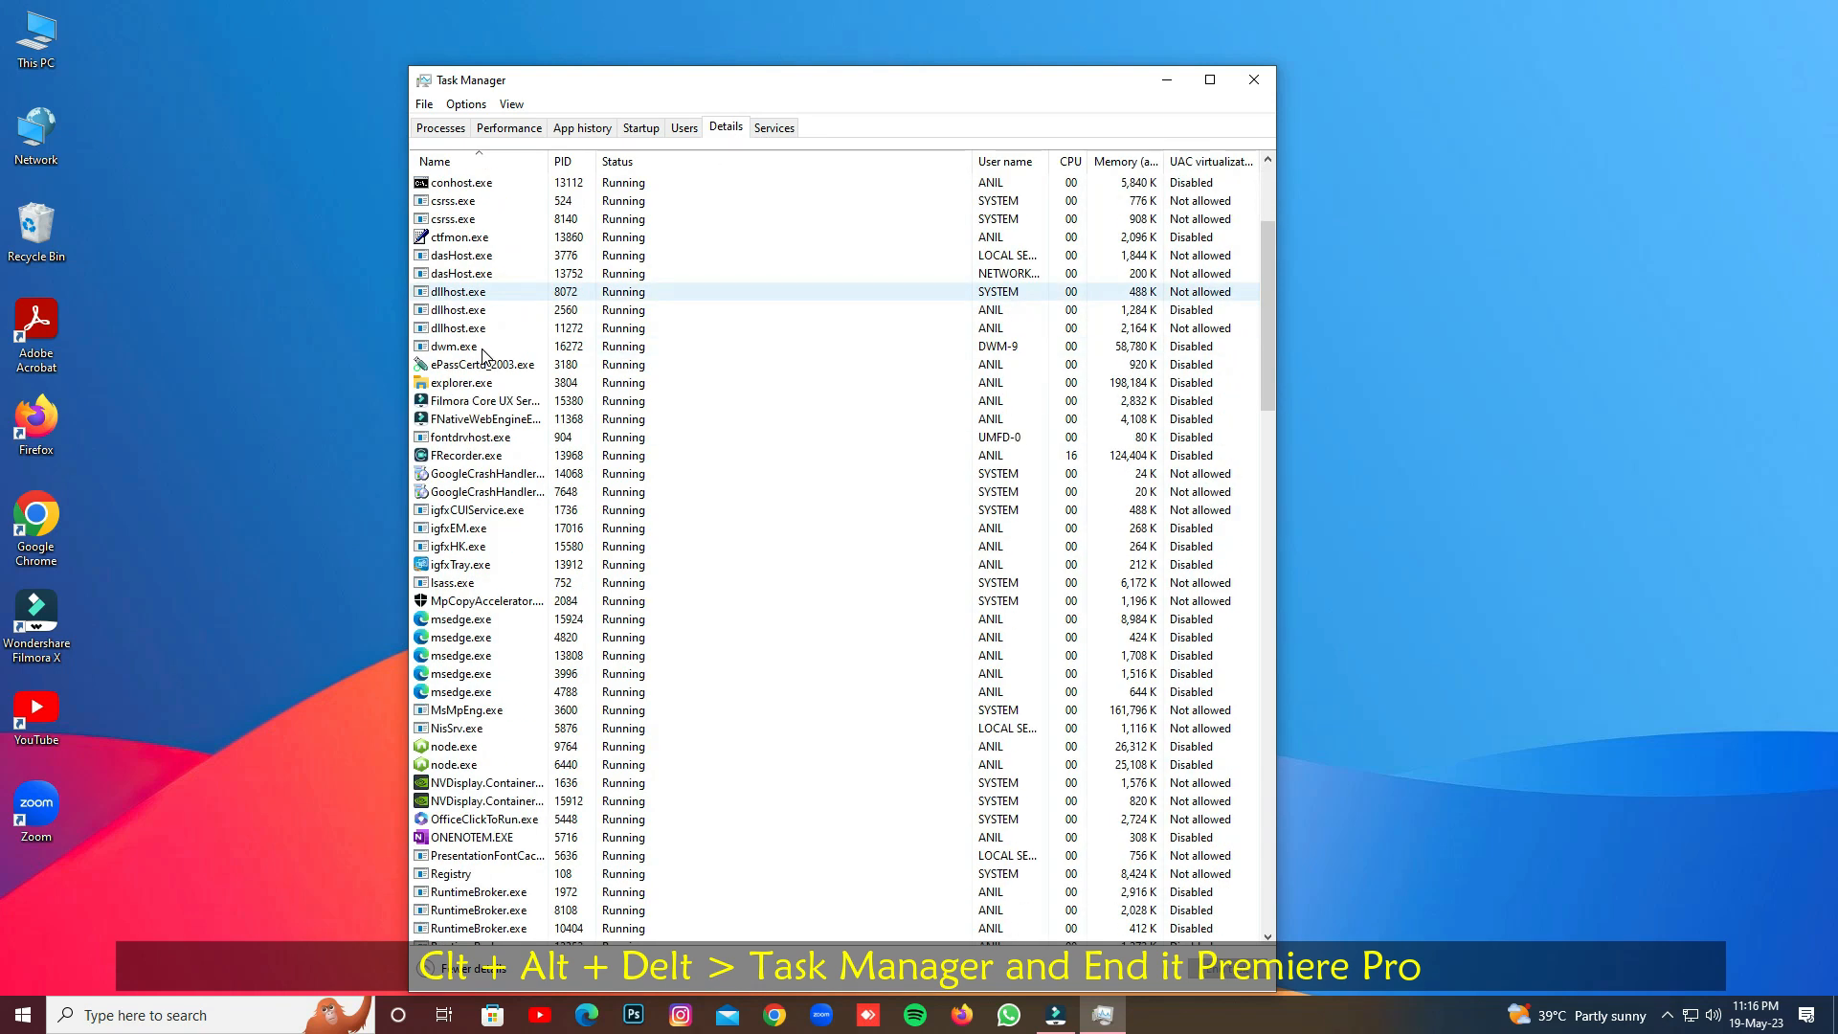
{"action": "scroll", "coordinate": [483, 356], "scroll_direction": "up", "scroll_amount": 8}
{"action": "scroll", "coordinate": [472, 349], "scroll_direction": "down", "scroll_amount": 20}
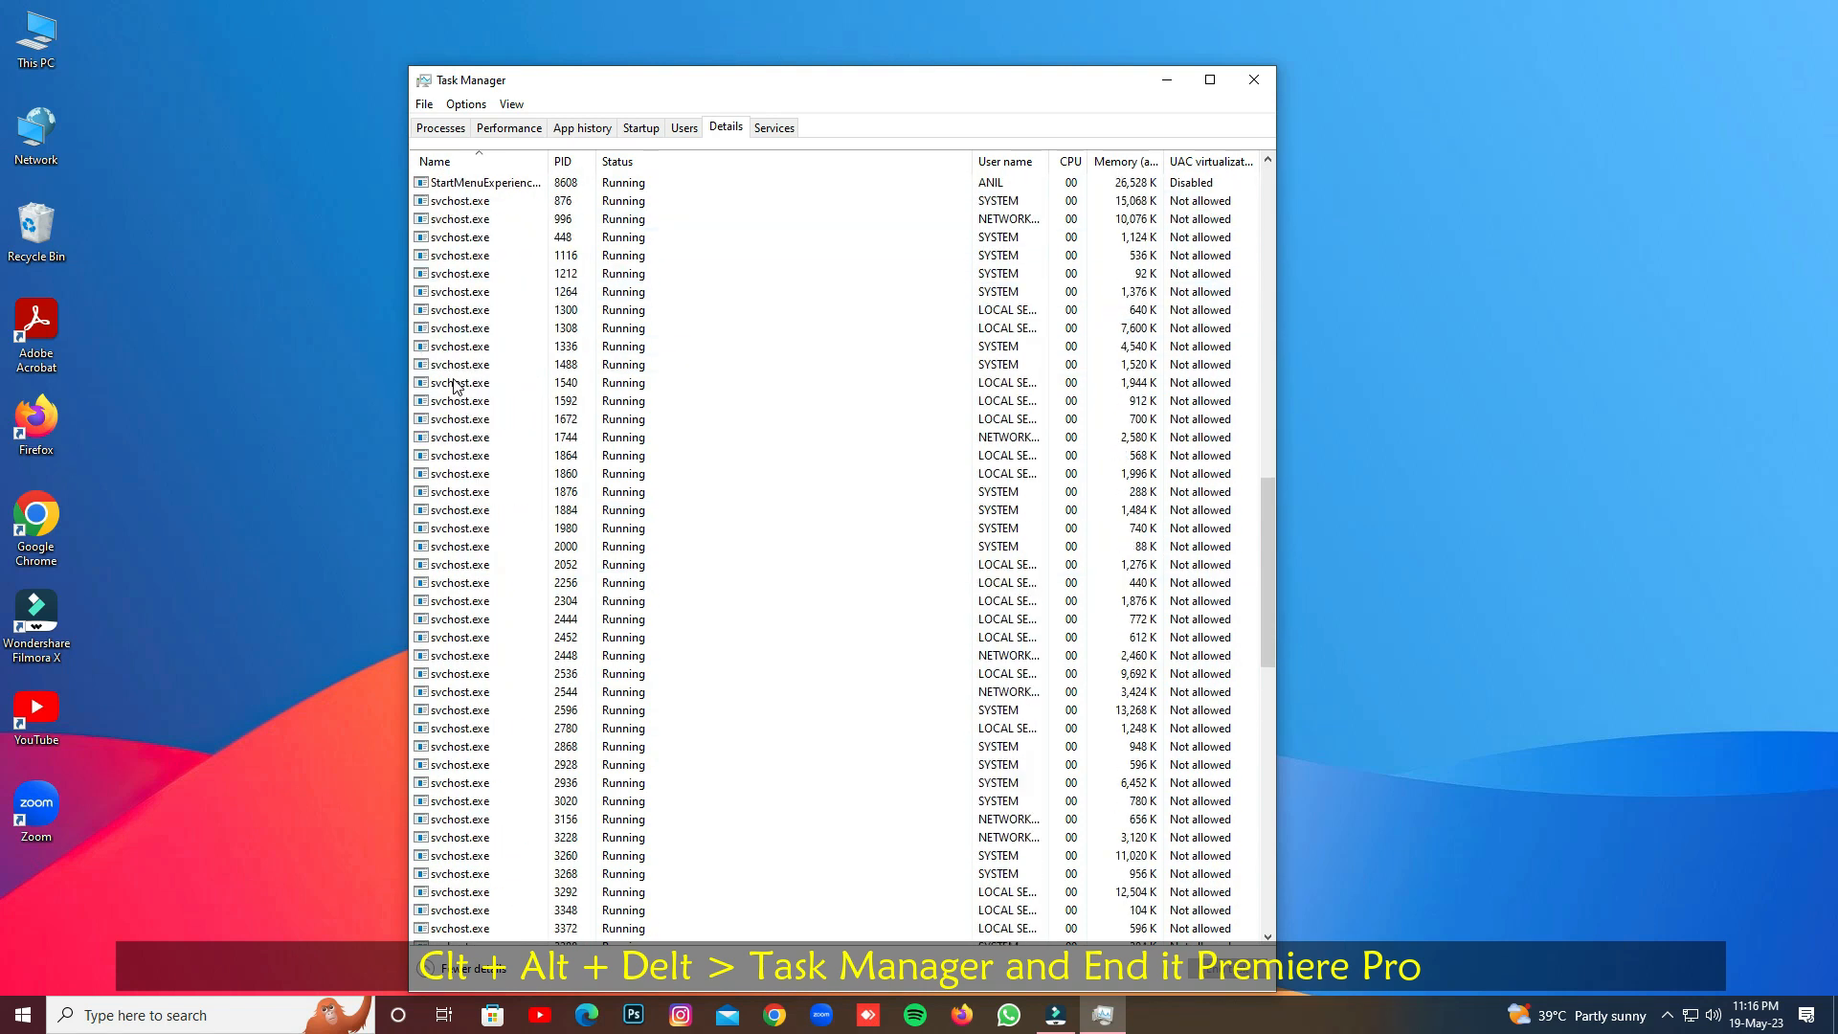
{"action": "left_click_drag", "start_coordinate": [1273, 611], "coordinate": [1271, 397]}
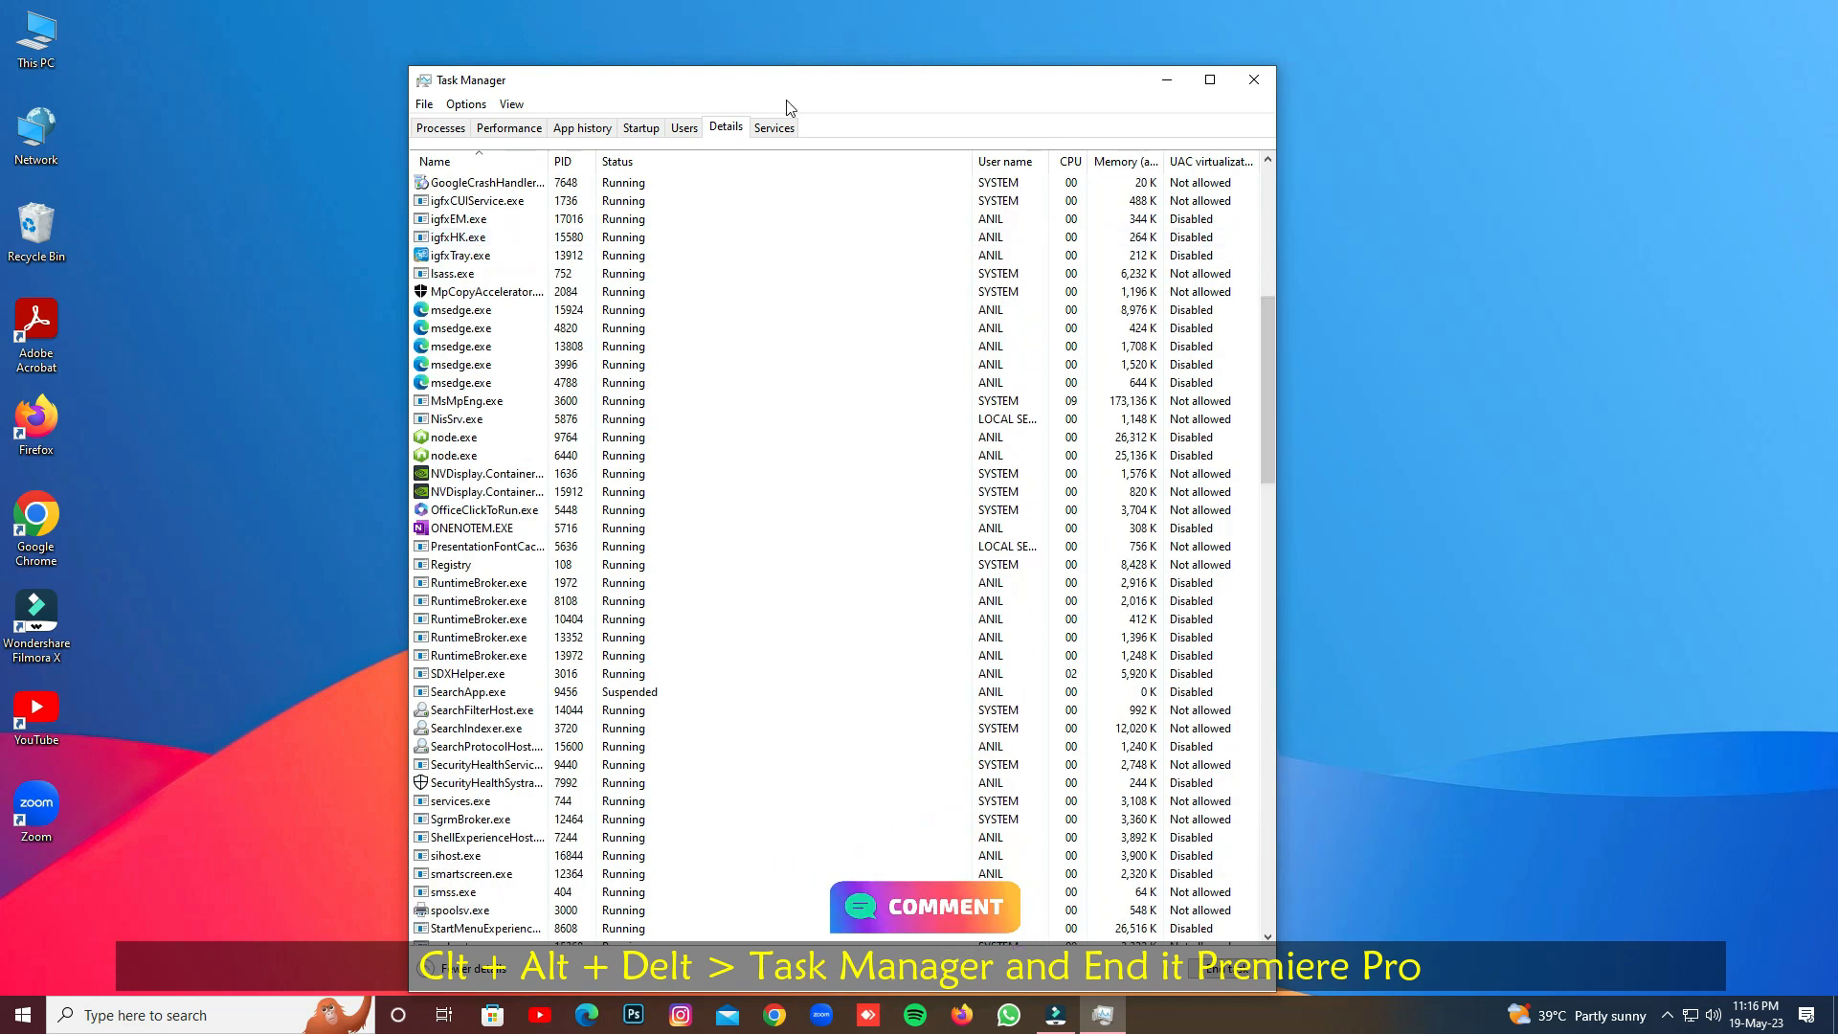
- Look through the Windows services in Task Manager and check the actions available for the Appinfo service
{"action": "left_click", "coordinate": [787, 130]}
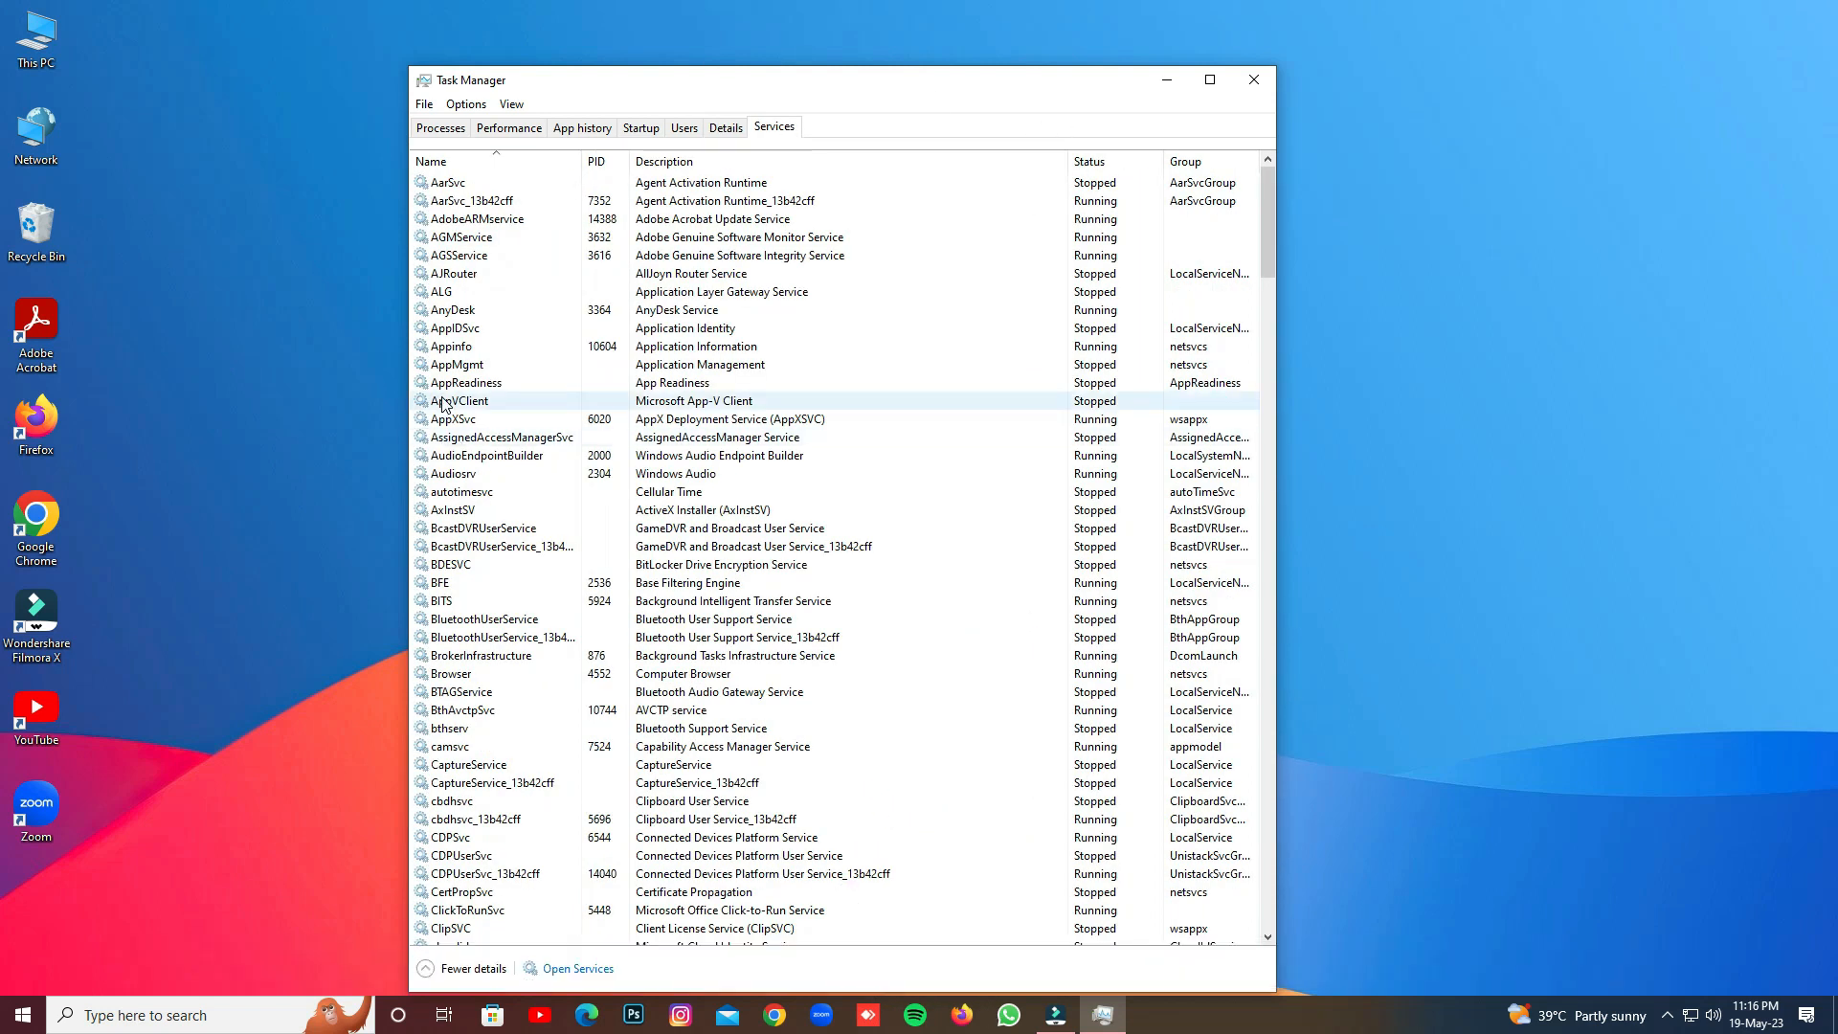
{"action": "scroll", "coordinate": [485, 629], "scroll_direction": "down", "scroll_amount": 3}
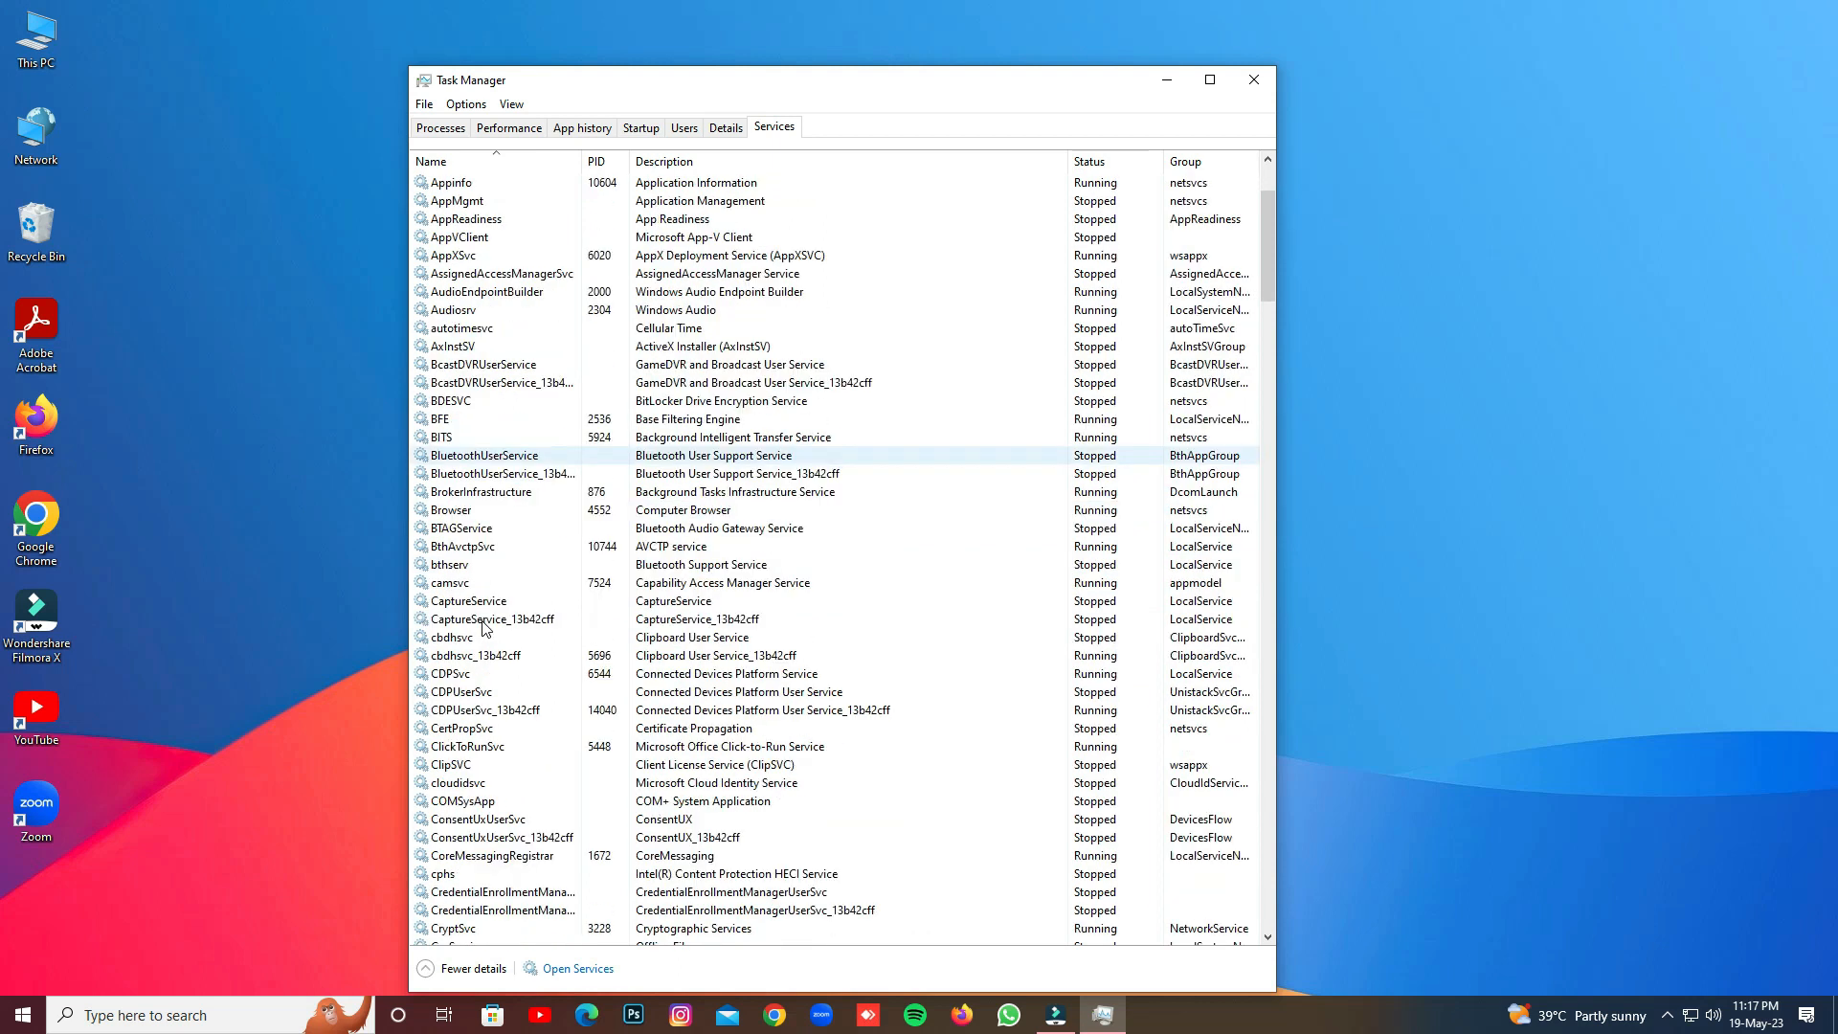
{"action": "scroll", "coordinate": [485, 629], "scroll_direction": "down", "scroll_amount": 2}
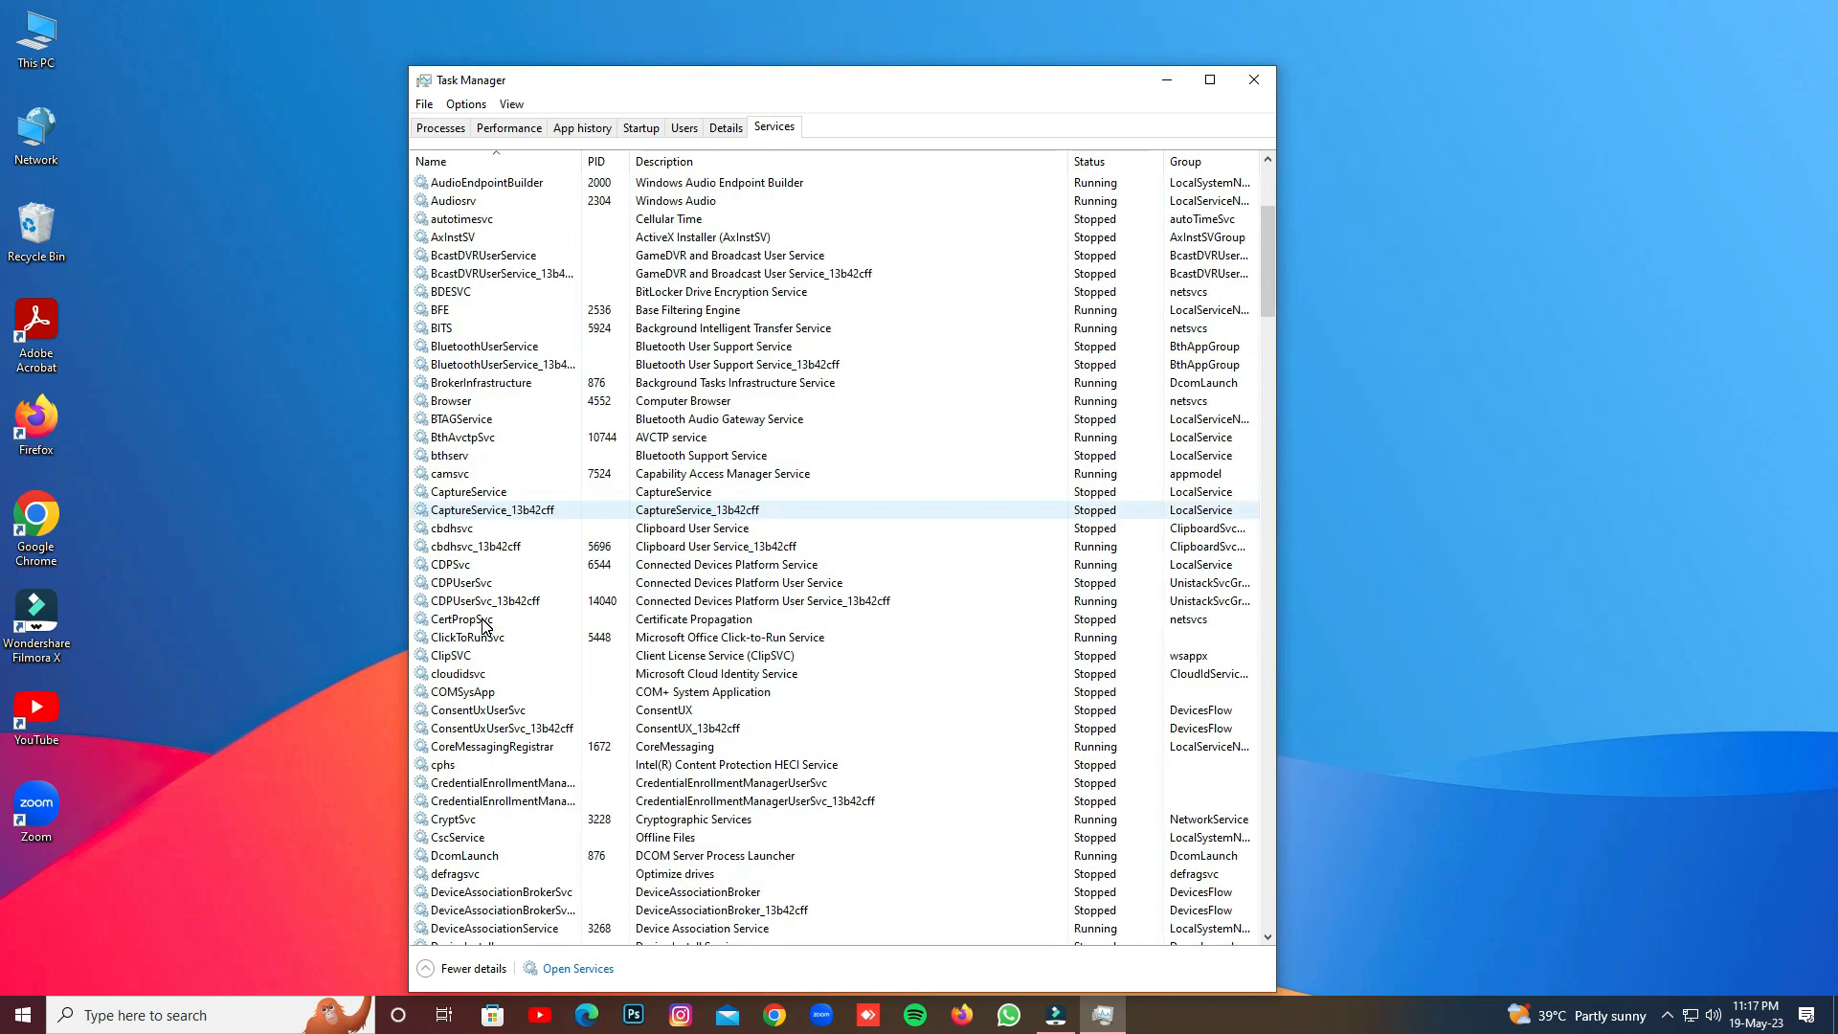
{"action": "scroll", "coordinate": [485, 626], "scroll_direction": "up", "scroll_amount": 2}
{"action": "scroll", "coordinate": [485, 626], "scroll_direction": "up", "scroll_amount": 3}
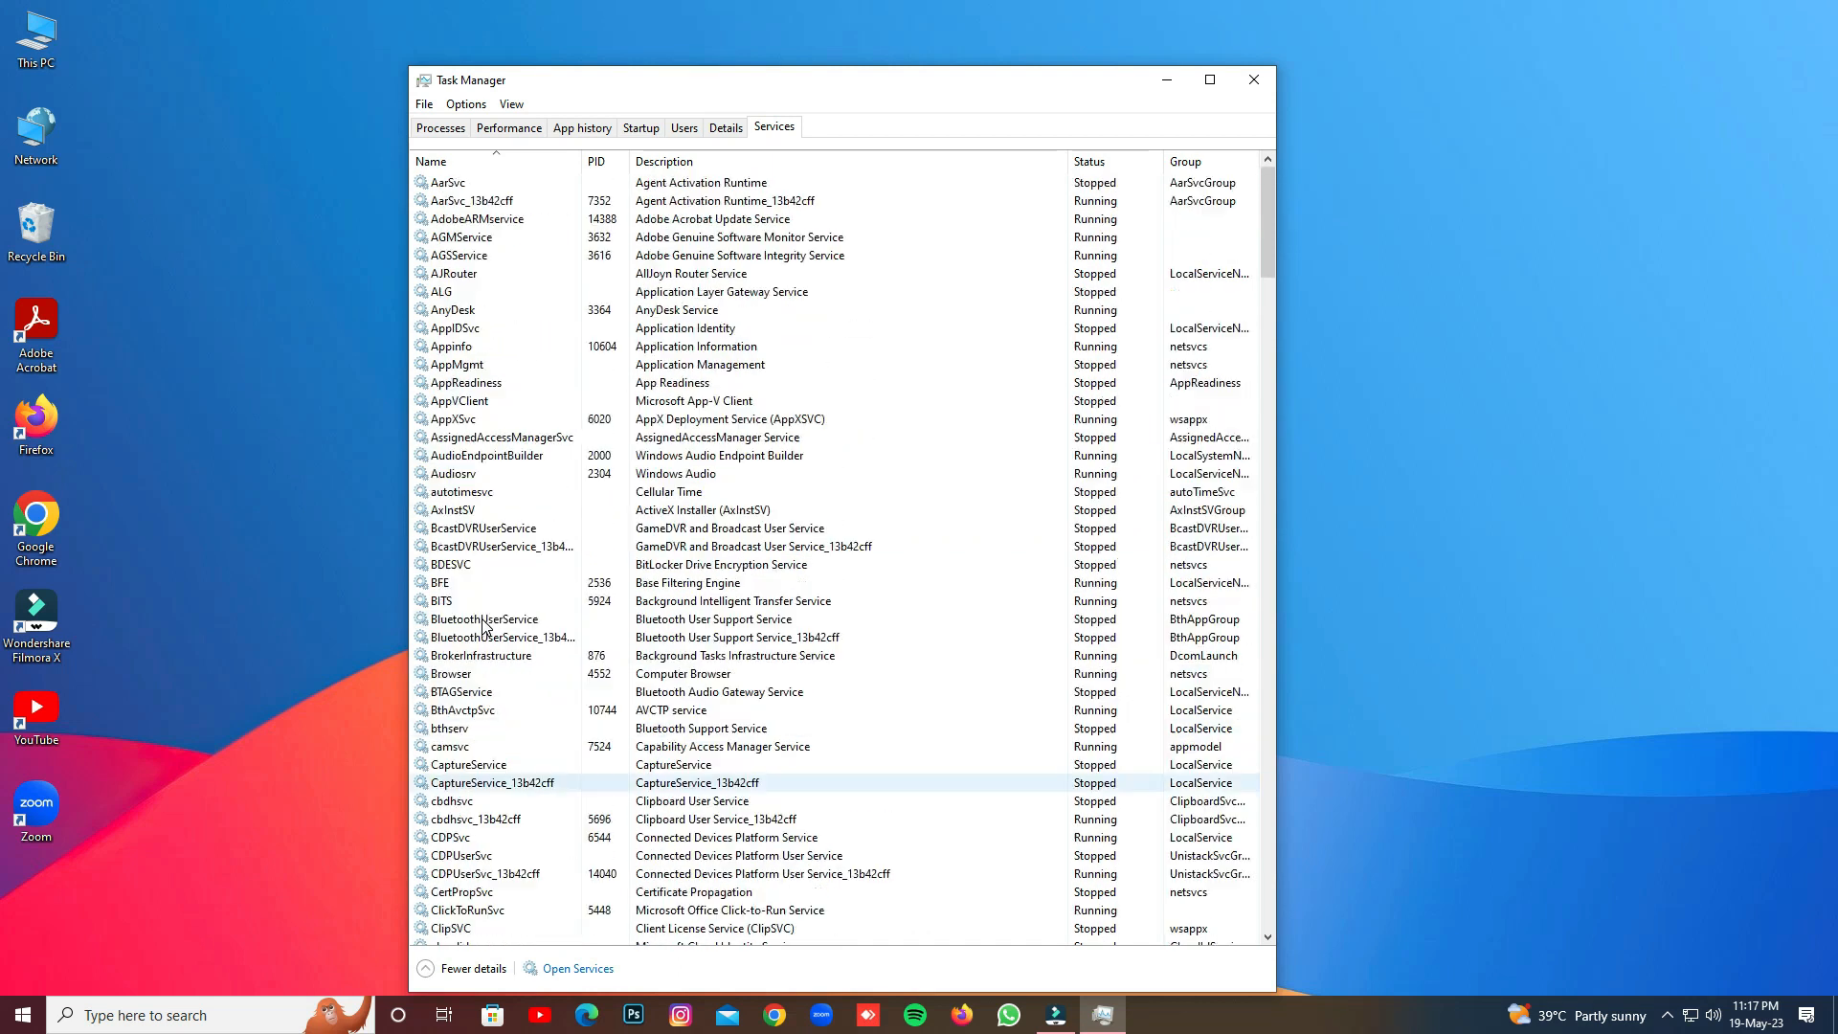
{"action": "left_click", "coordinate": [453, 350]}
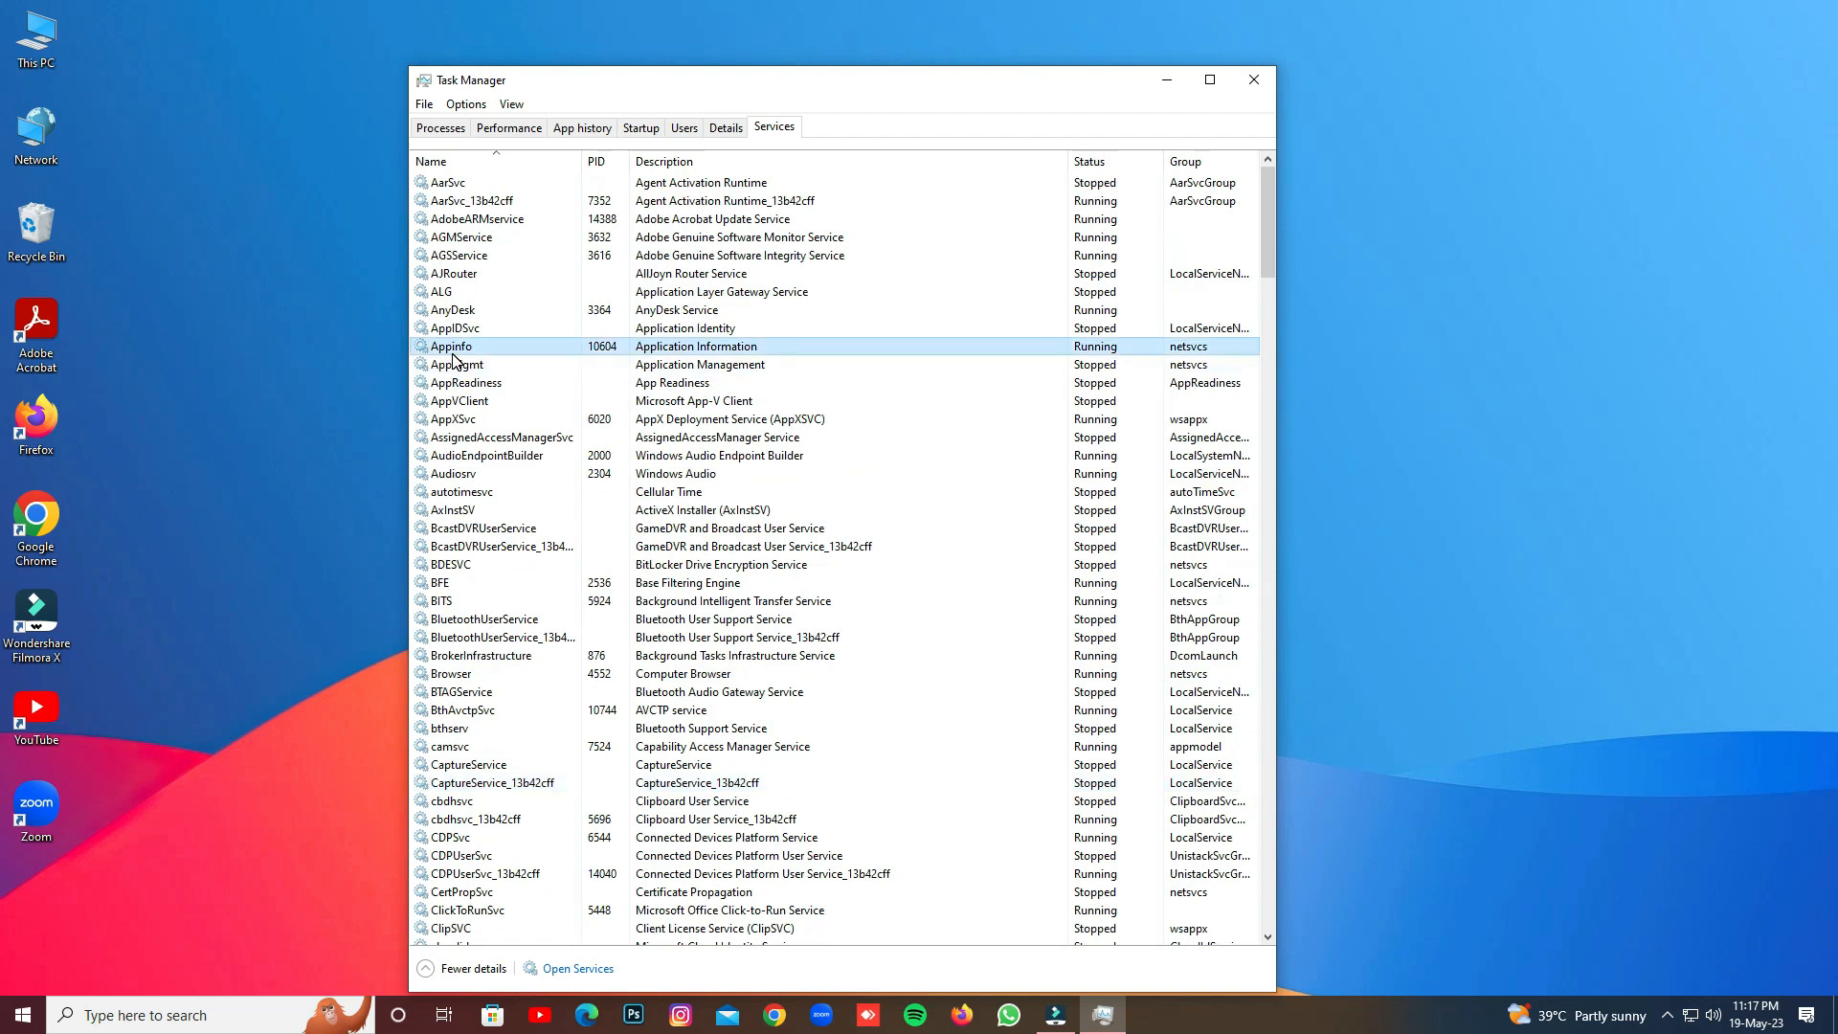
{"action": "right_click", "coordinate": [455, 359]}
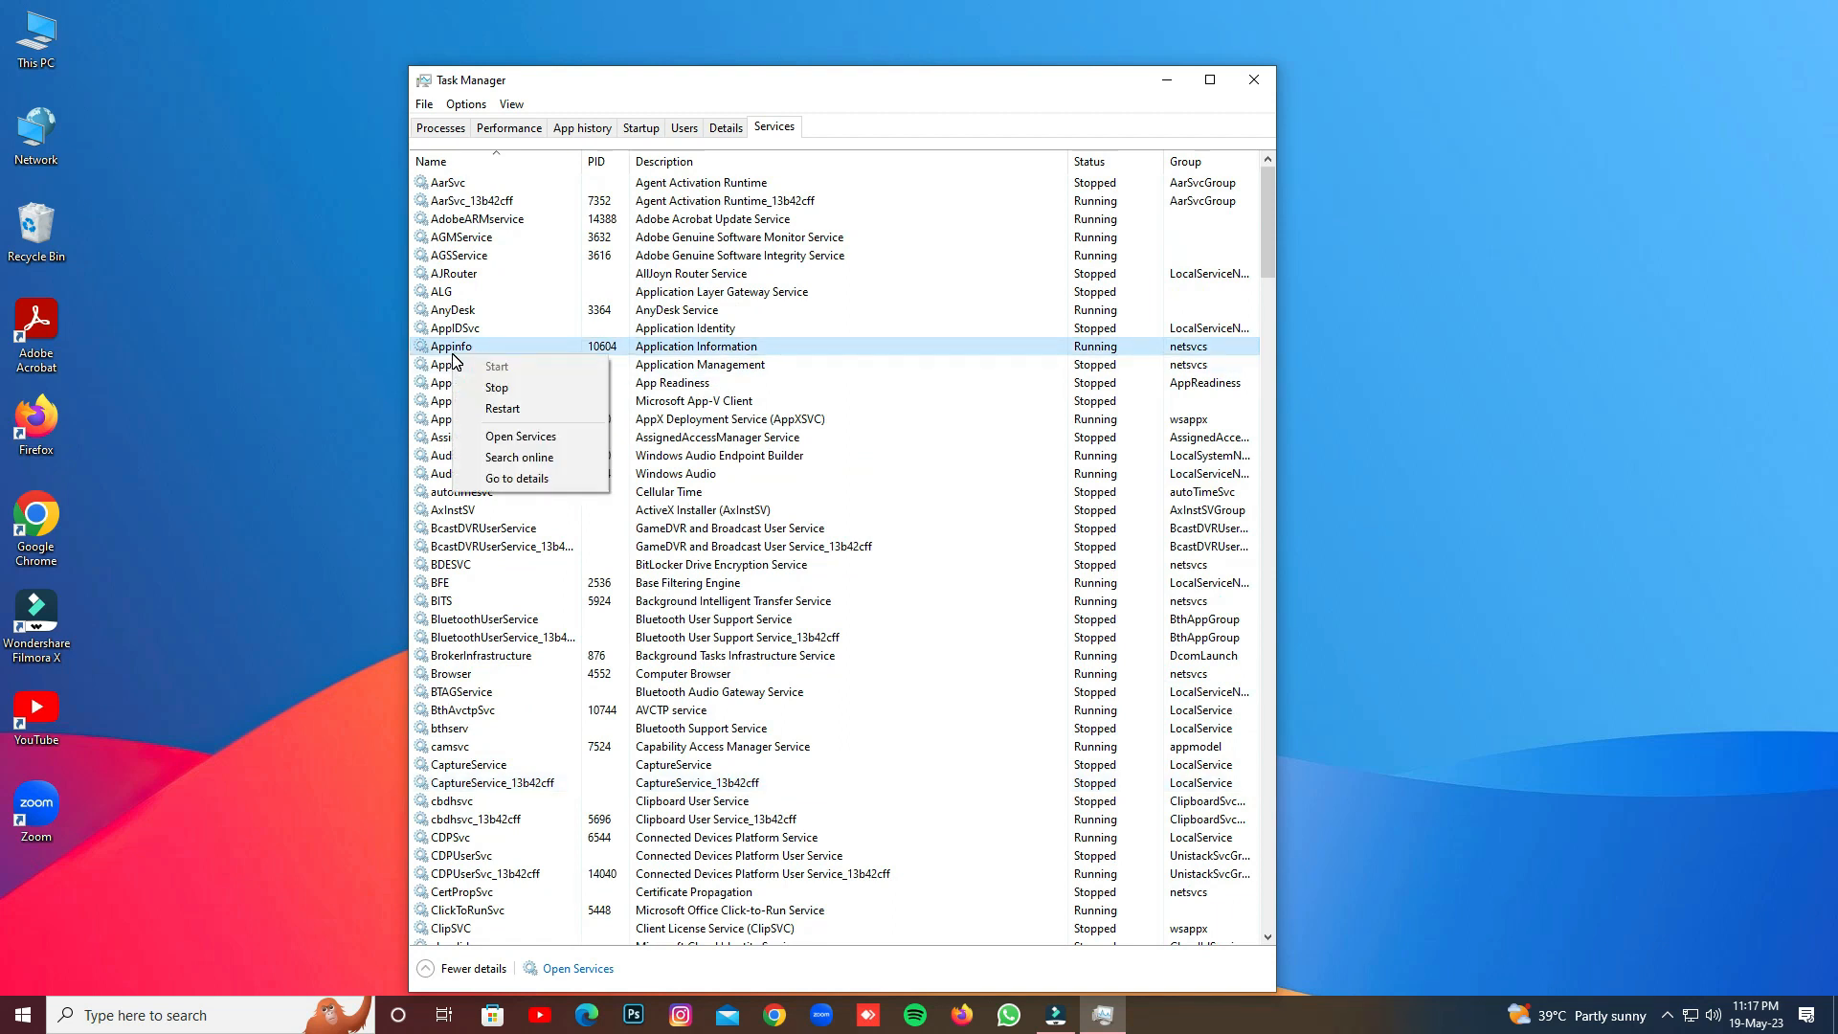
{"action": "left_click", "coordinate": [445, 603]}
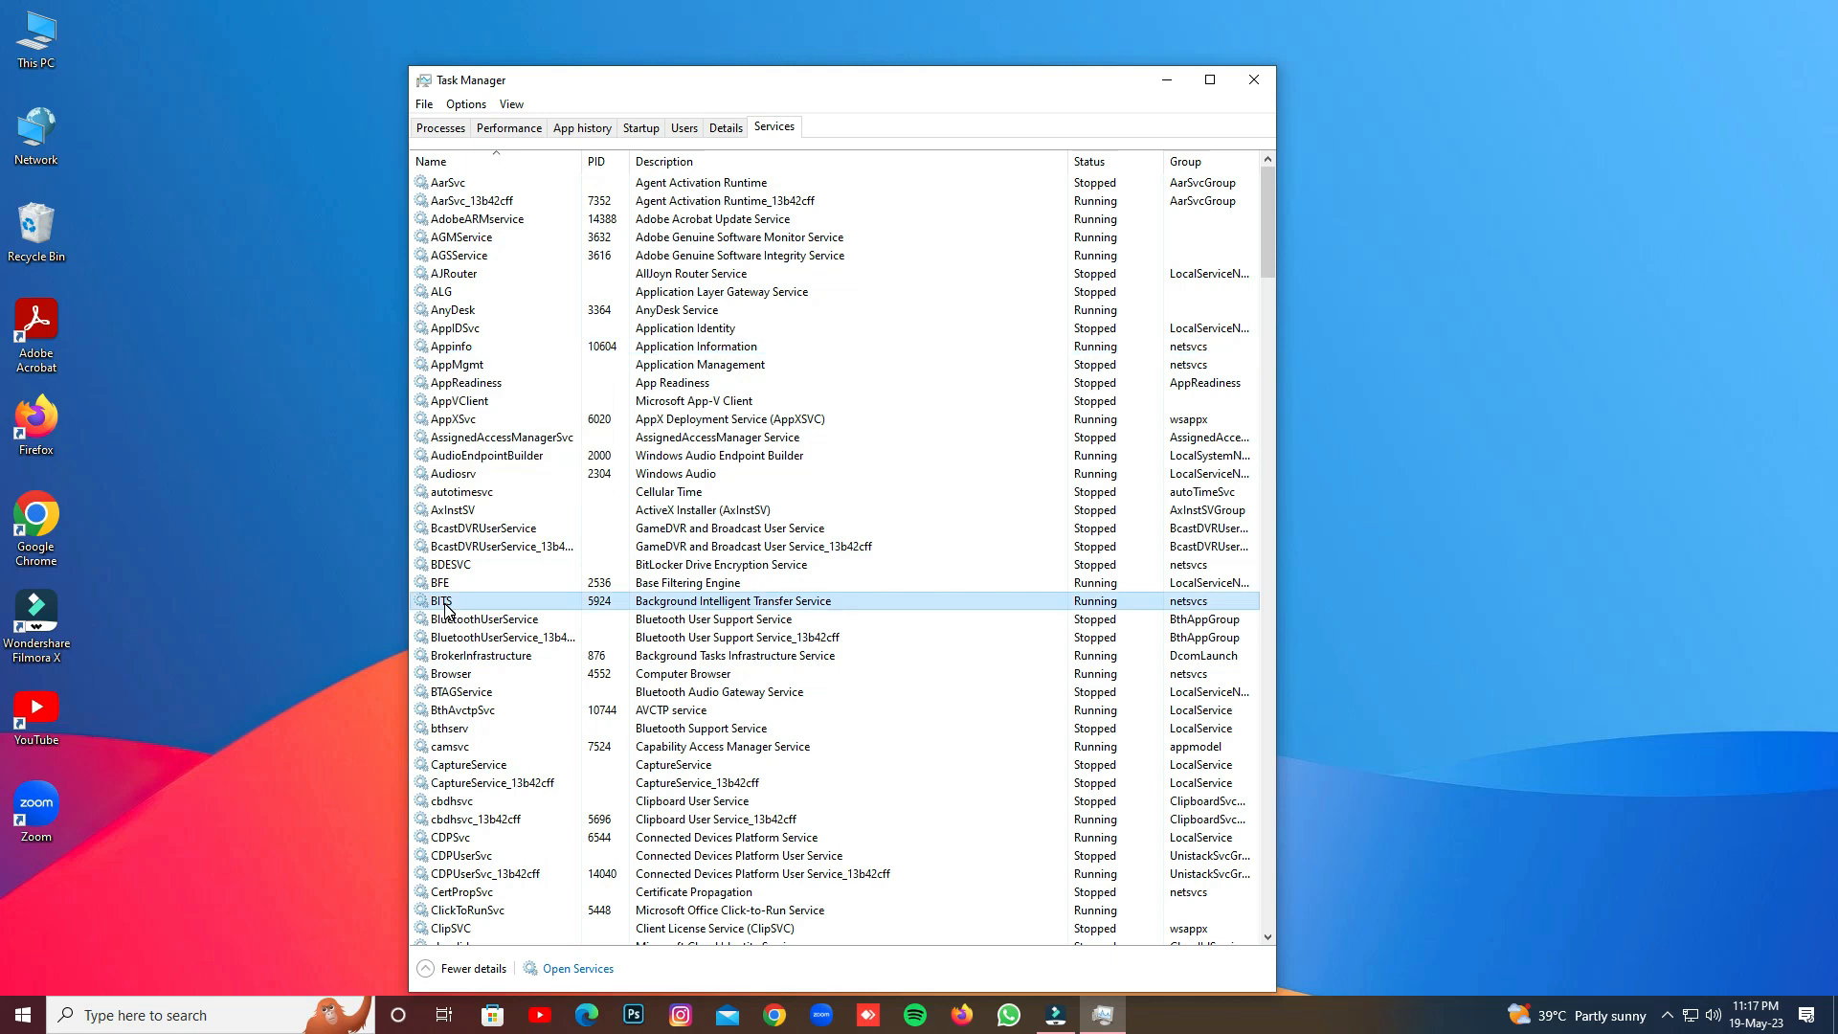
{"action": "scroll", "coordinate": [484, 532], "scroll_direction": "down", "scroll_amount": 2}
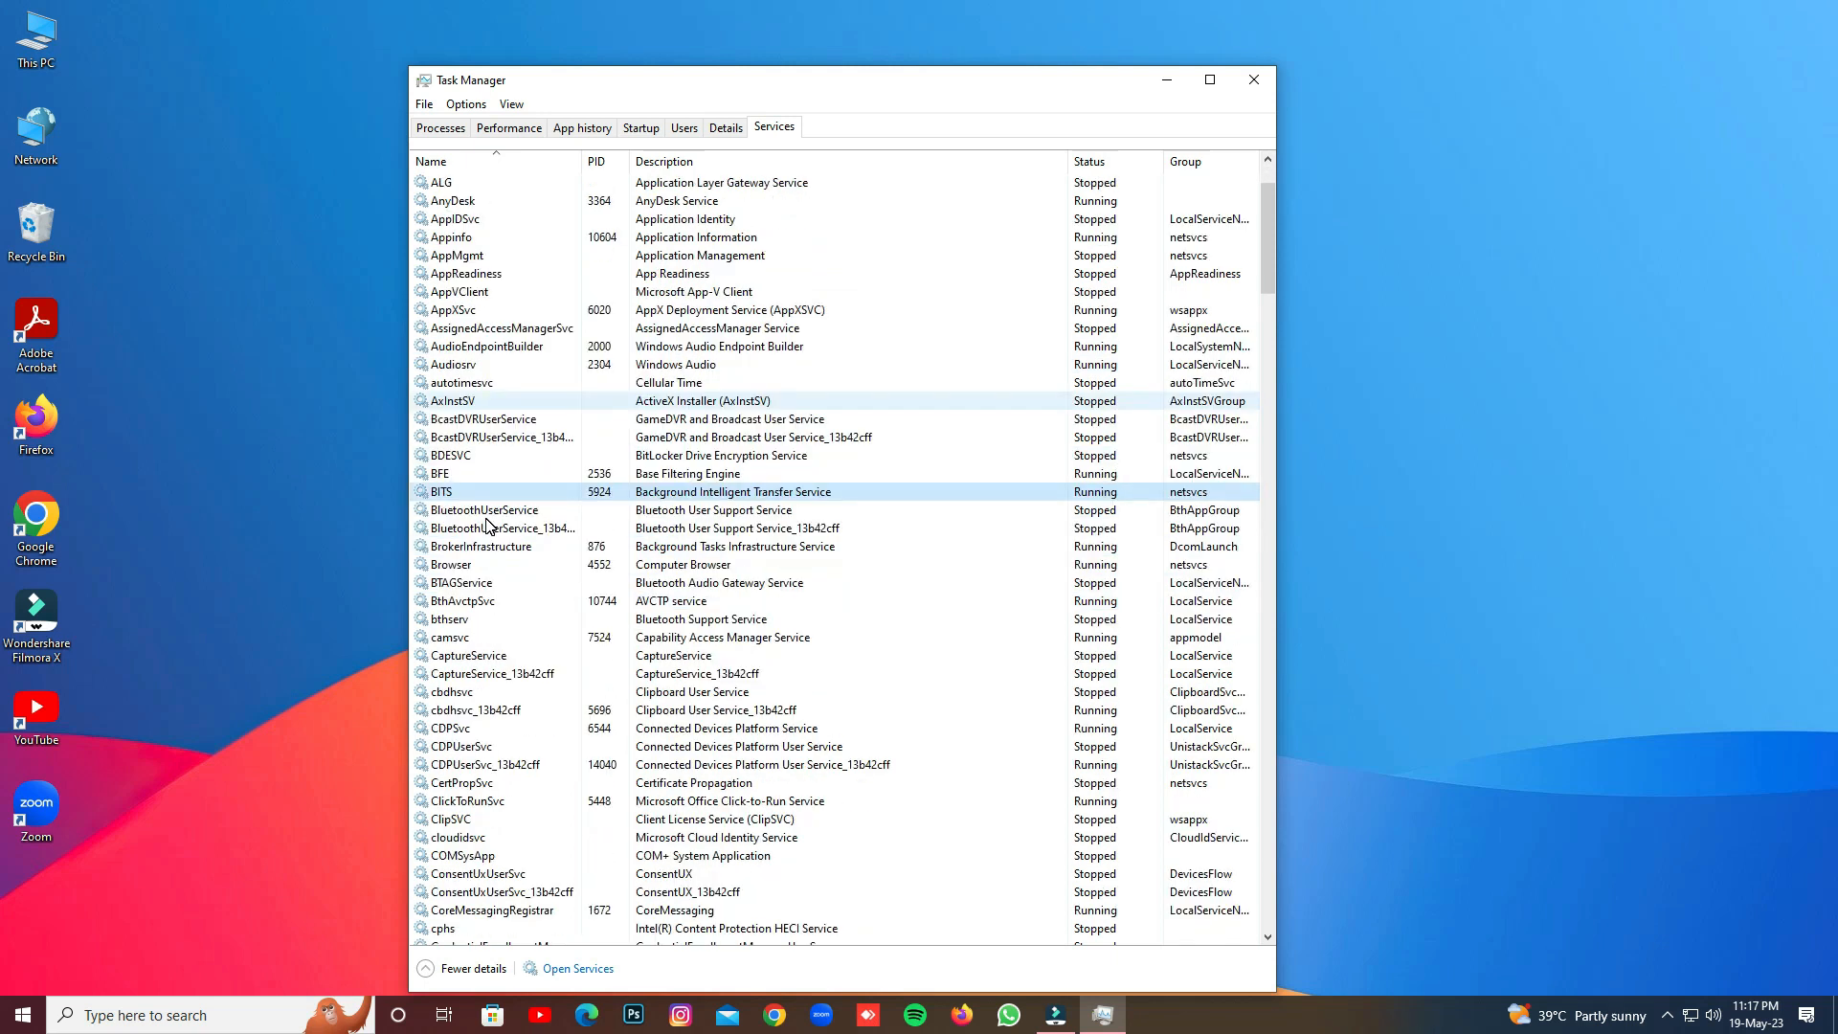
{"action": "scroll", "coordinate": [486, 525], "scroll_direction": "down", "scroll_amount": 3}
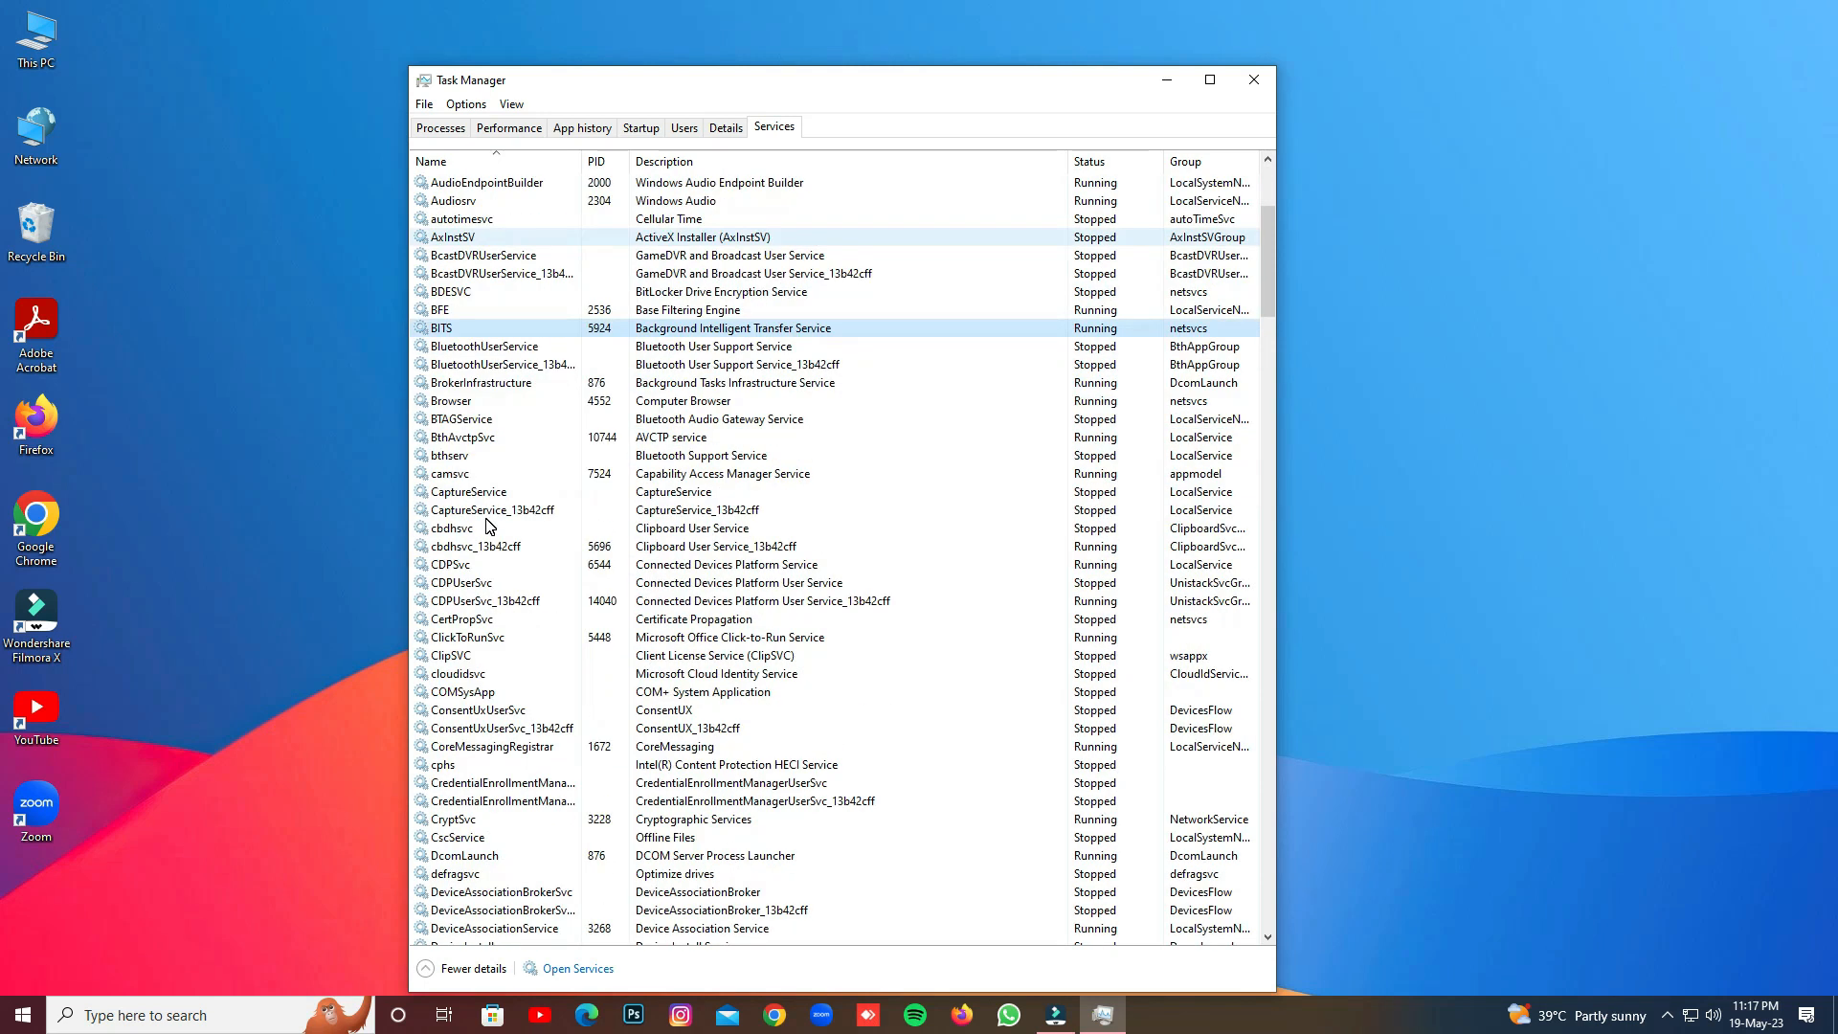
{"action": "scroll", "coordinate": [486, 526], "scroll_direction": "down", "scroll_amount": 4}
{"action": "scroll", "coordinate": [479, 722], "scroll_direction": "down", "scroll_amount": 4}
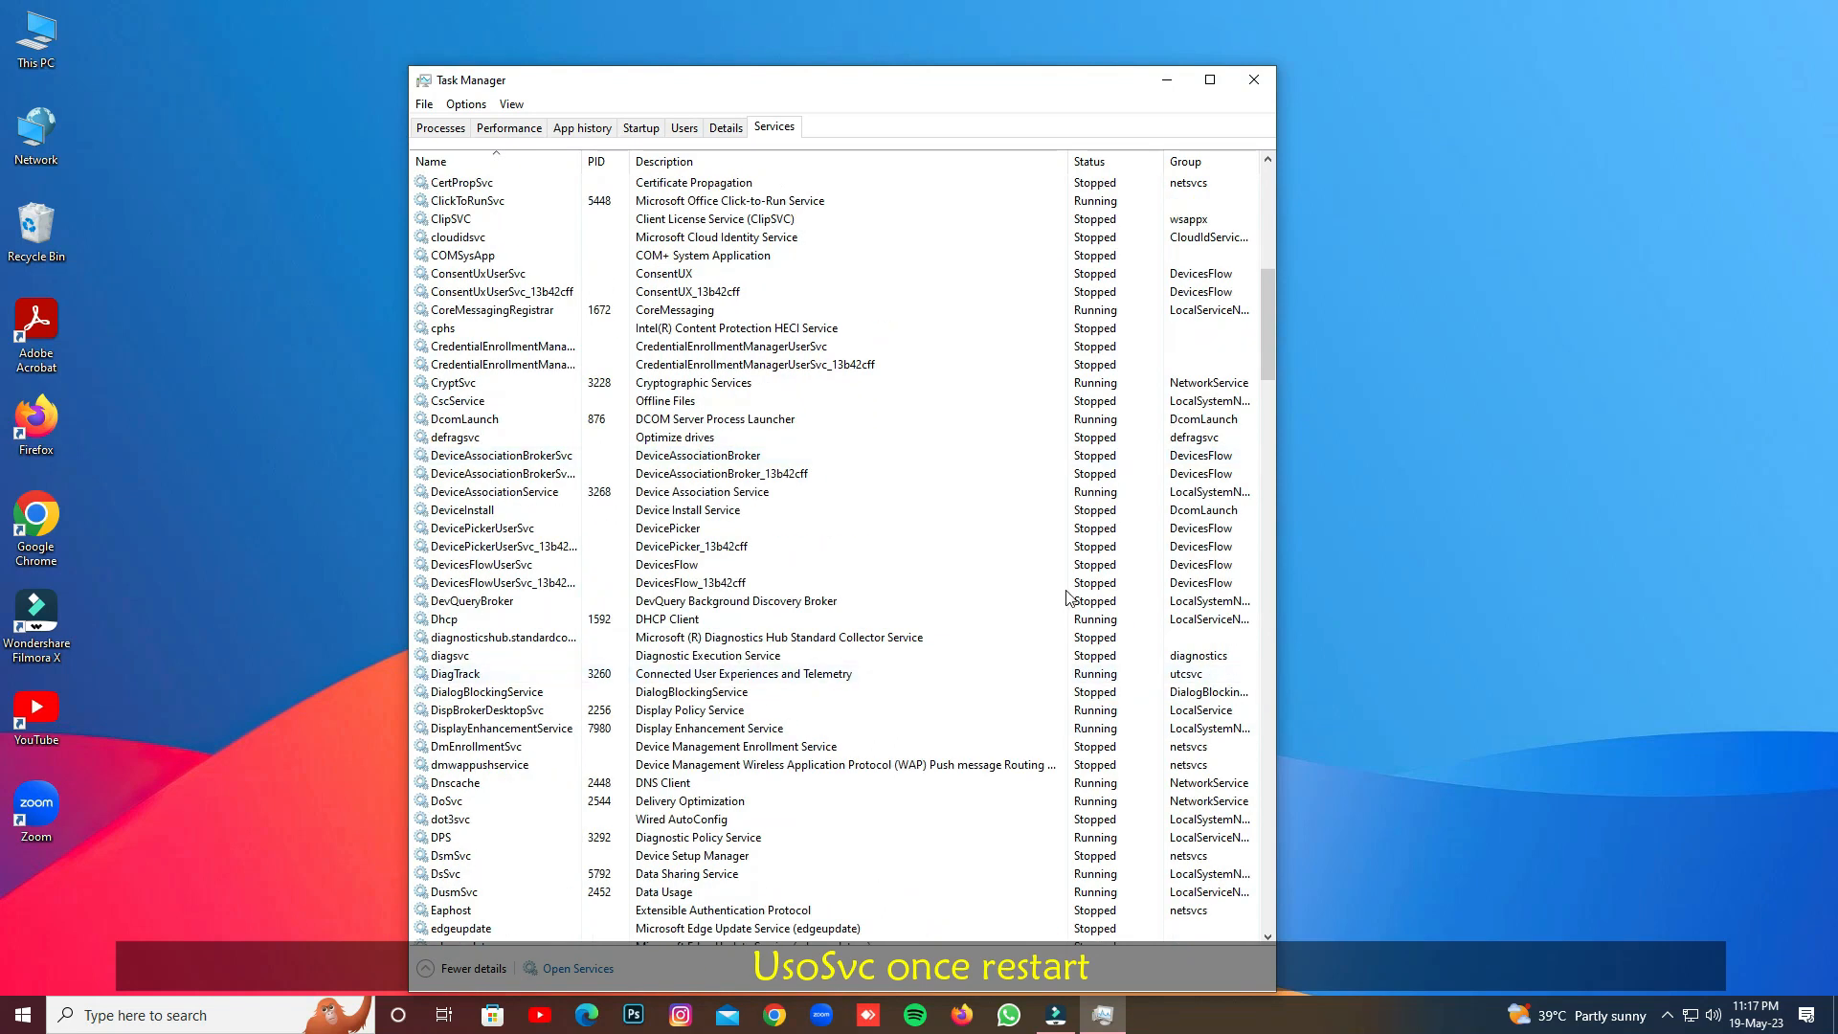
- Find the UsoSvc (Update Orchestrator Service) entry in the services list and restart it
{"action": "left_click_drag", "start_coordinate": [1269, 337], "coordinate": [1253, 885]}
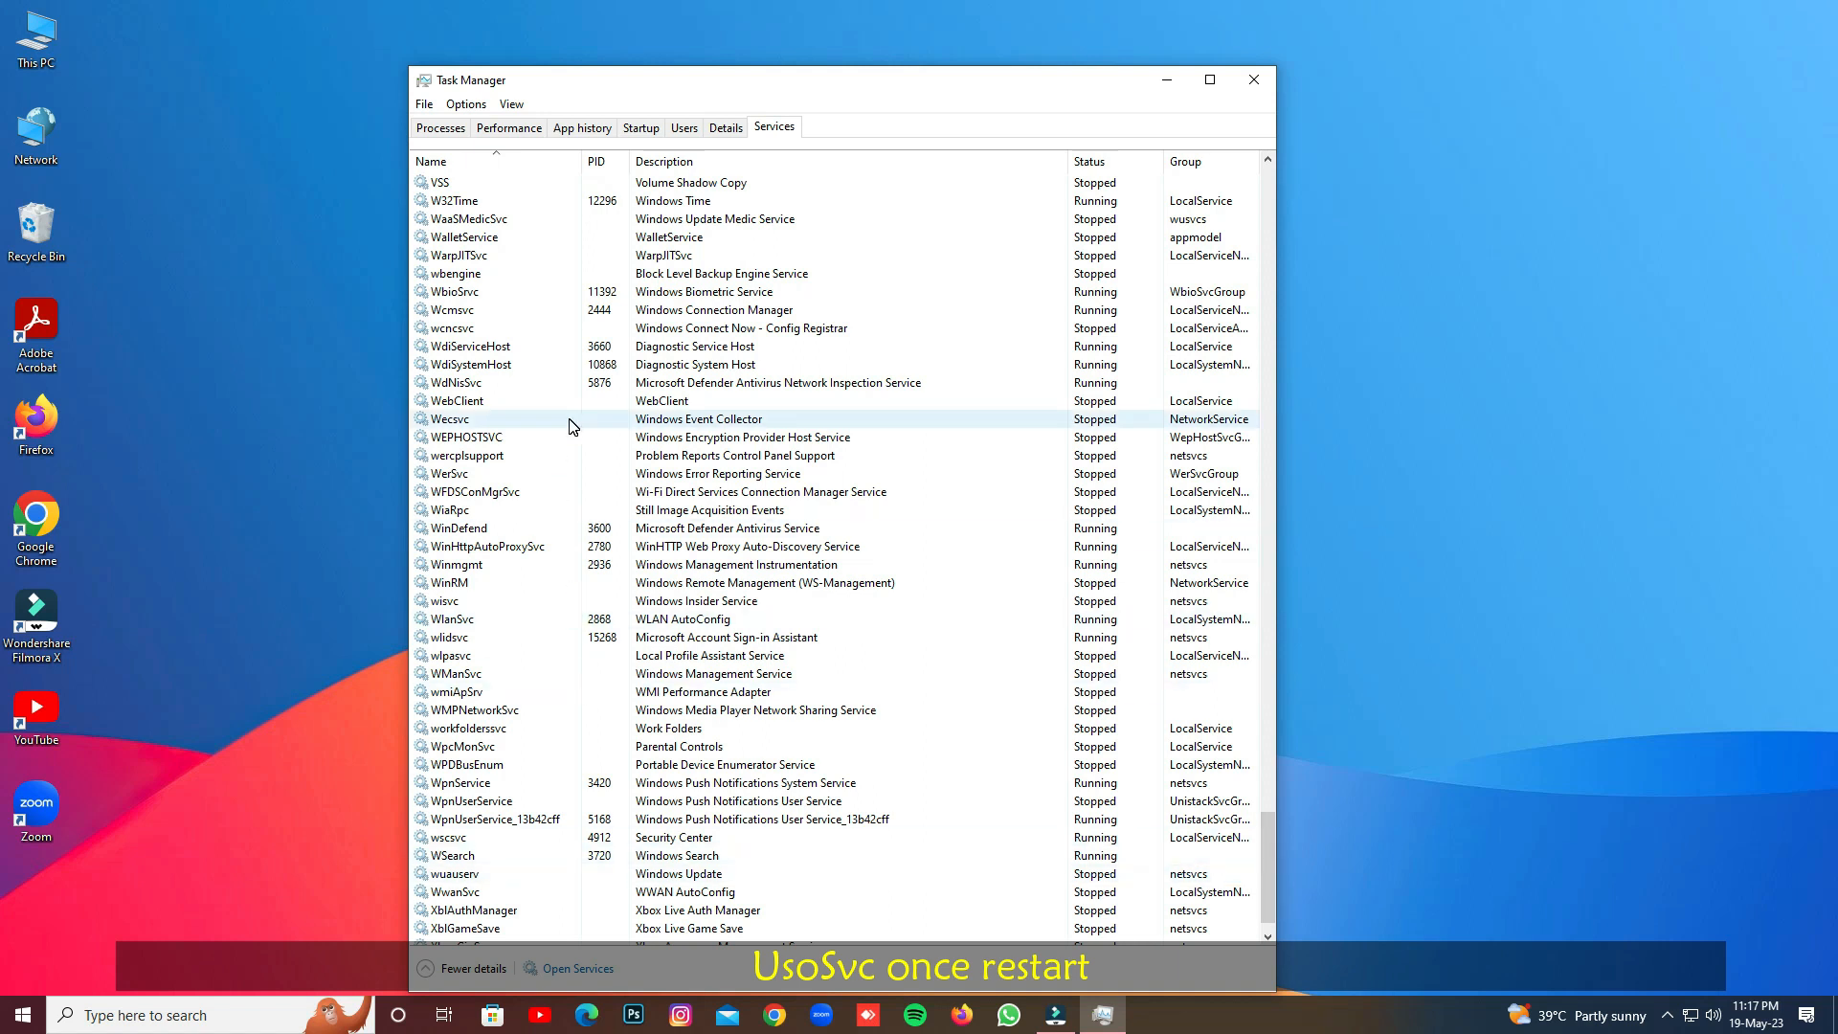
{"action": "scroll", "coordinate": [572, 426], "scroll_direction": "up", "scroll_amount": 4}
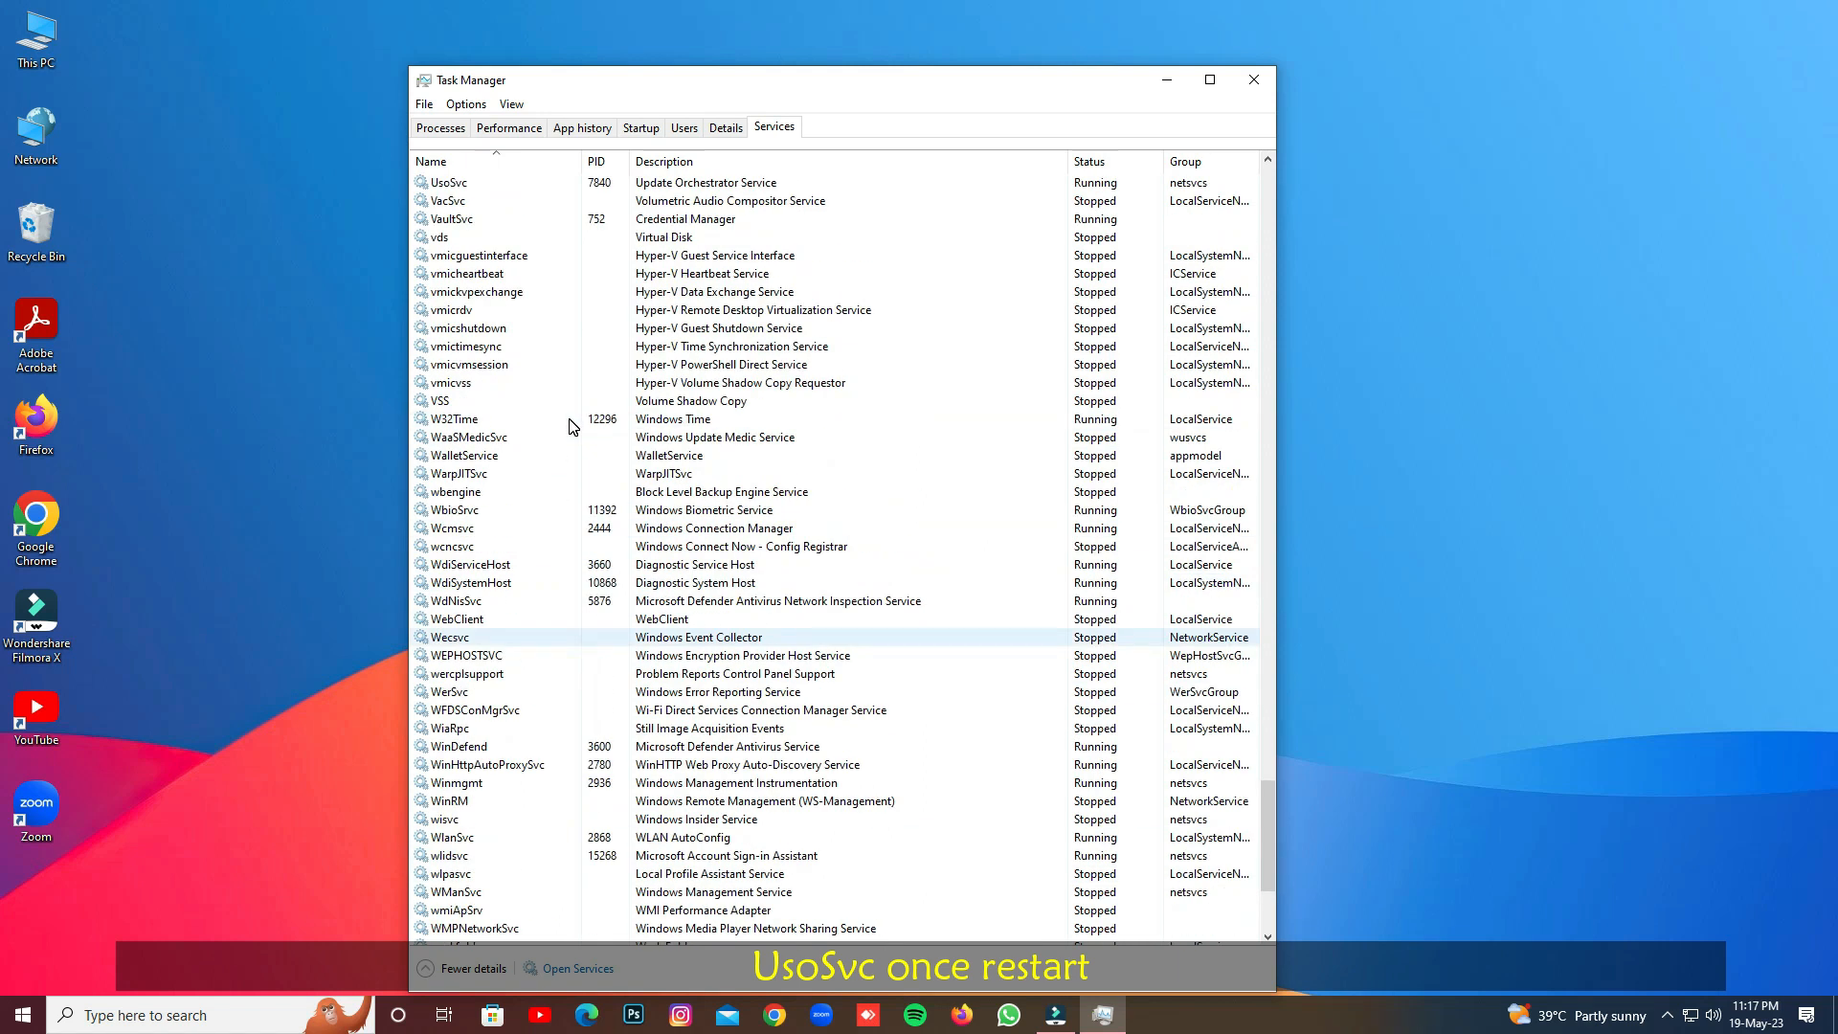
{"action": "left_click", "coordinate": [479, 186]}
{"action": "right_click", "coordinate": [480, 187]}
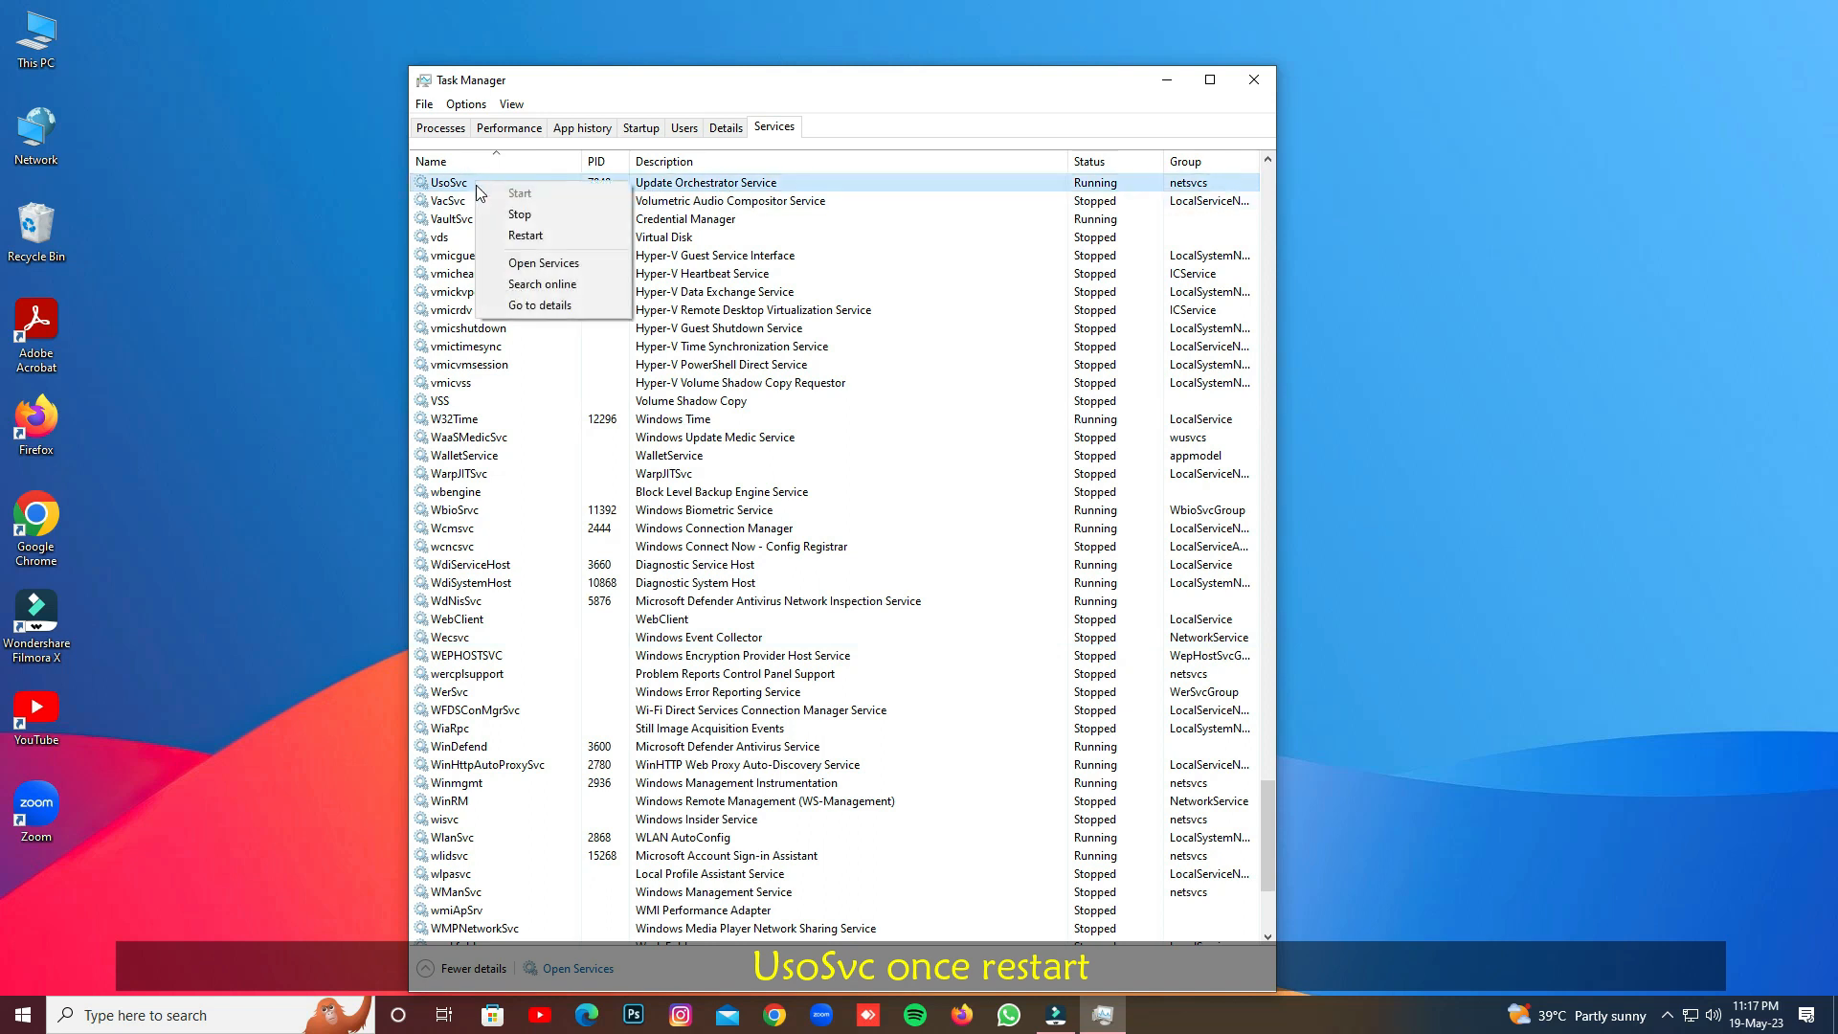
{"action": "left_click", "coordinate": [523, 236]}
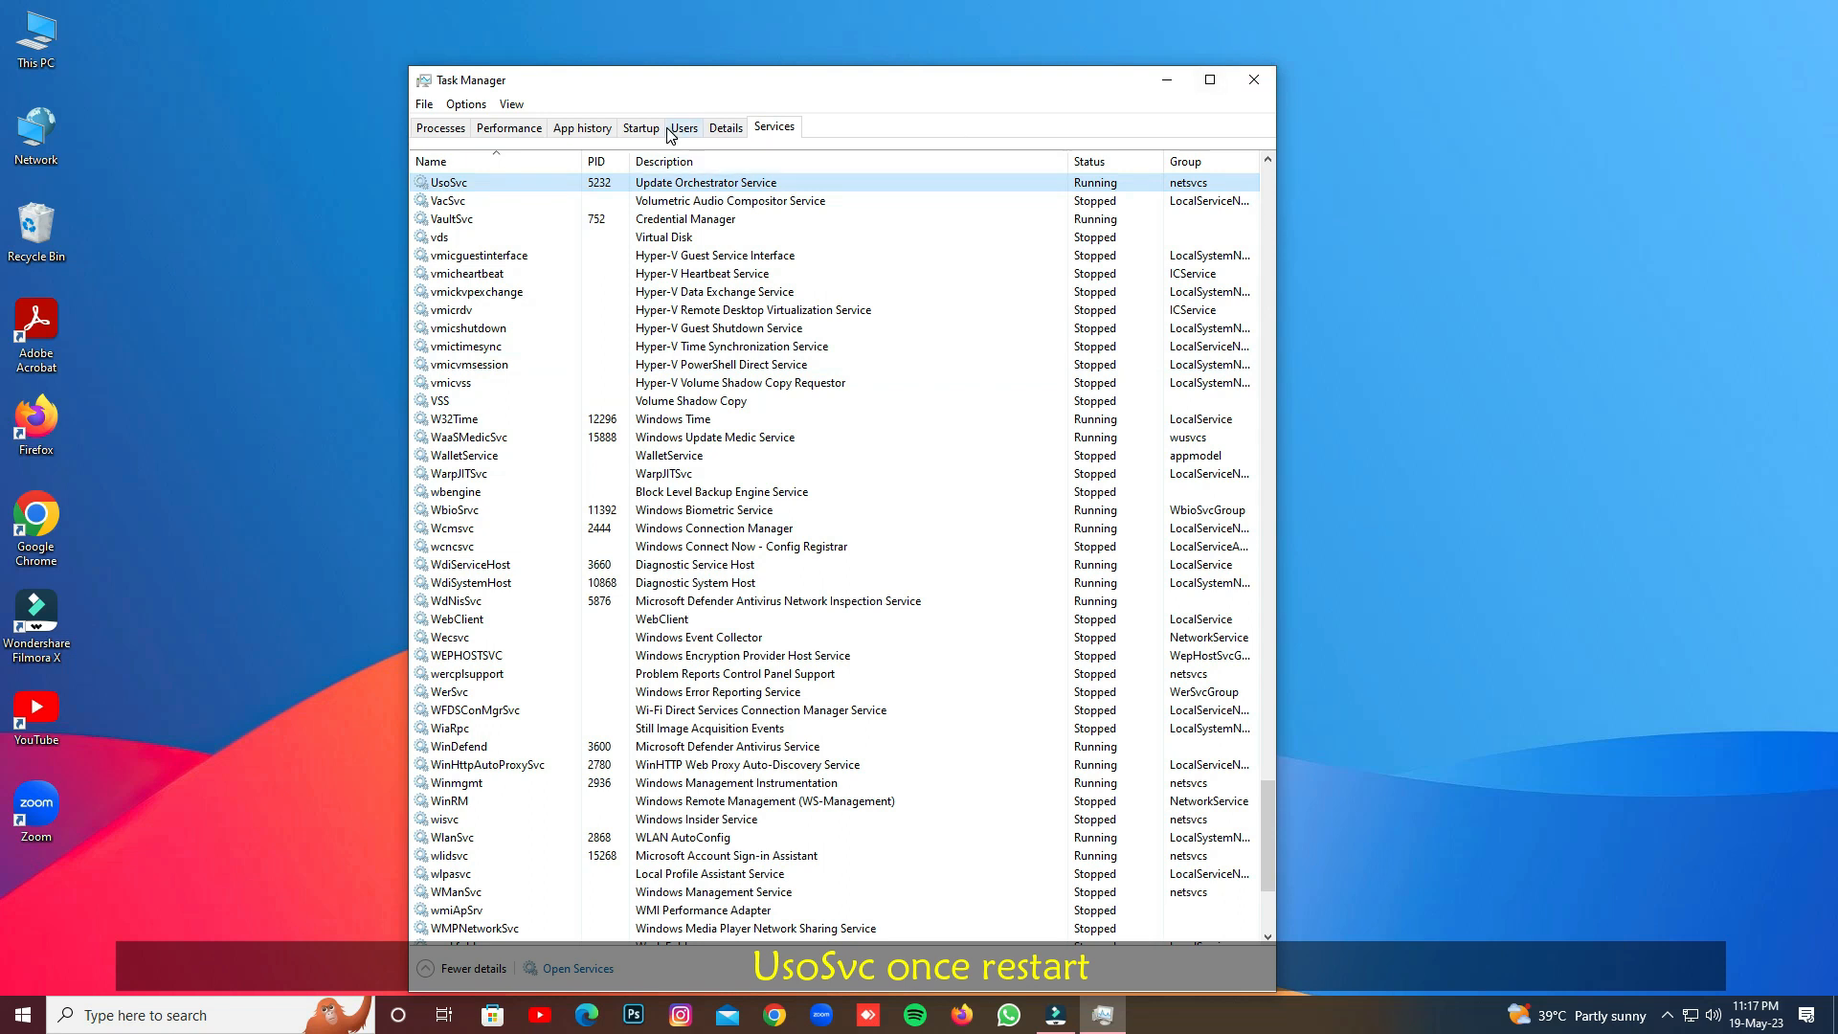
- Return to the list of running processes and restore the deleted Adobe Premiere Pro.exe that the broken shortcut refers to
{"action": "left_click", "coordinate": [441, 130]}
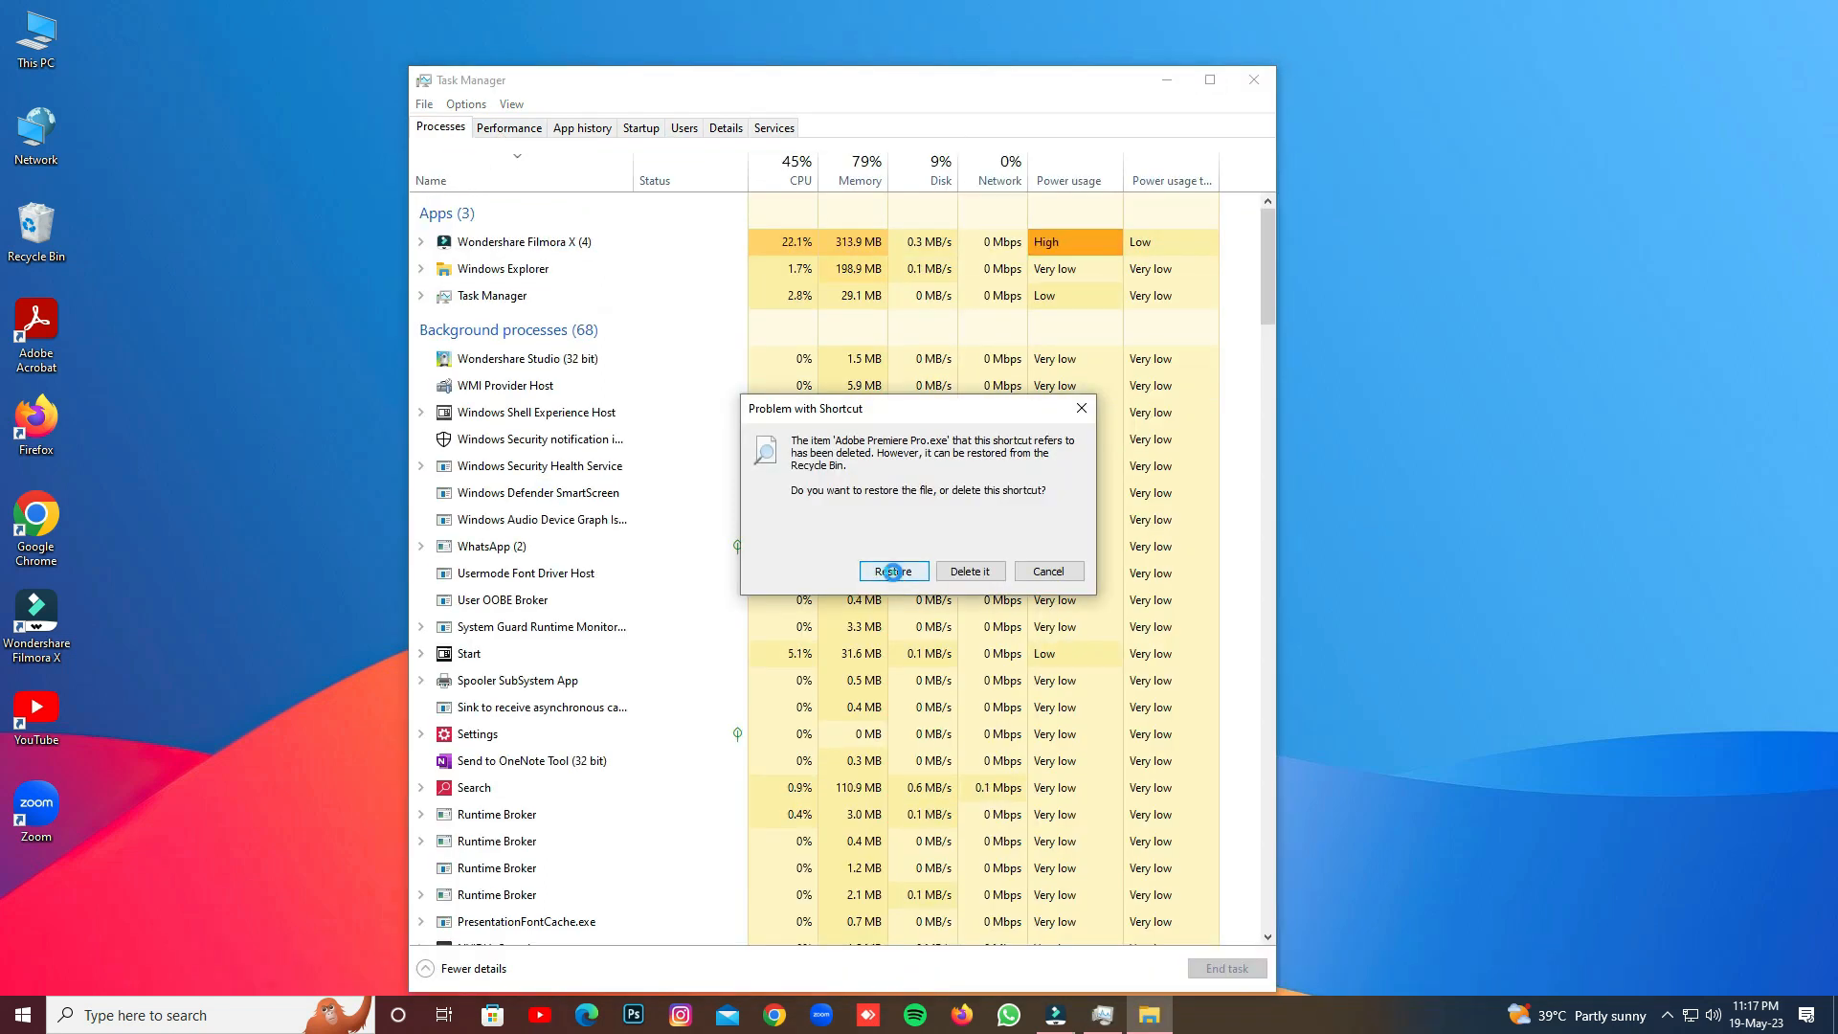
{"action": "left_click", "coordinate": [893, 572]}
{"action": "left_click", "coordinate": [859, 379]}
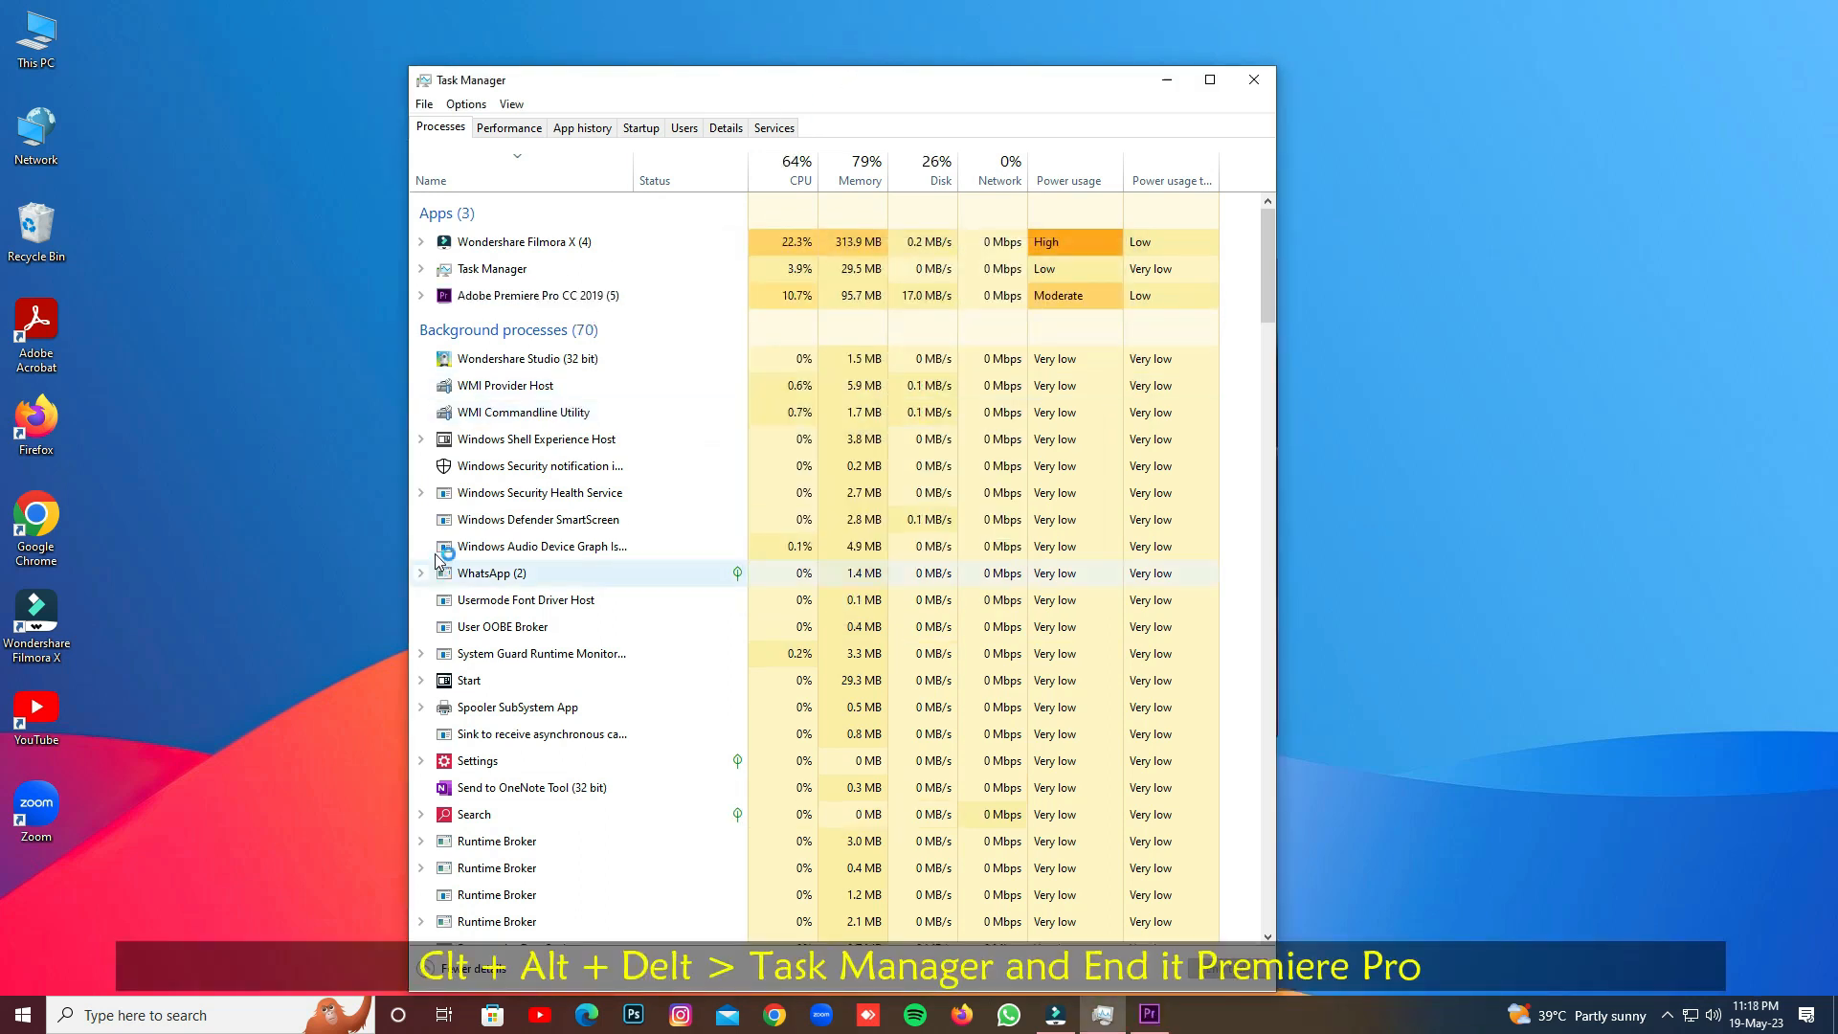
- End the Adobe Premiere Pro CC 2019 task among the running apps
{"action": "left_click", "coordinate": [552, 299]}
{"action": "right_click", "coordinate": [552, 302]}
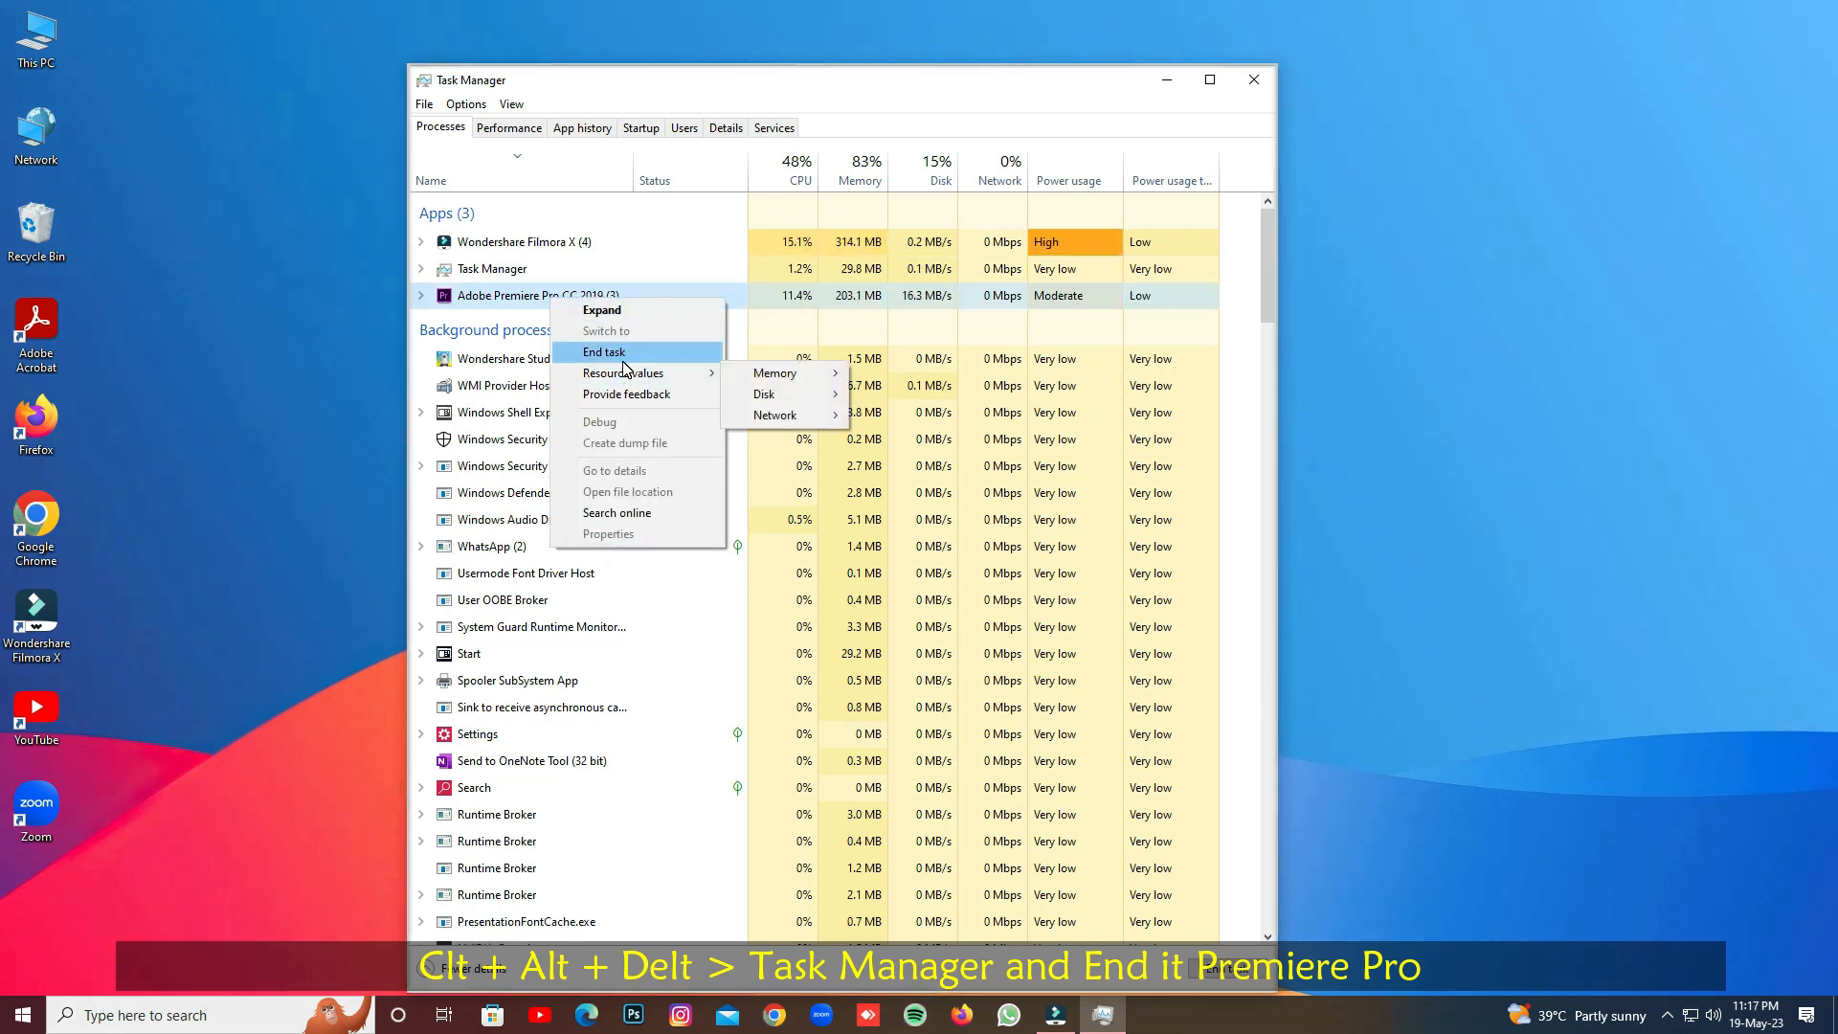
{"action": "left_click", "coordinate": [623, 374]}
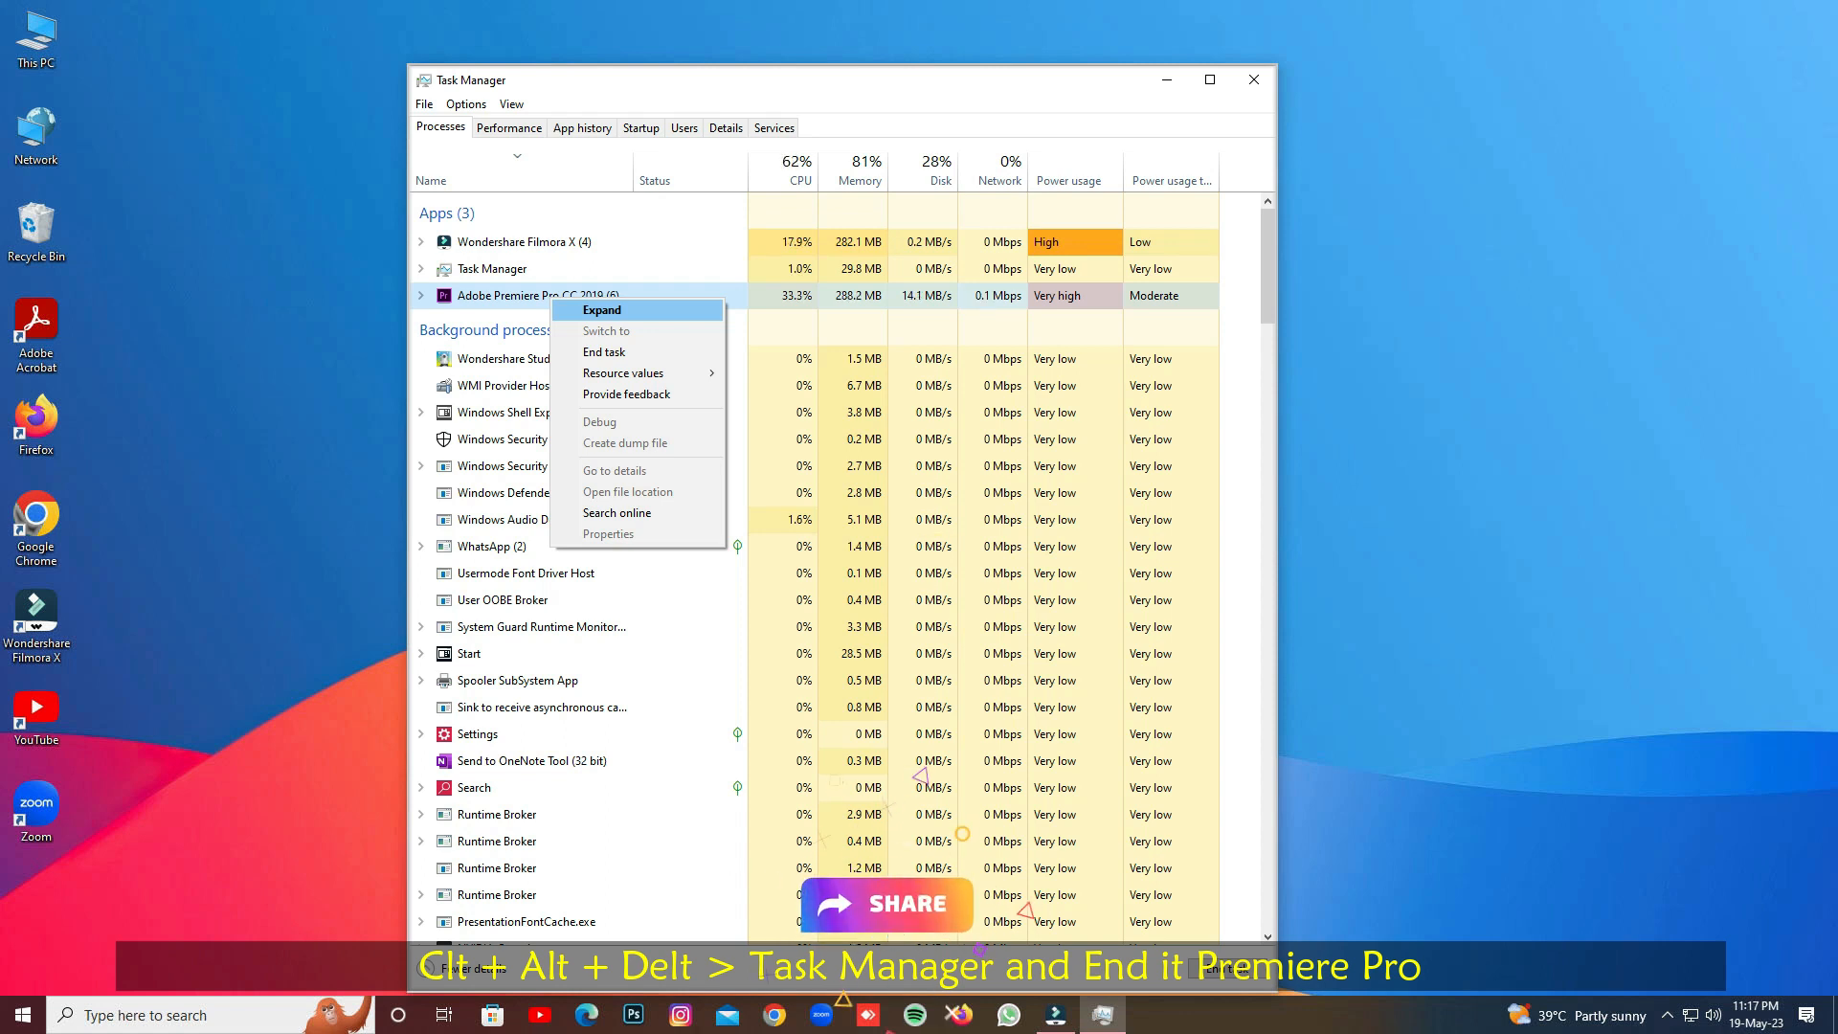
{"action": "left_click", "coordinate": [606, 354]}
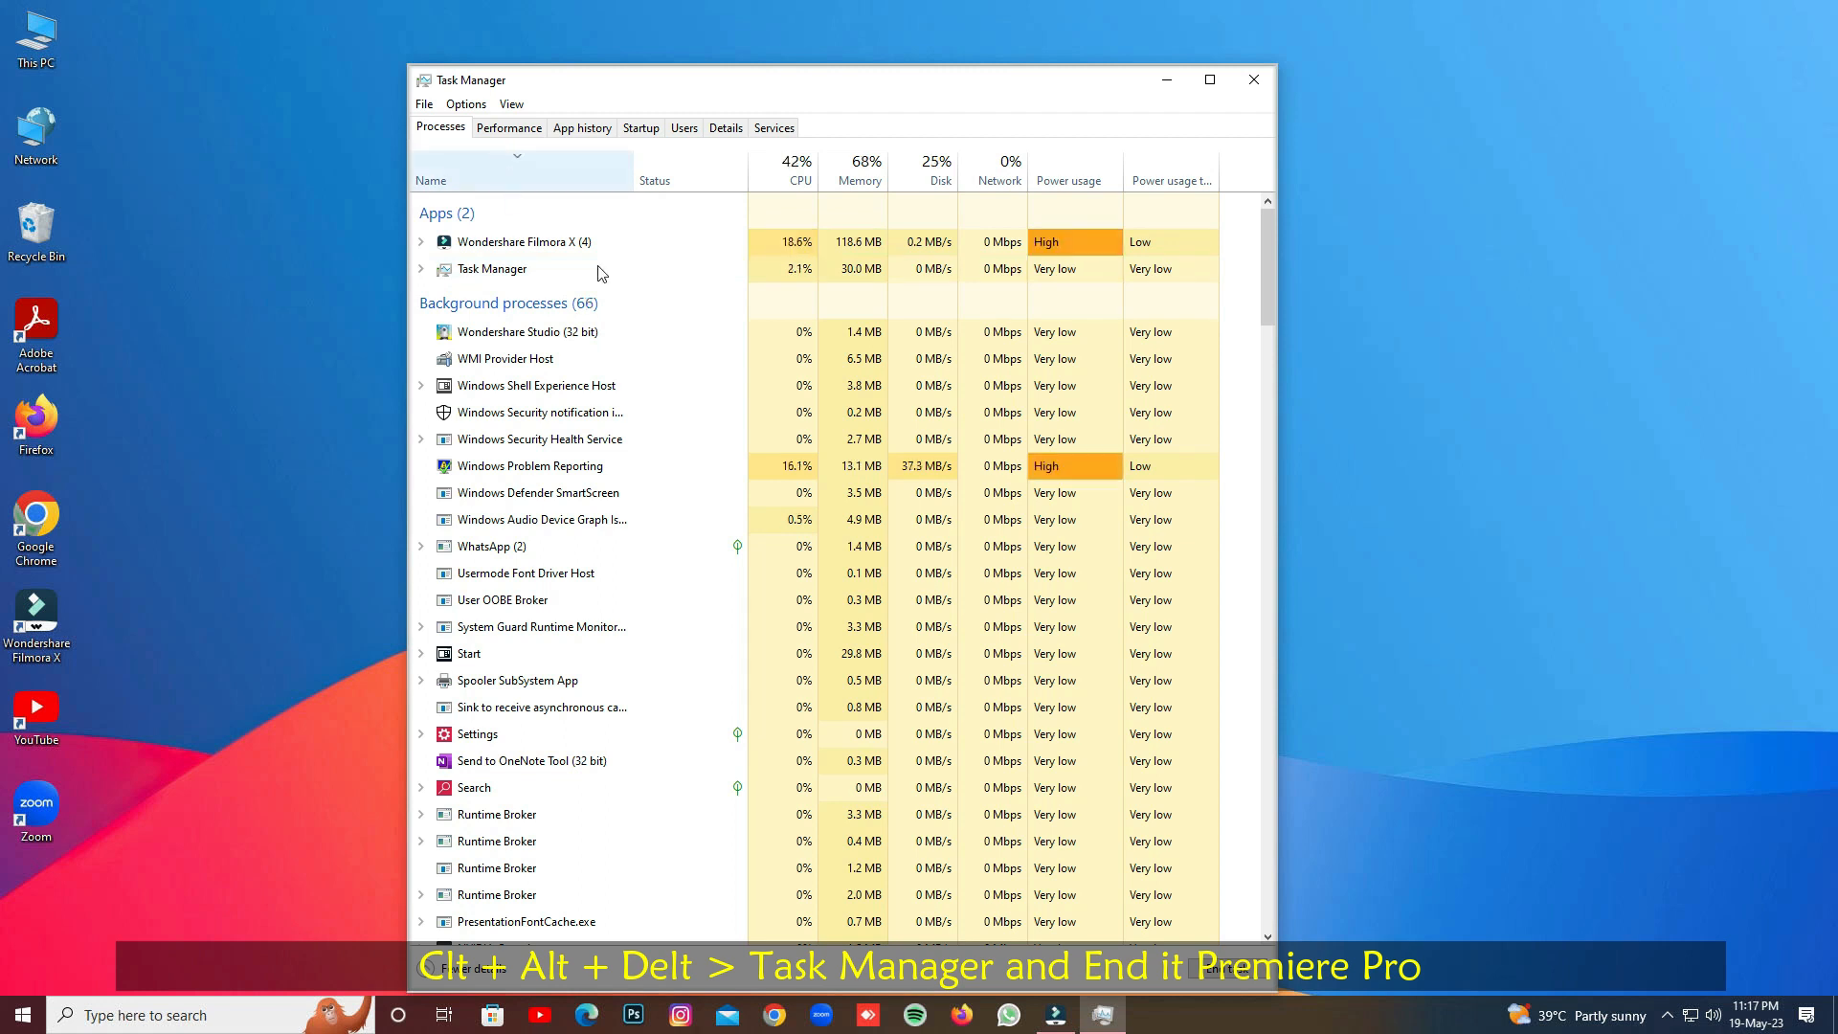
- Check the remaining background processes, close Task Manager and refresh the desktop
{"action": "scroll", "coordinate": [647, 373], "scroll_direction": "down", "scroll_amount": 3}
{"action": "scroll", "coordinate": [647, 374], "scroll_direction": "down", "scroll_amount": 6}
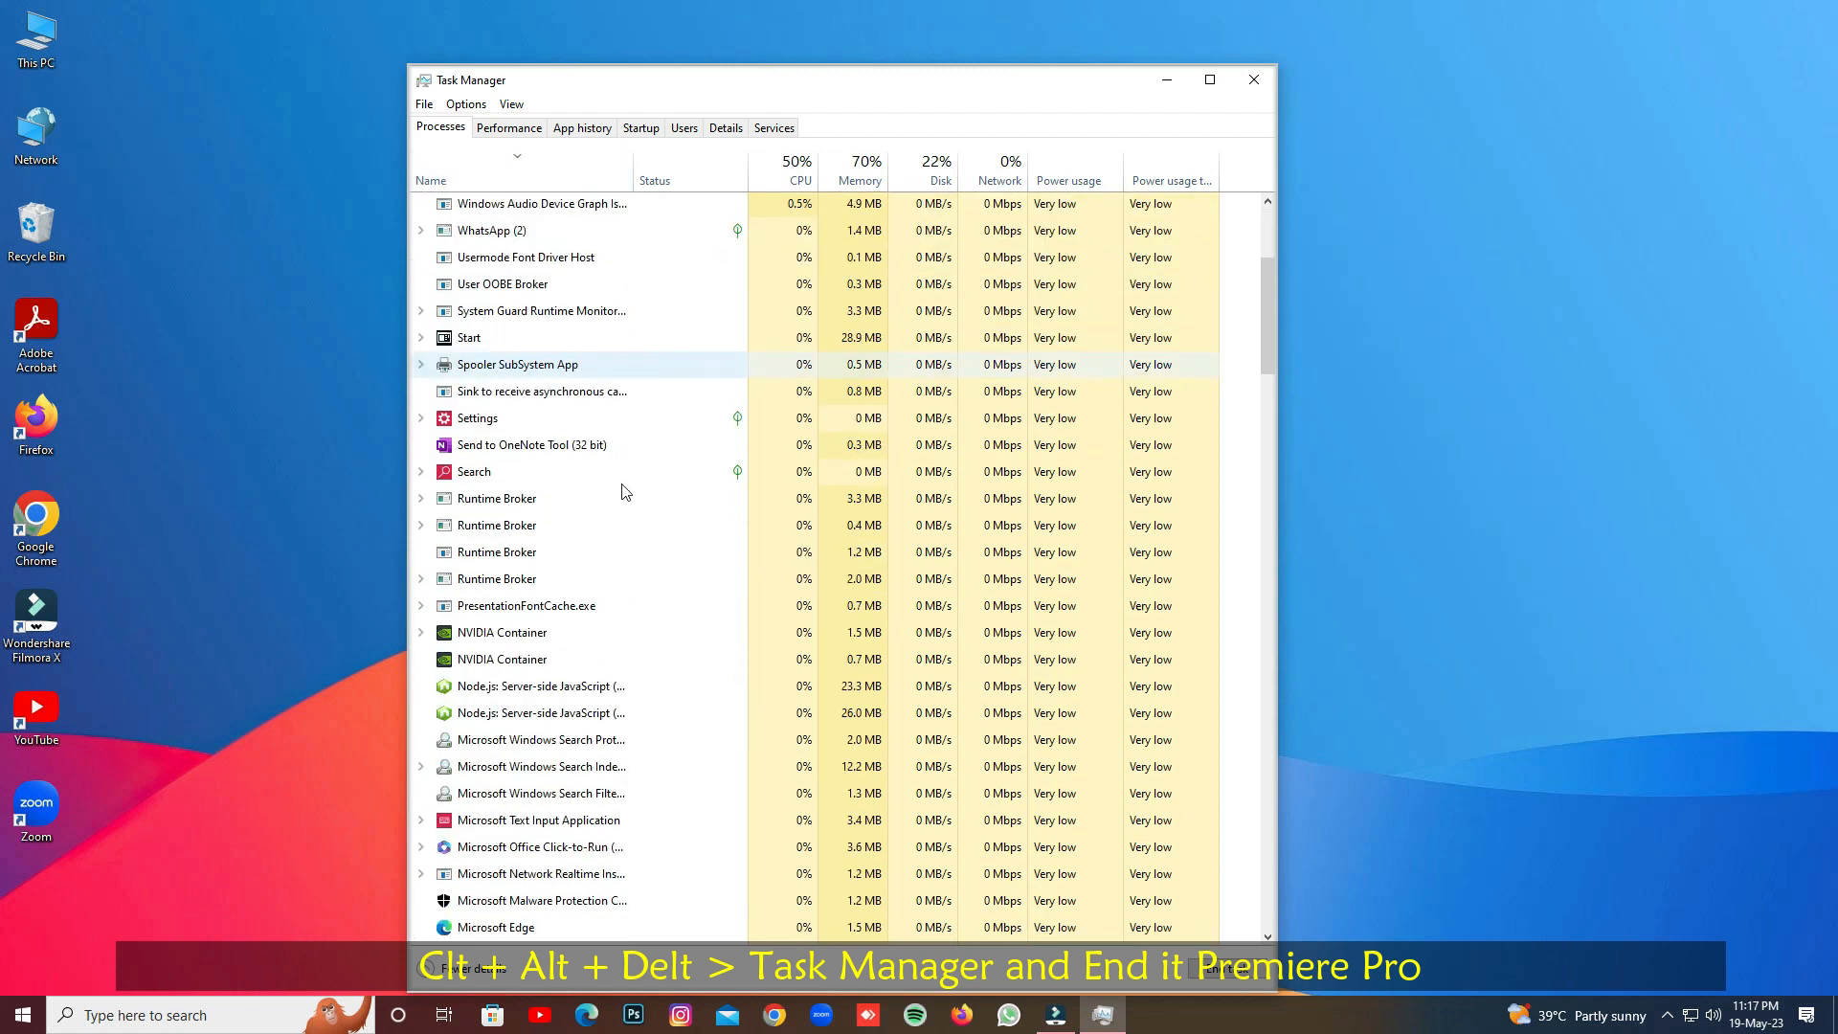
{"action": "left_click", "coordinate": [1254, 80]}
{"action": "right_click", "coordinate": [733, 285]}
{"action": "left_click", "coordinate": [765, 328]}
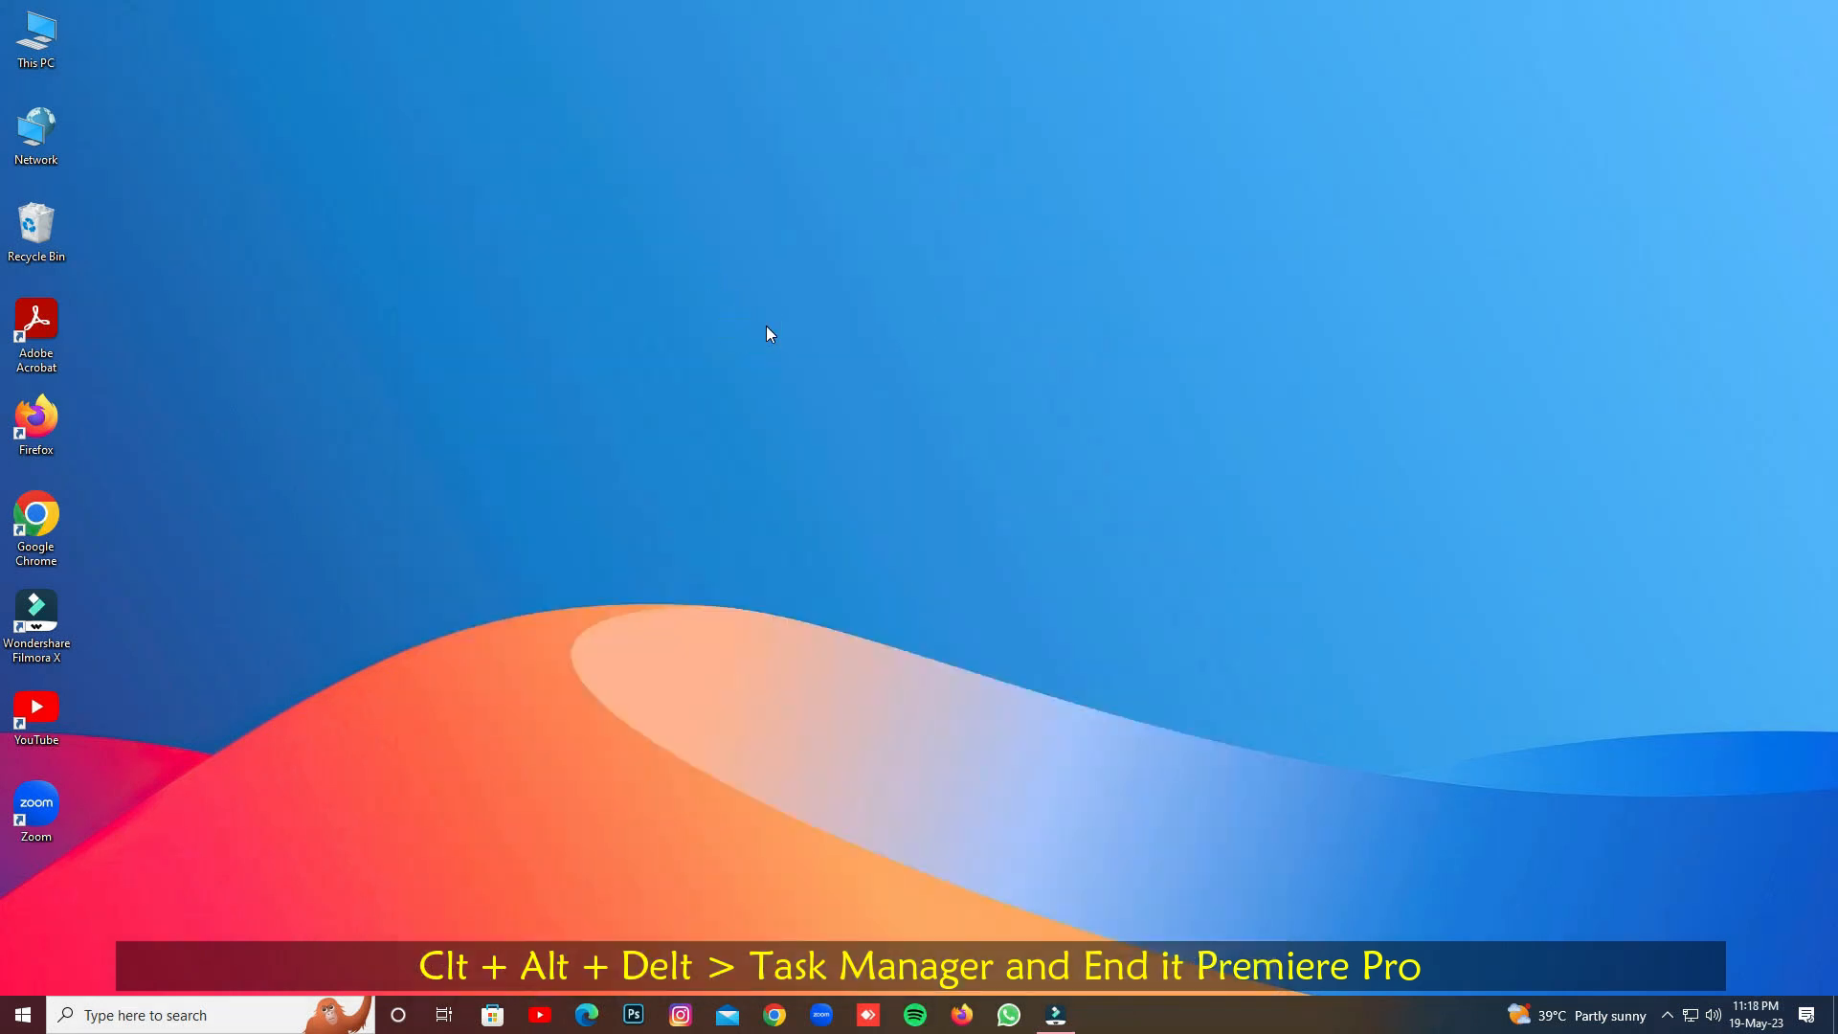
- Open the %temp% folder through the Run dialog, and enlarge and reposition its window
{"action": "key", "text": "super+r"}
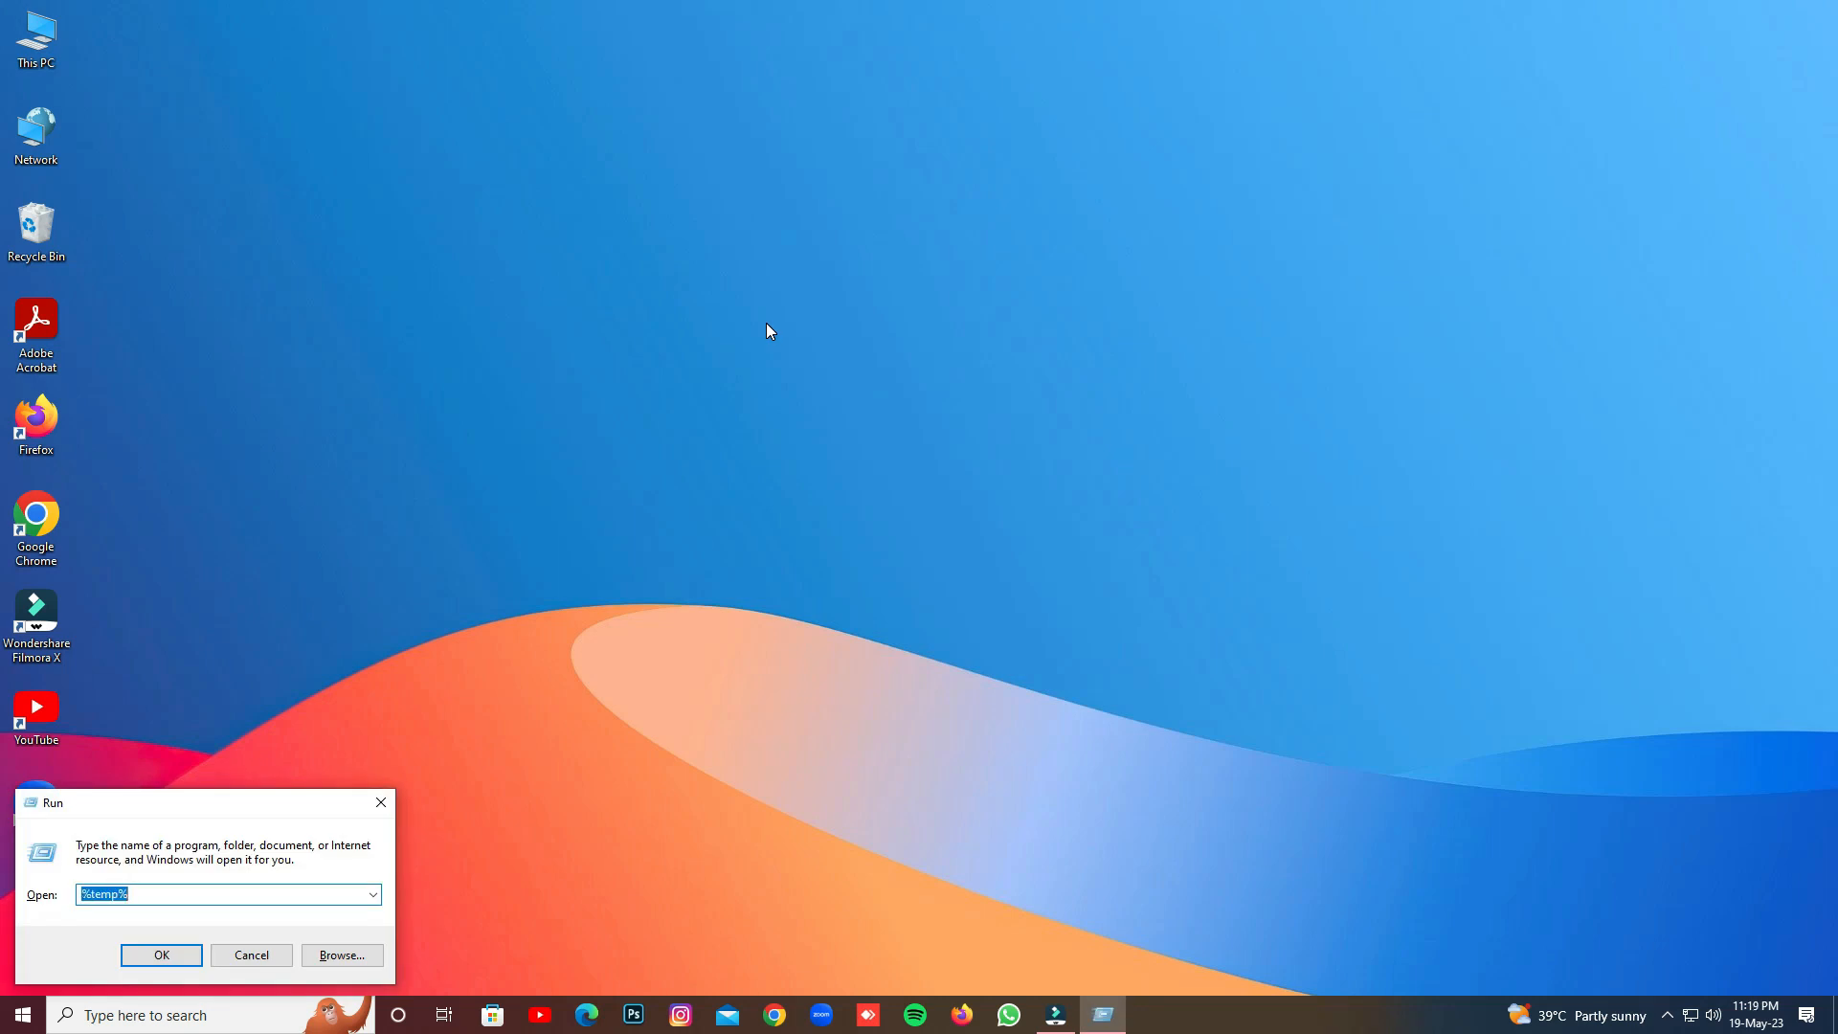
{"action": "key", "text": "Return"}
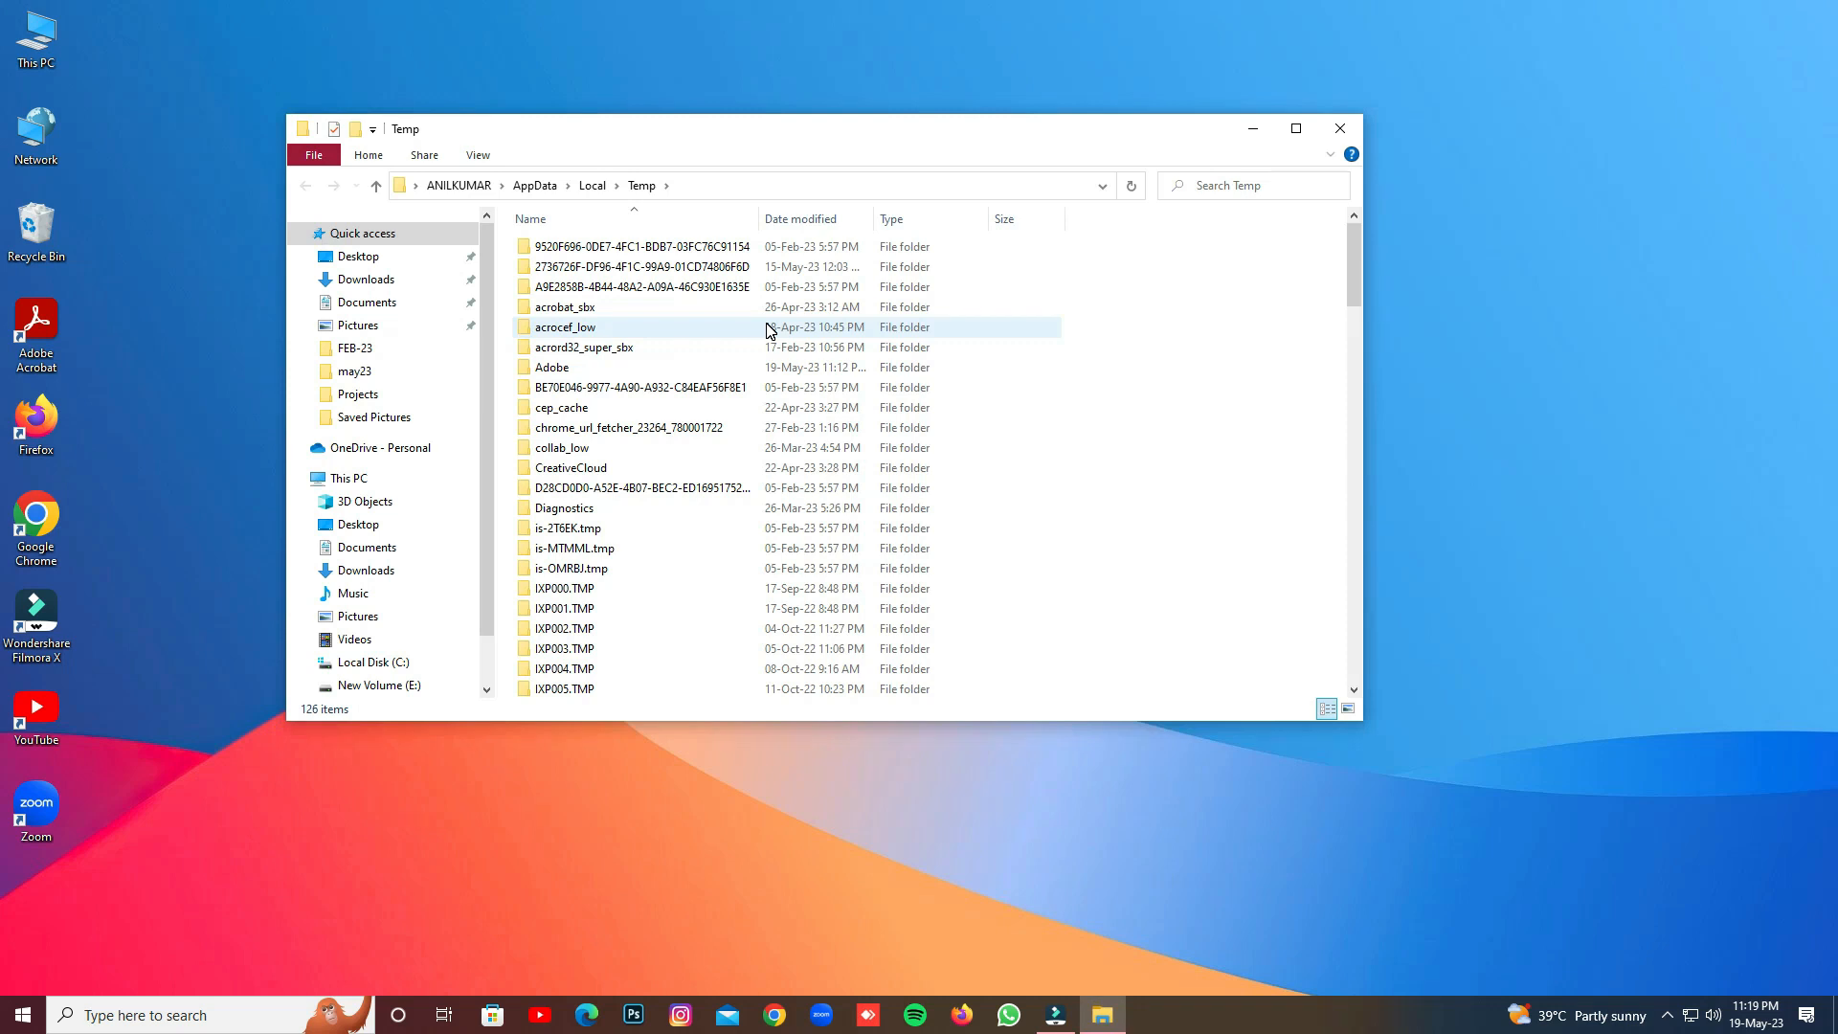
{"action": "left_click_drag", "start_coordinate": [1031, 727], "coordinate": [1031, 965]}
{"action": "left_click_drag", "start_coordinate": [1041, 139], "coordinate": [1136, 86]}
- Delete all items in the Temp folder, skipping the files in use and the folders that need administrator permission
{"action": "left_click", "coordinate": [721, 236]}
{"action": "key", "text": "ctrl+a"}
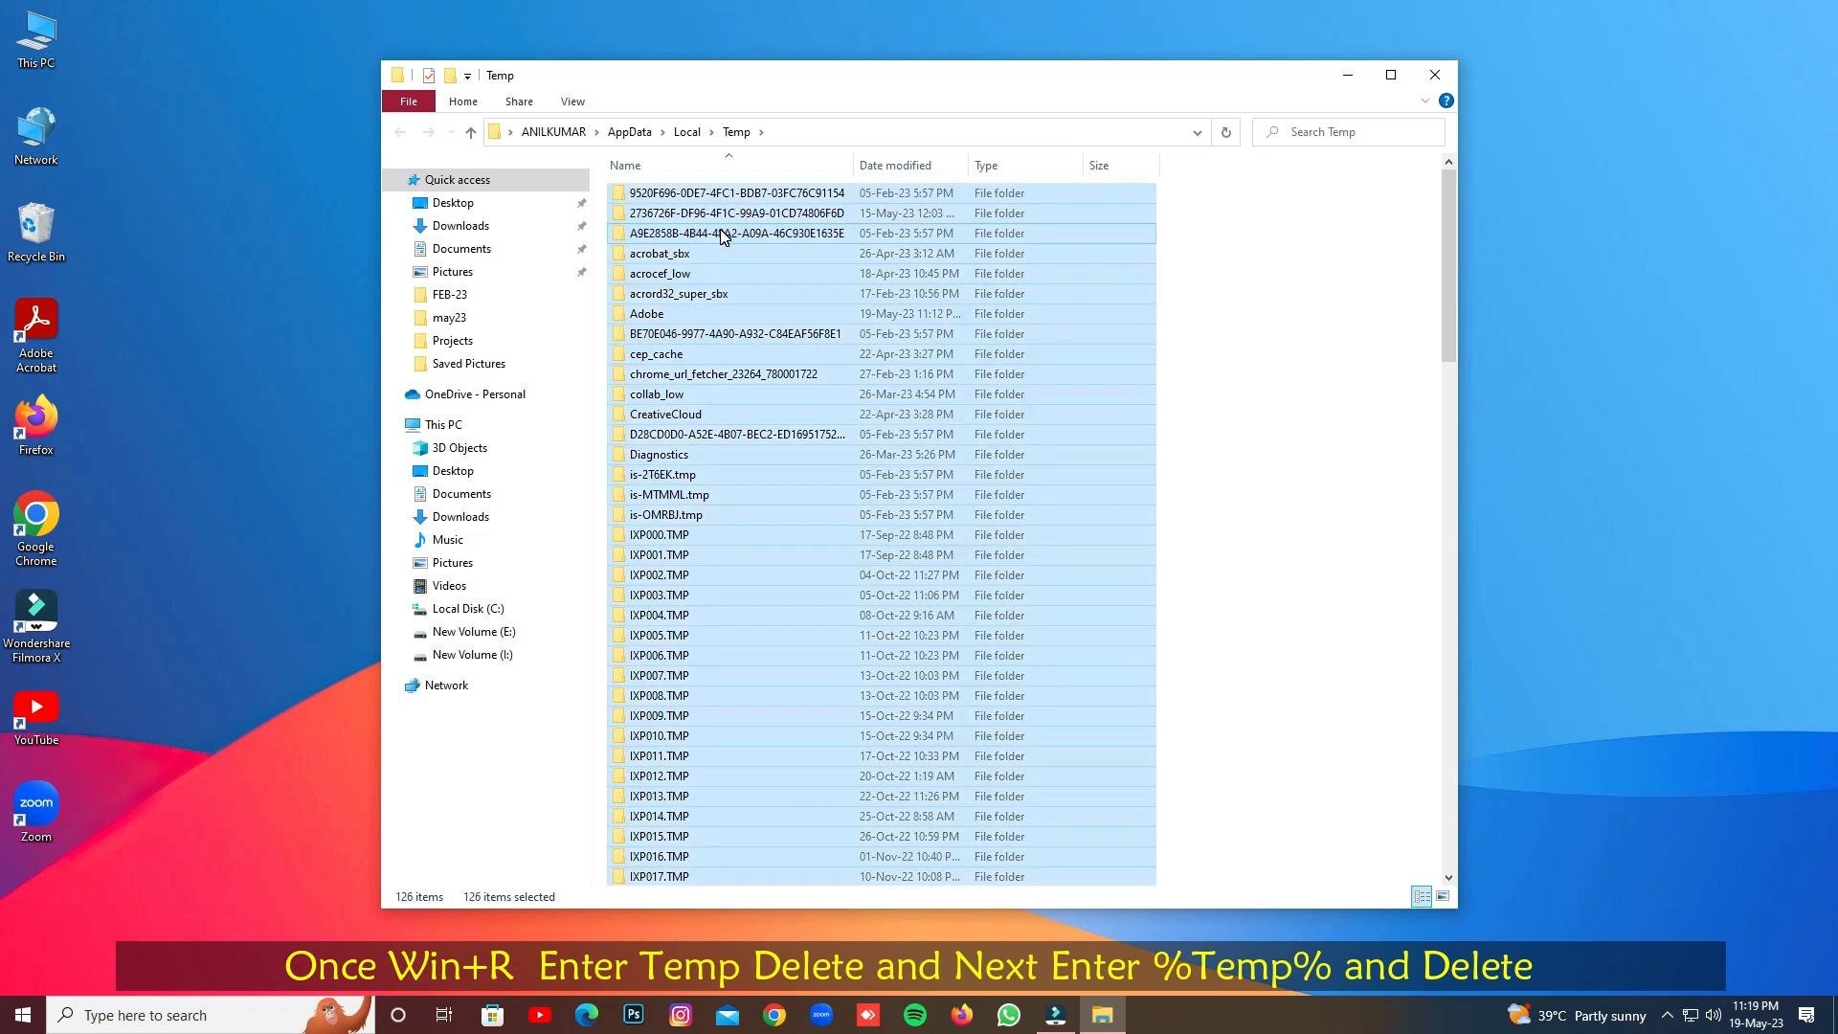
{"action": "key", "text": "Delete"}
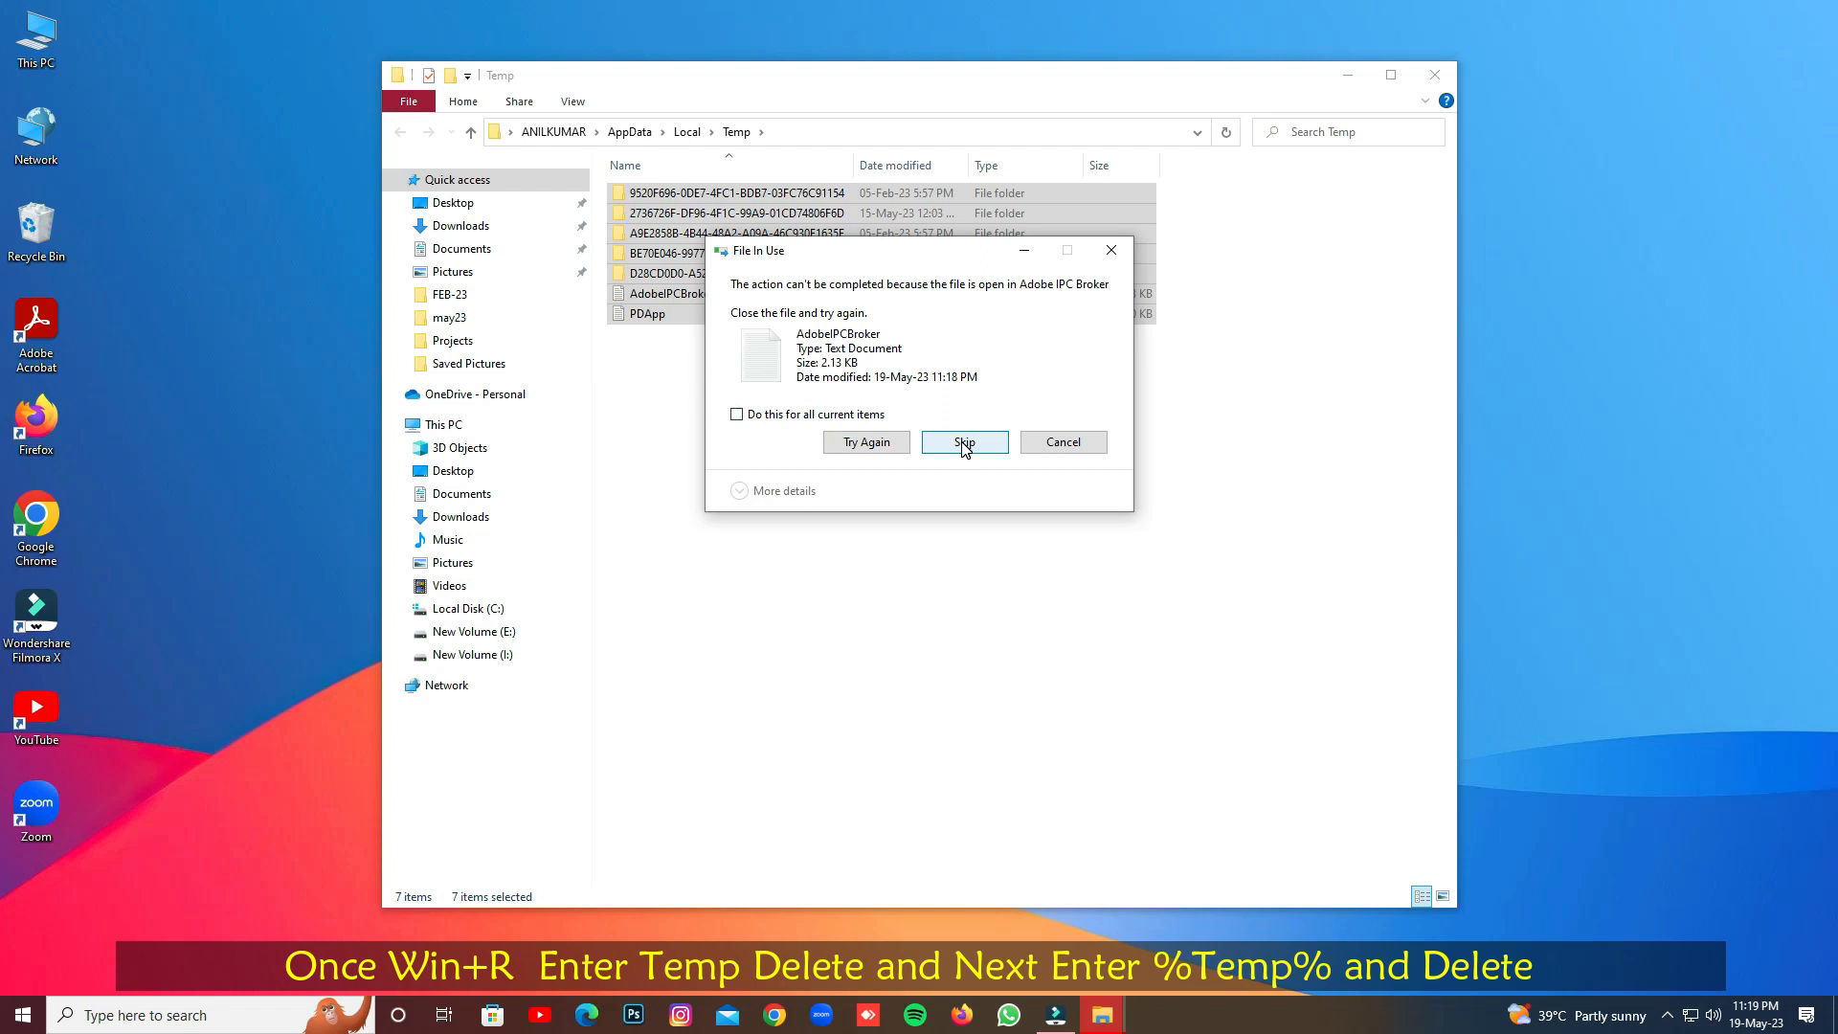
{"action": "left_click", "coordinate": [883, 445]}
{"action": "left_click", "coordinate": [975, 443]}
{"action": "left_click", "coordinate": [968, 456]}
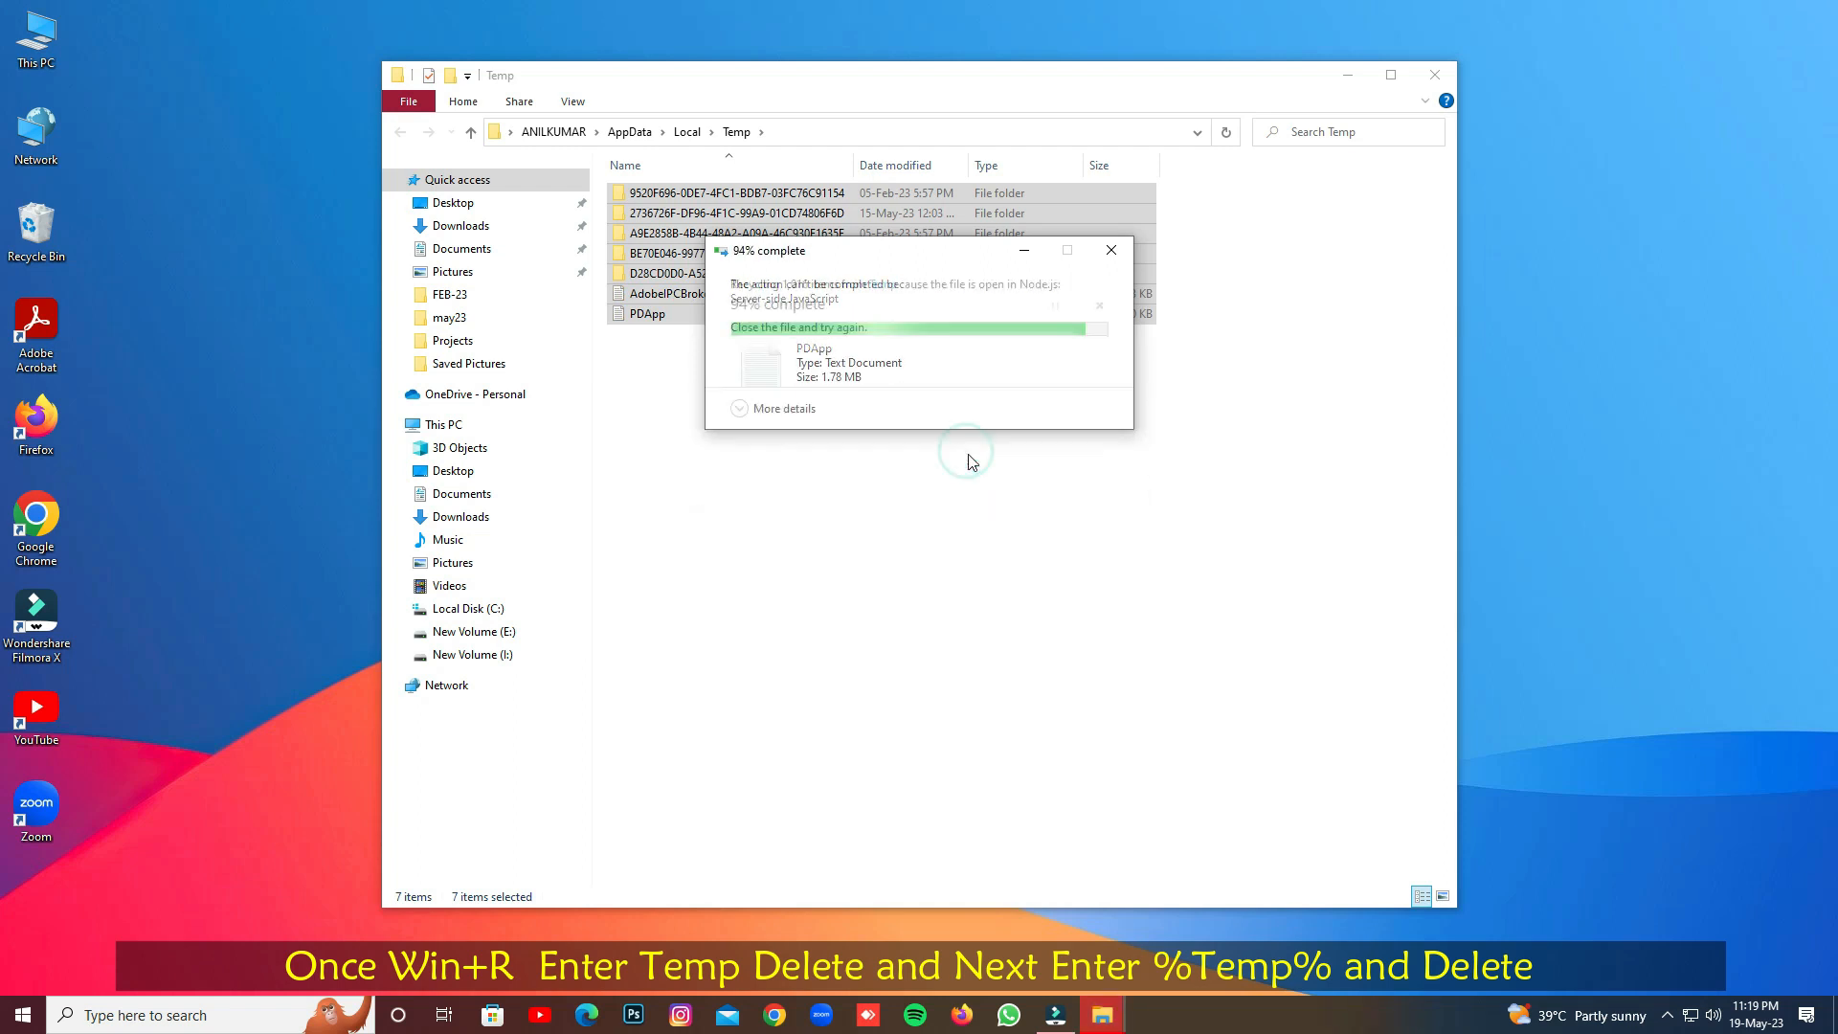
{"action": "left_click", "coordinate": [971, 419]}
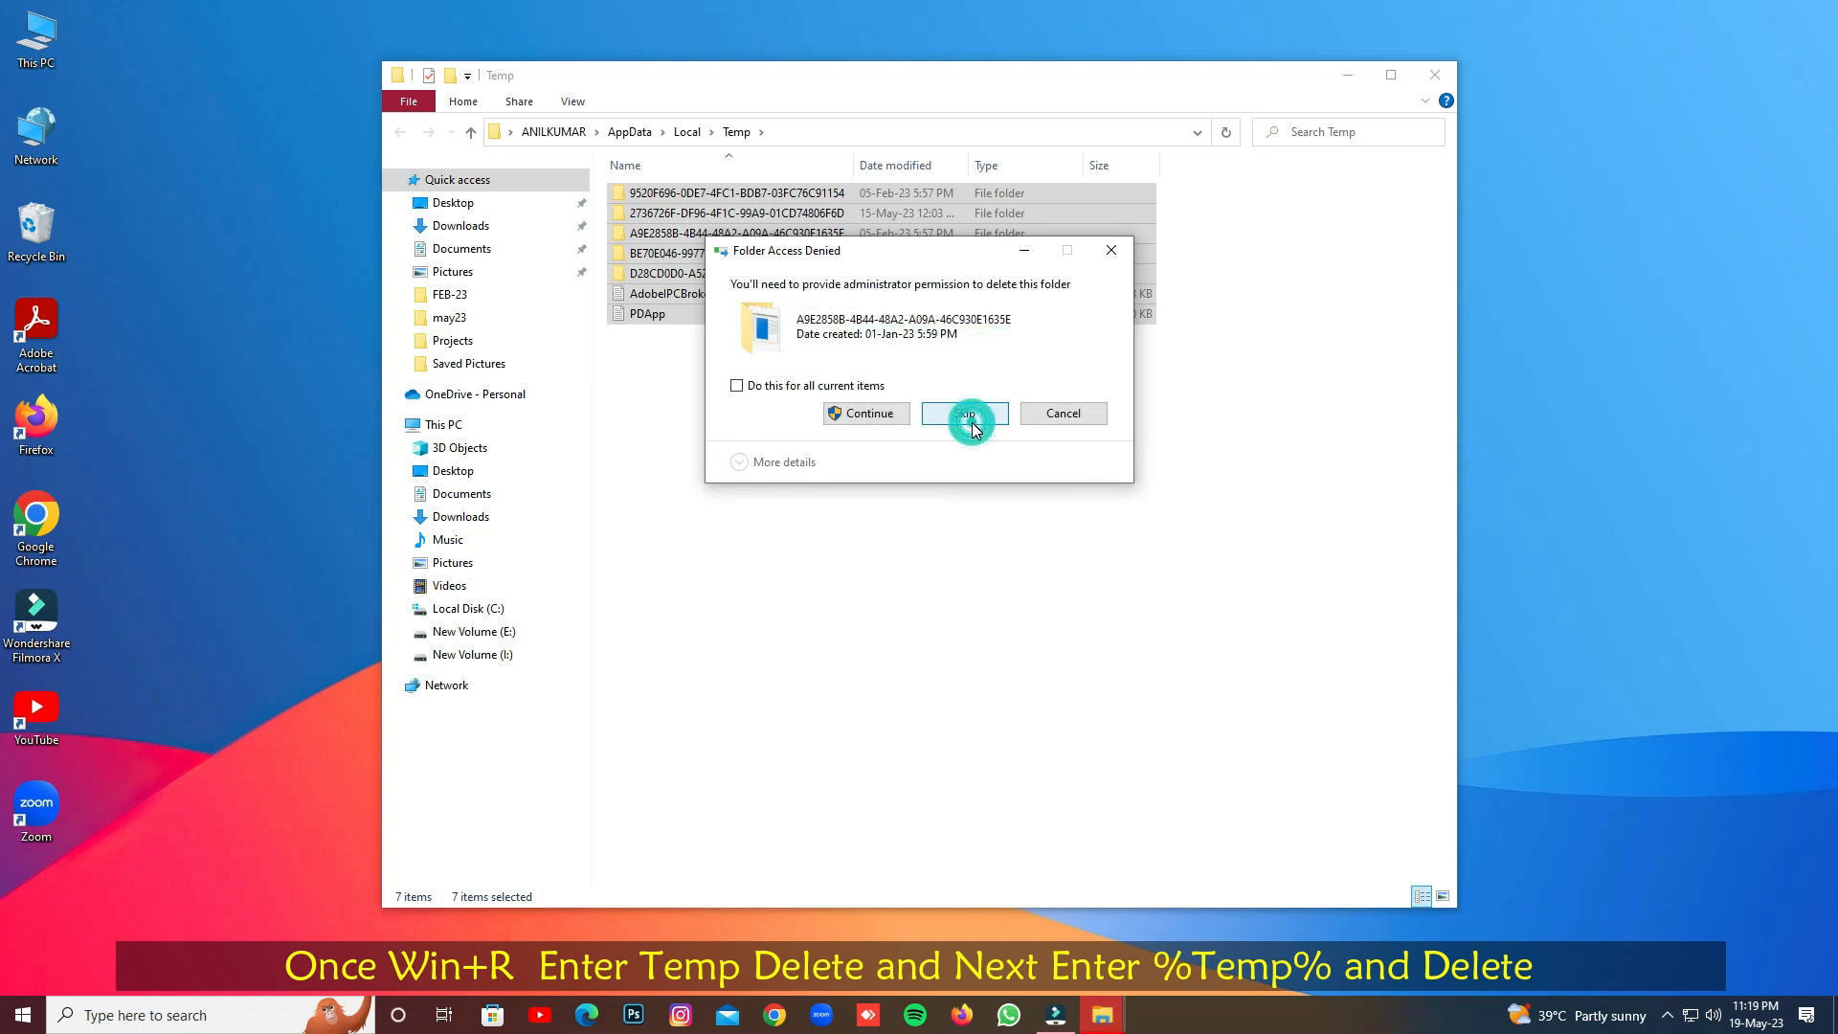
{"action": "left_click", "coordinate": [968, 421]}
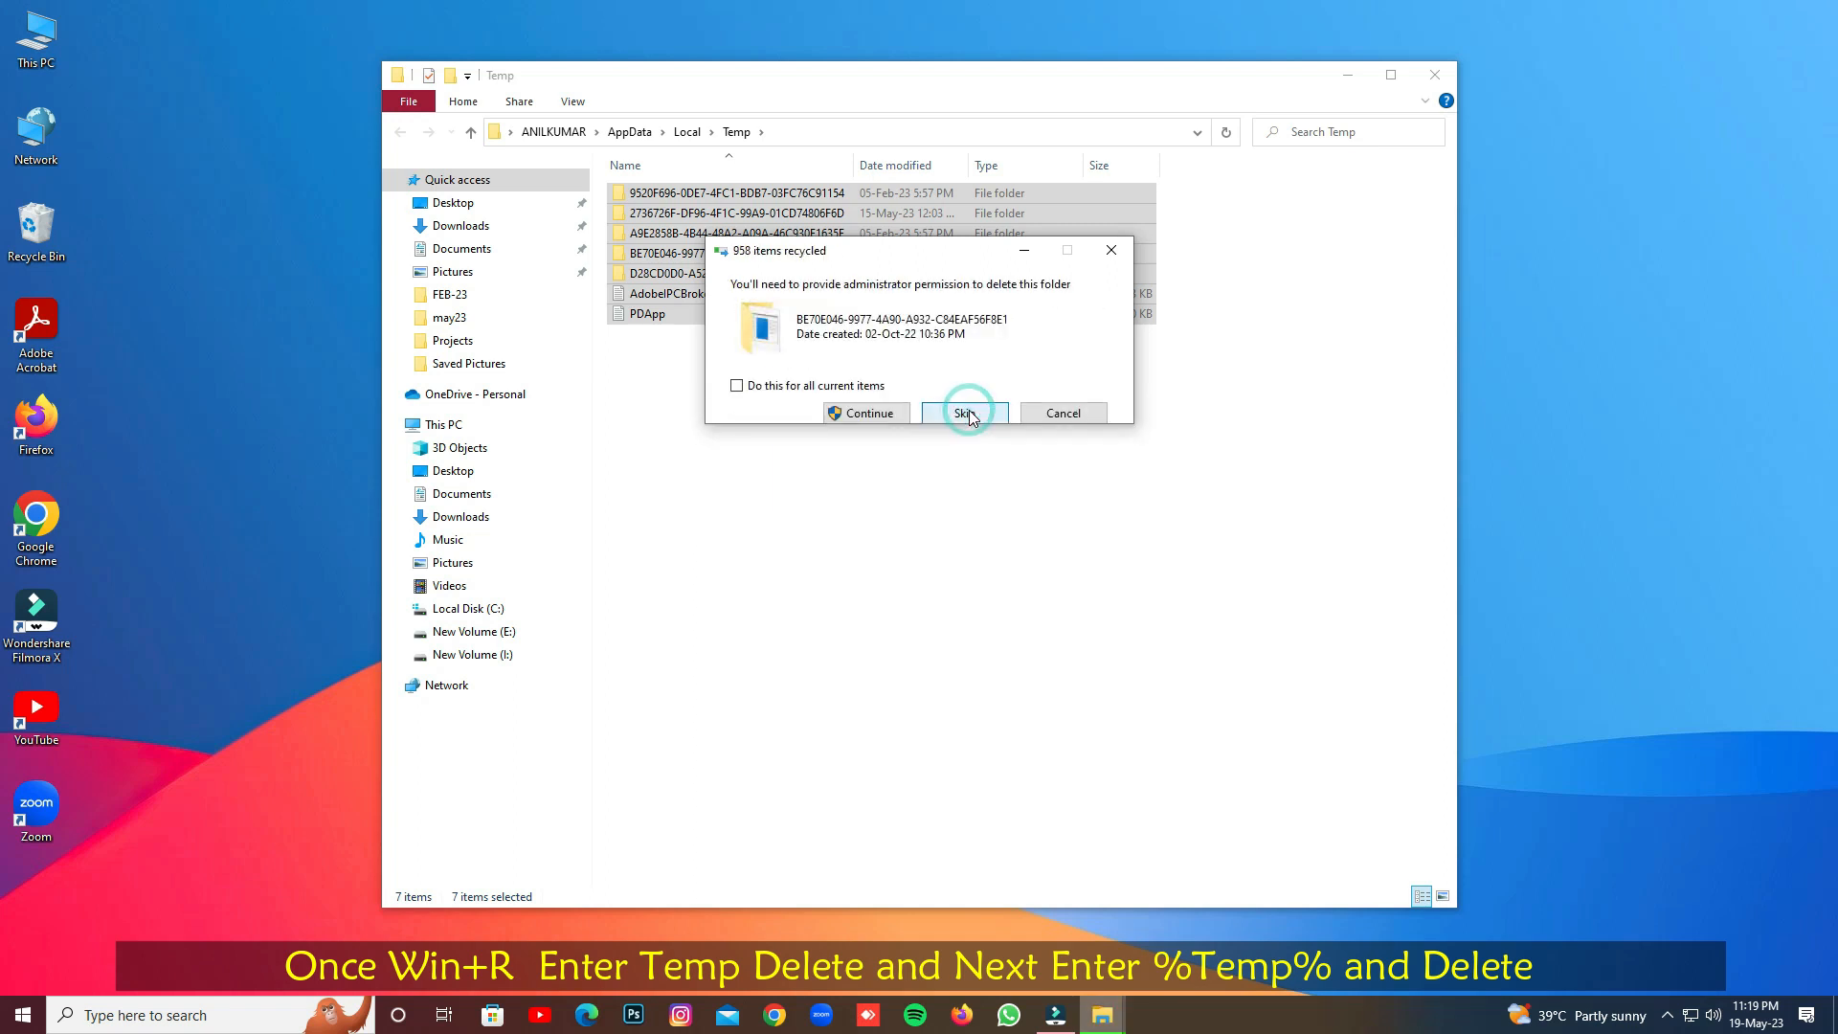
{"action": "left_click", "coordinate": [957, 412]}
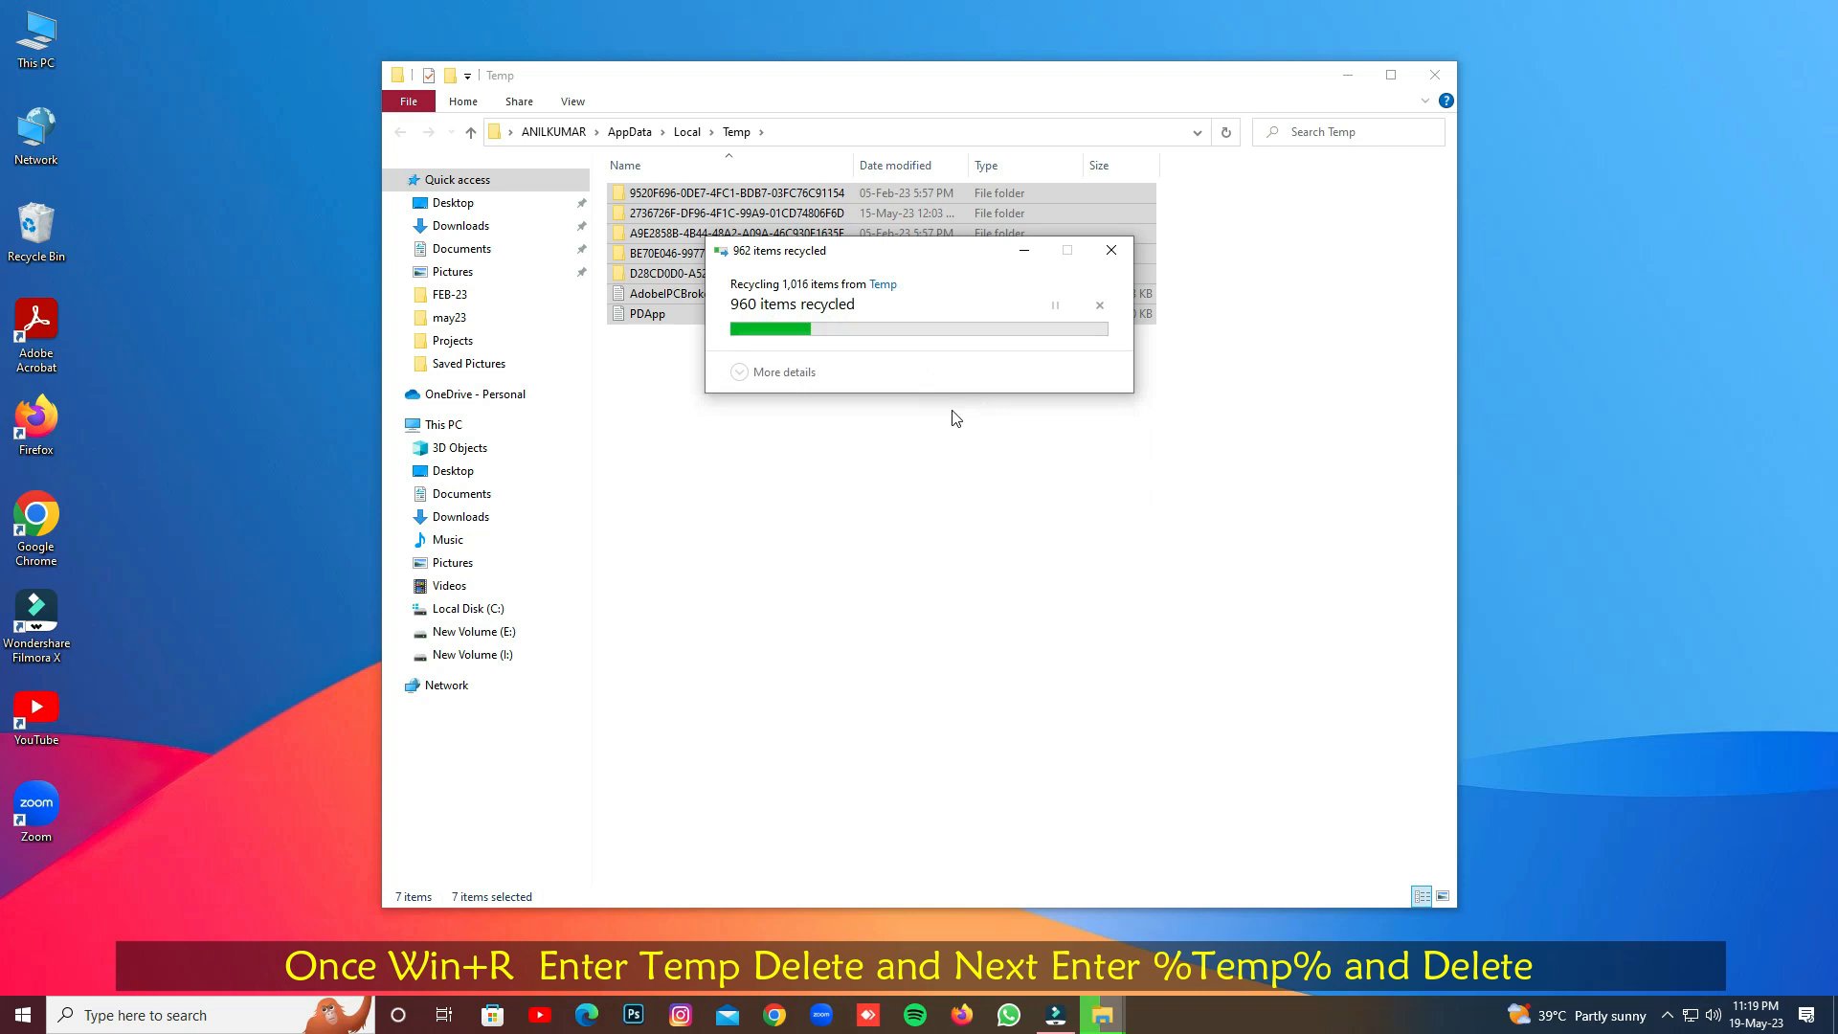
{"action": "left_click", "coordinate": [954, 412]}
{"action": "left_click", "coordinate": [960, 413]}
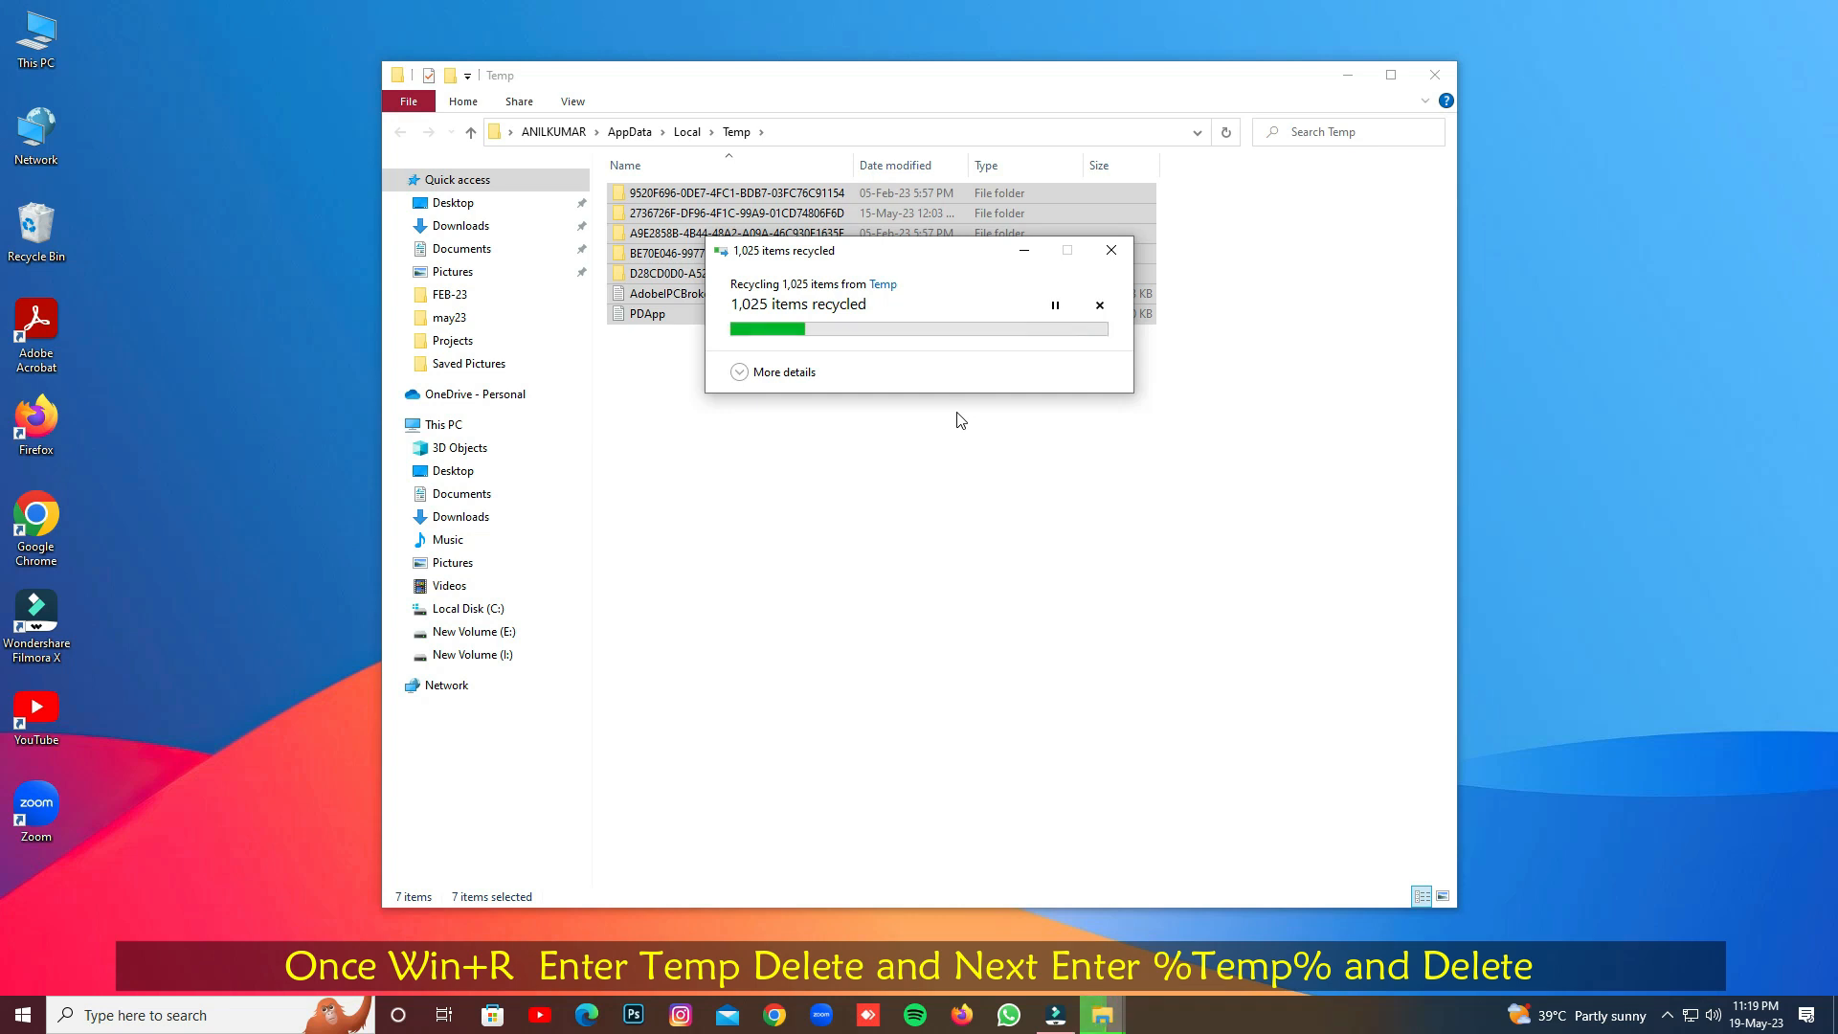
{"action": "right_click", "coordinate": [766, 429]}
{"action": "left_click", "coordinate": [802, 485]}
{"action": "left_click_drag", "start_coordinate": [801, 474], "coordinate": [694, 195]}
{"action": "right_click", "coordinate": [694, 195]}
{"action": "left_click", "coordinate": [1113, 518]}
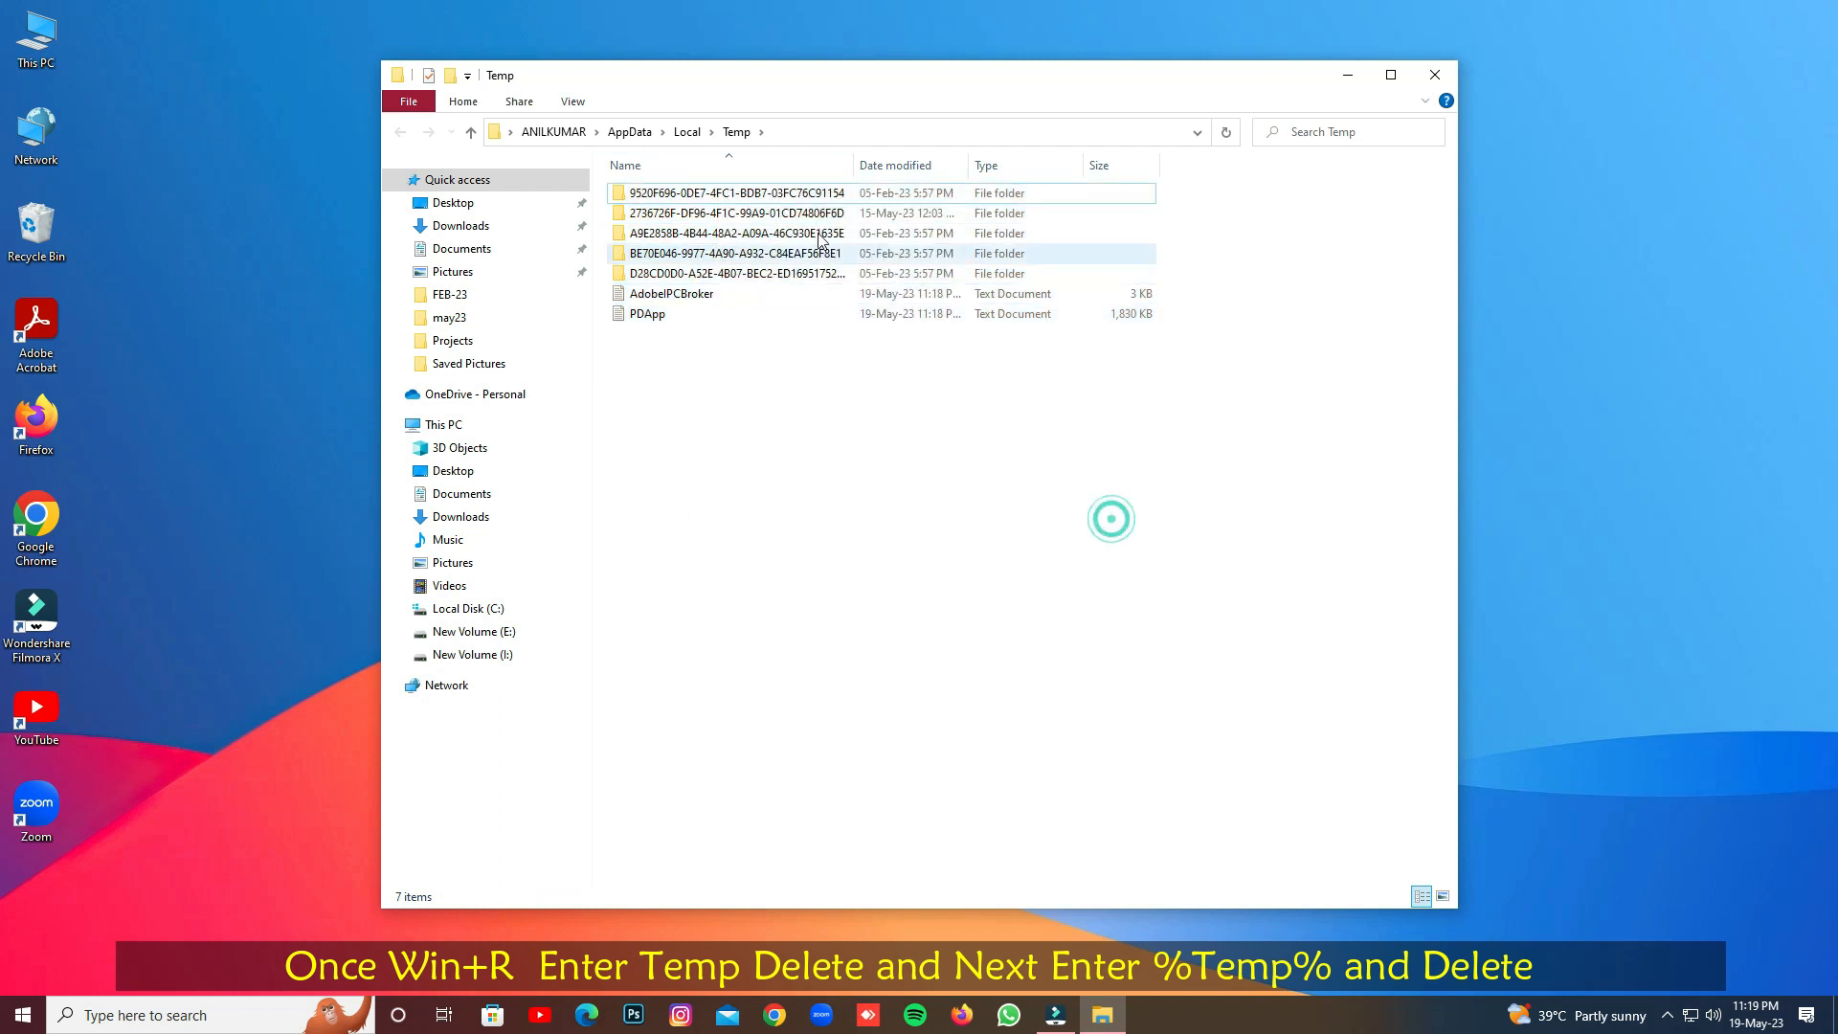
- Try to delete the leftover AdobeIPCBroker text document, cancel the deletion and close the Temp folder
{"action": "left_click", "coordinate": [737, 196]}
{"action": "left_click", "coordinate": [695, 295]}
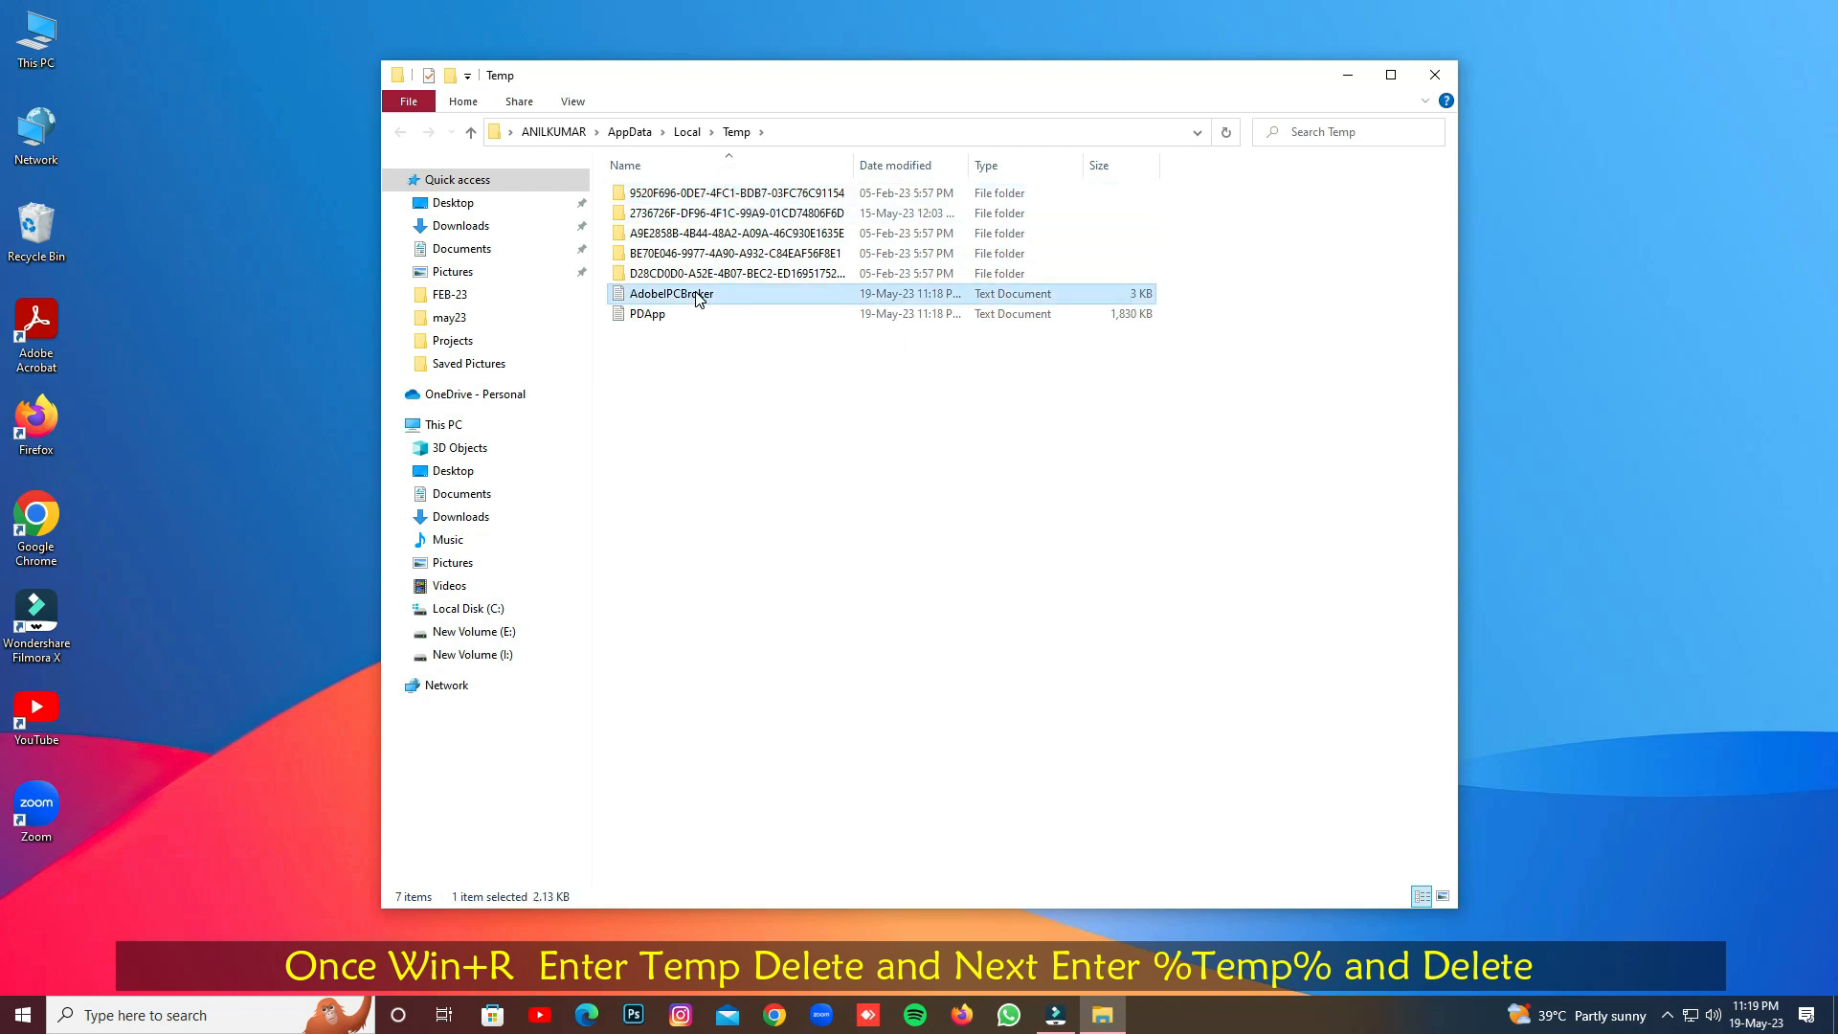
{"action": "right_click", "coordinate": [696, 294]}
{"action": "left_click", "coordinate": [747, 669]}
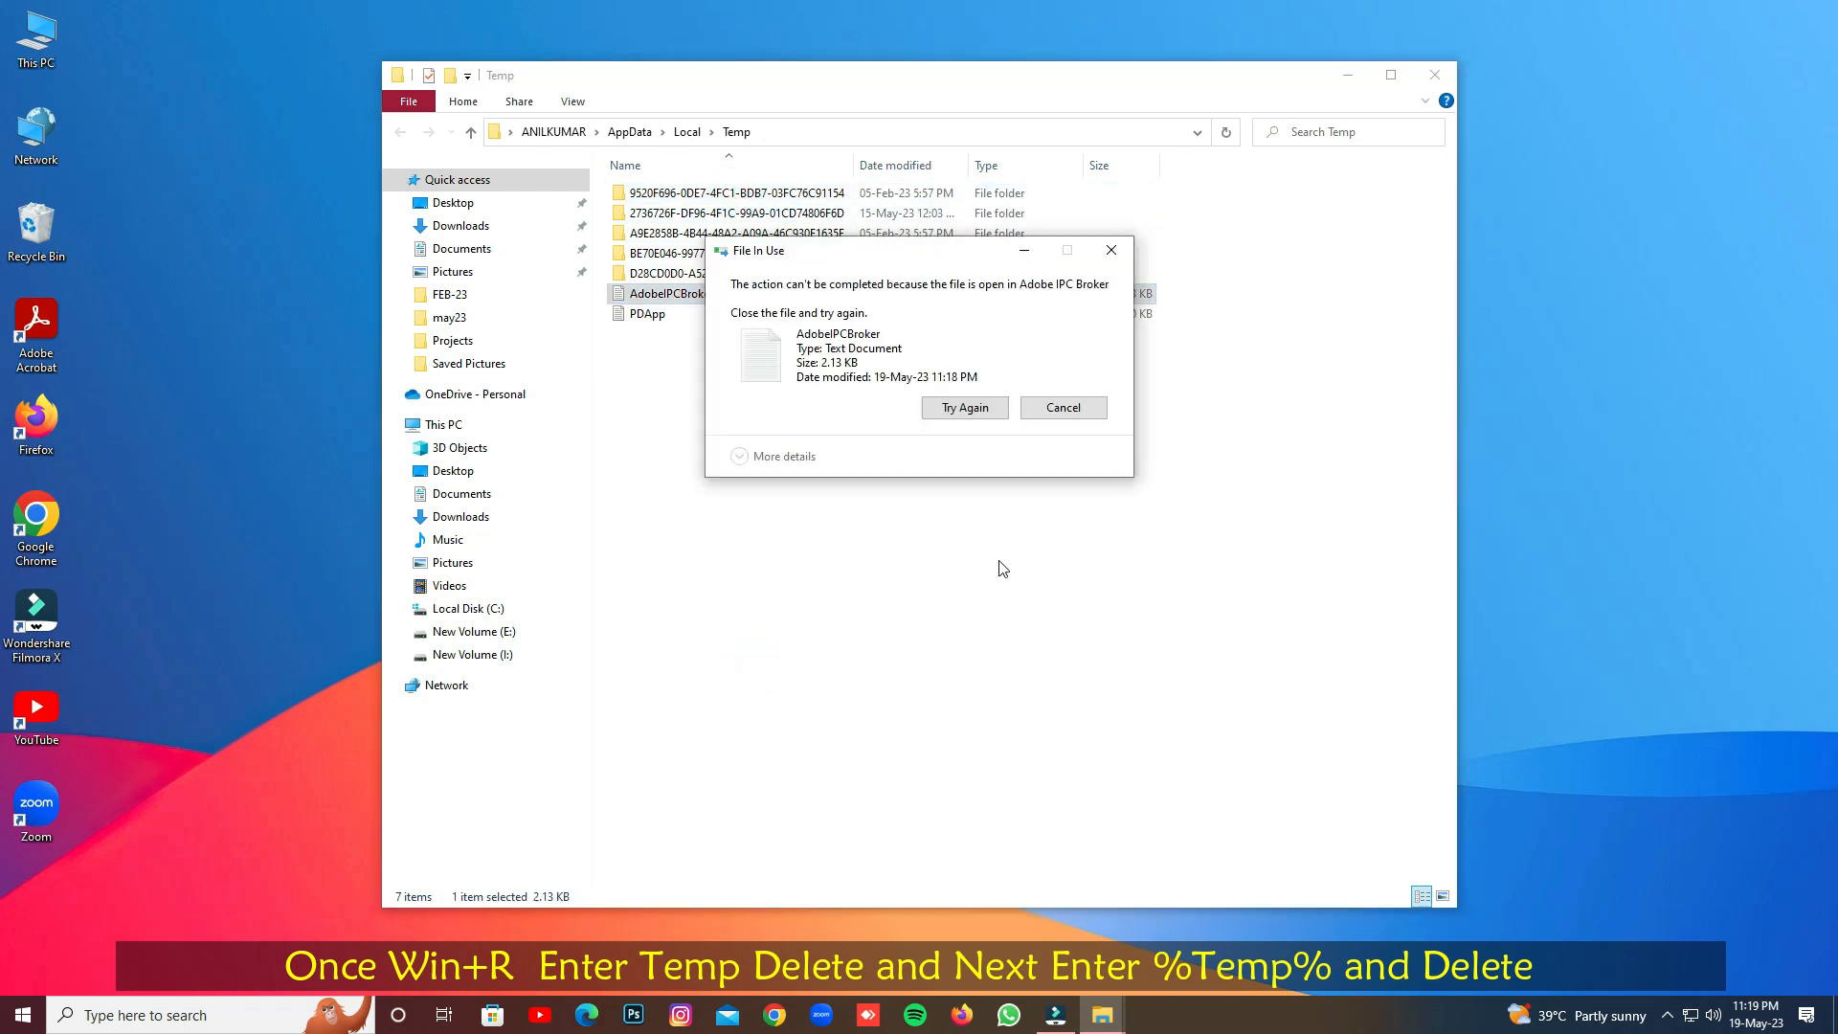
{"action": "left_click", "coordinate": [976, 404]}
{"action": "left_click", "coordinate": [1058, 410]}
{"action": "left_click", "coordinate": [1020, 407]}
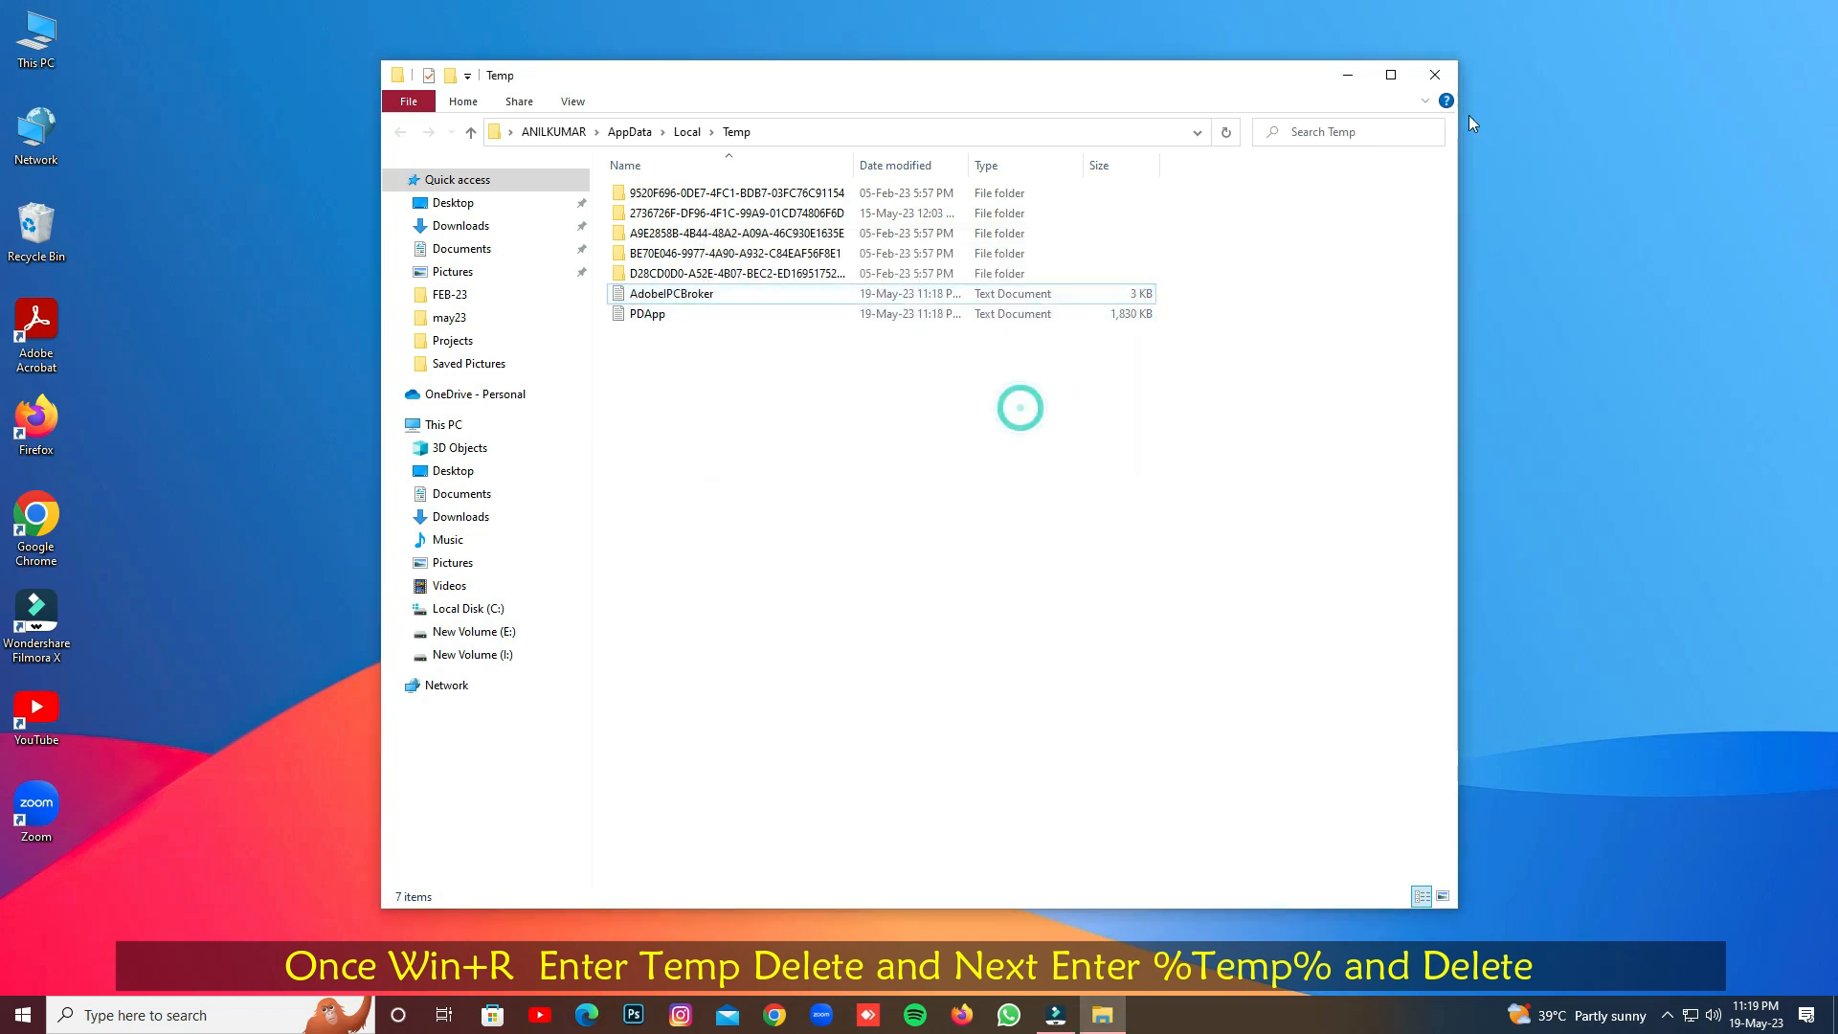
{"action": "left_click", "coordinate": [1427, 77]}
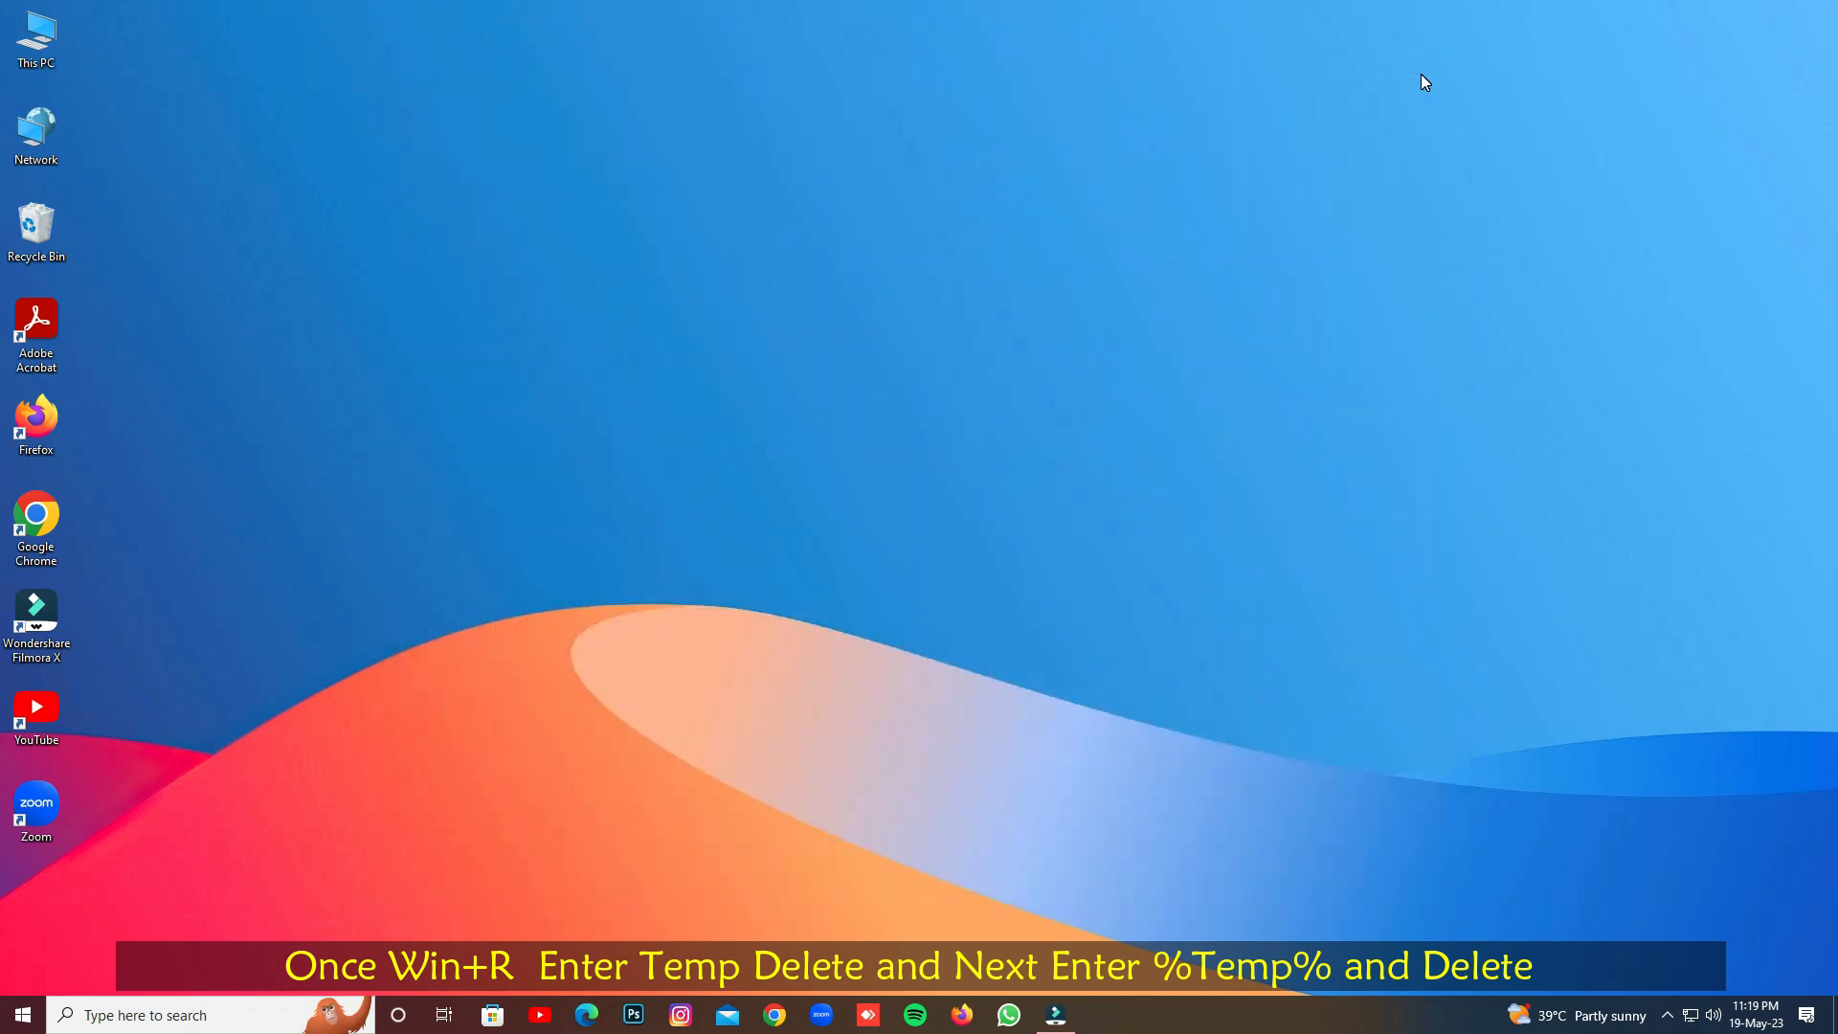
- Open the temp folder through the Run dialog and delete all its items, allowing the WinSAT administrator prompt and skipping the files in use
{"action": "key", "text": "super+r"}
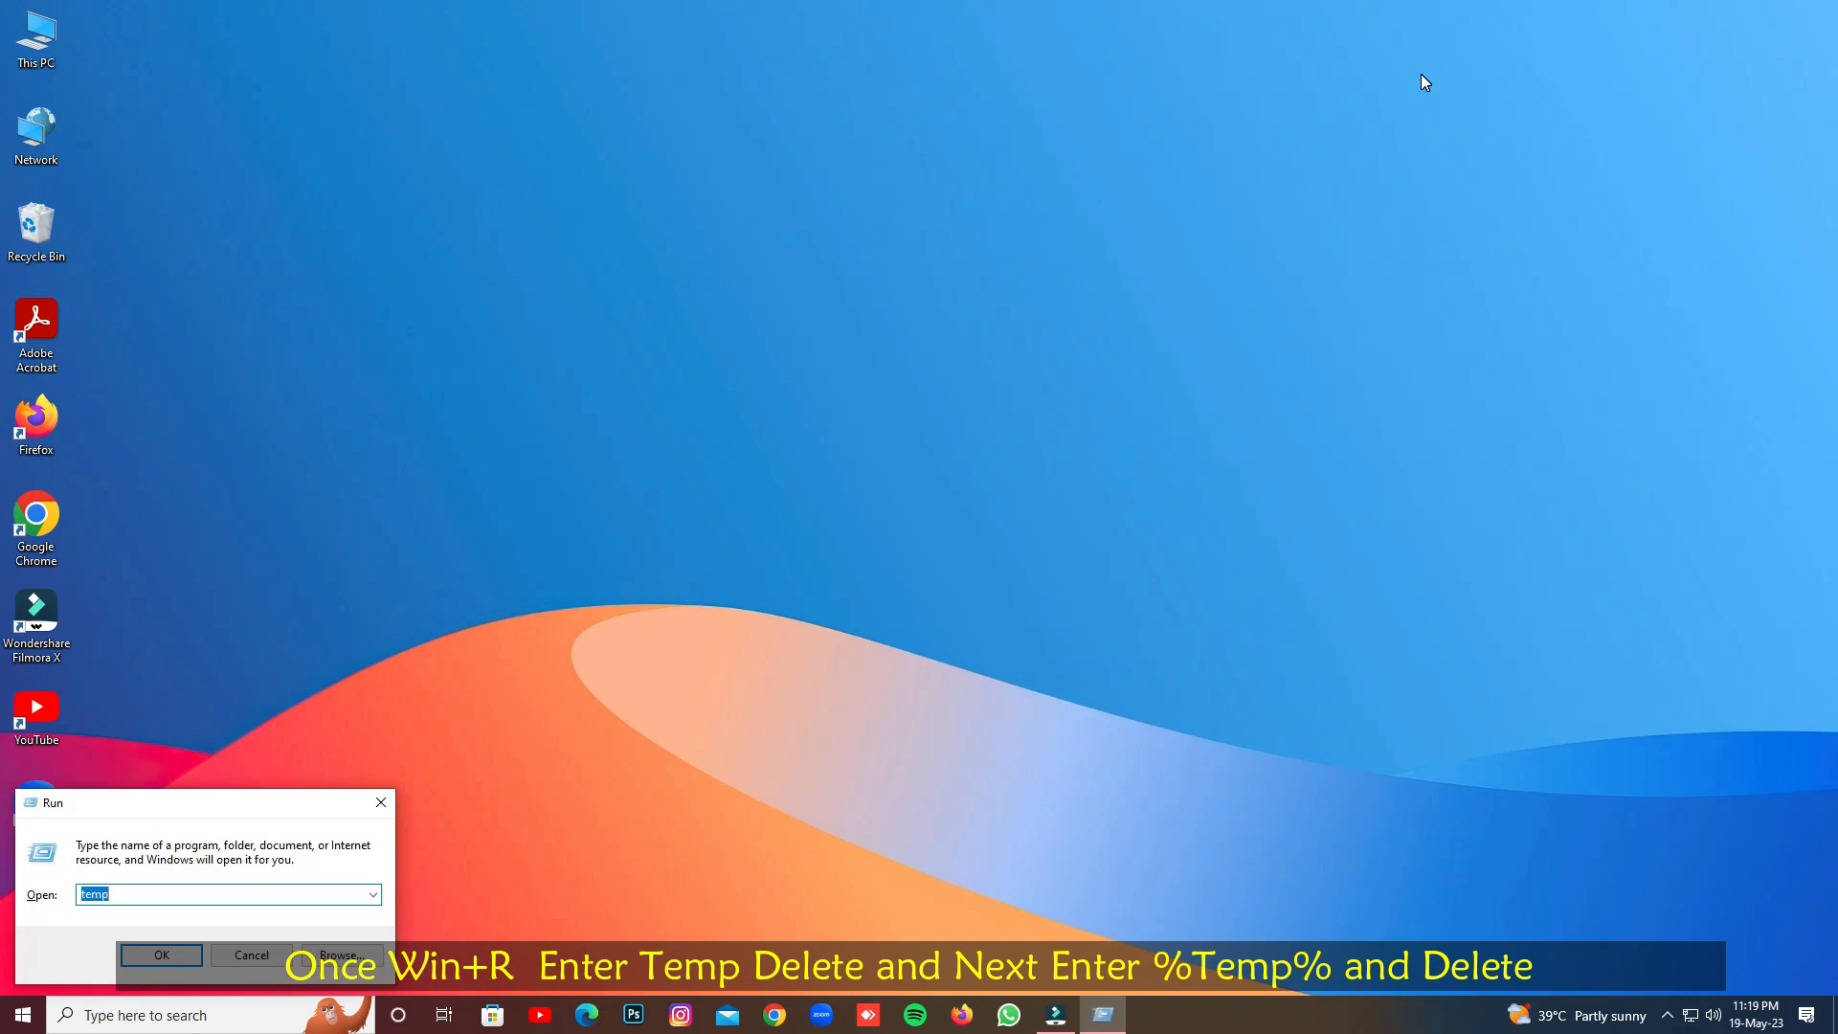
{"action": "key", "text": "Return"}
{"action": "left_click", "coordinate": [765, 454]}
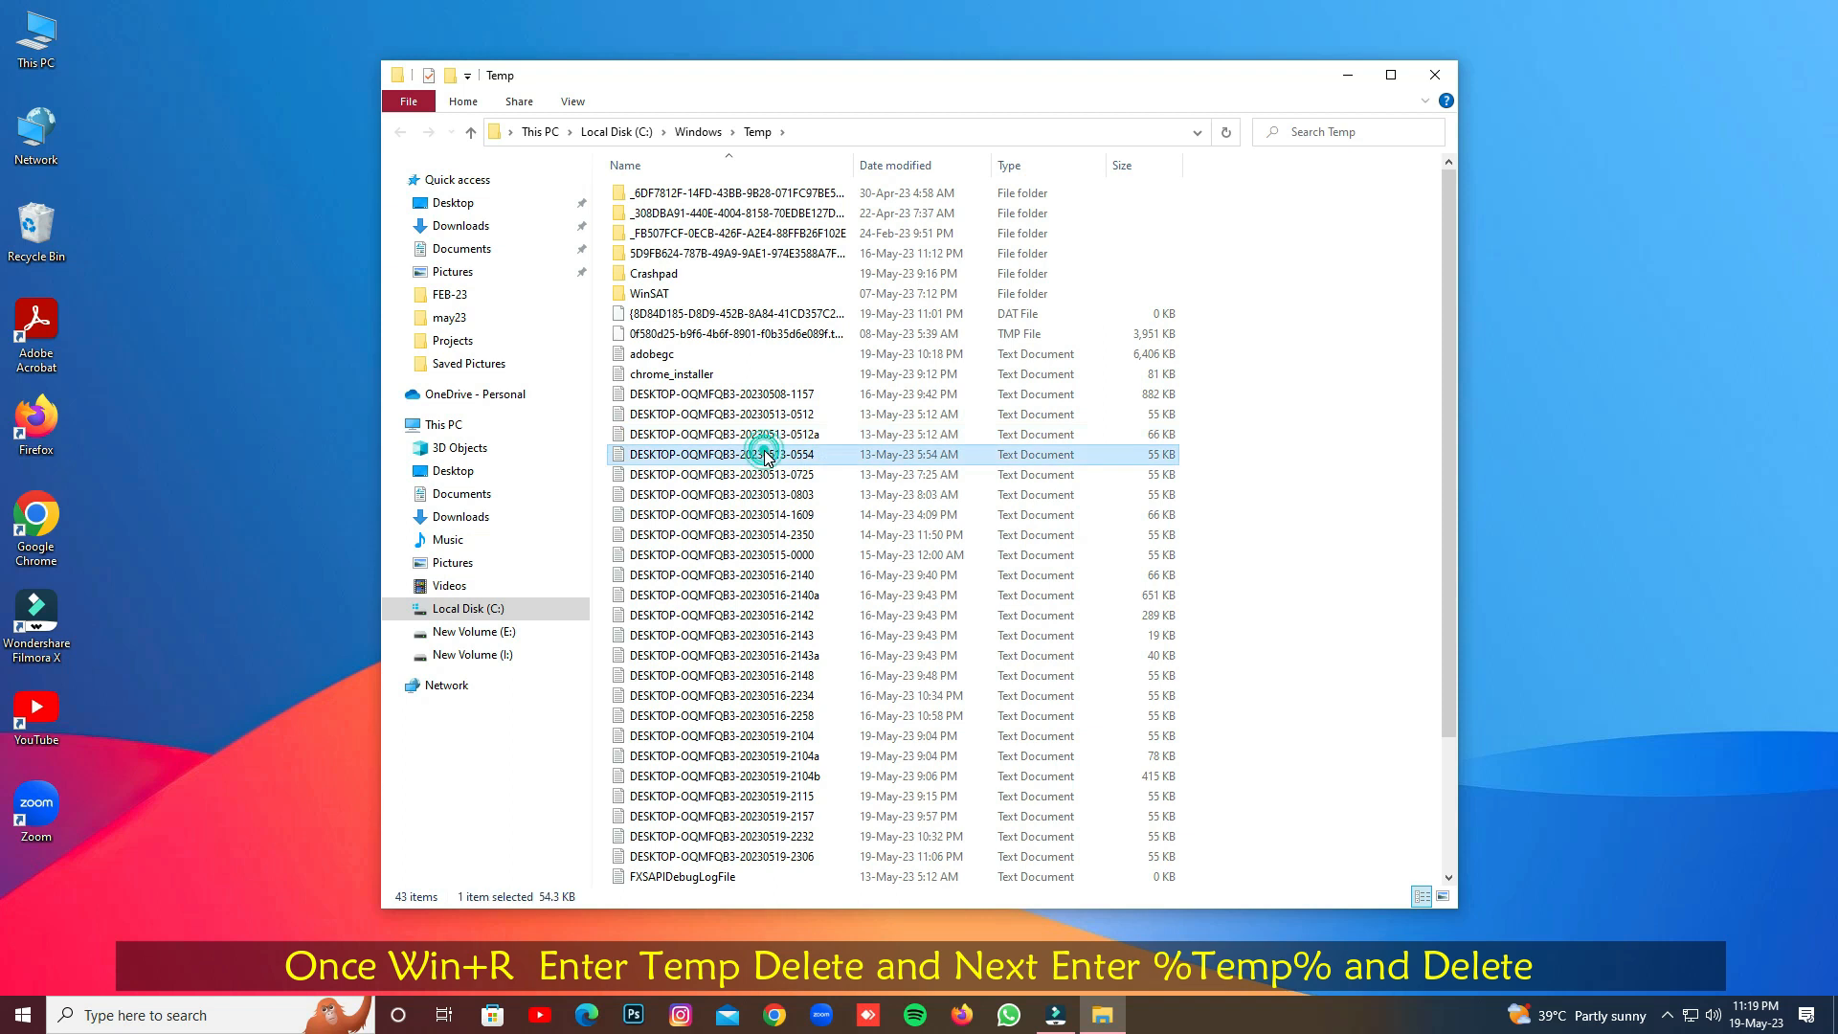
{"action": "key", "text": "ctrl+a"}
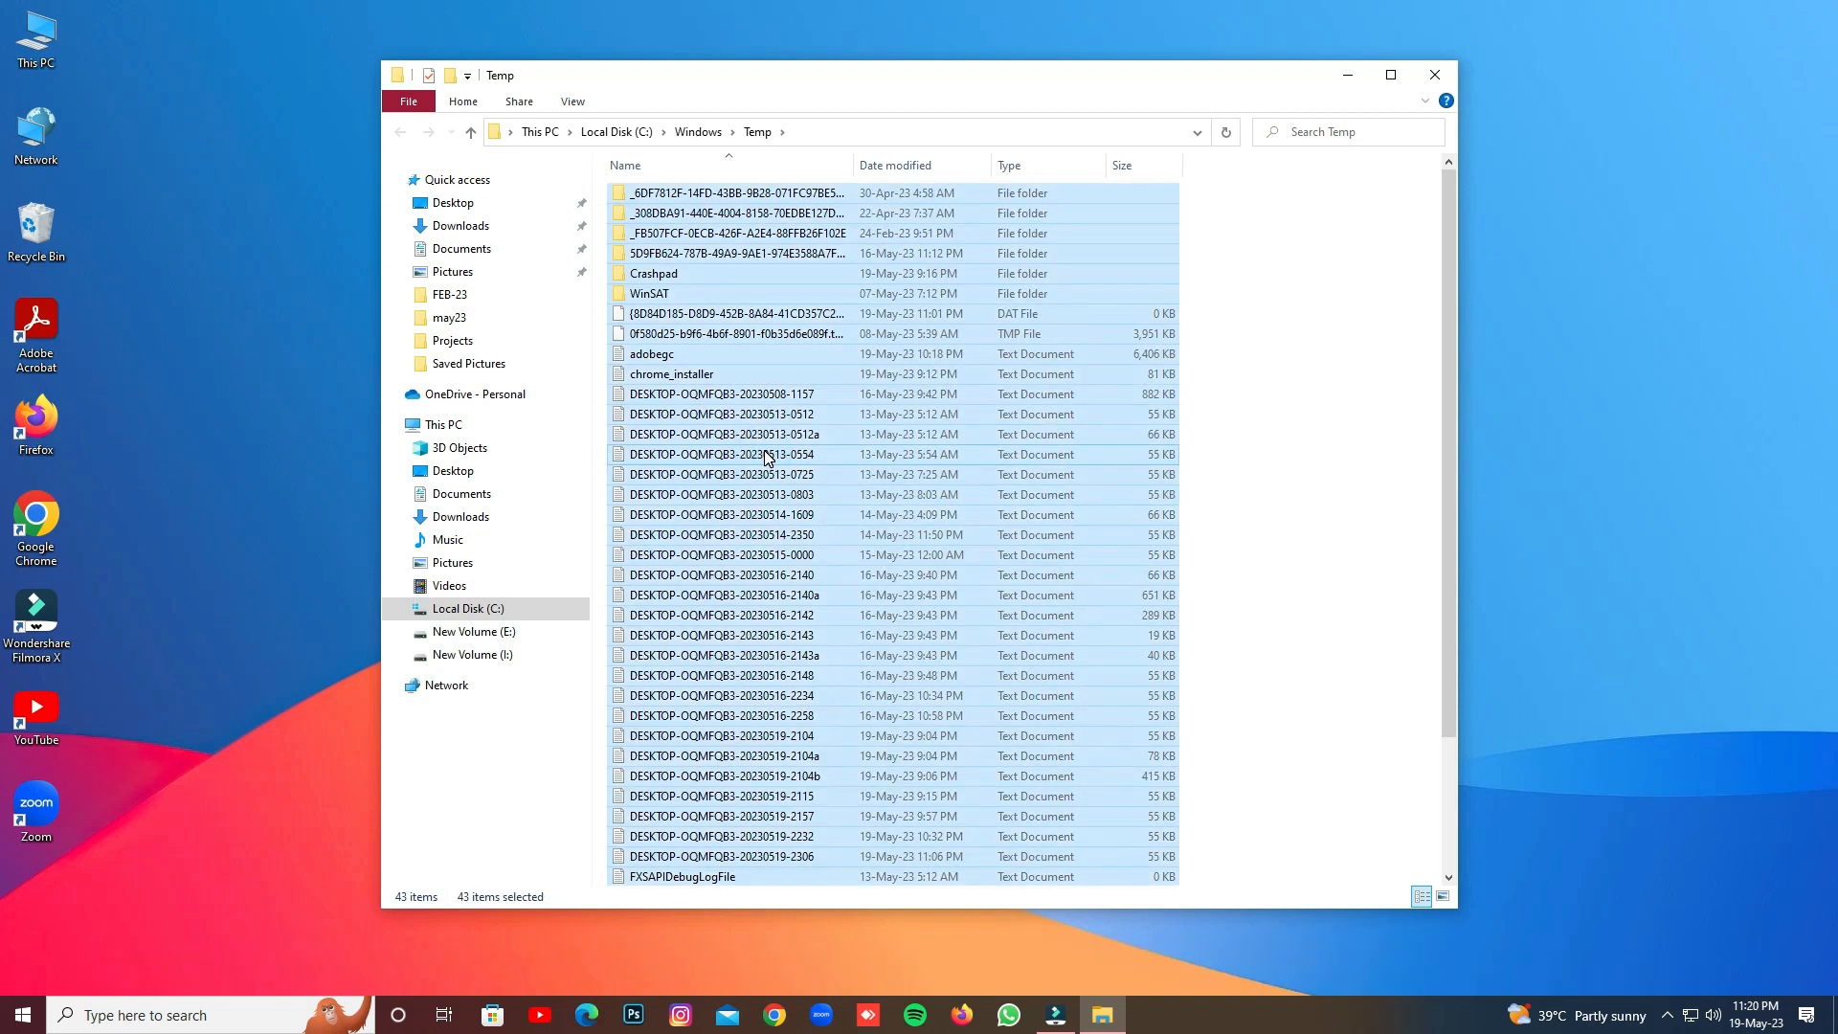
{"action": "key", "text": "Delete"}
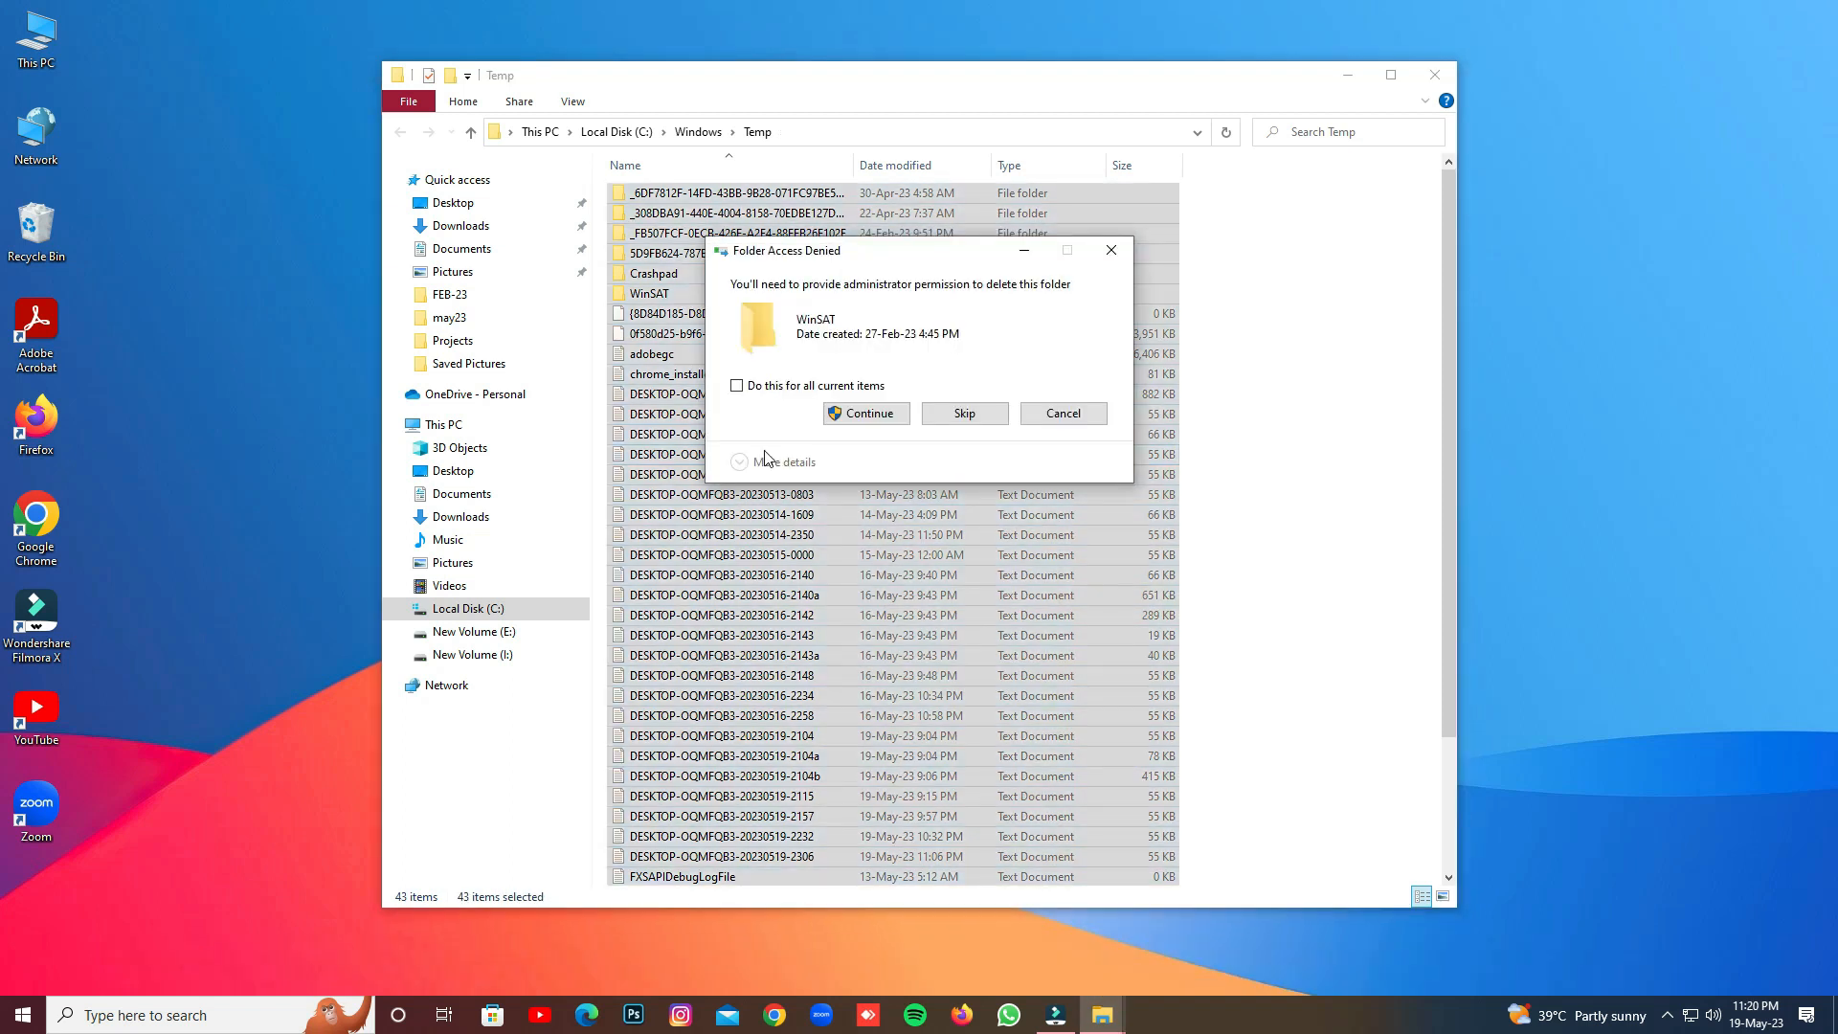
{"action": "left_click", "coordinate": [846, 411]}
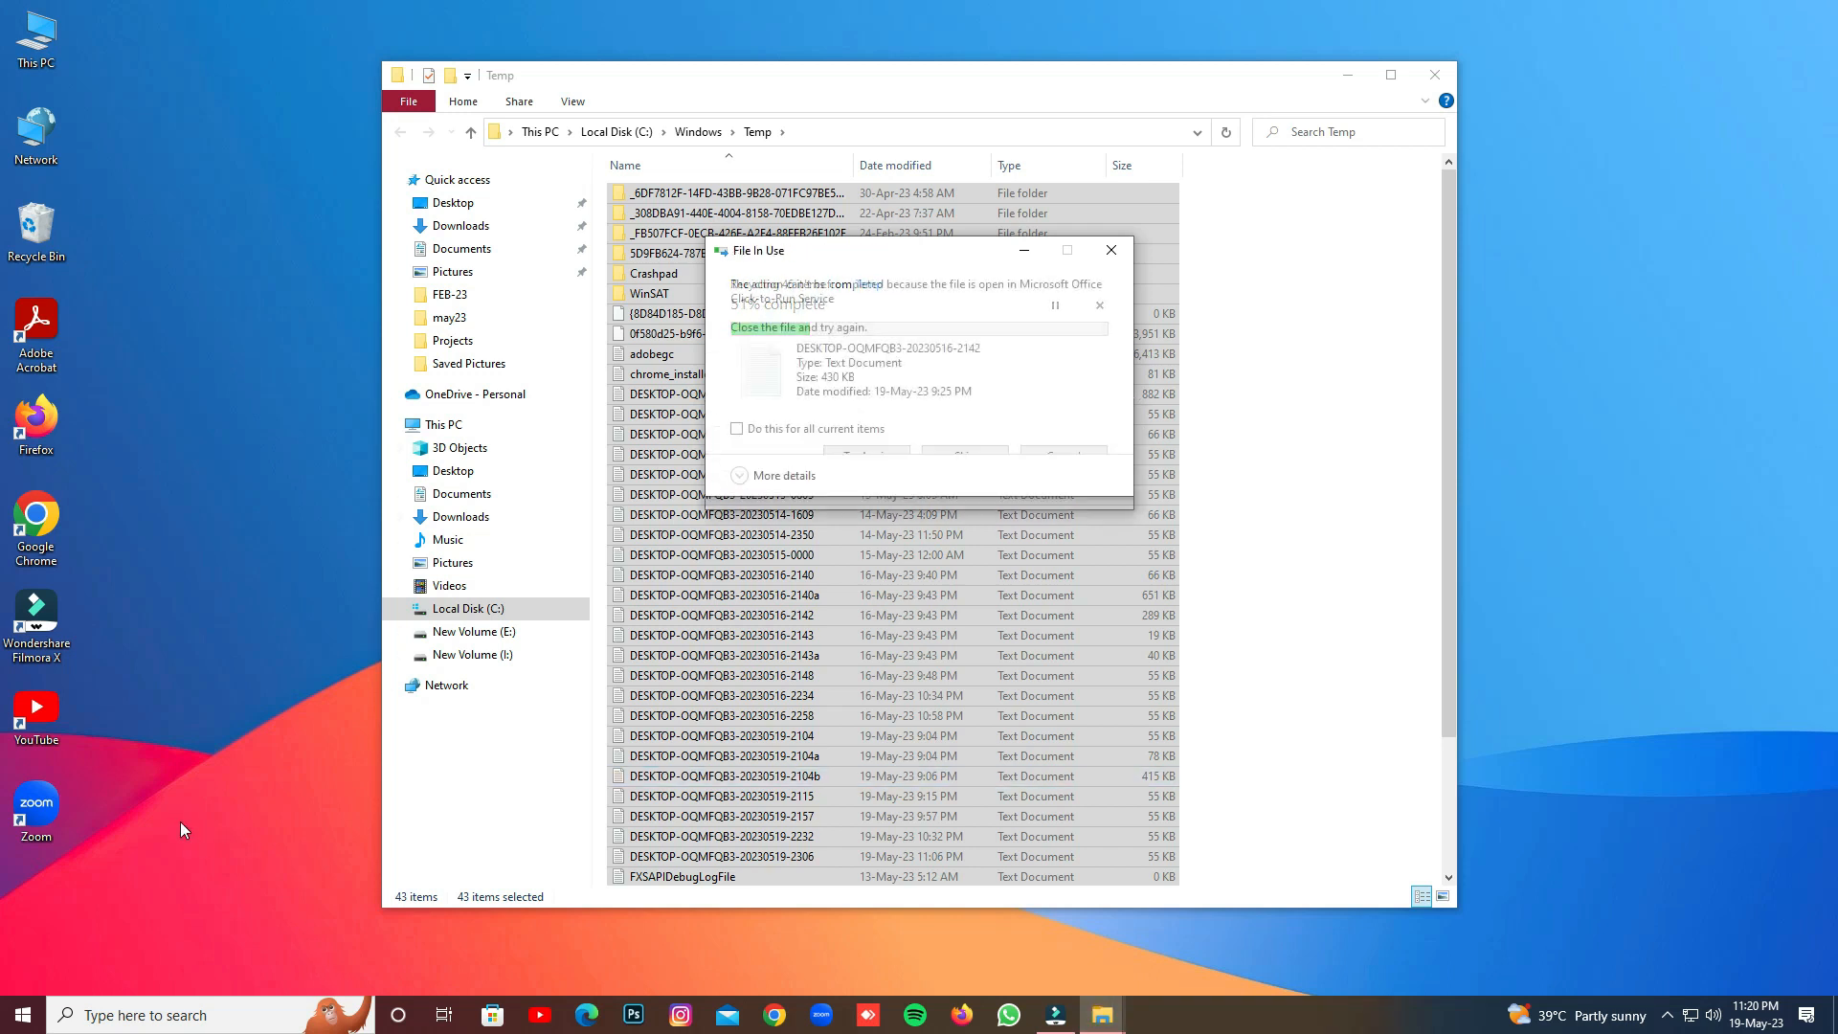
{"action": "left_click", "coordinate": [963, 466]}
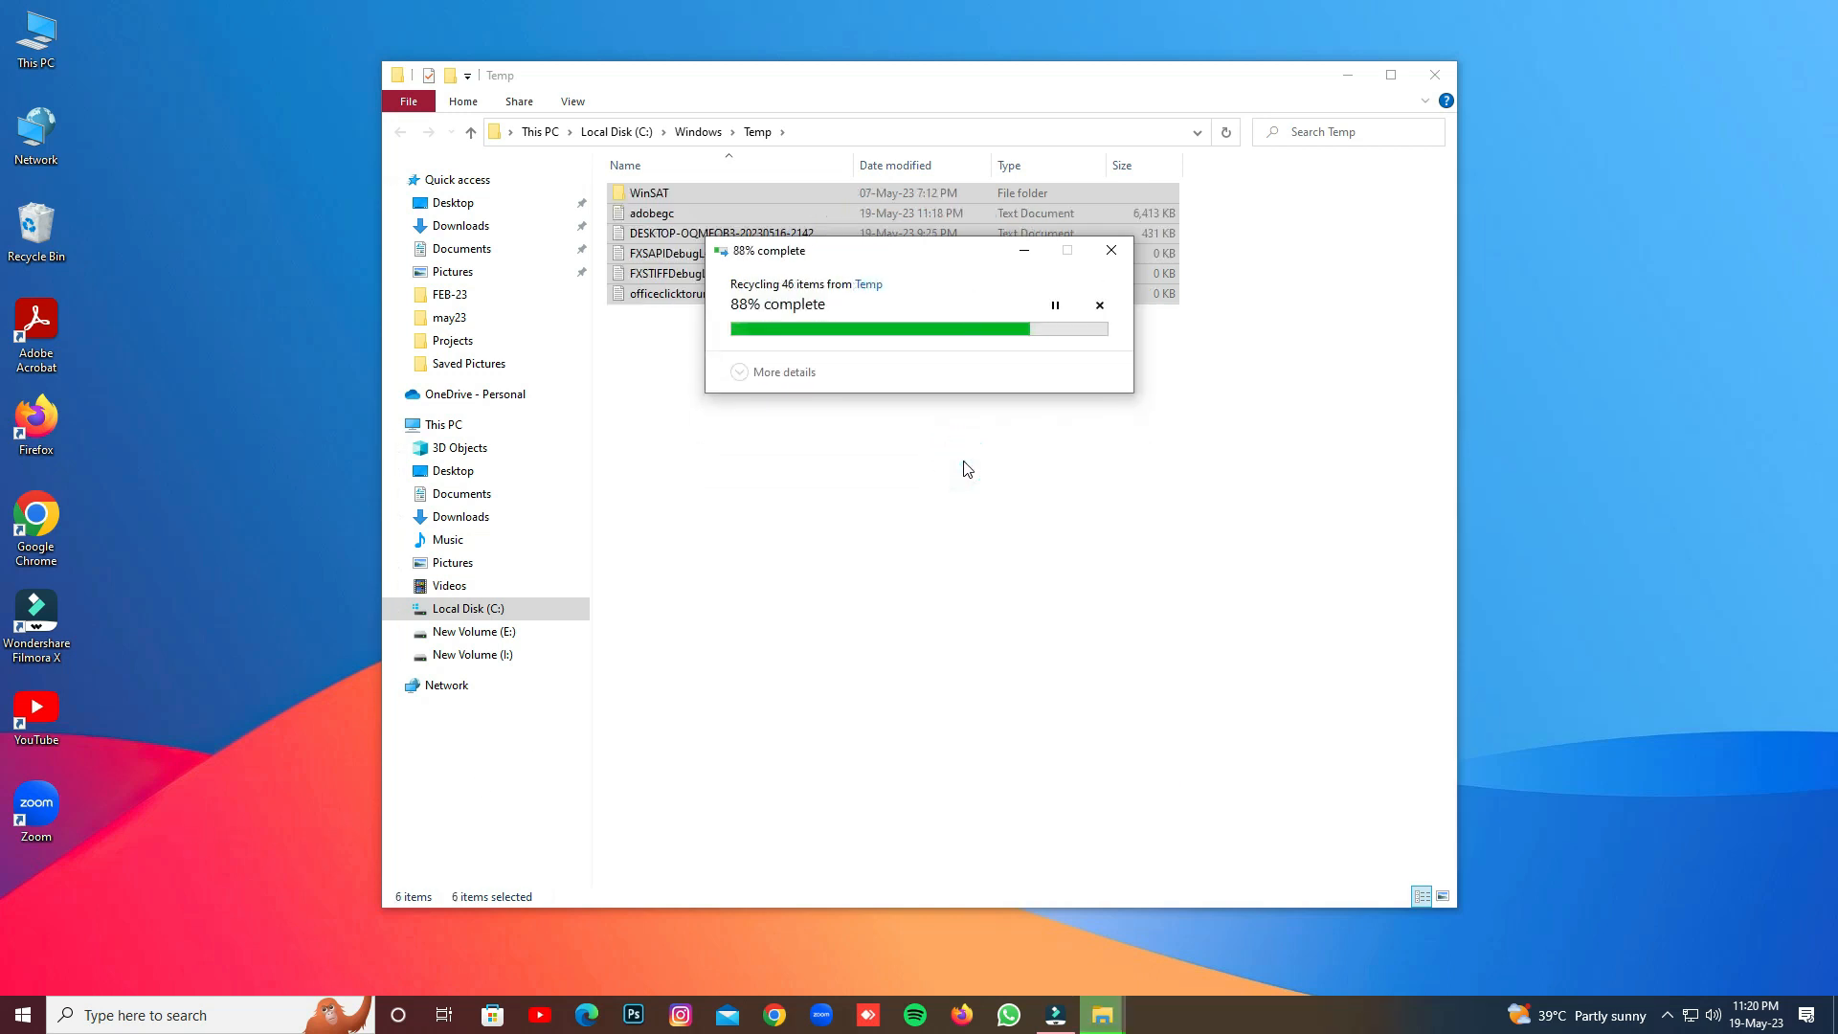
{"action": "left_click", "coordinate": [974, 446]}
{"action": "left_click", "coordinate": [975, 440]}
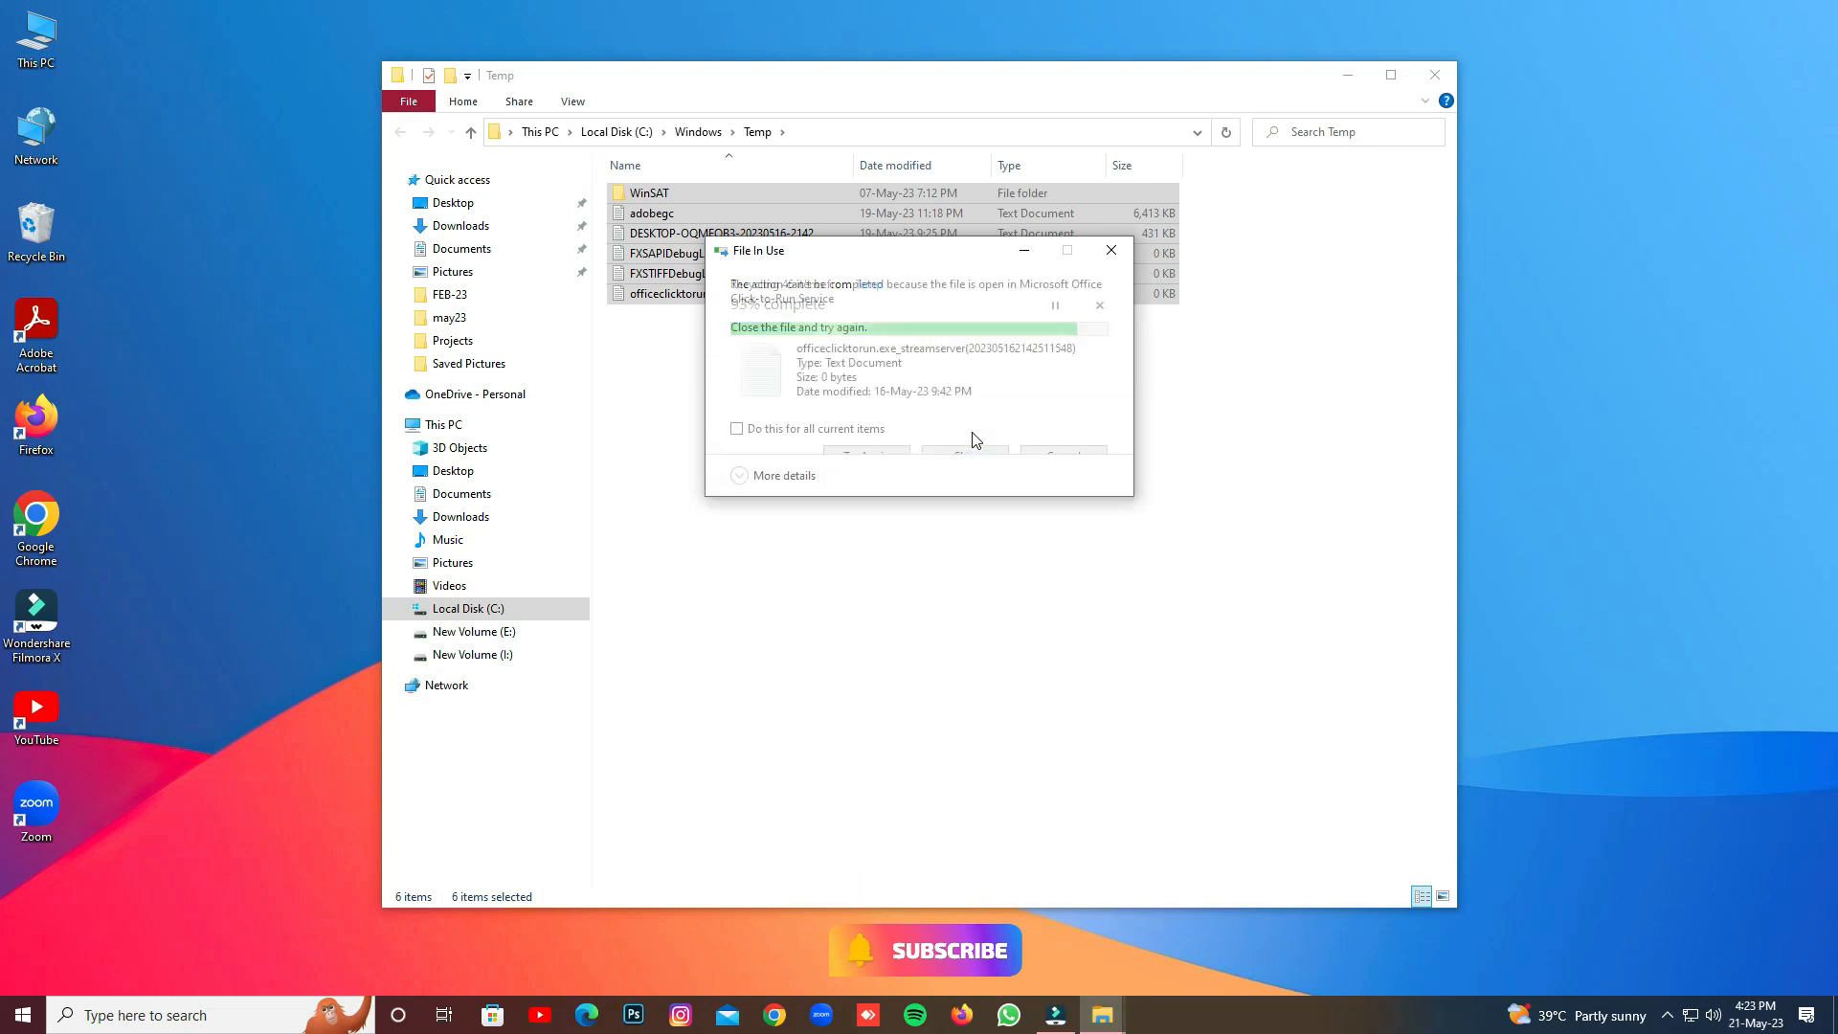
{"action": "left_click", "coordinate": [960, 456]}
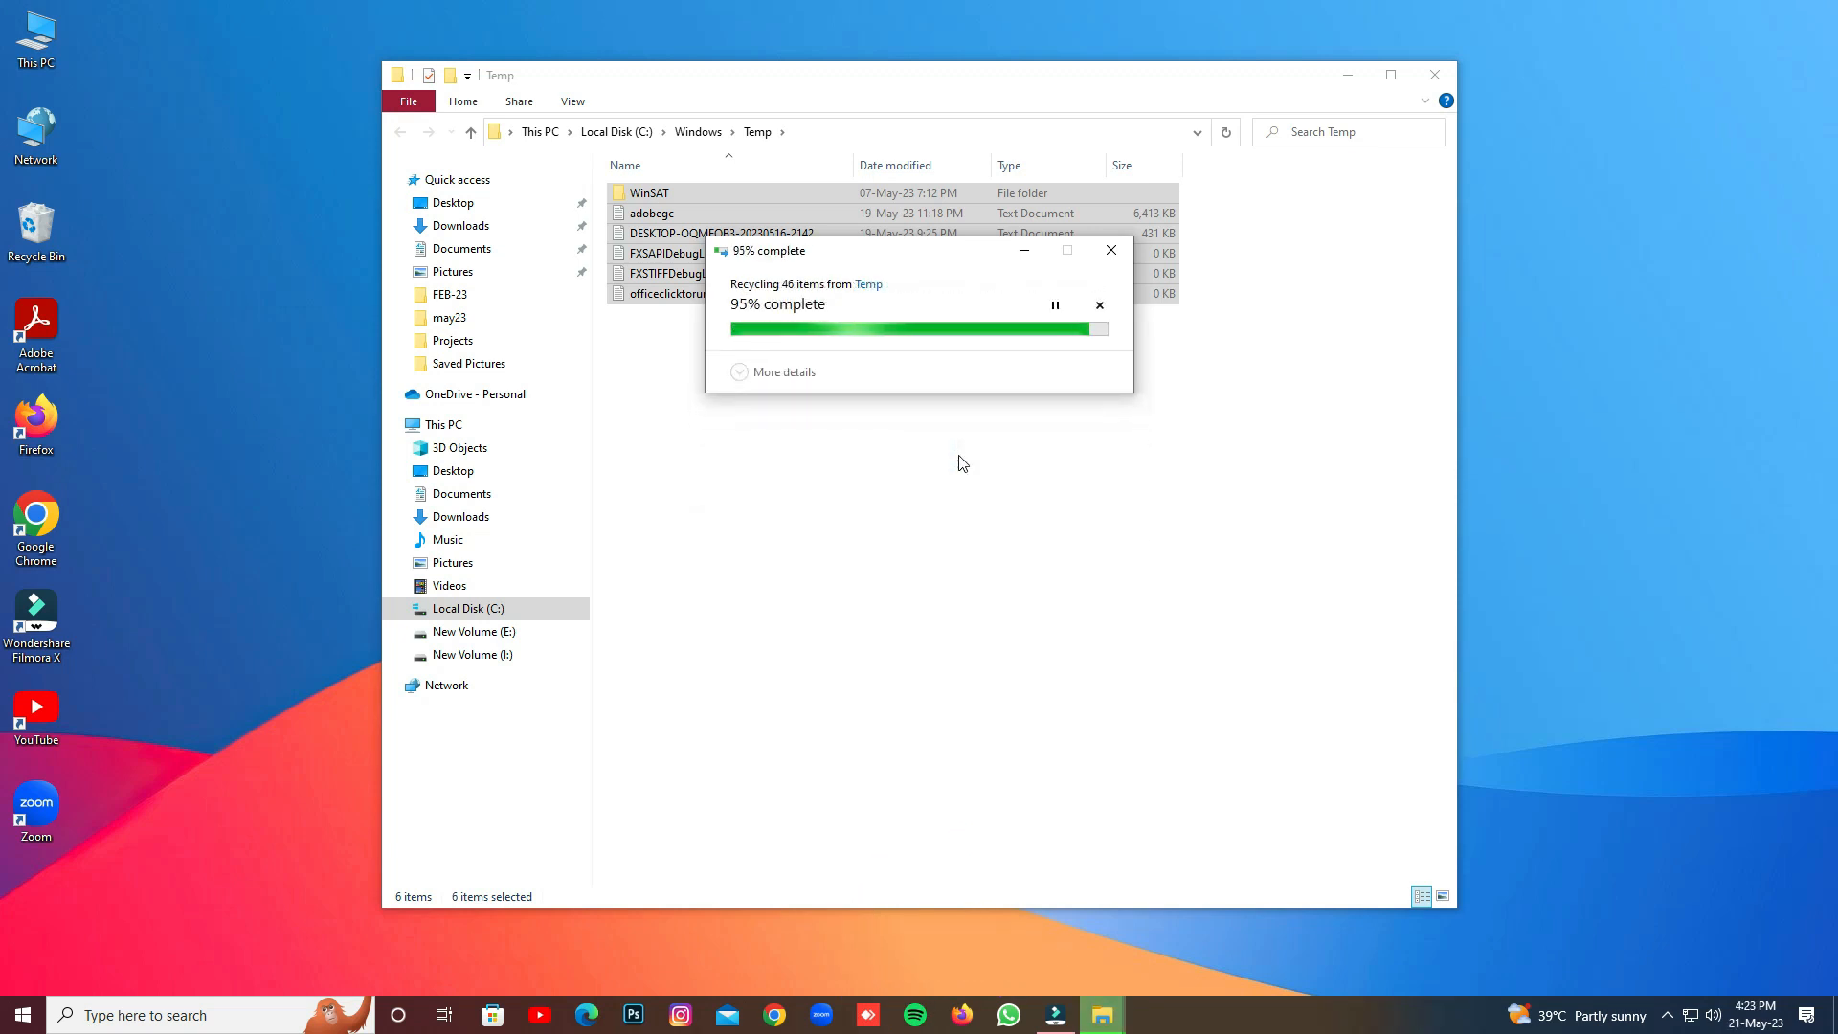
{"action": "left_click", "coordinate": [960, 457]}
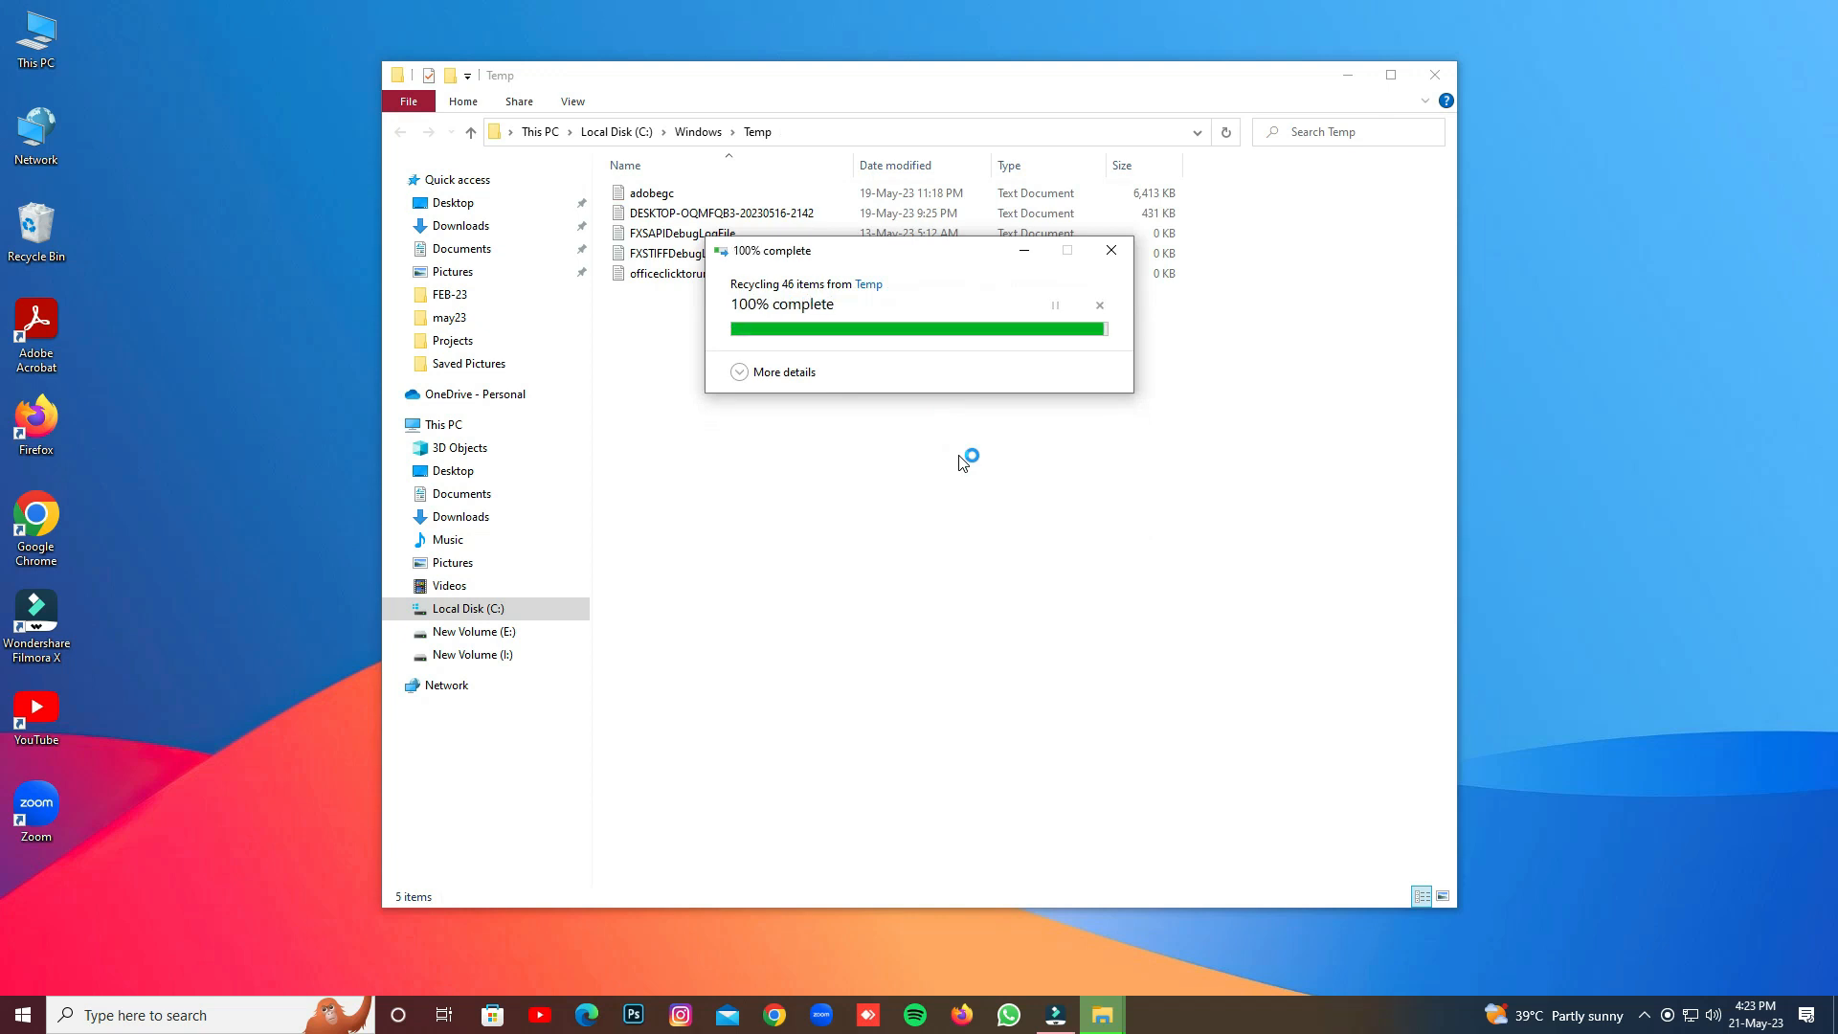
- Close the Temp folder window and refresh the desktop twice
{"action": "left_click", "coordinate": [1433, 77]}
{"action": "right_click", "coordinate": [899, 260]}
{"action": "left_click", "coordinate": [957, 323]}
{"action": "right_click", "coordinate": [888, 271]}
{"action": "left_click", "coordinate": [962, 336]}
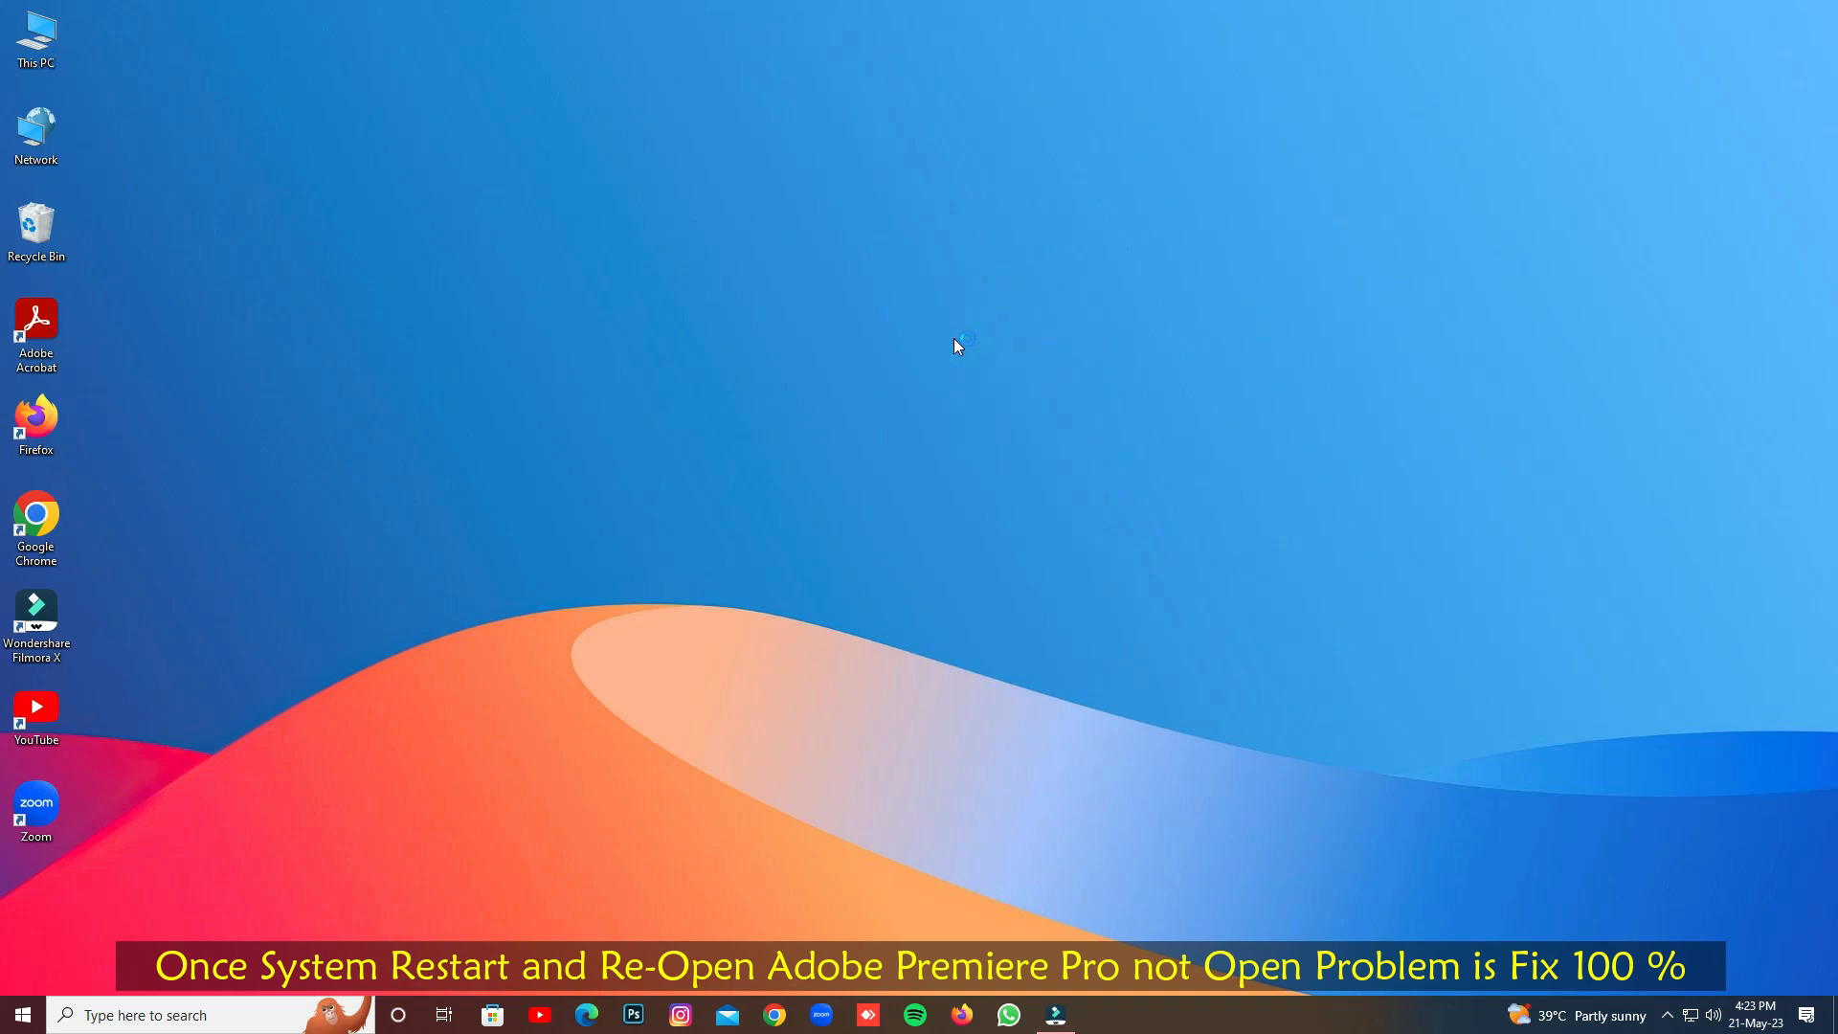
- Run cmd from the Run dialog and refresh the desktop
{"action": "key", "text": "super+r"}
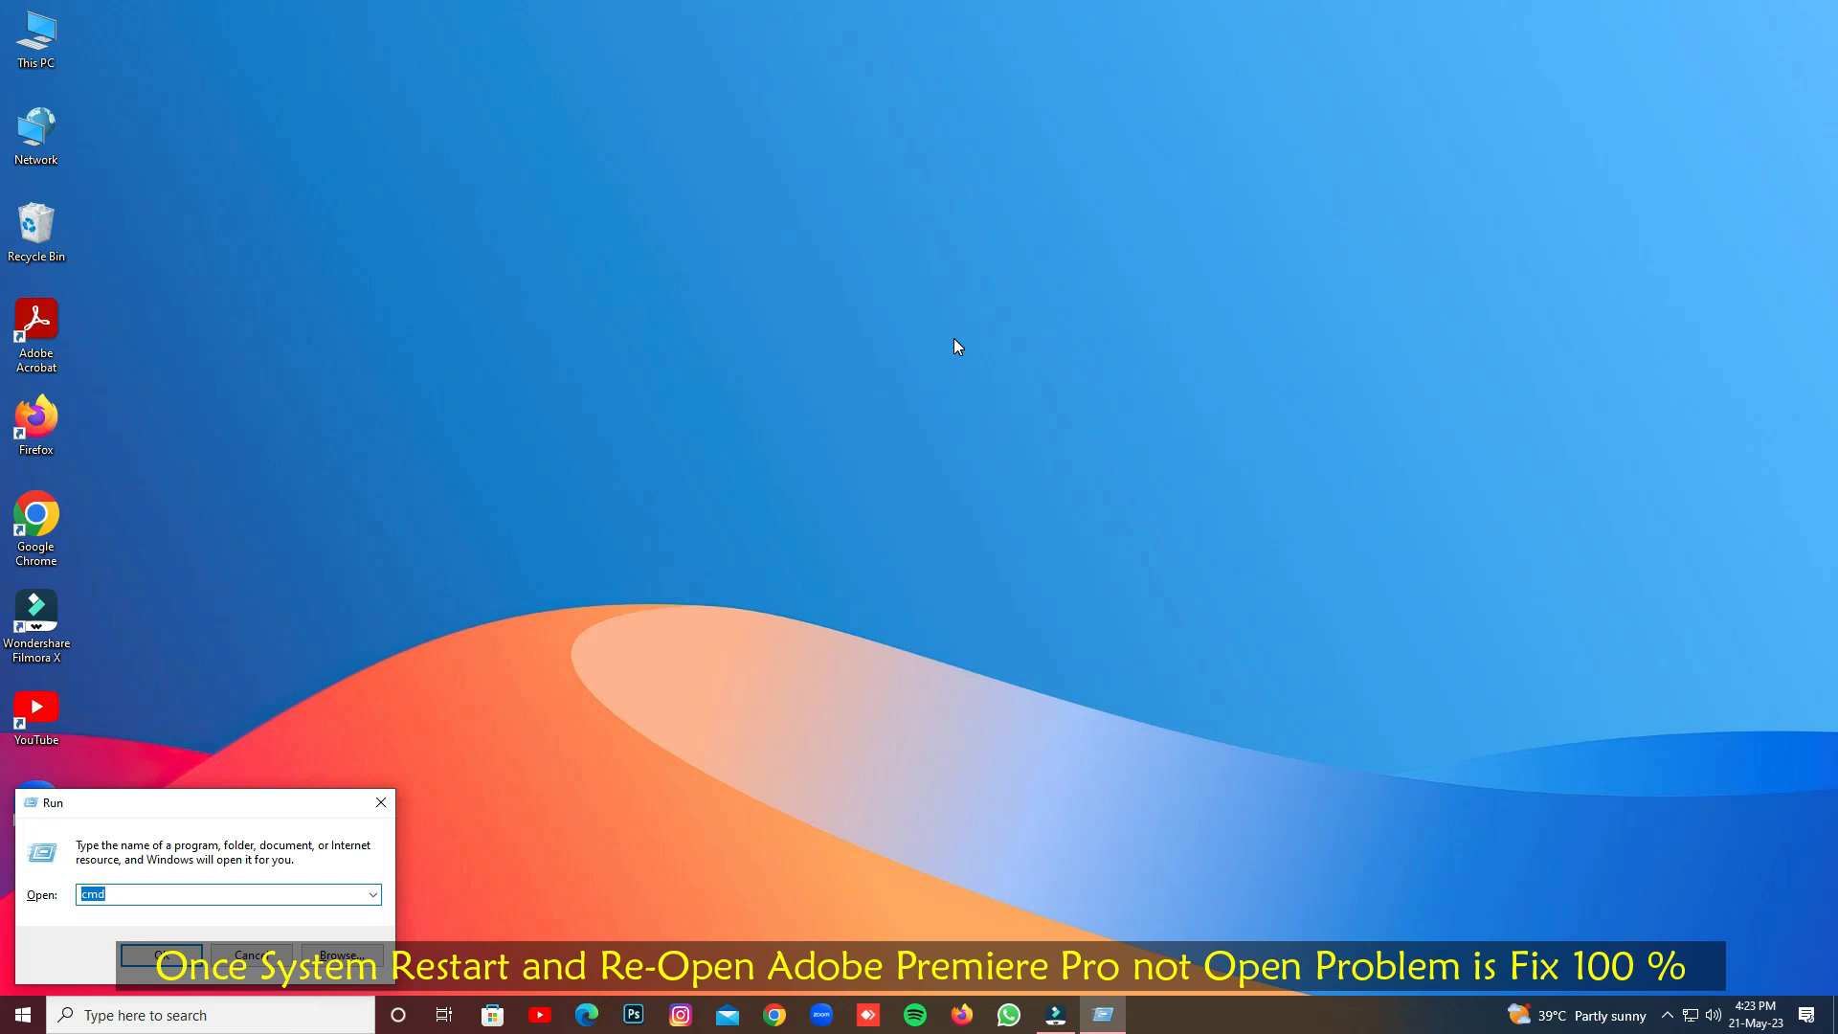
{"action": "key", "text": "Return"}
{"action": "right_click", "coordinate": [500, 283]}
{"action": "left_click", "coordinate": [551, 337]}
{"action": "right_click", "coordinate": [496, 289]}
{"action": "left_click", "coordinate": [576, 343]}
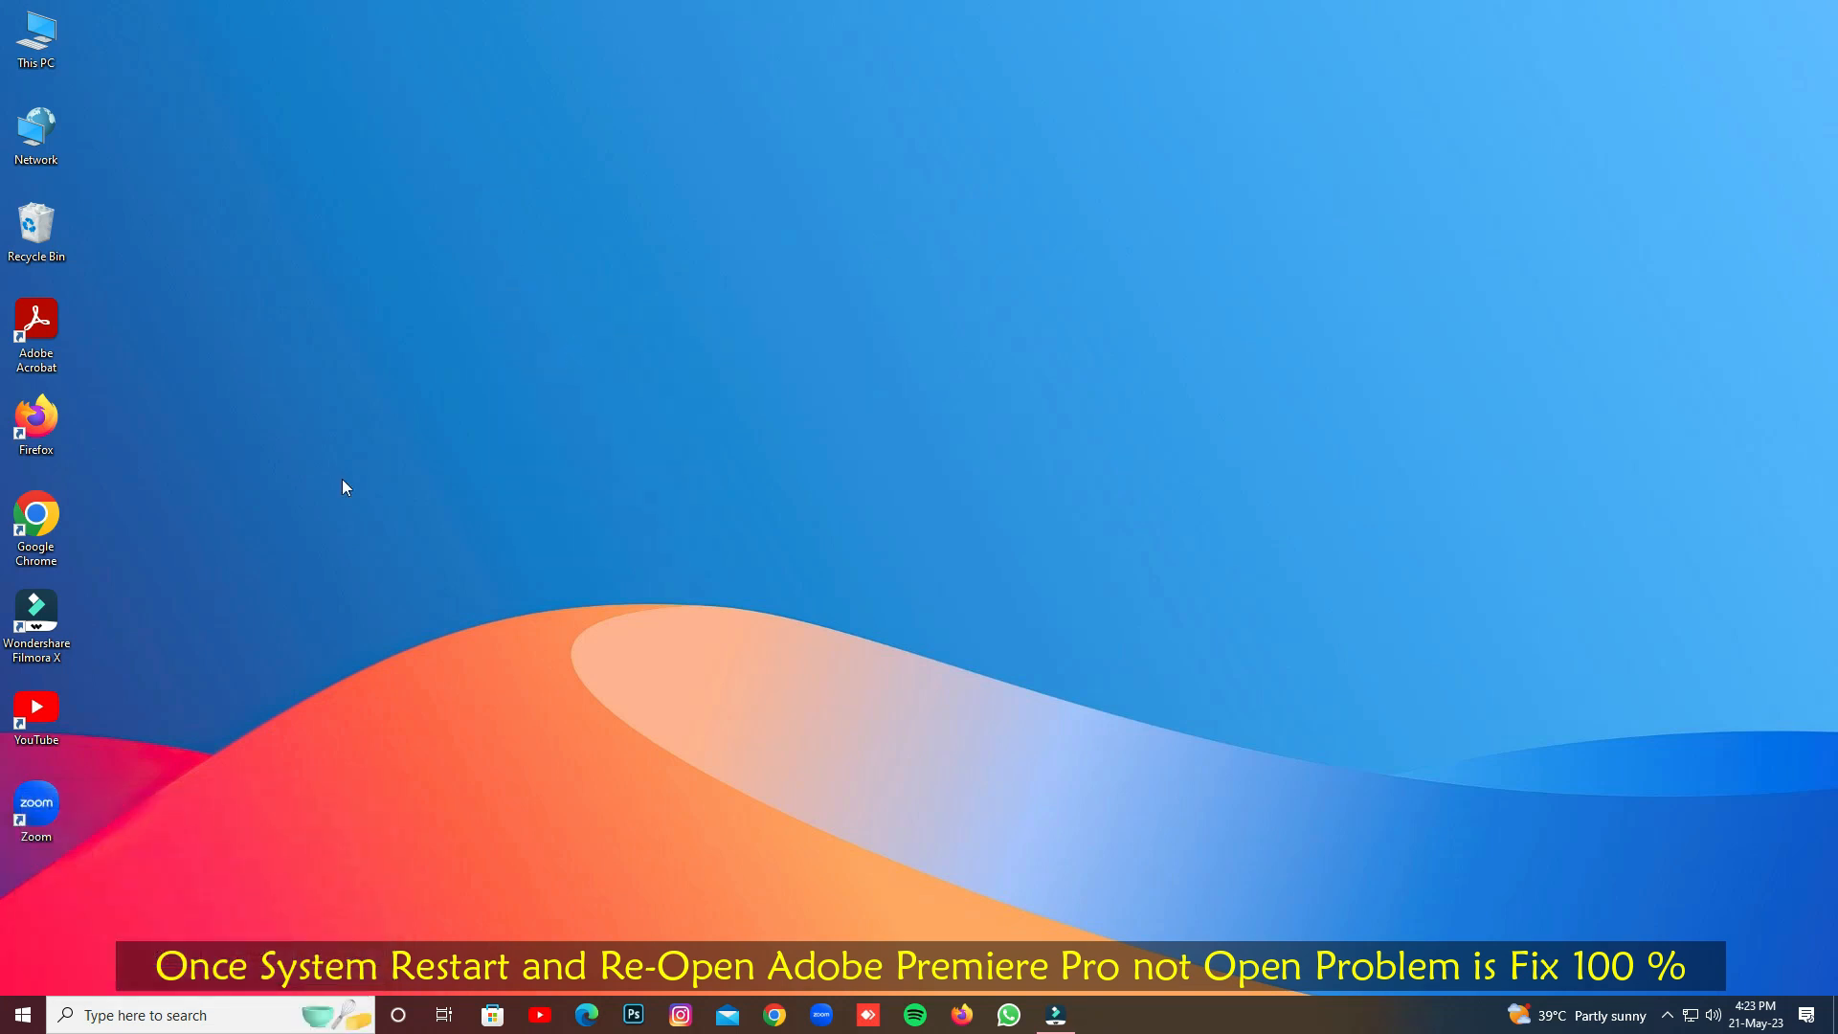
- Launch Adobe Premiere Pro 2019 and create a new project, overwriting the existing Untitled project
{"action": "left_click", "coordinate": [23, 1015]}
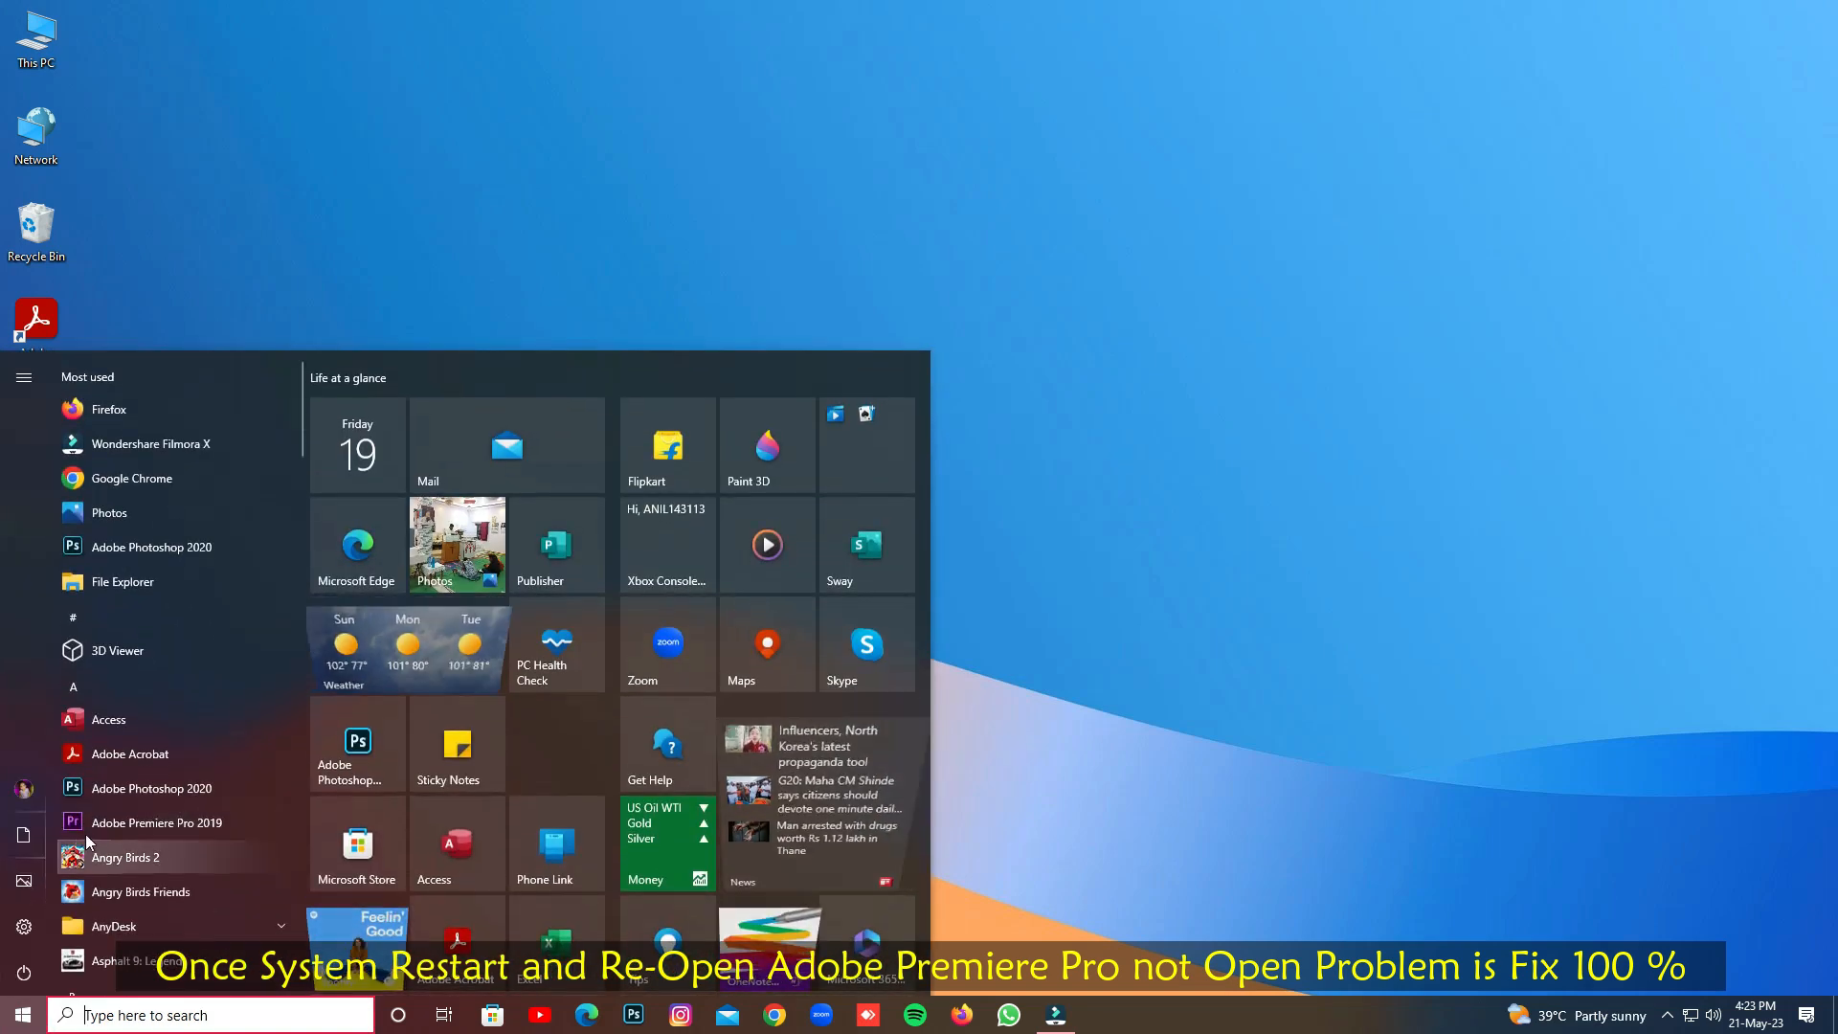
{"action": "left_click", "coordinate": [84, 831]}
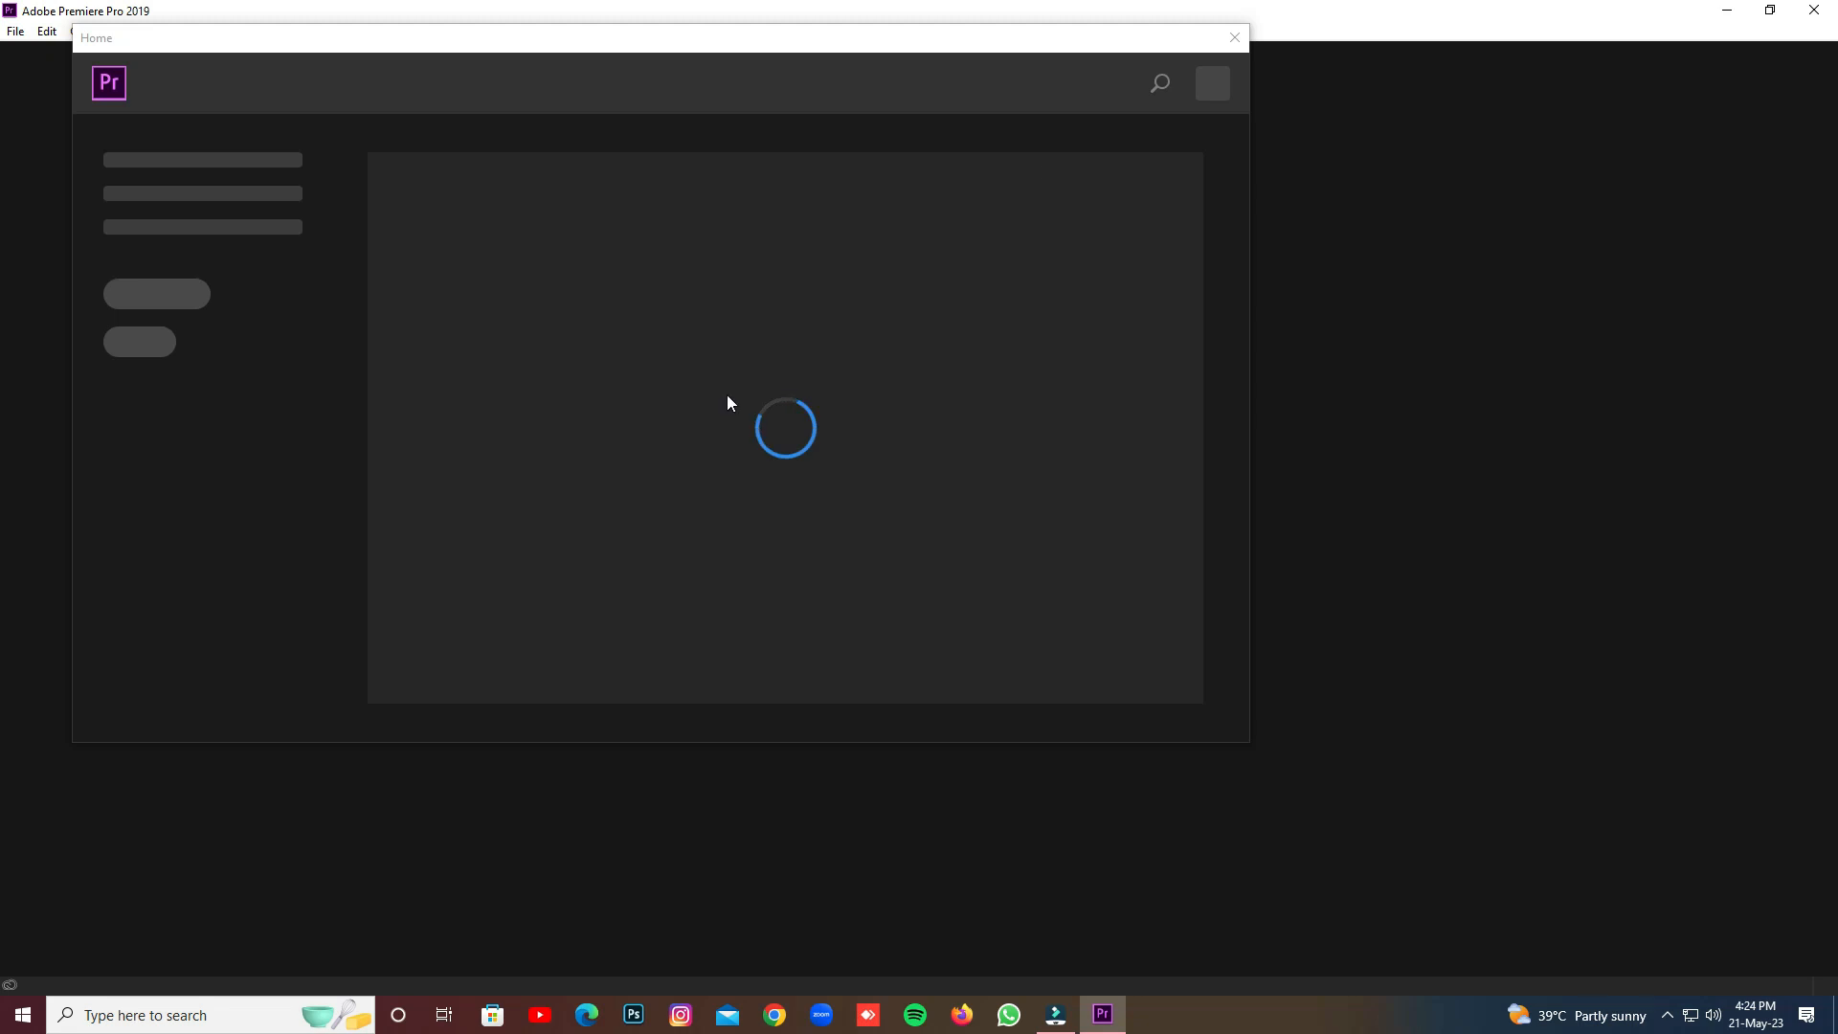
{"action": "left_click_drag", "start_coordinate": [840, 41], "coordinate": [1053, 111]}
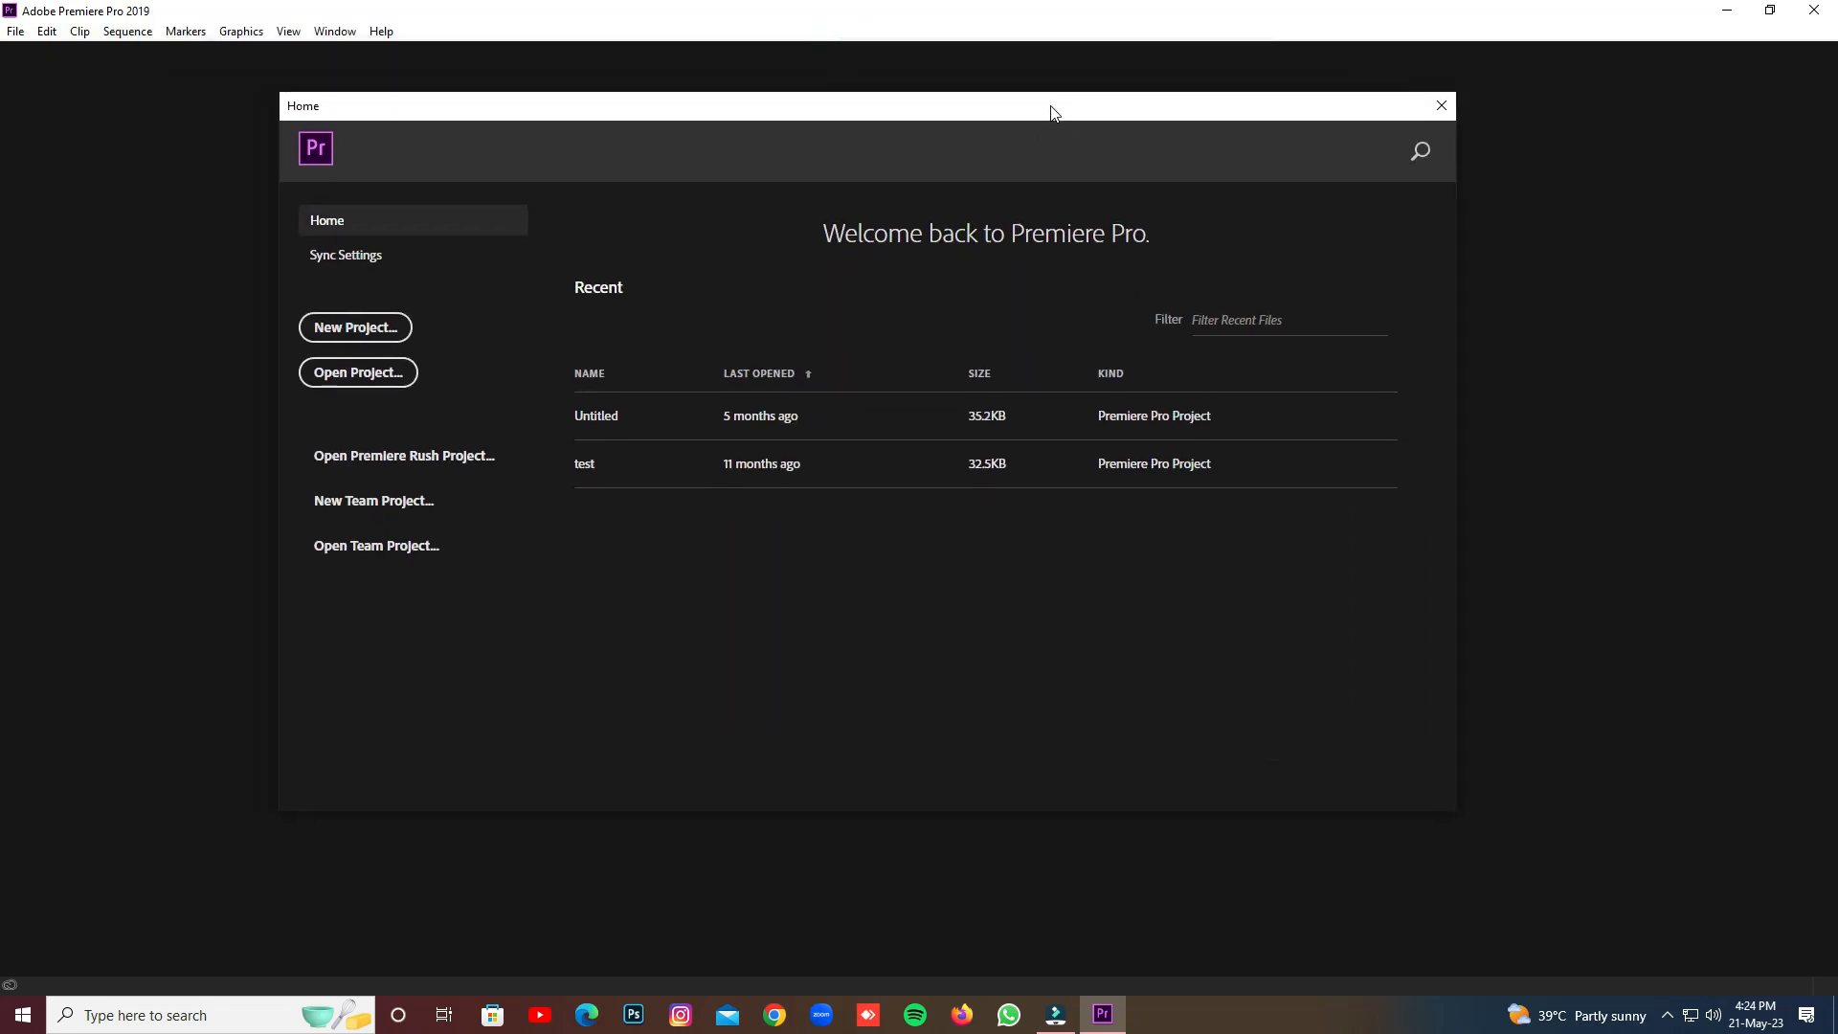
{"action": "left_click", "coordinate": [383, 330]}
{"action": "left_click", "coordinate": [1076, 794]}
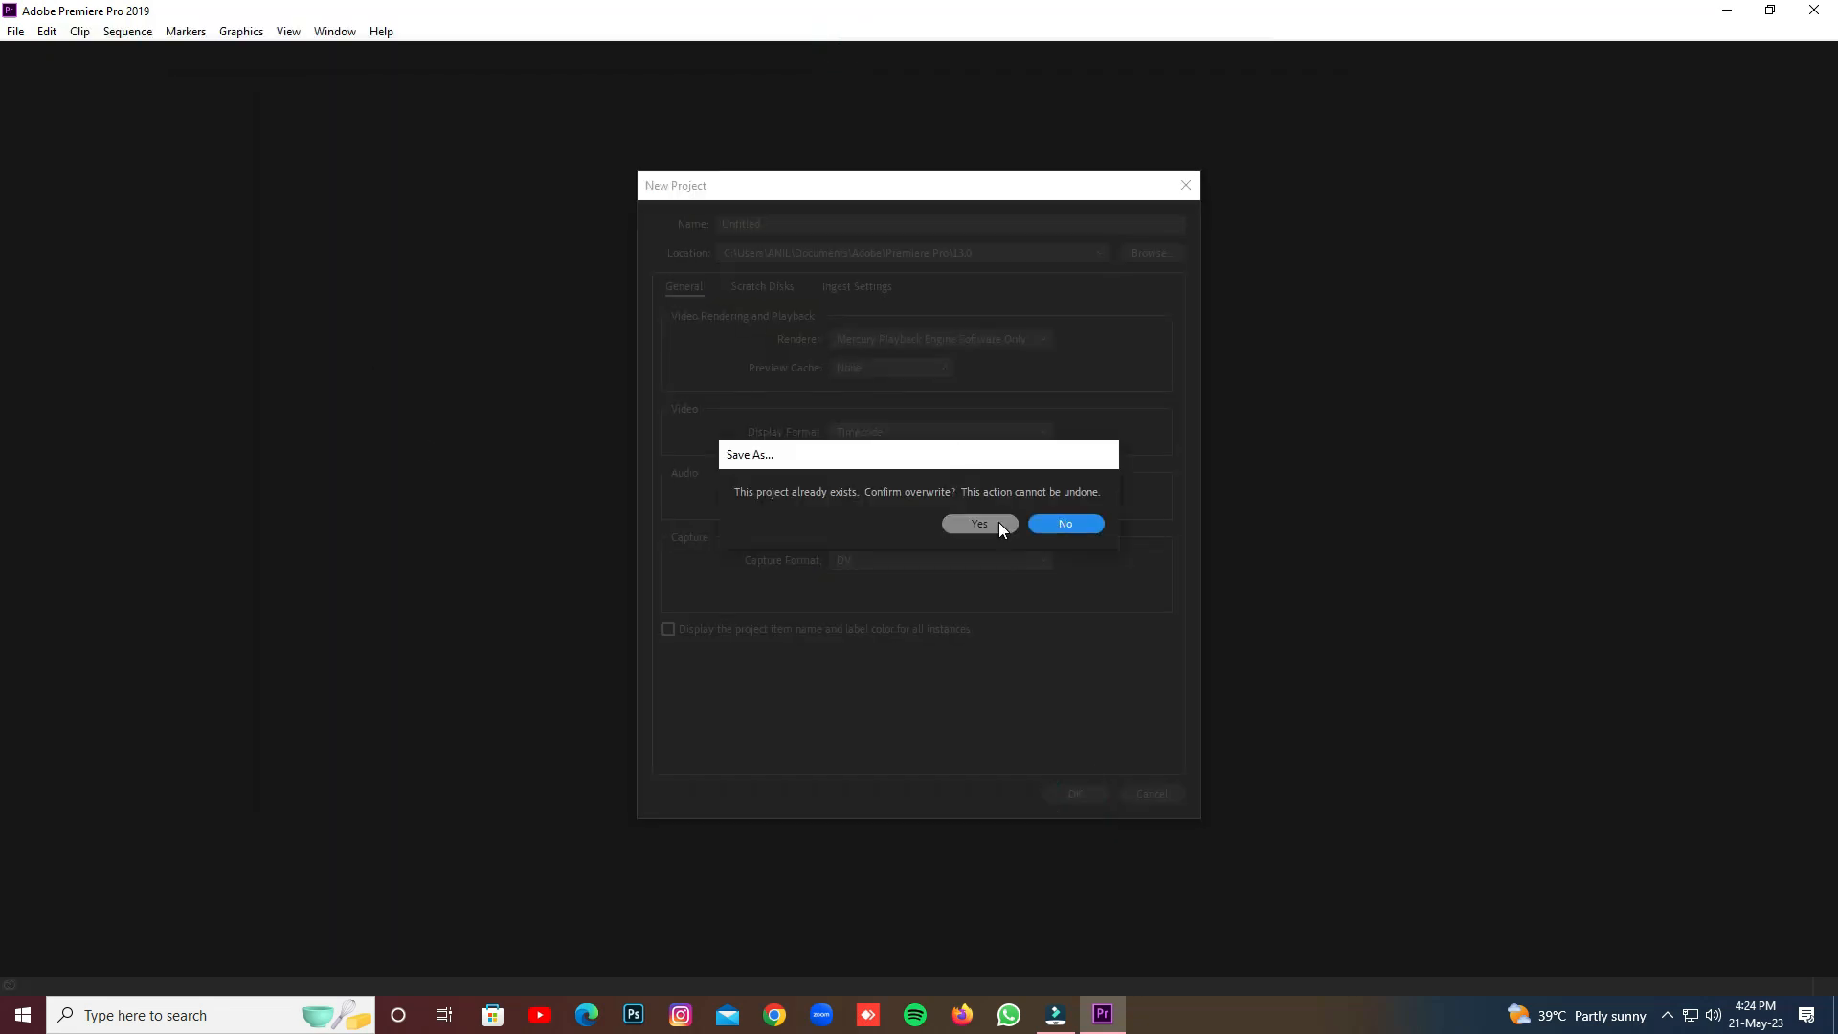
{"action": "left_click", "coordinate": [997, 522]}
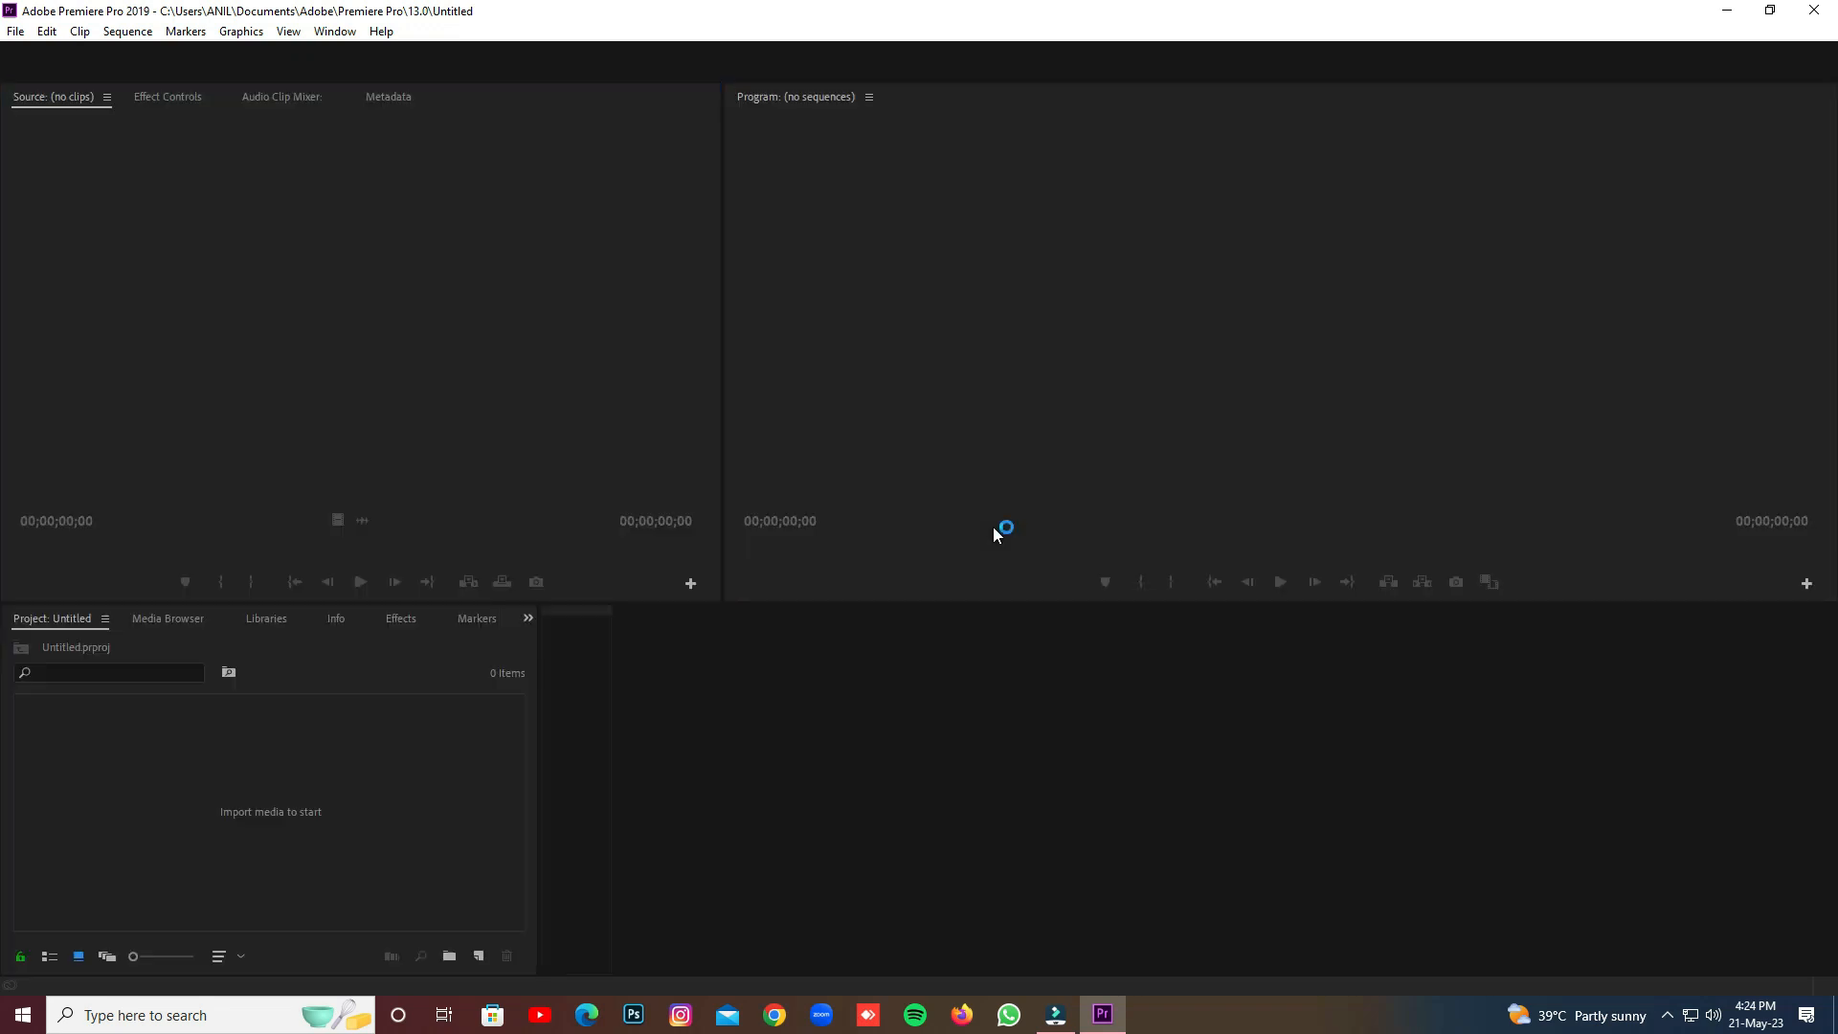
- Start opening an existing project and browse to the Documents folder
{"action": "left_click", "coordinate": [15, 31]}
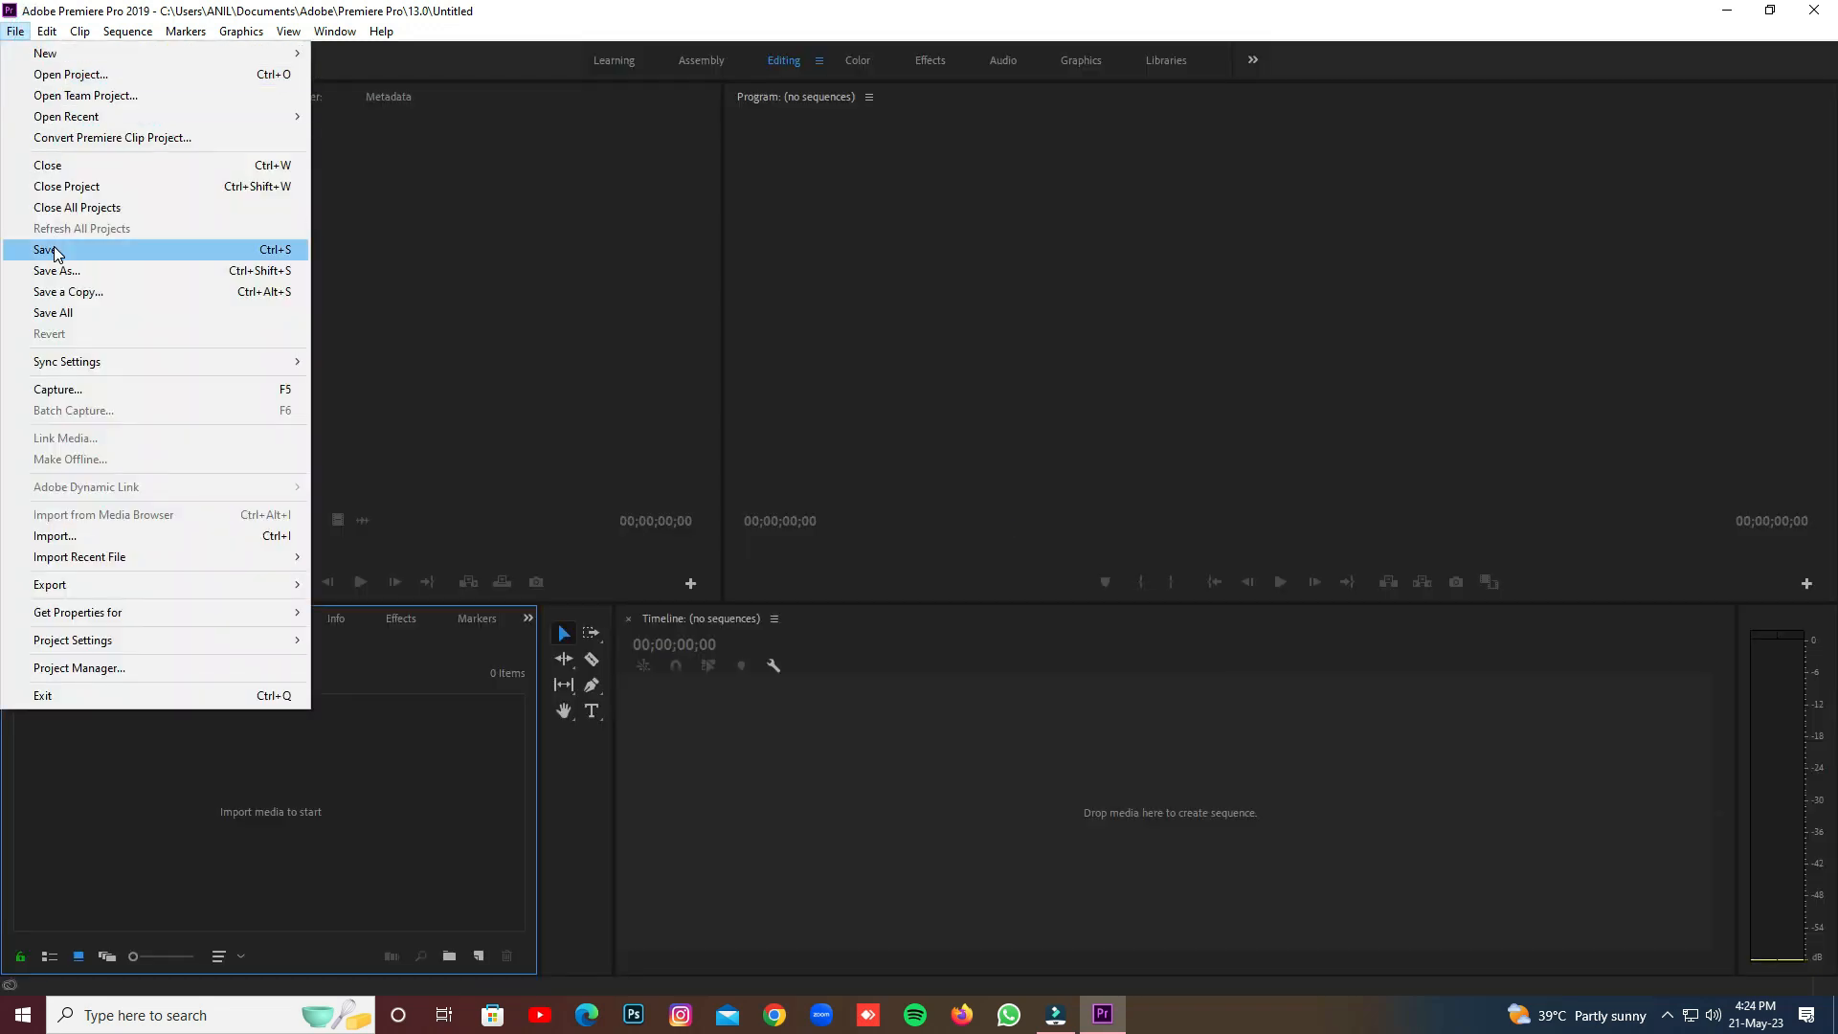
{"action": "left_click", "coordinate": [65, 75]}
{"action": "scroll", "coordinate": [144, 220], "scroll_direction": "up", "scroll_amount": 2}
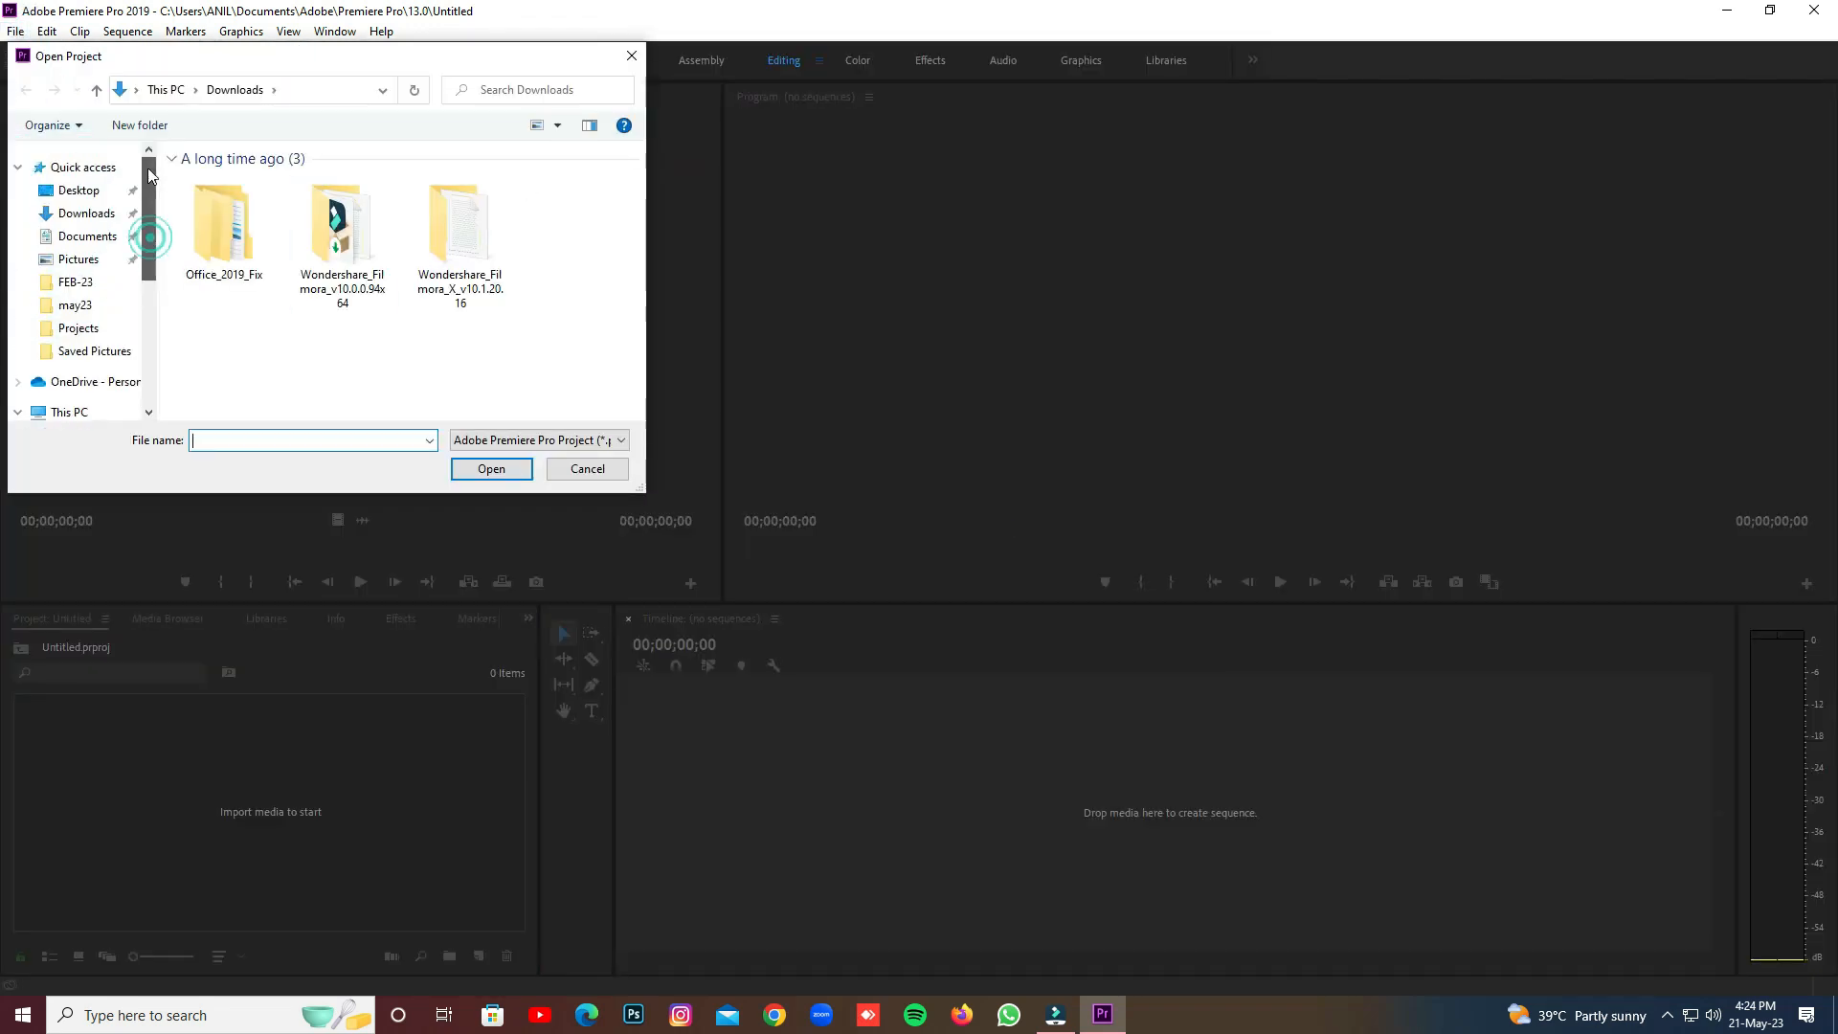
{"action": "left_click", "coordinate": [87, 237]}
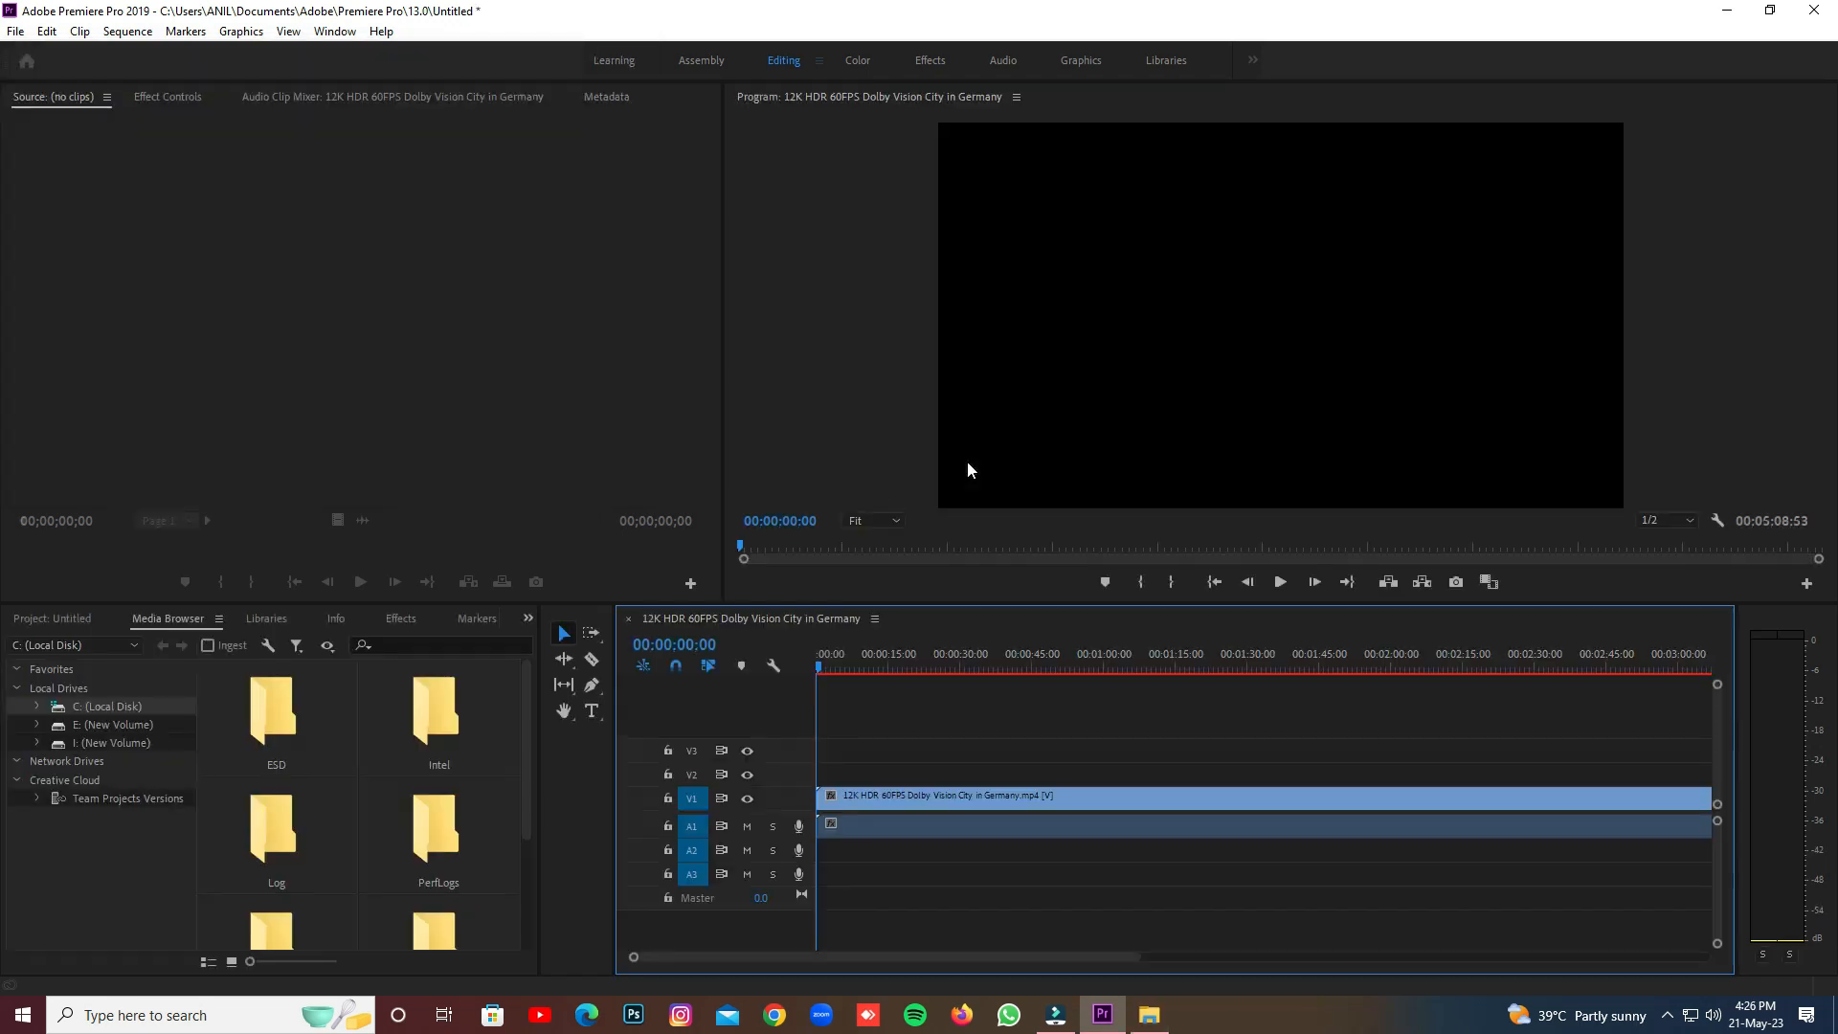
- Show the Untitled project's items and load the 12K HDR 60FPS Dolby Vision City in Germany clip into the Source monitor
{"action": "left_click", "coordinate": [52, 619]}
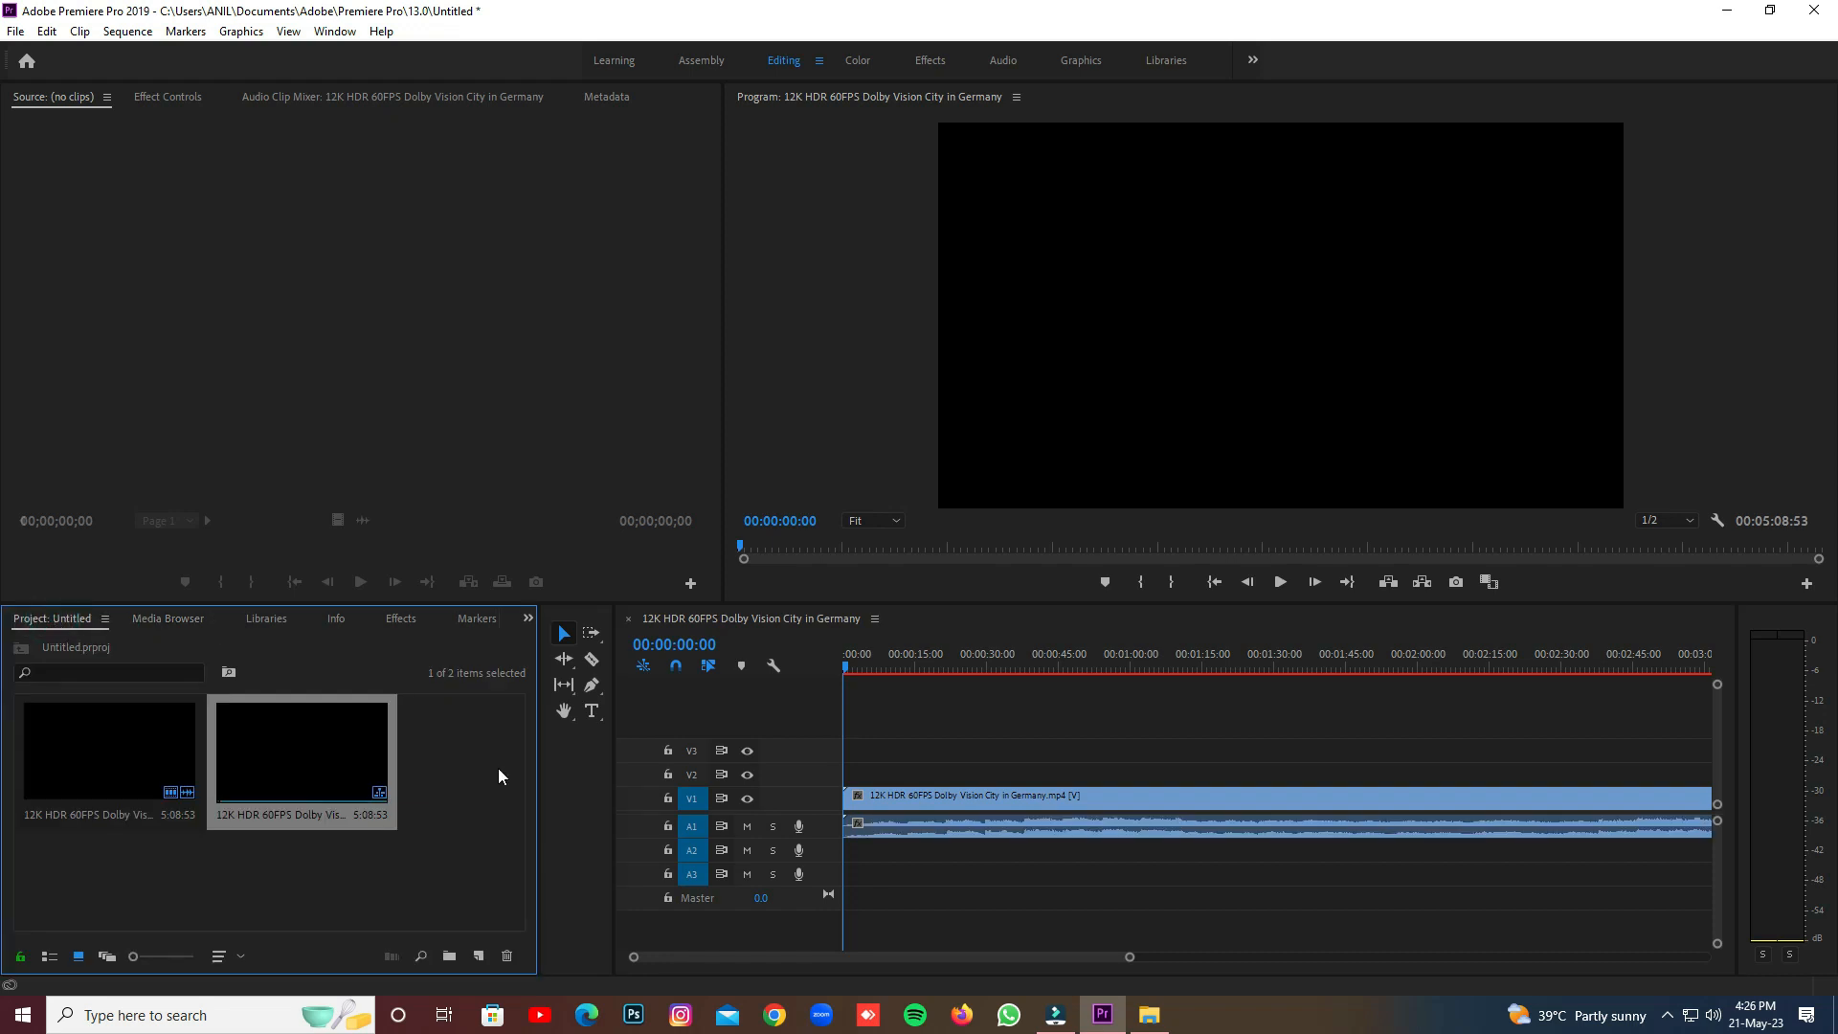
{"action": "left_click", "coordinate": [135, 755]}
{"action": "left_click", "coordinate": [266, 765]}
{"action": "double_click", "coordinate": [142, 723]}
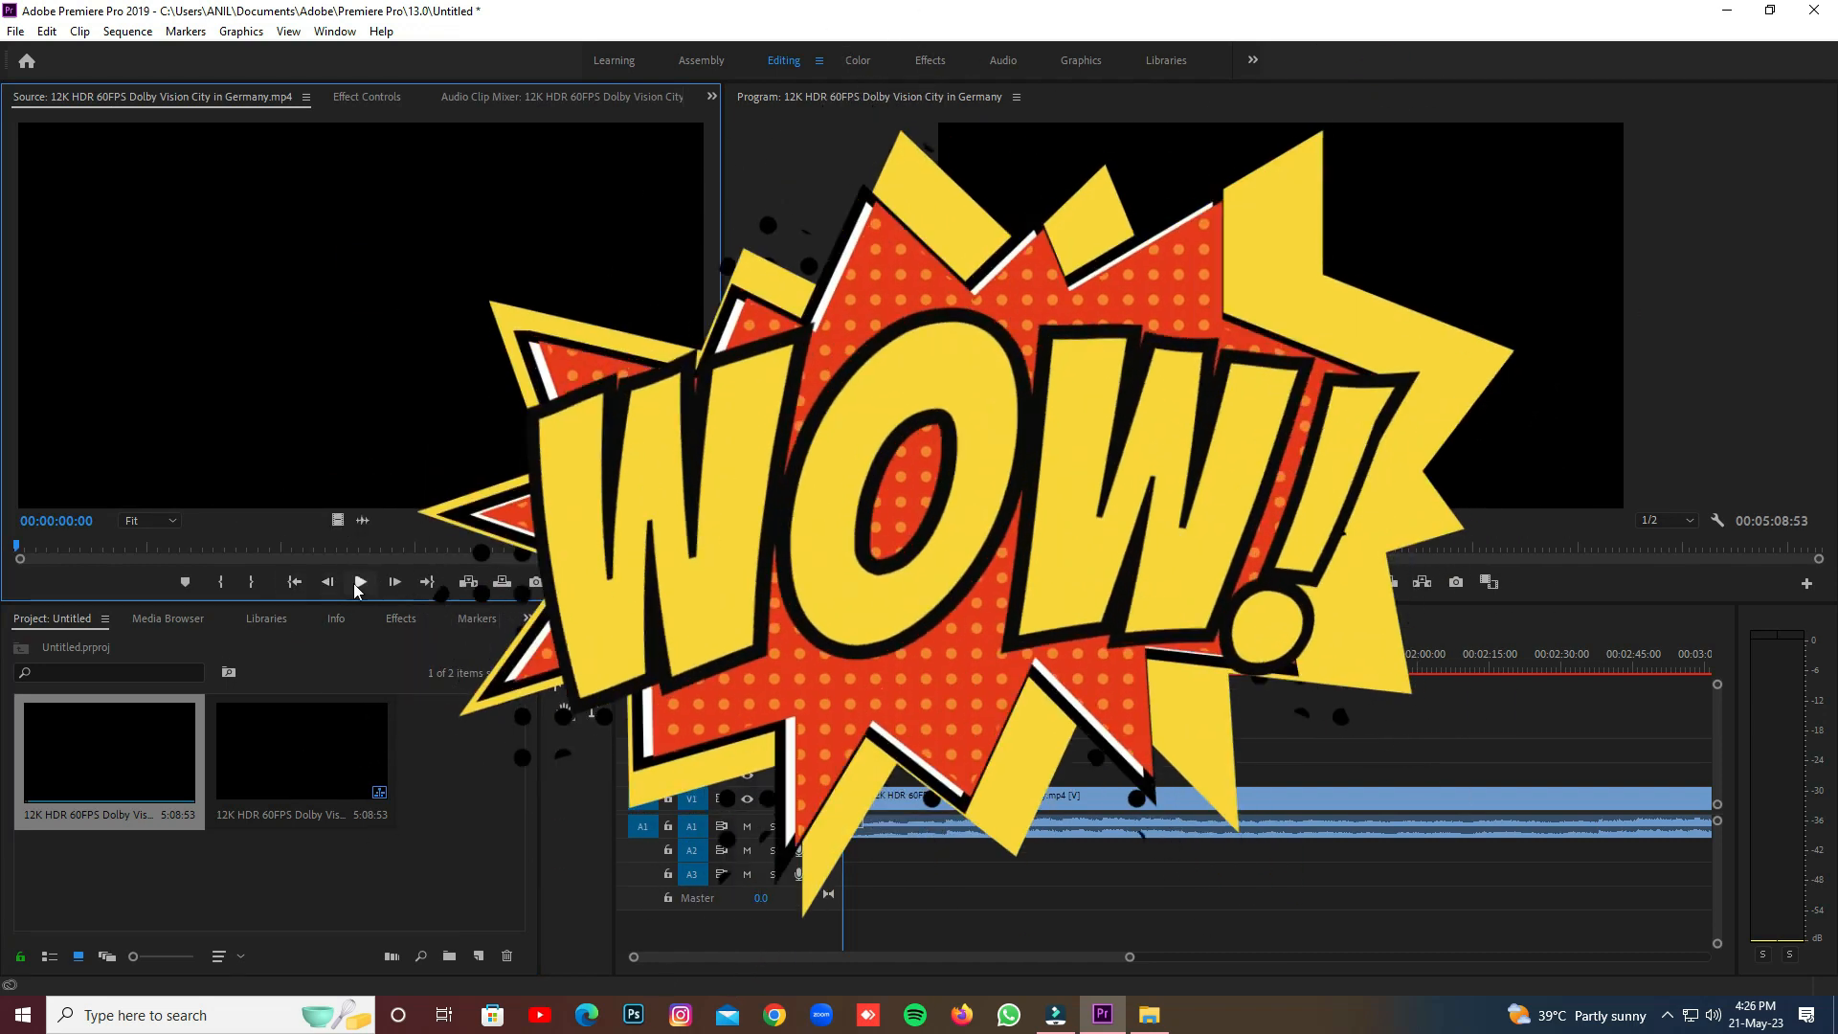
- Play the source clip and scrub it to 00:02:18:25, and scrub the timeline sequence to 00:01:27:00
{"action": "left_click", "coordinate": [360, 582]}
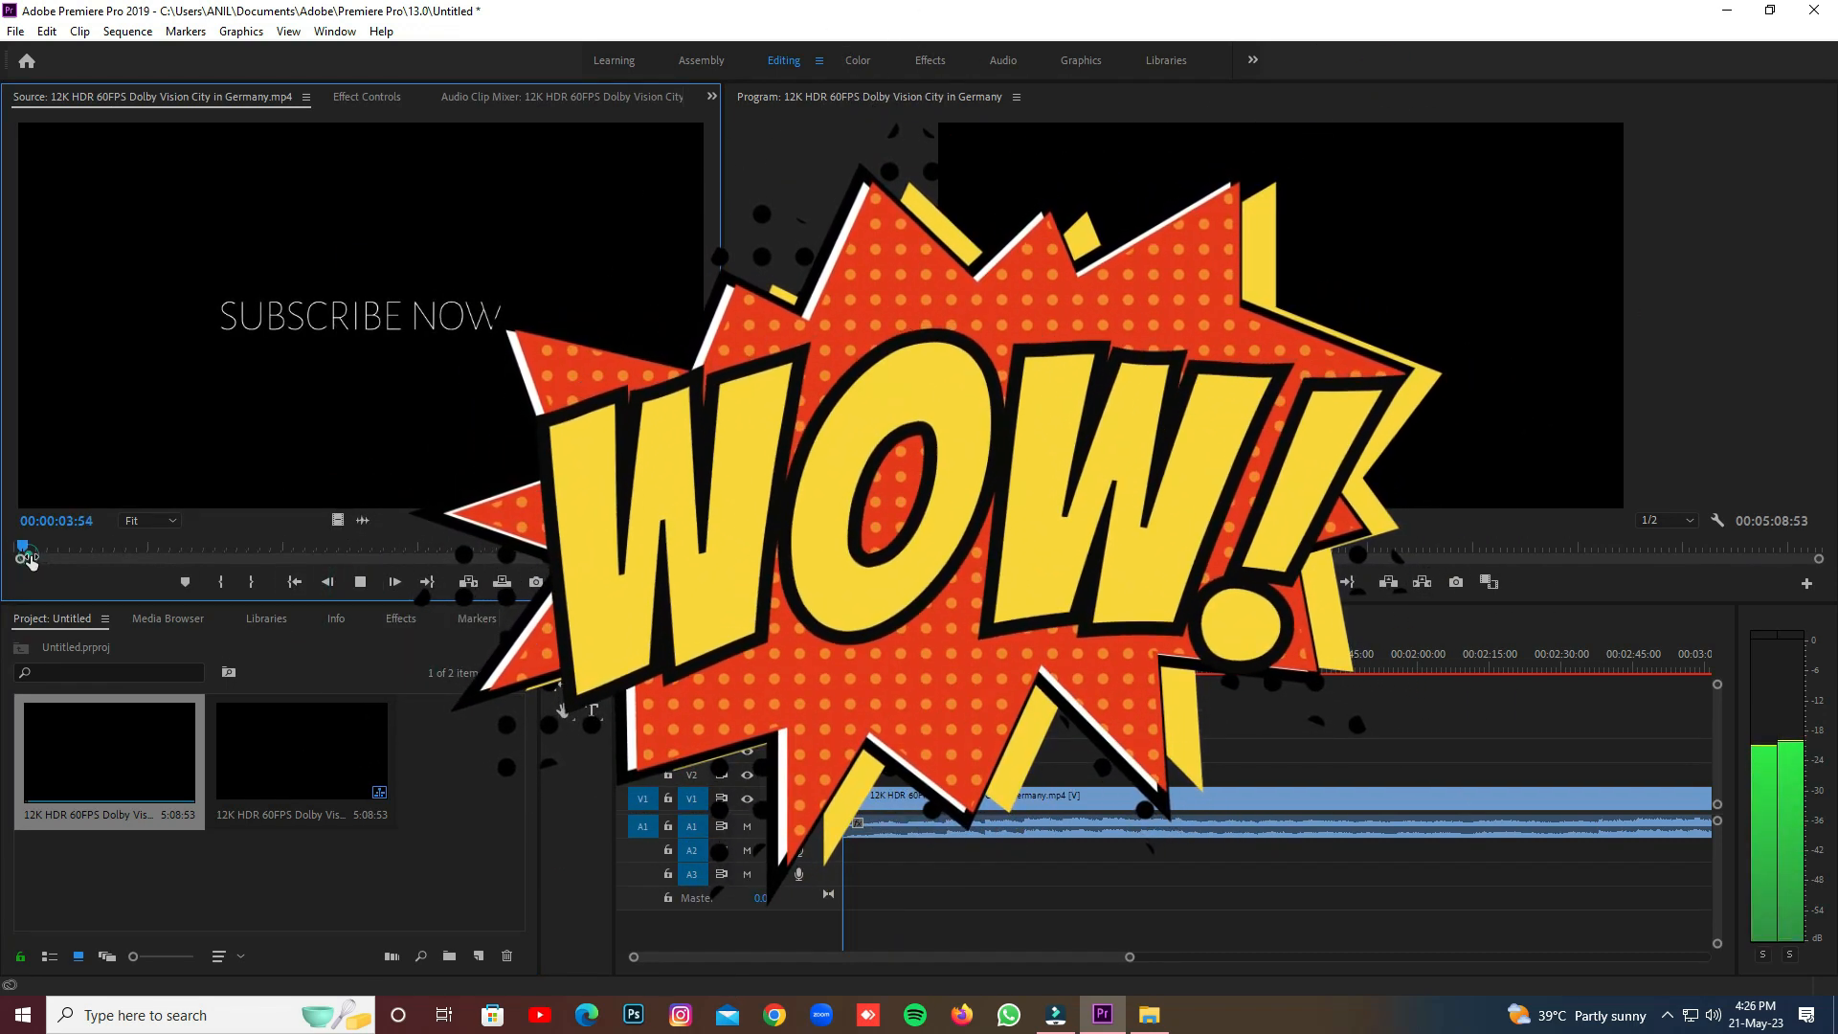
{"action": "left_click_drag", "start_coordinate": [33, 547], "coordinate": [435, 548]}
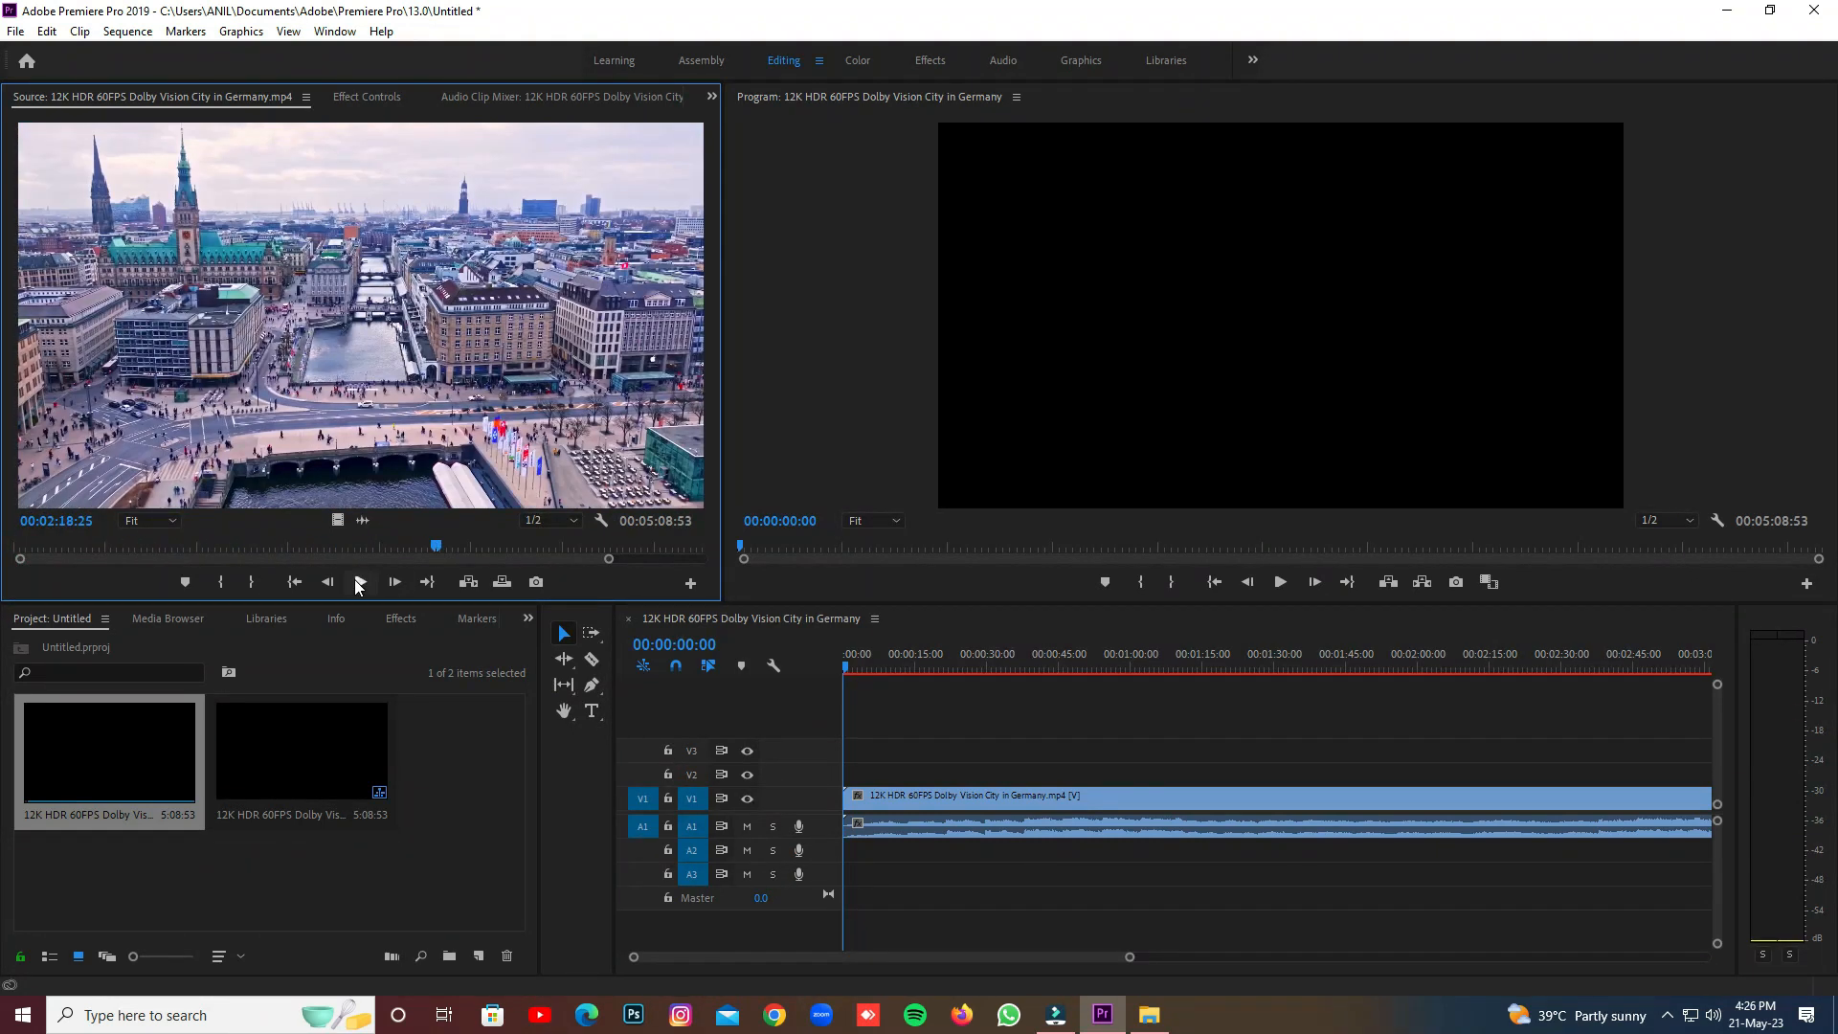
{"action": "left_click", "coordinate": [1061, 663]}
{"action": "left_click_drag", "start_coordinate": [1065, 699], "coordinate": [1264, 706]}
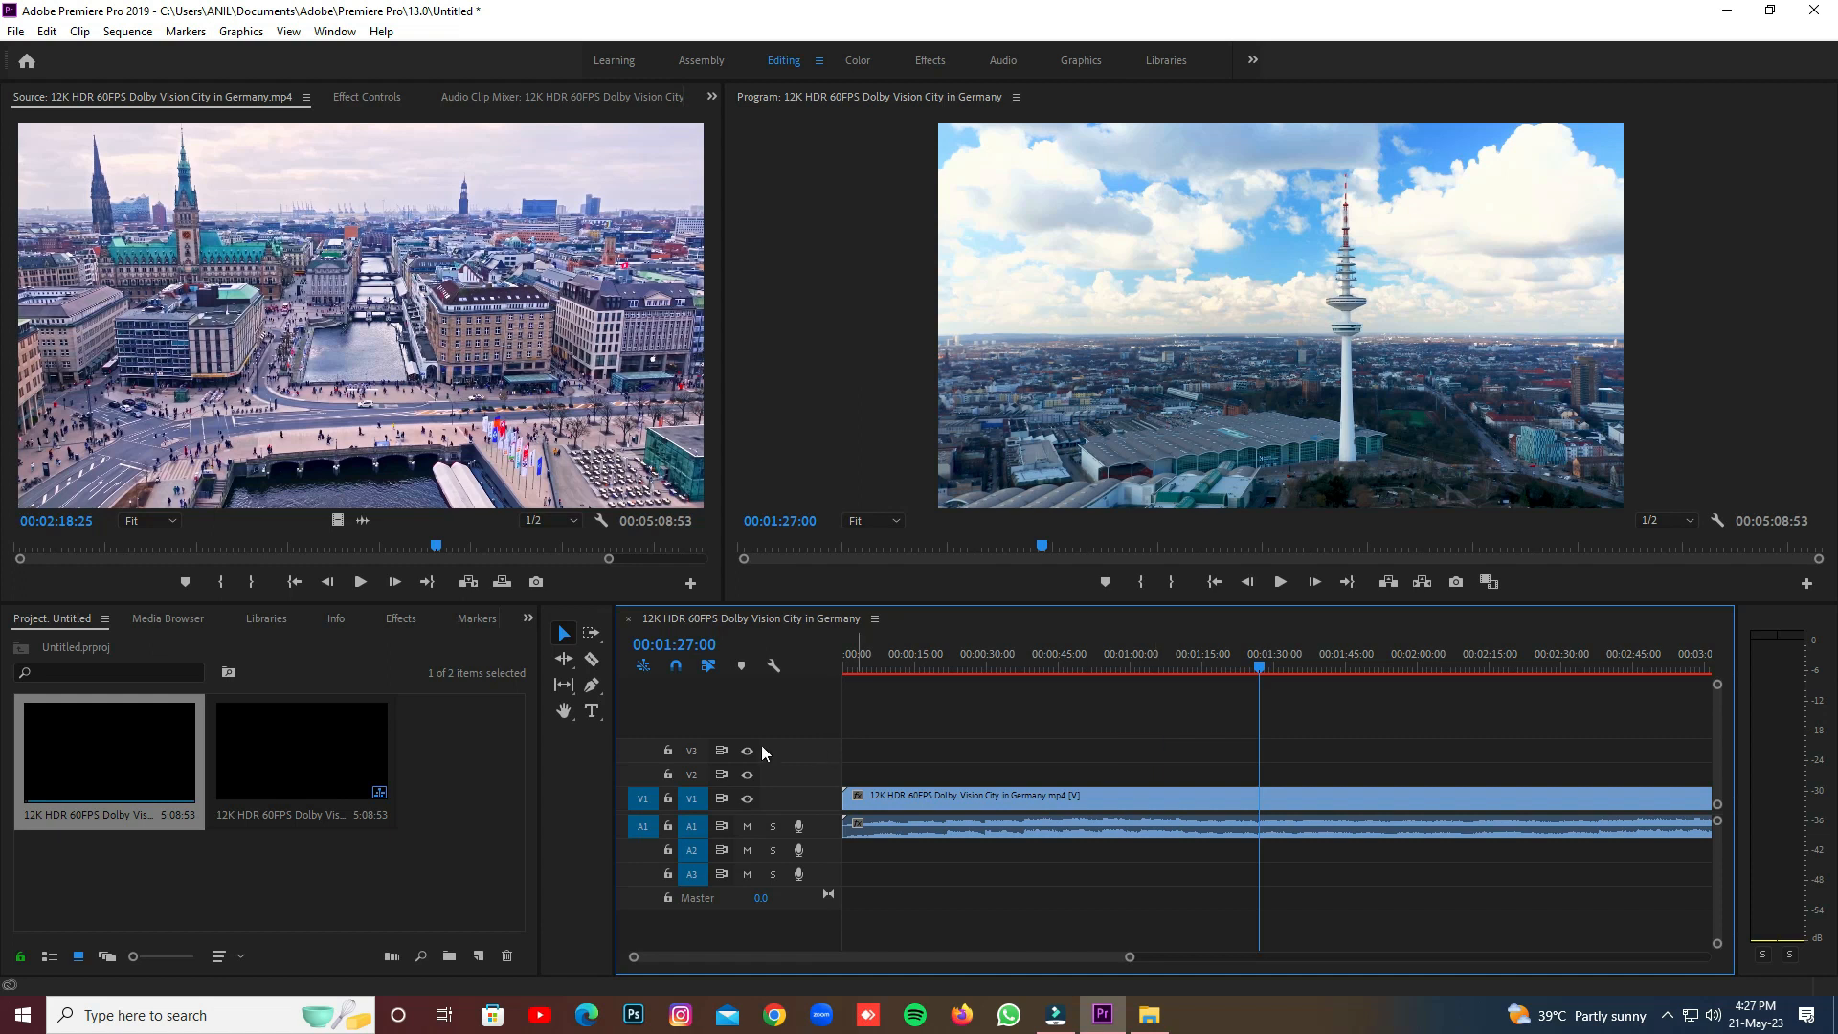
- Close Premiere Pro without saving the changes to Untitled.prproj and refresh the desktop
{"action": "left_click", "coordinate": [1830, 12]}
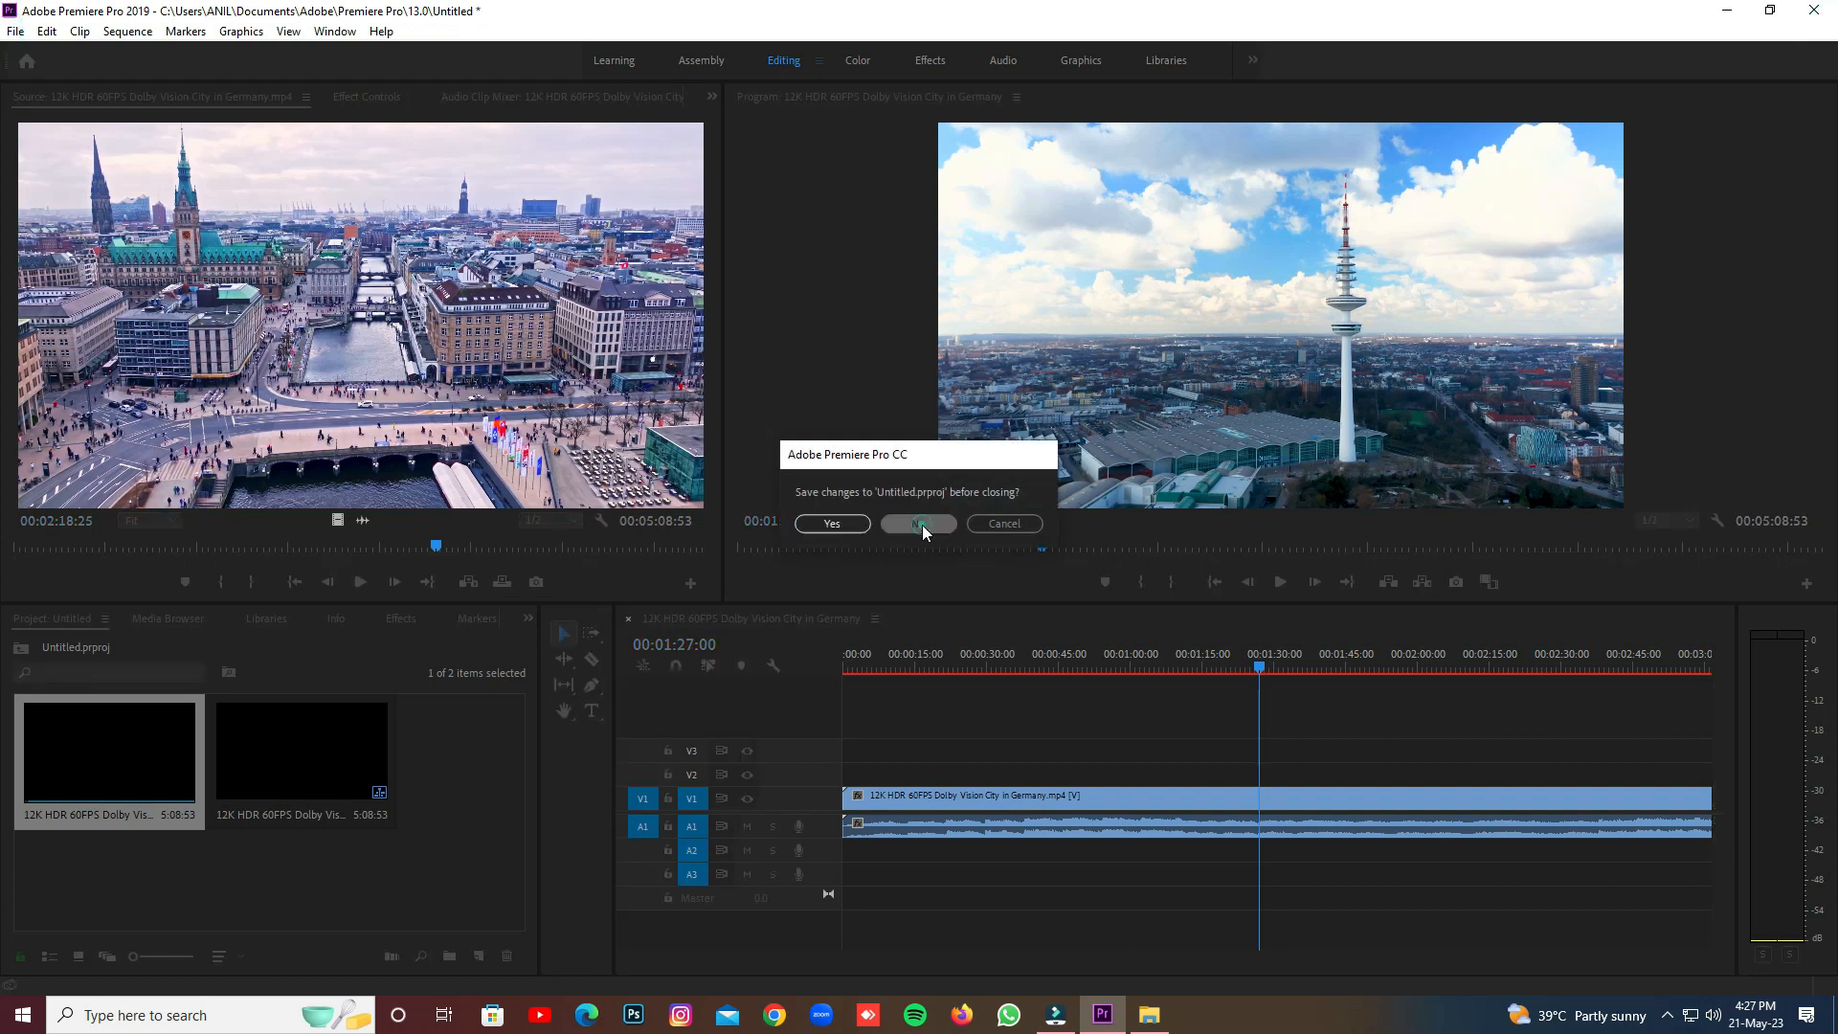
{"action": "left_click", "coordinate": [918, 524]}
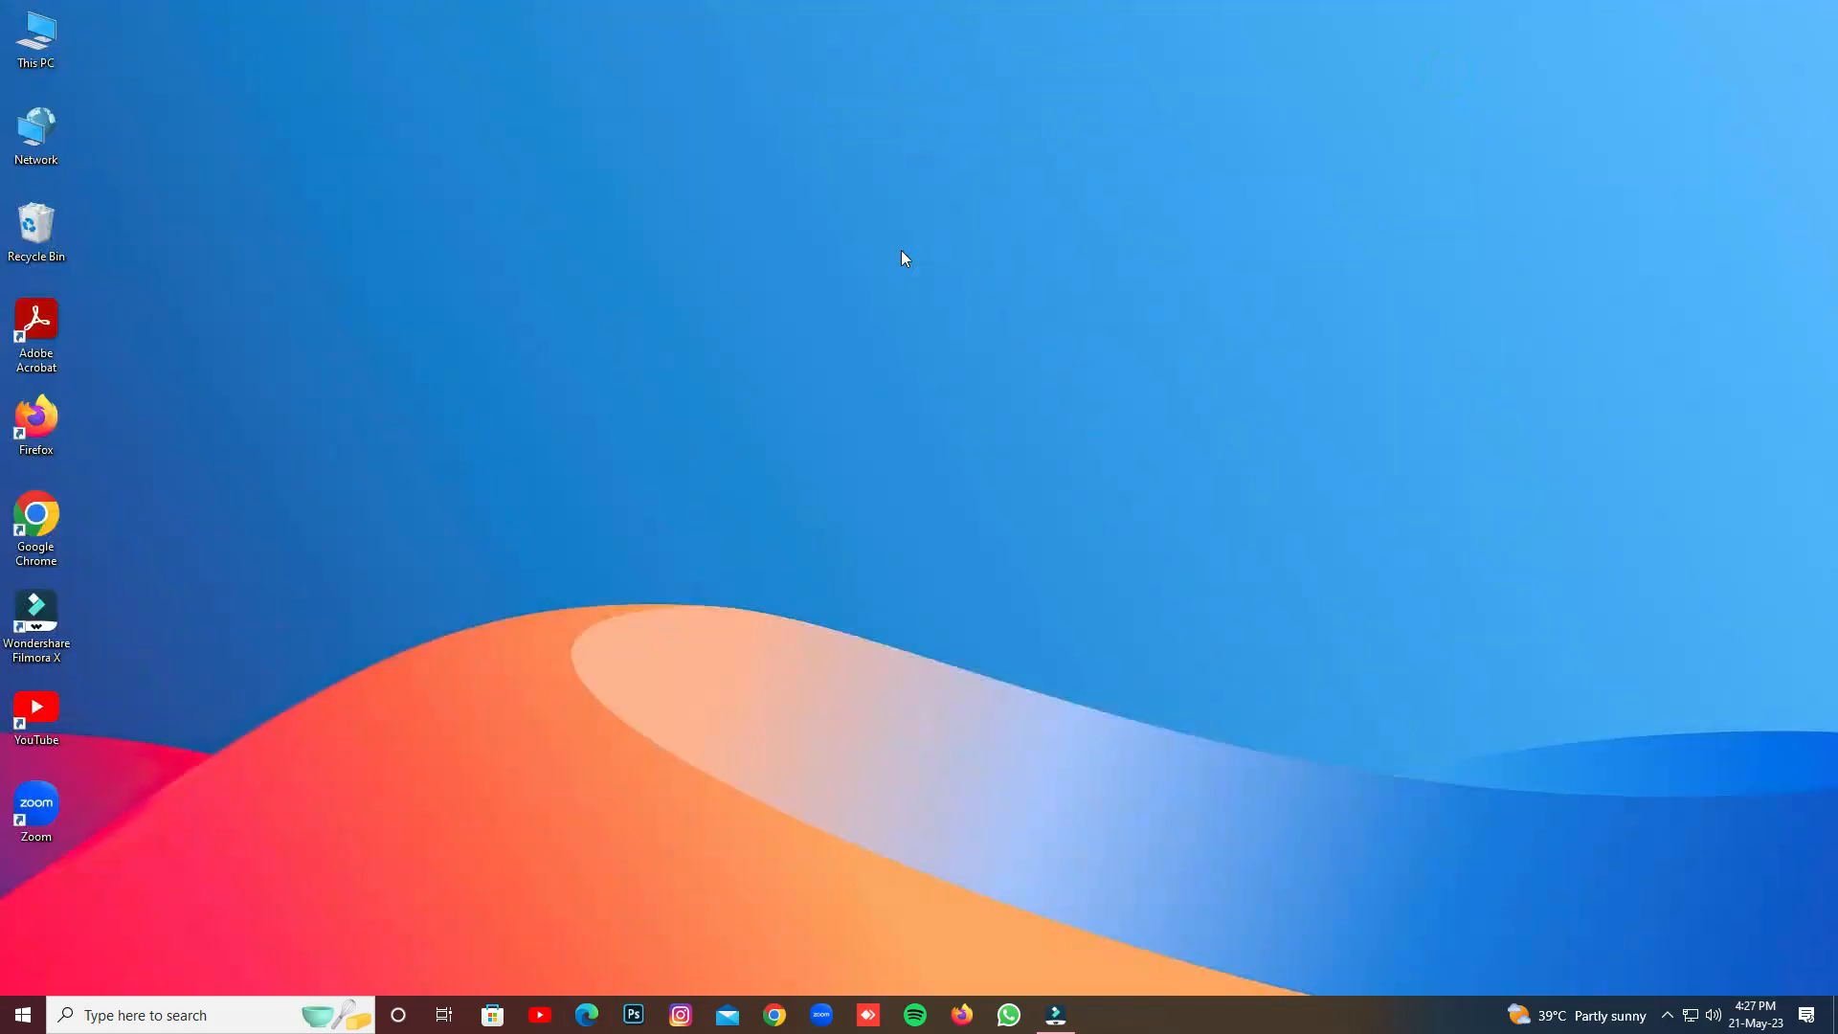
{"action": "right_click", "coordinate": [899, 250]}
{"action": "left_click", "coordinate": [948, 303]}
{"action": "right_click", "coordinate": [821, 267]}
{"action": "left_click", "coordinate": [871, 325]}
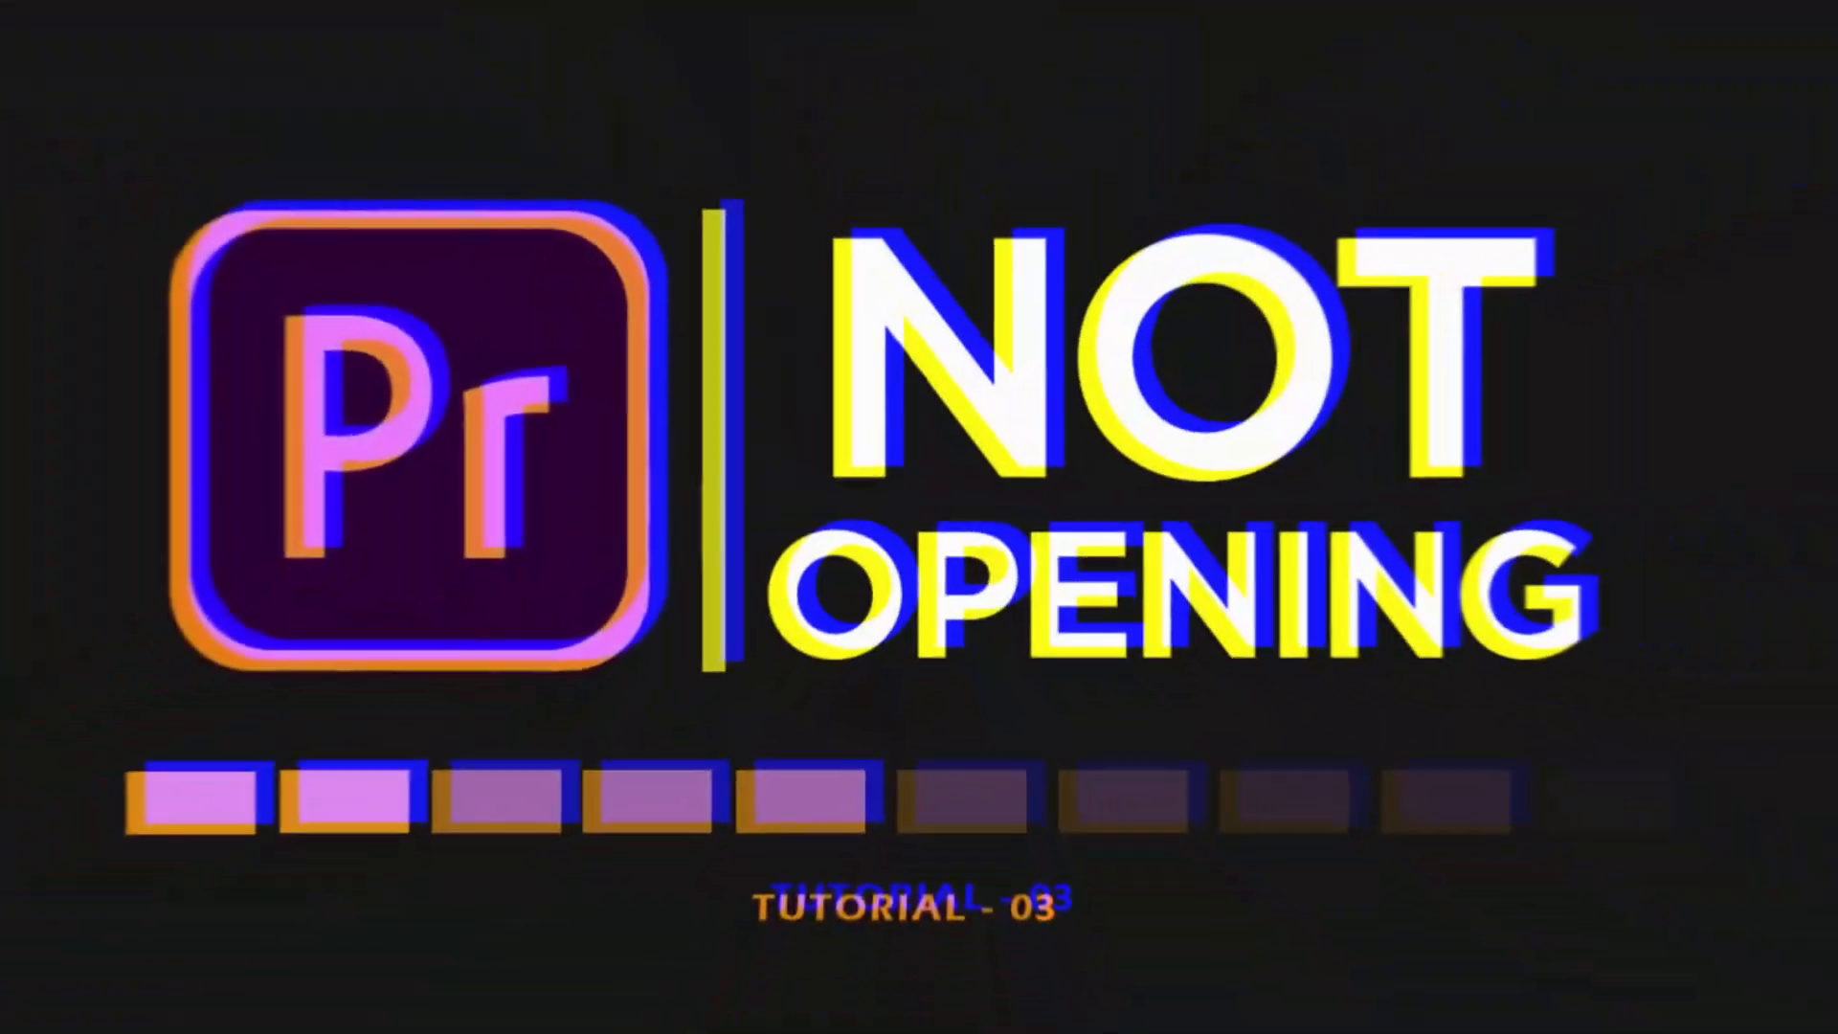